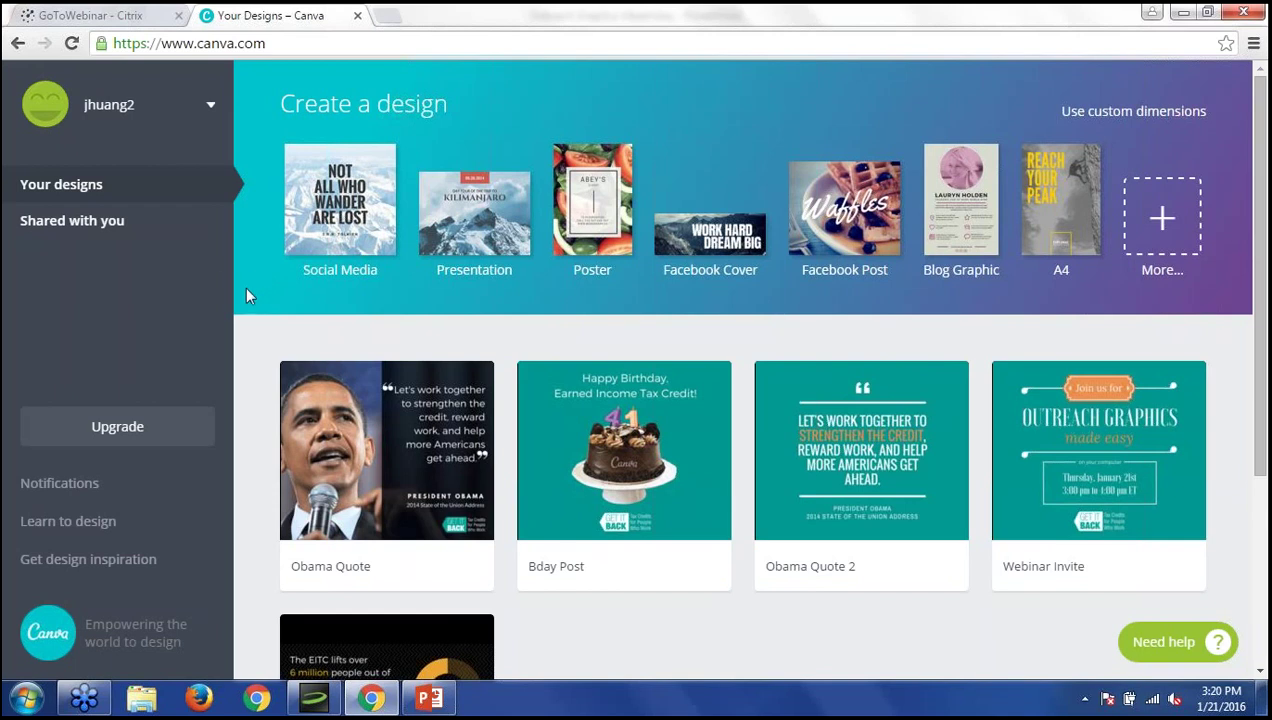
From Your Designs, open Obama Quote, Bday Post, Obama Quote 2 and Webinar Invite in their own tabs.
scroll(247, 288, down, 3)
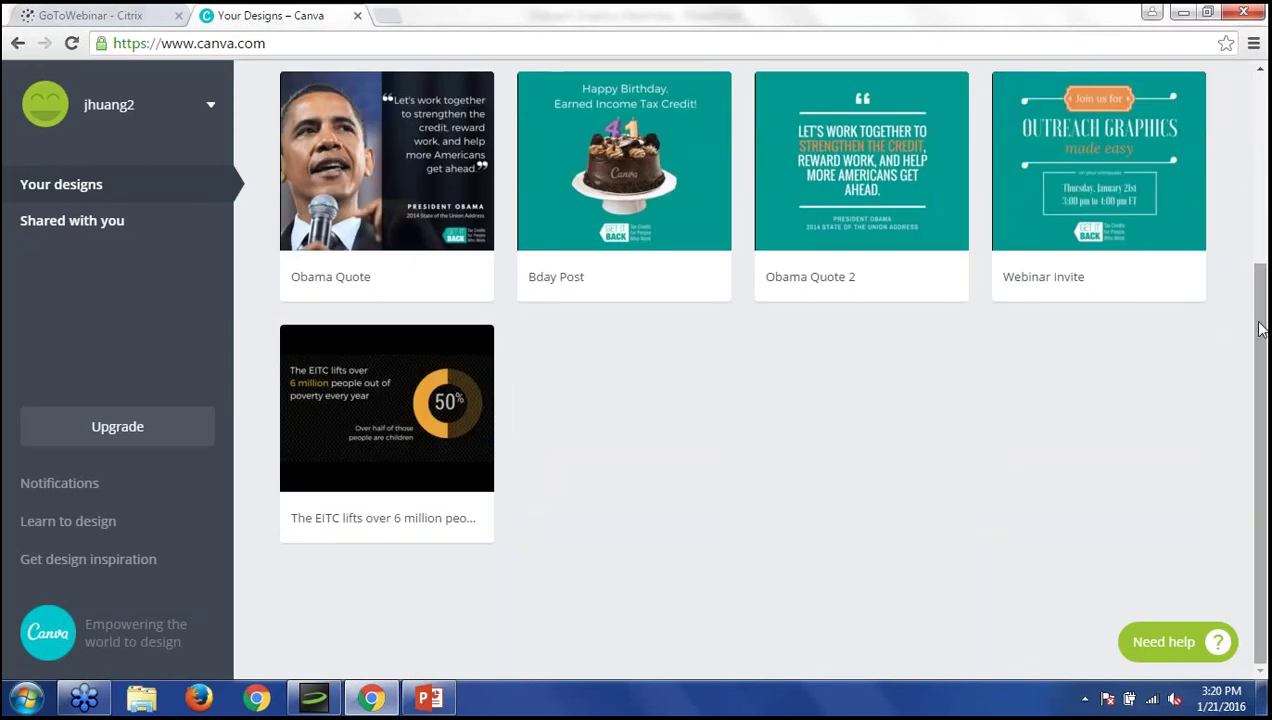
drag(1262, 328, 1263, 312)
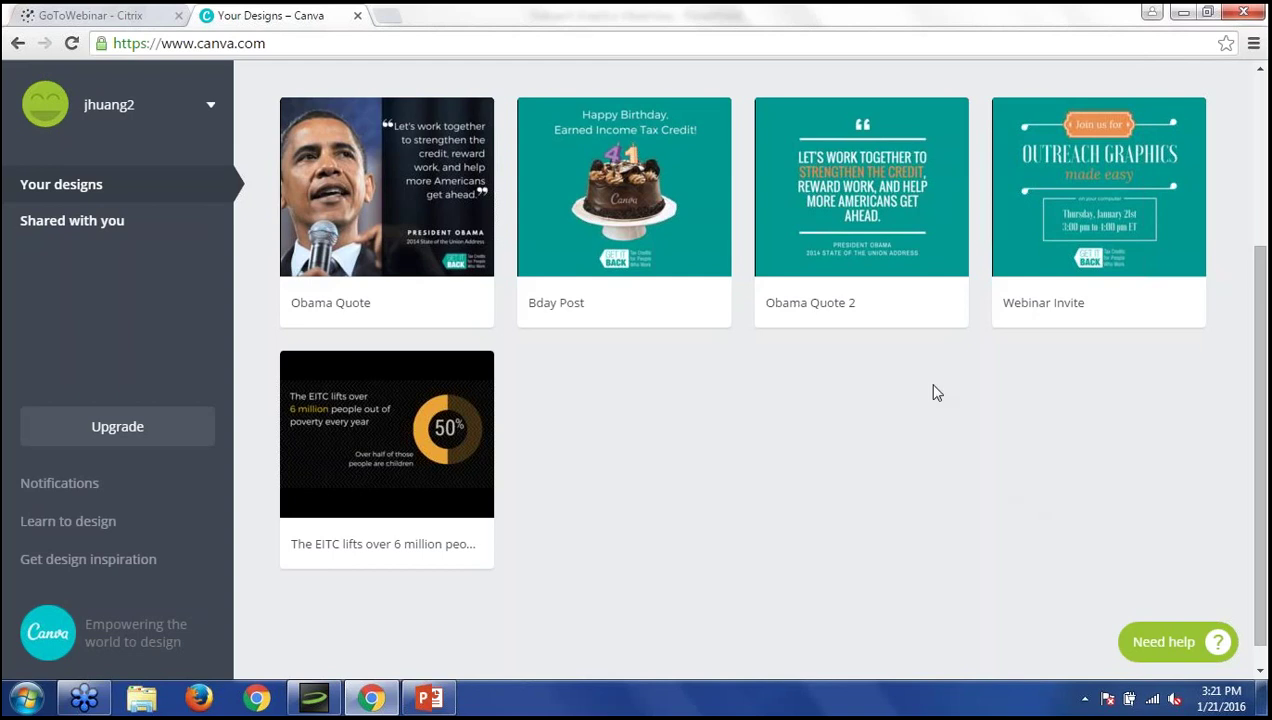
click(427, 183)
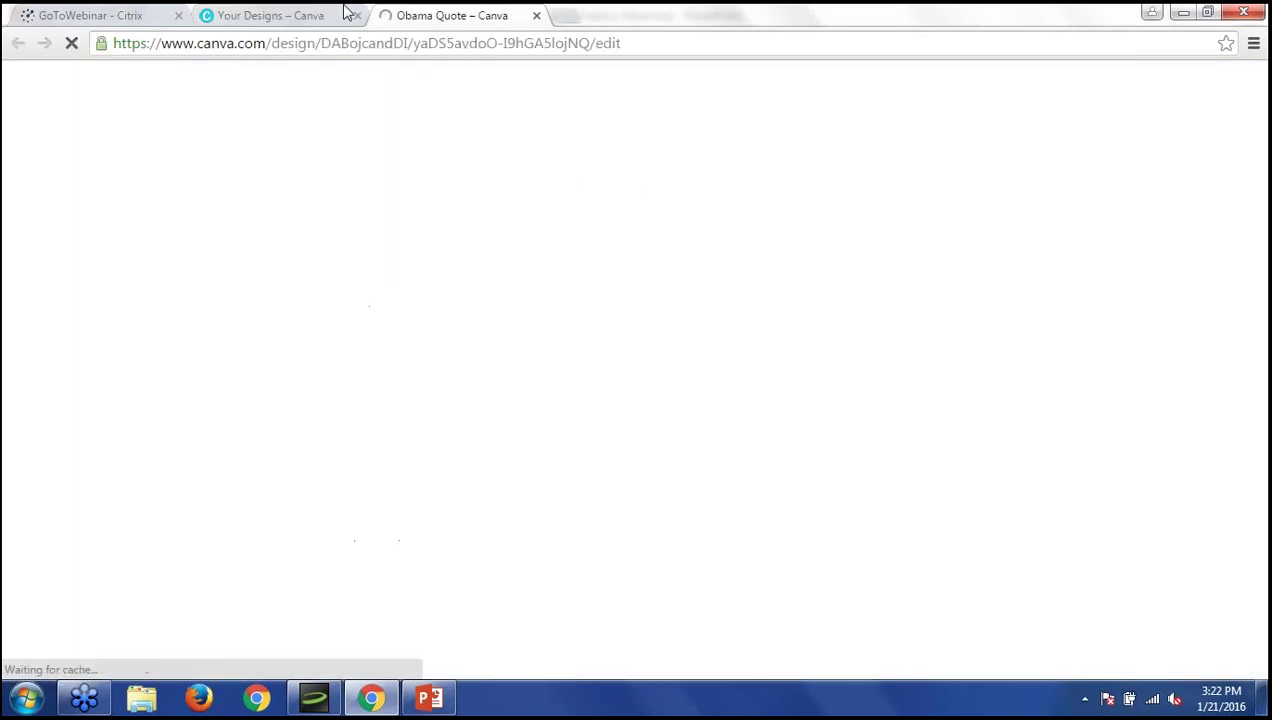
click(343, 13)
click(655, 218)
click(345, 13)
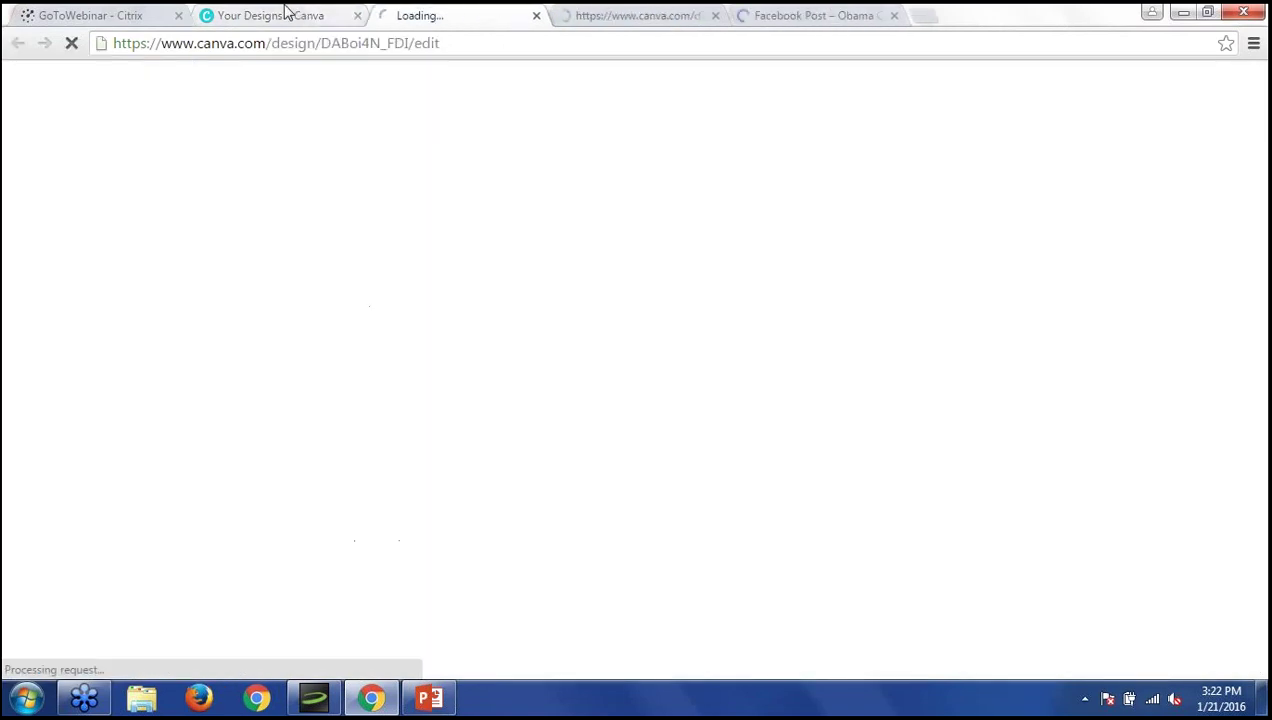
click(284, 13)
click(1086, 170)
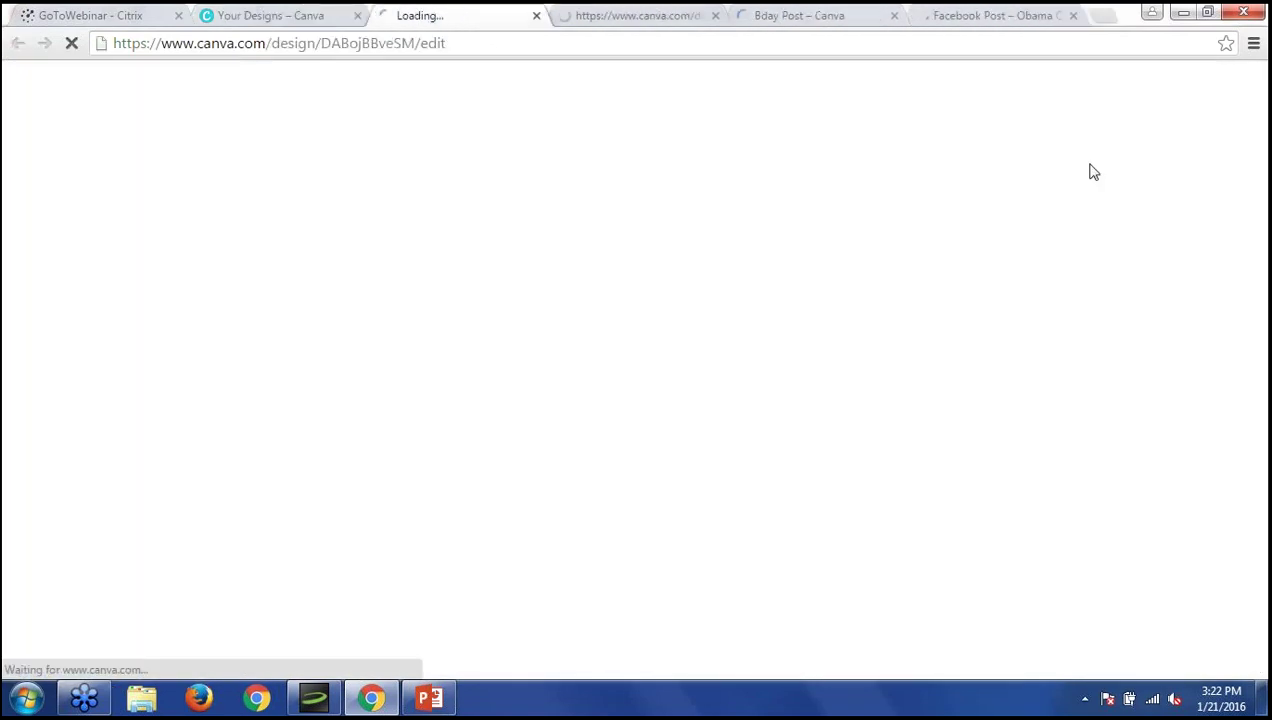
click(291, 11)
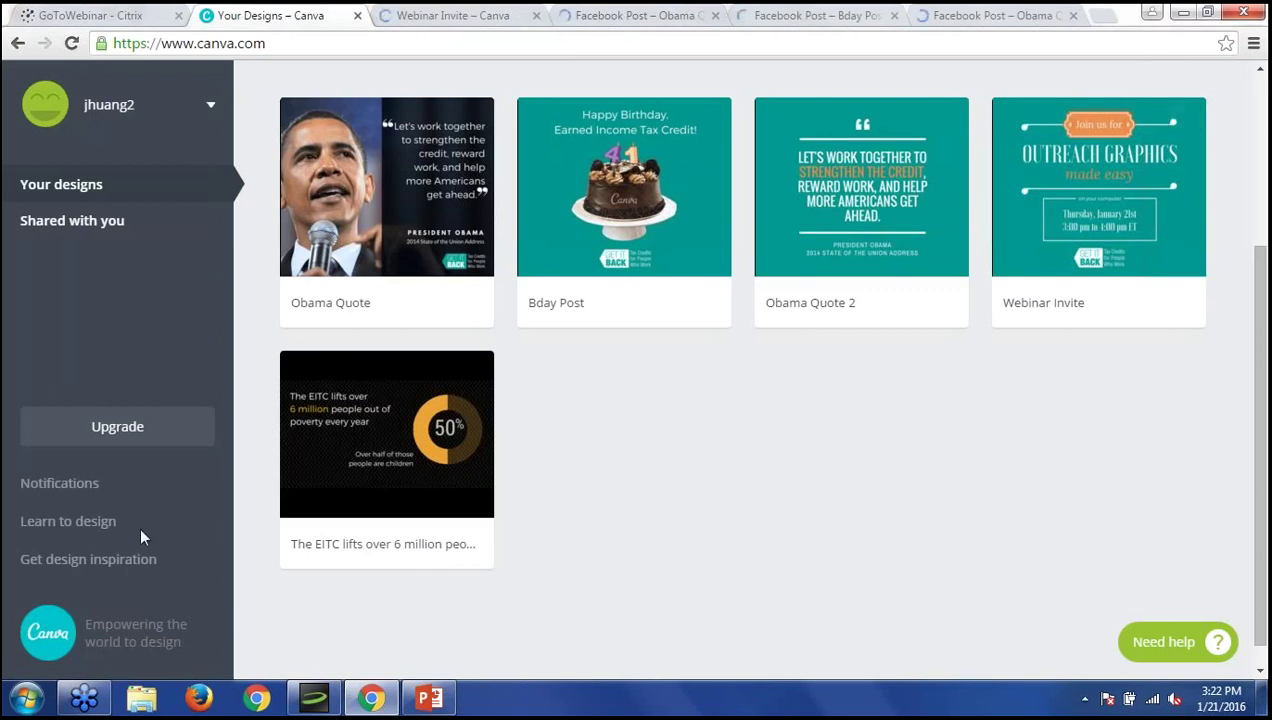
scroll(160, 515, up, 3)
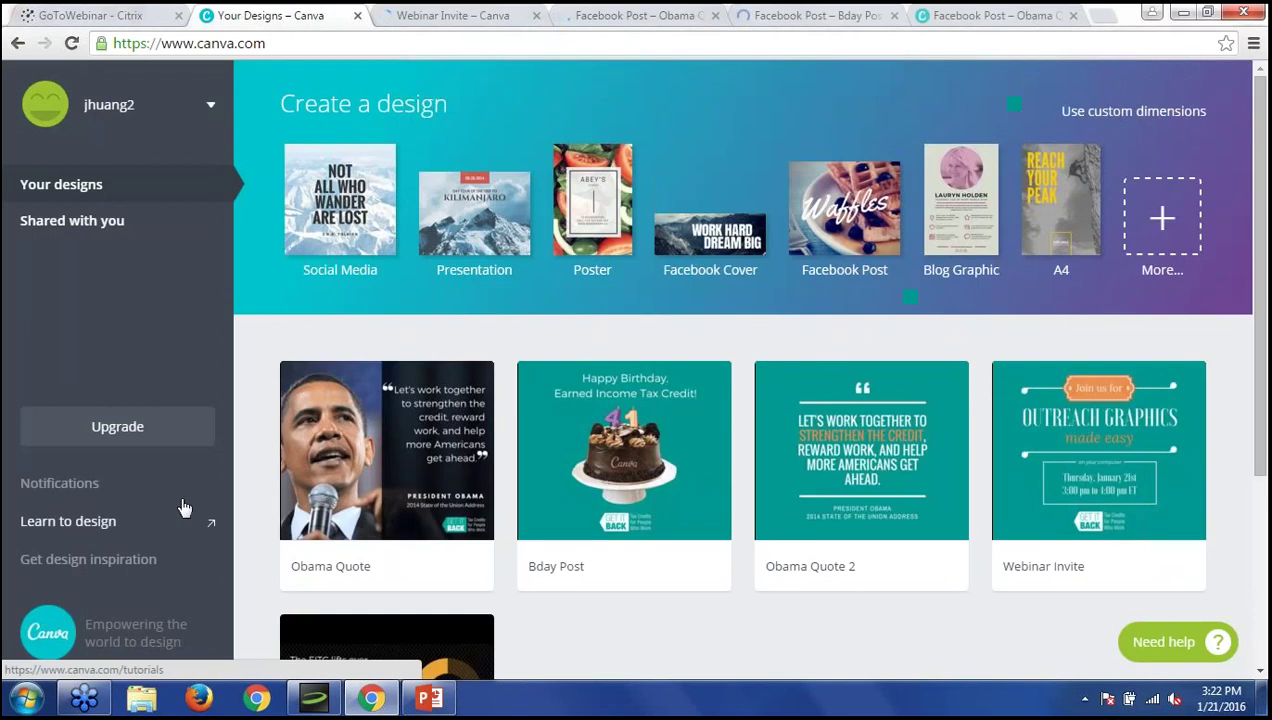
scroll(350, 505, down, 1)
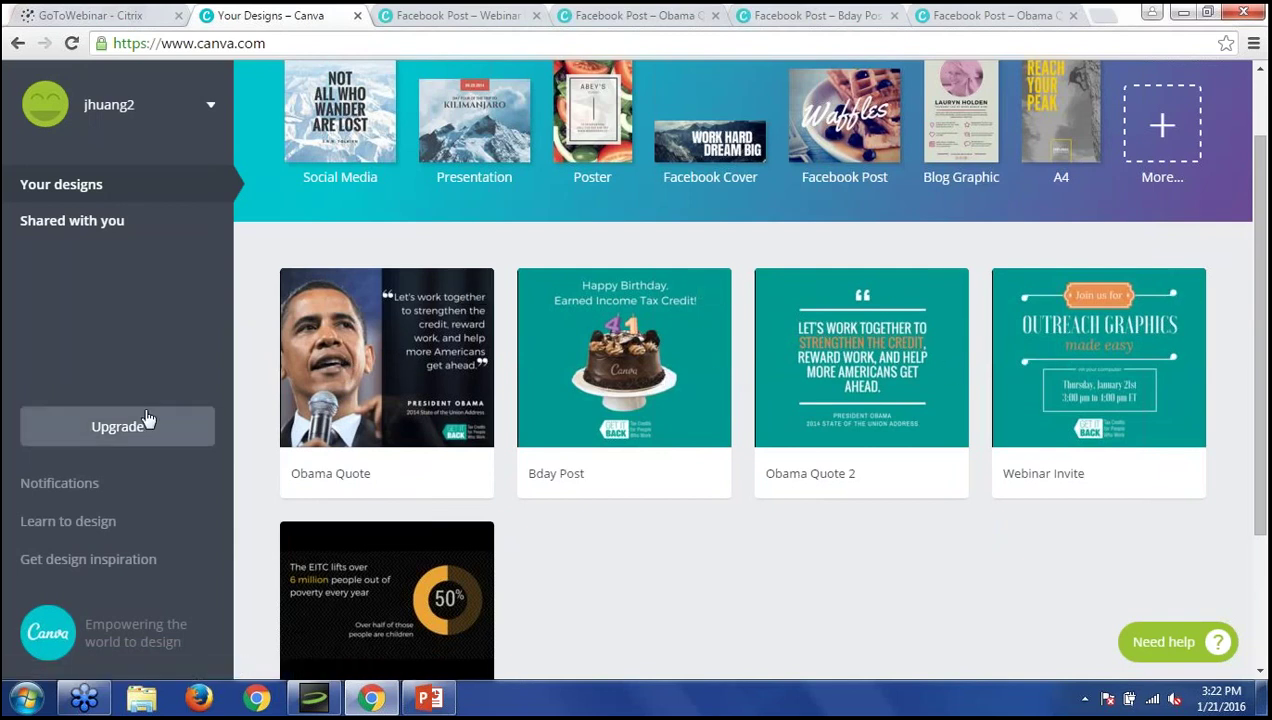
scroll(146, 418, down, 1)
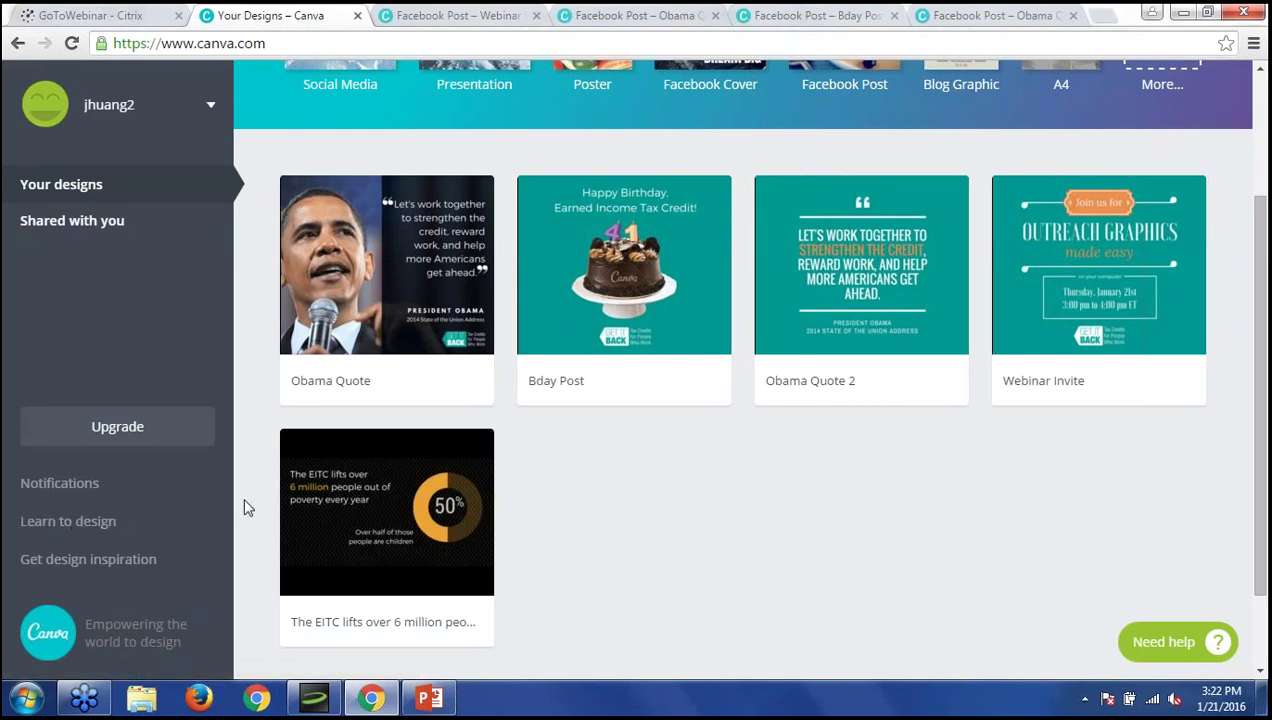
scroll(249, 508, up, 2)
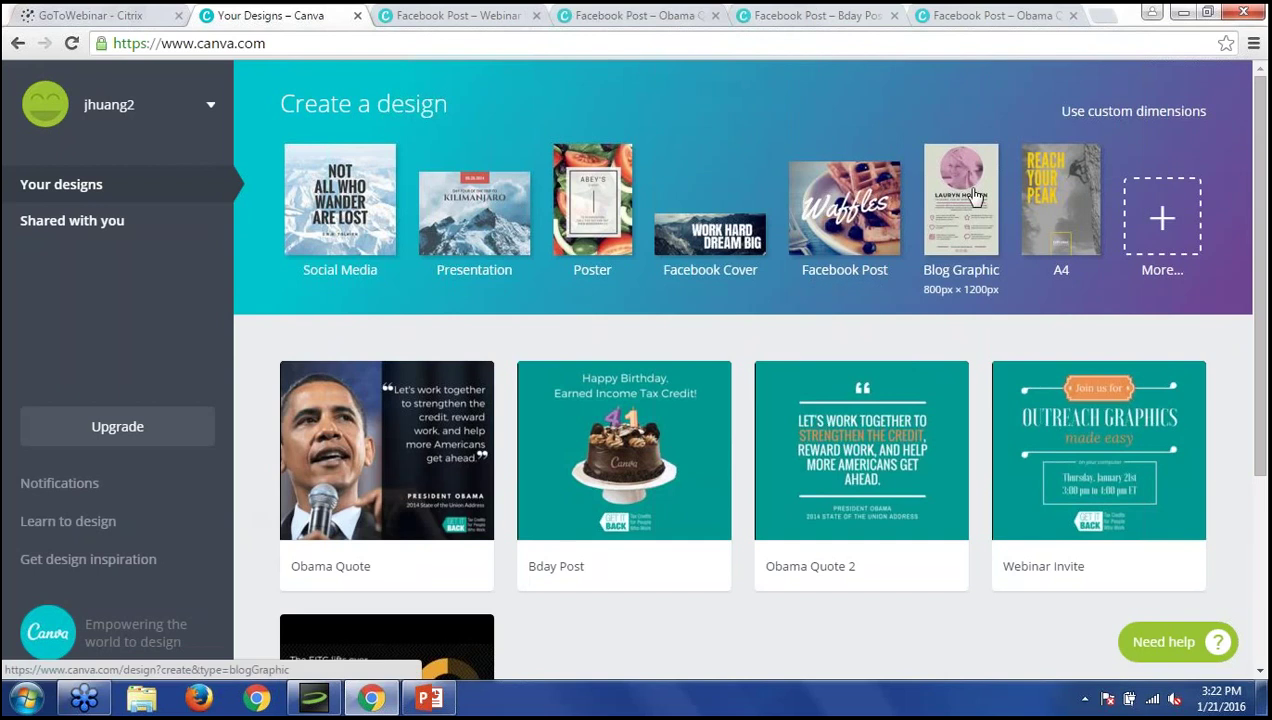
Expand Create a design via More... and browse categories from Social Media Posts to Marketing Materials.
click(1164, 218)
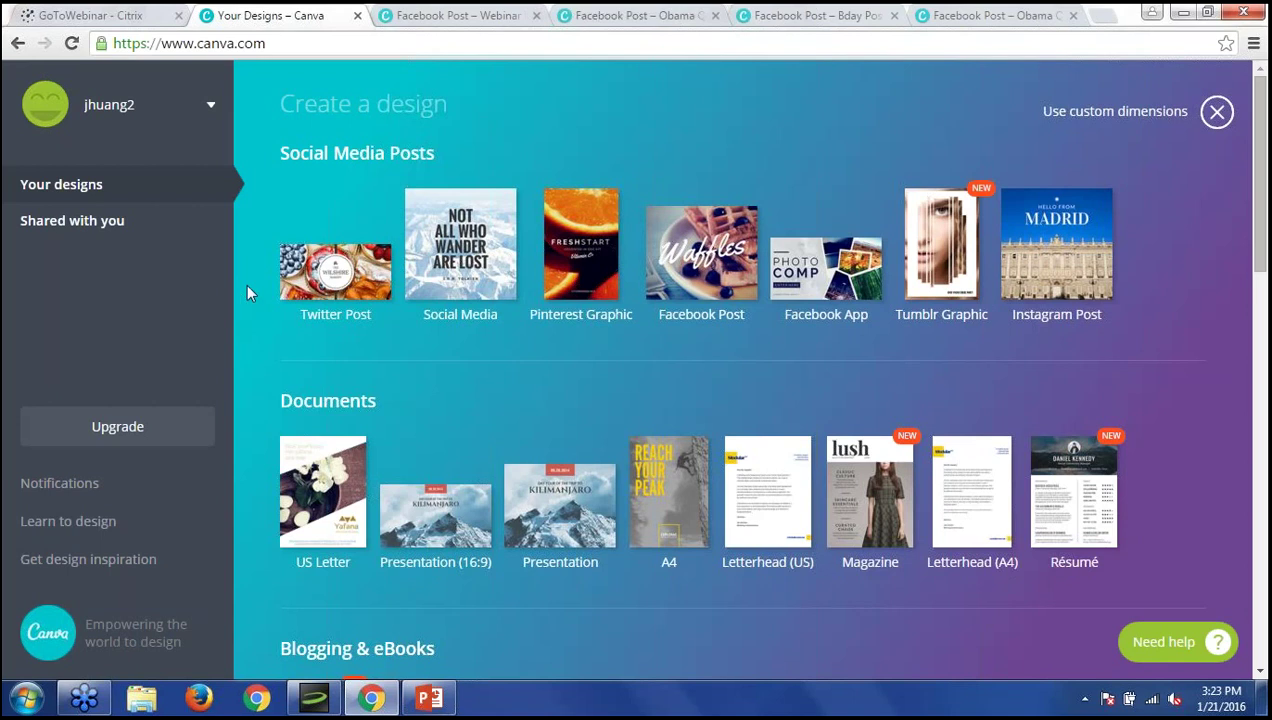
scroll(247, 288, down, 2)
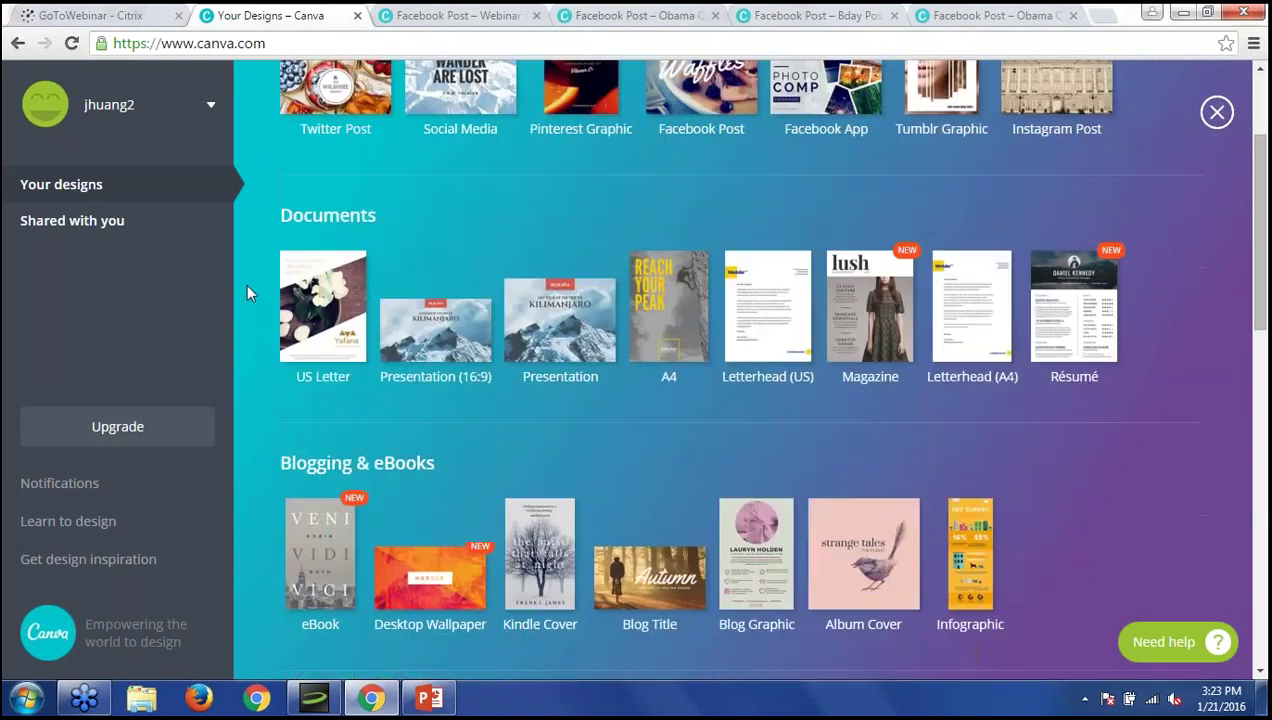
scroll(249, 292, down, 1)
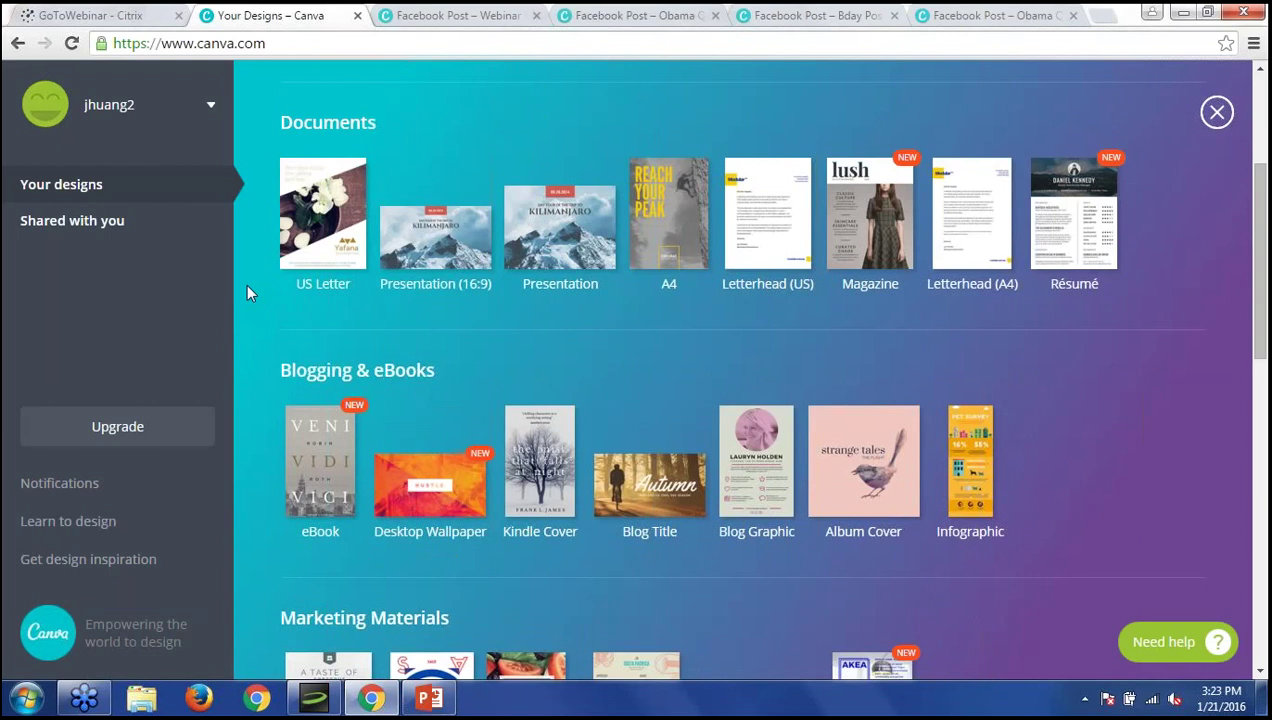
scroll(249, 292, down, 1)
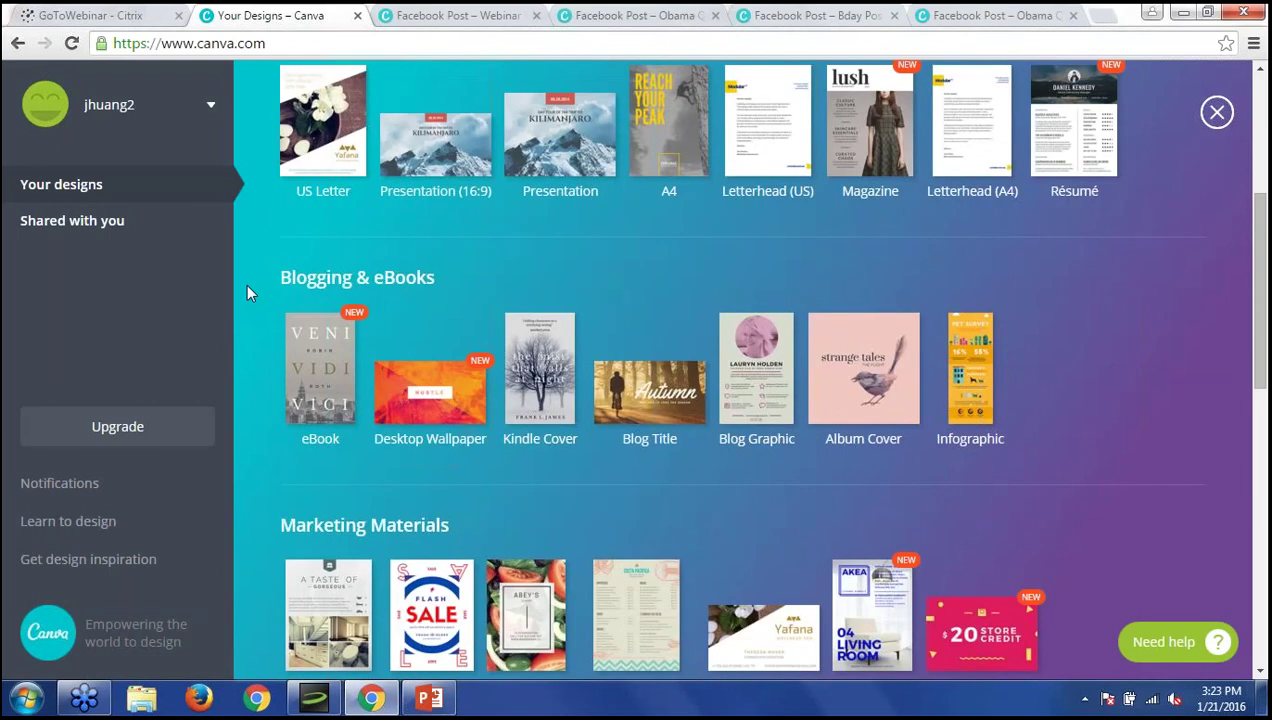
scroll(249, 292, down, 5)
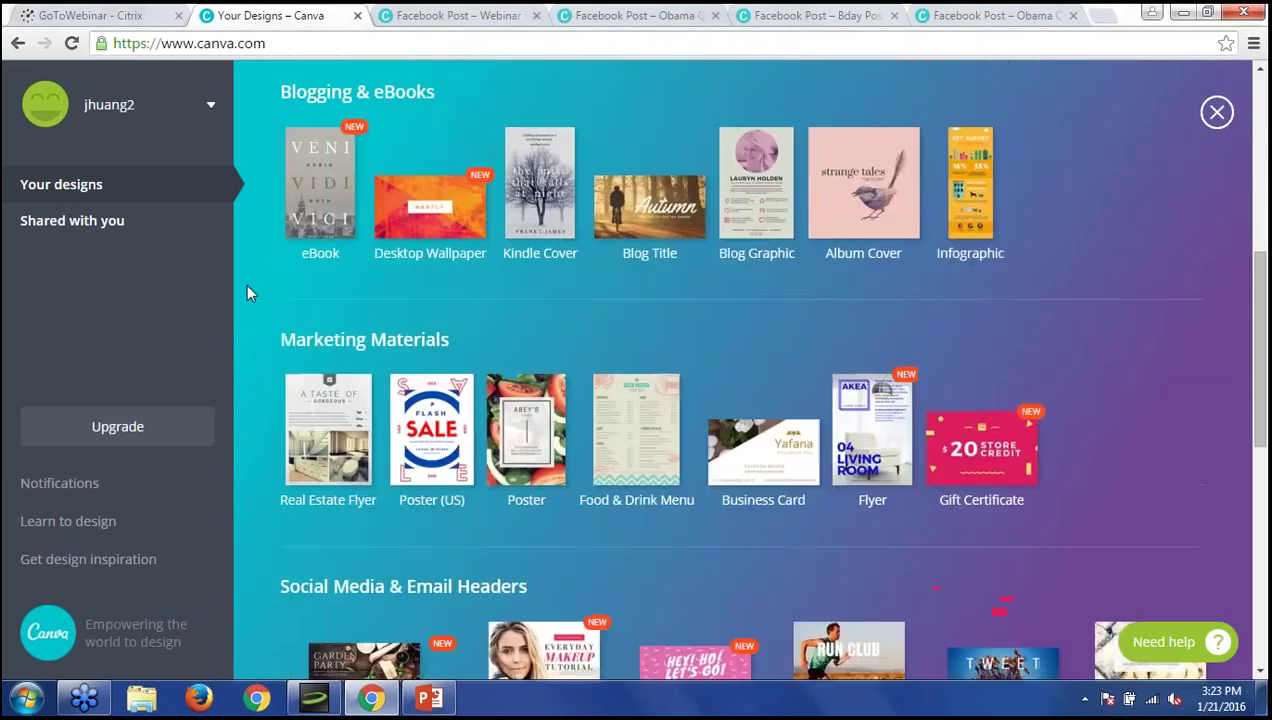
scroll(249, 292, down, 4)
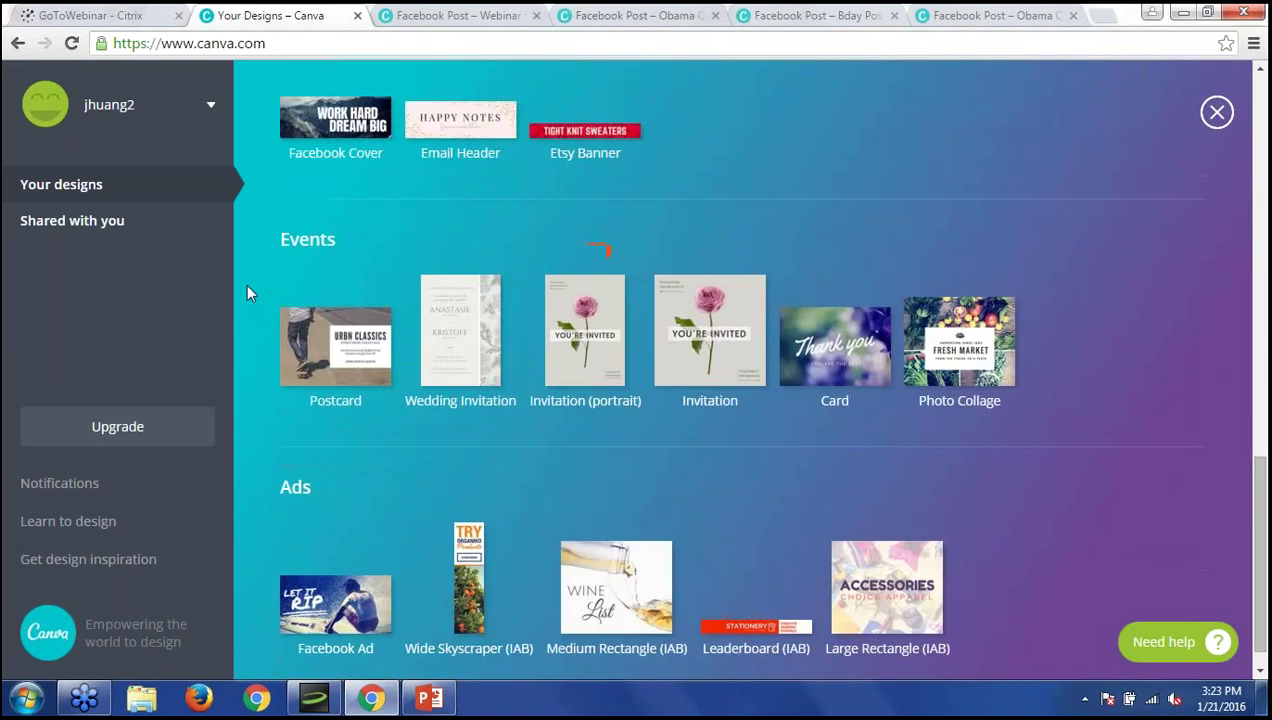
scroll(247, 286, up, 12)
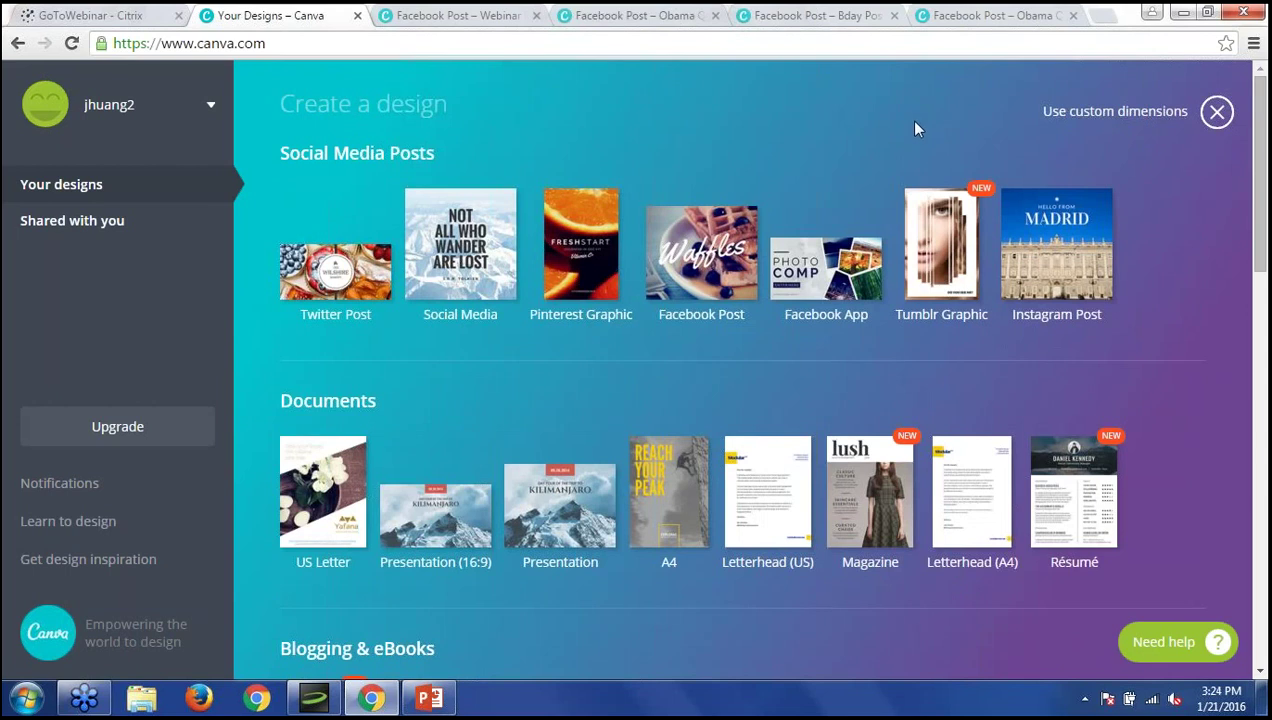
scroll(695, 275, down, 5)
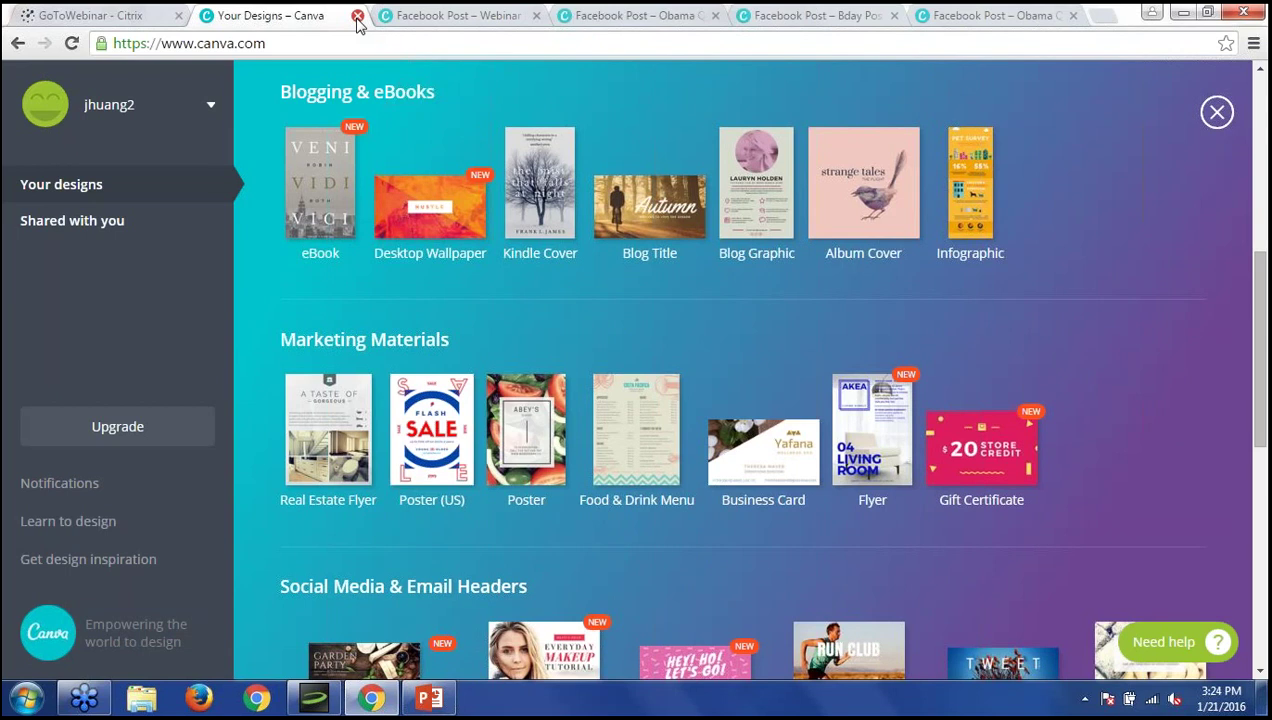
Switch to the Obama Quote 2 design and duplicate its quote page as page 2.
click(968, 12)
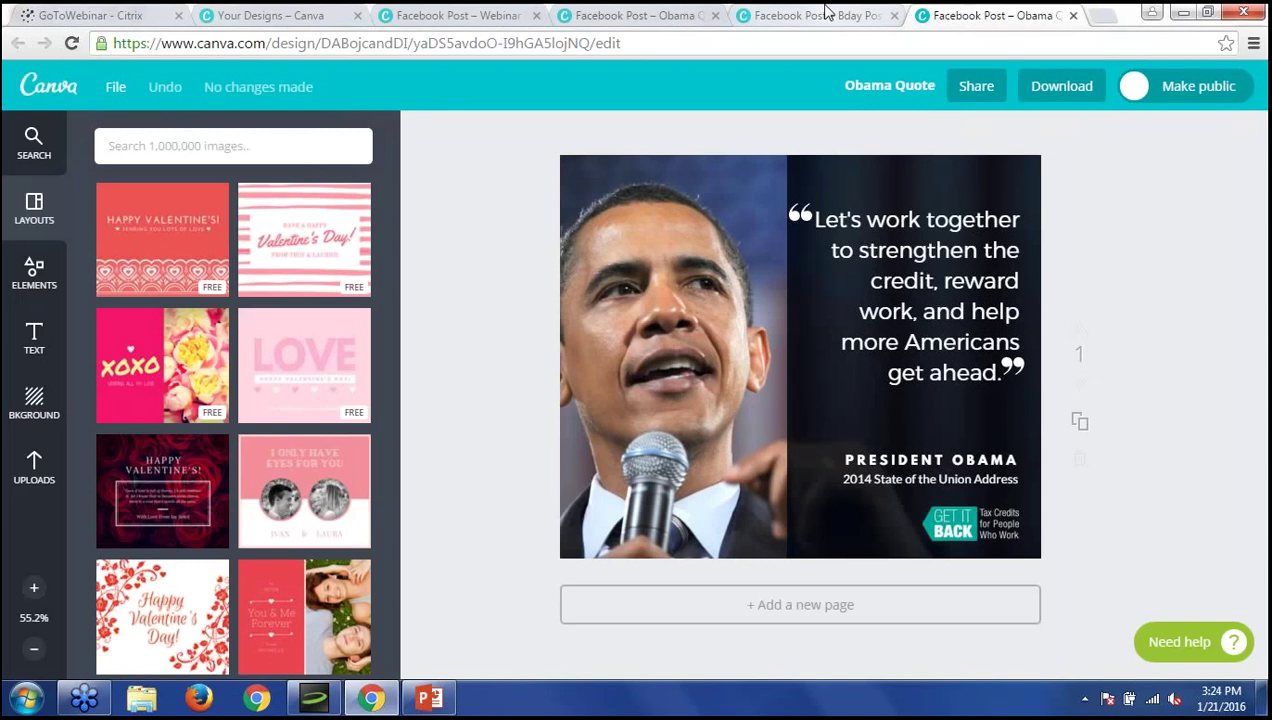
click(790, 14)
click(632, 12)
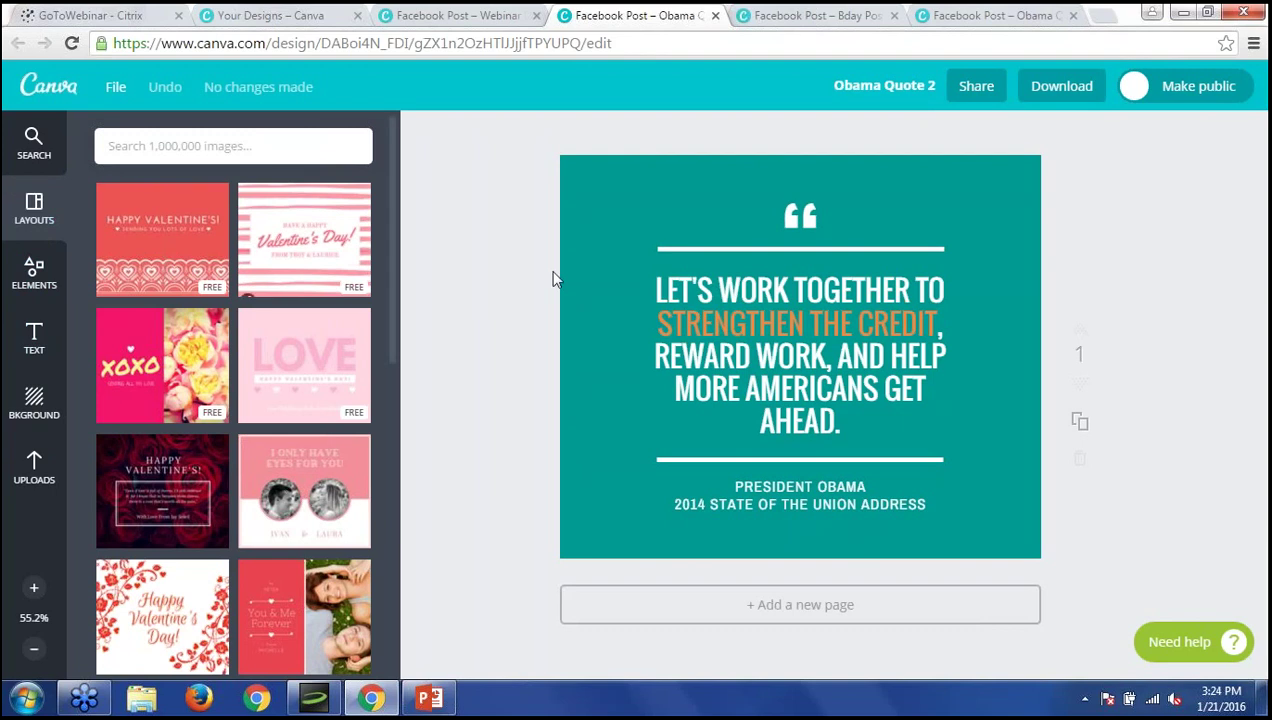
click(1081, 426)
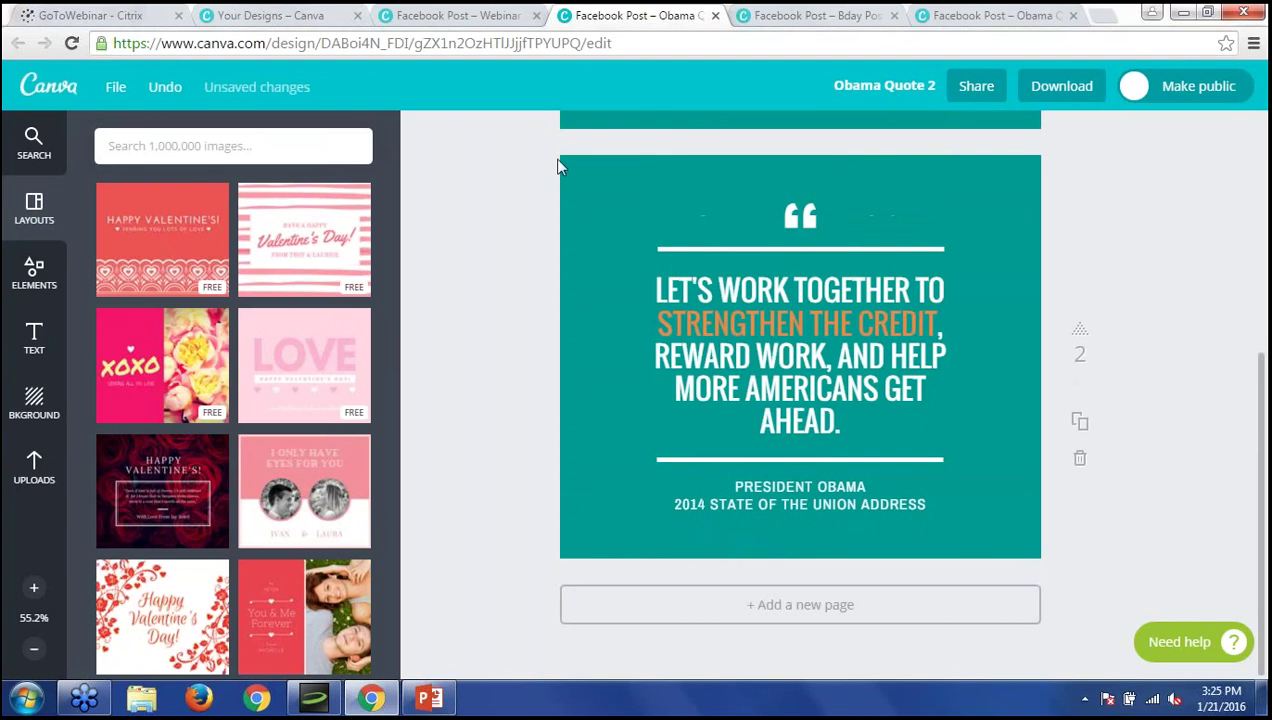
Delete the quote text, quote mark, lines and attribution on page 2, then remove its teal background.
drag(531, 153, 1058, 575)
key(Delete)
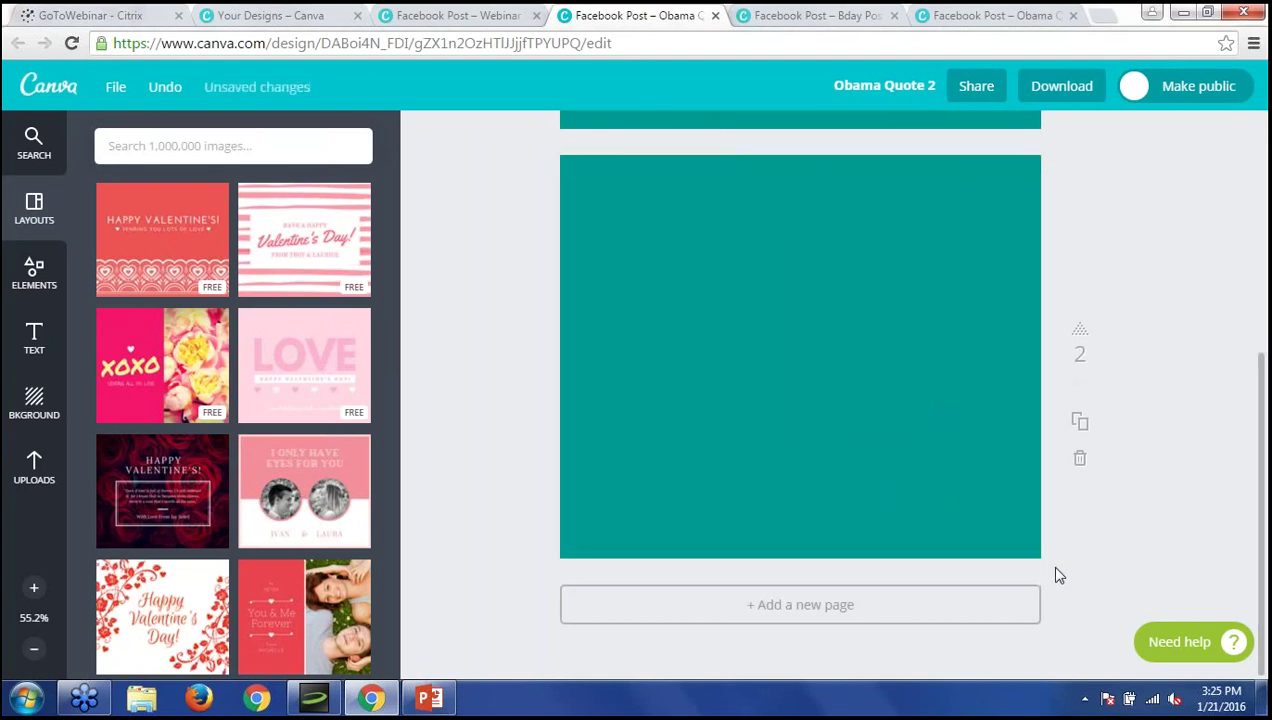
click(945, 418)
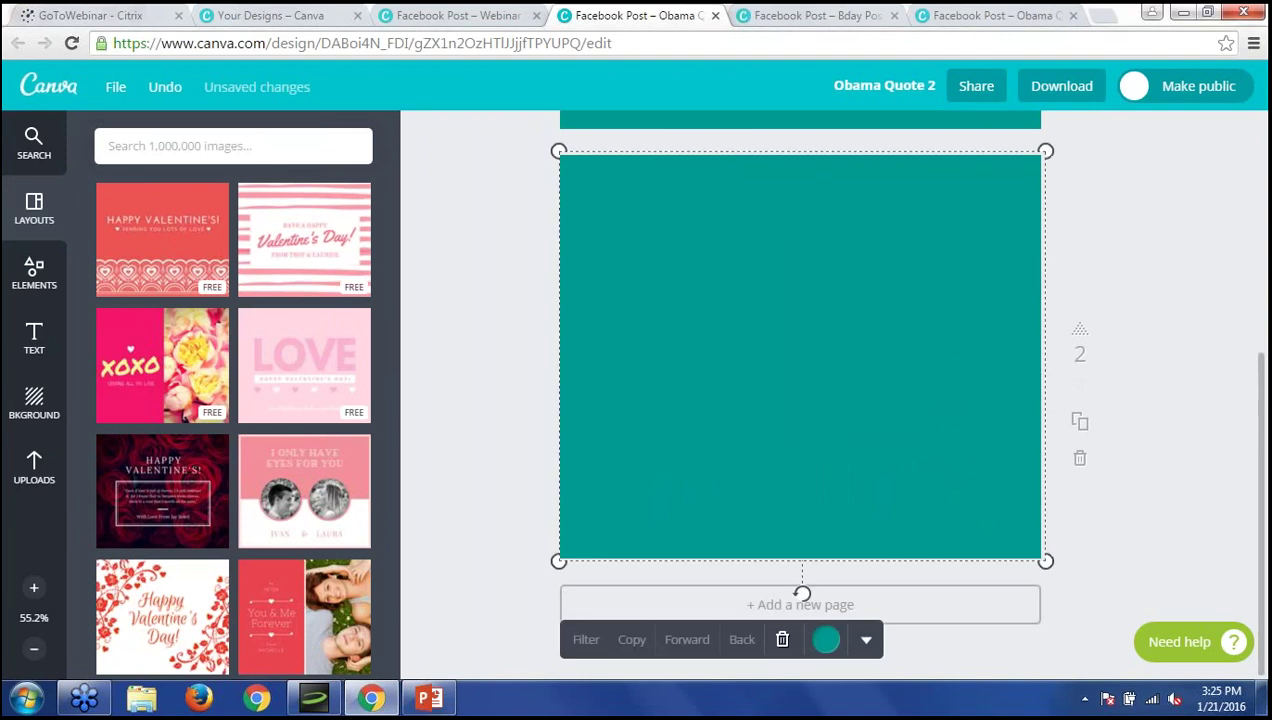
key(Delete)
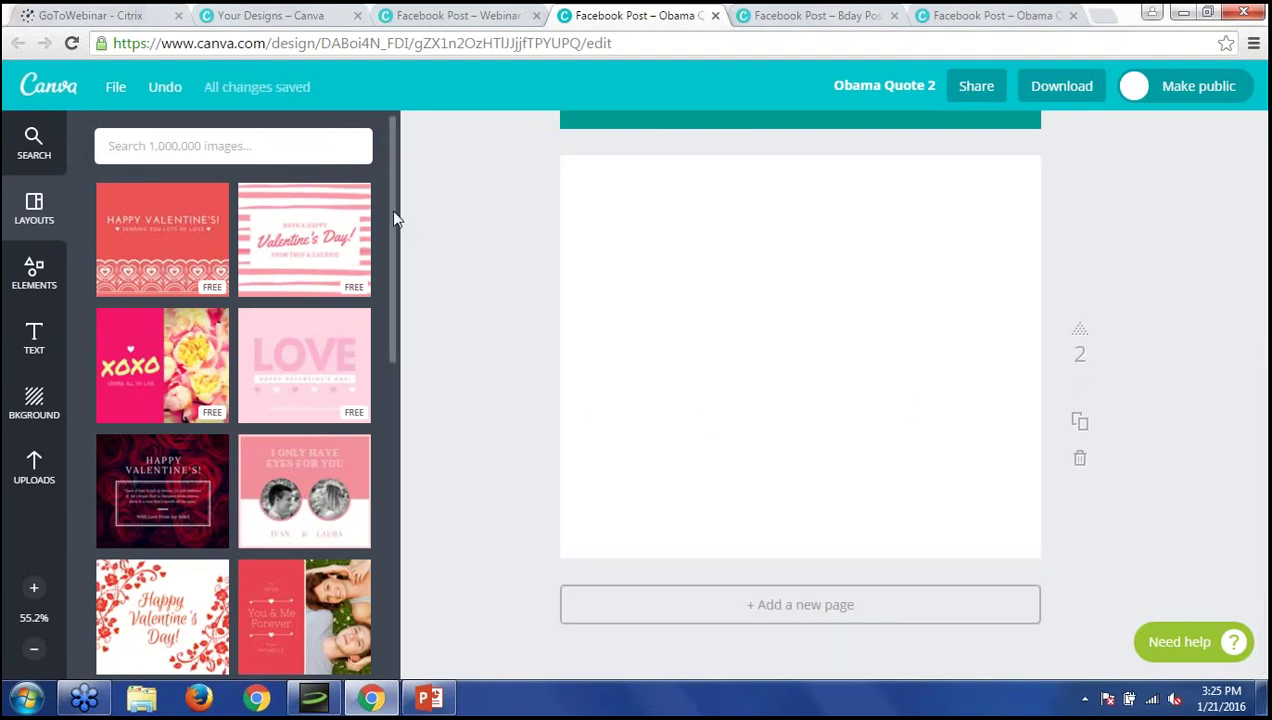
Apply the teal 'Creativity Is Intelligence Having Fun' layout to page 2, after briefly trying Escape.
drag(389, 211, 379, 456)
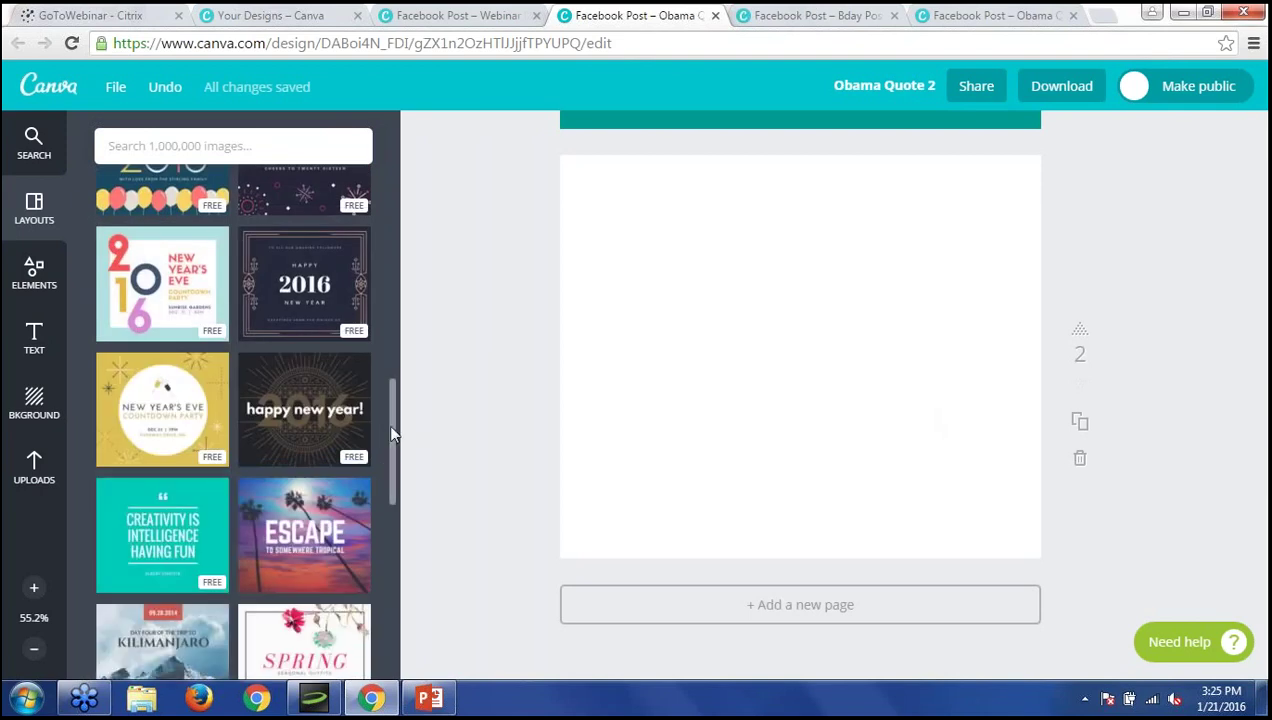
drag(394, 424, 400, 471)
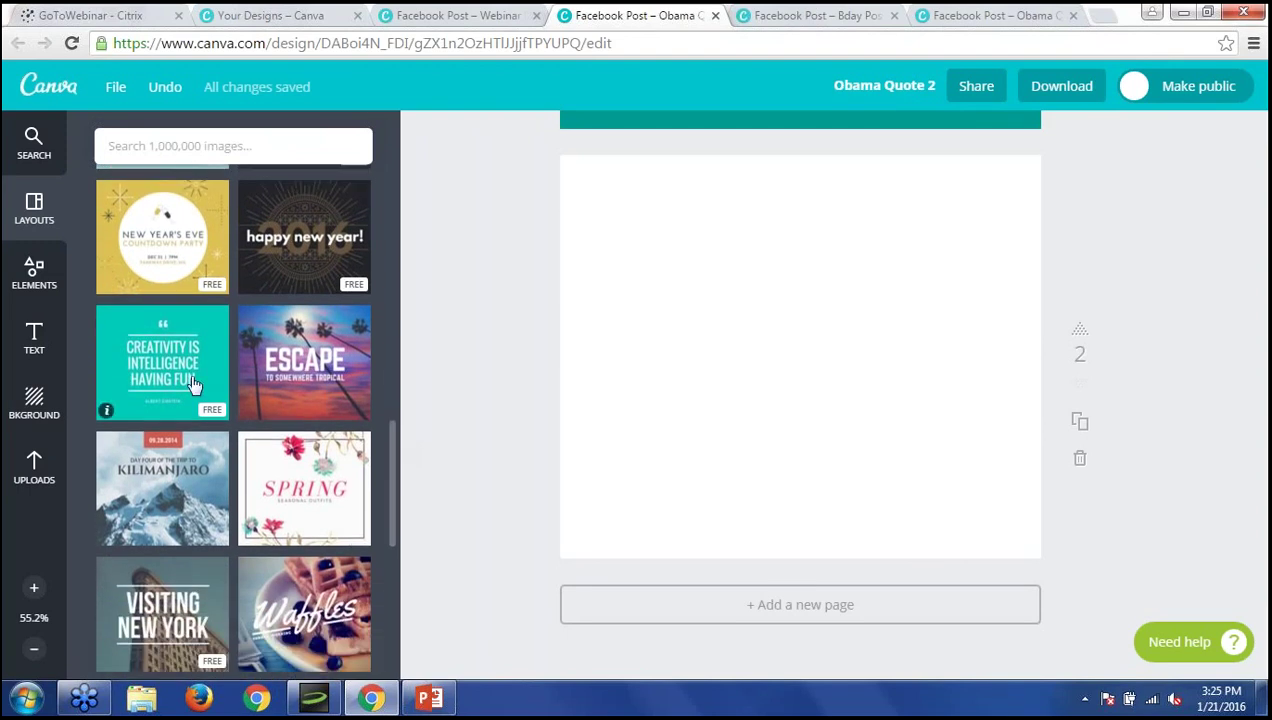
click(194, 386)
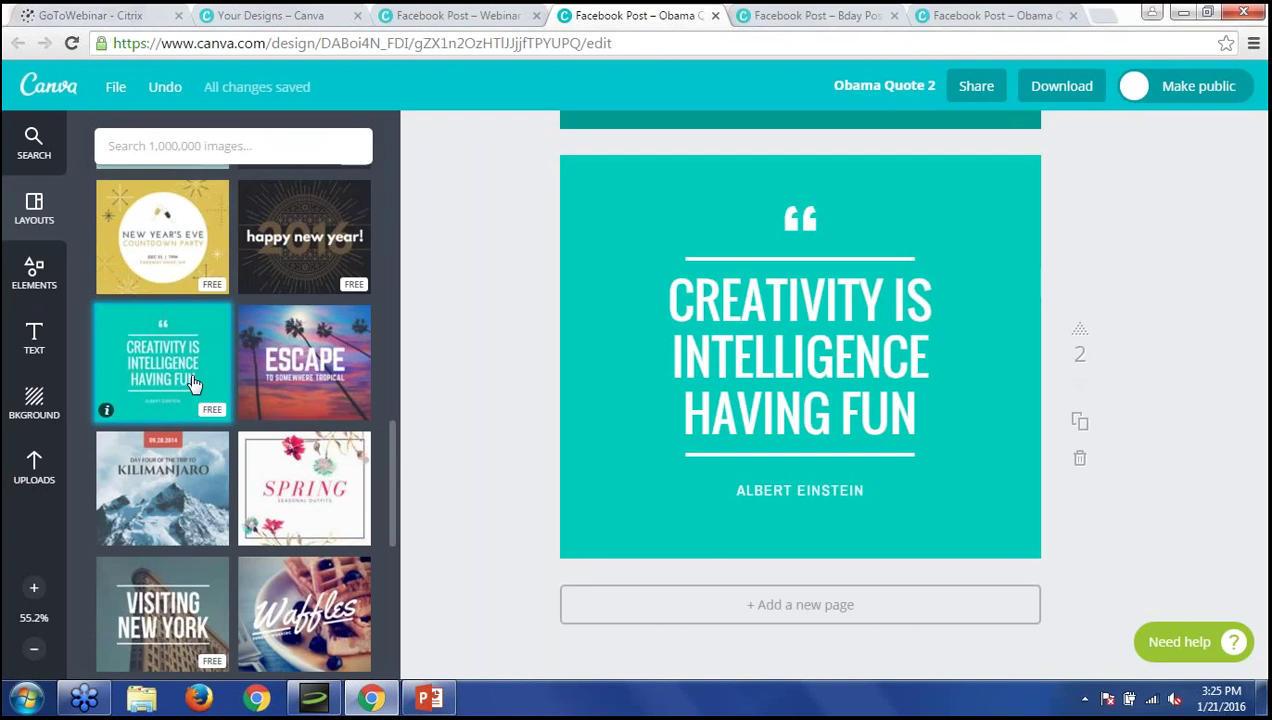
click(277, 380)
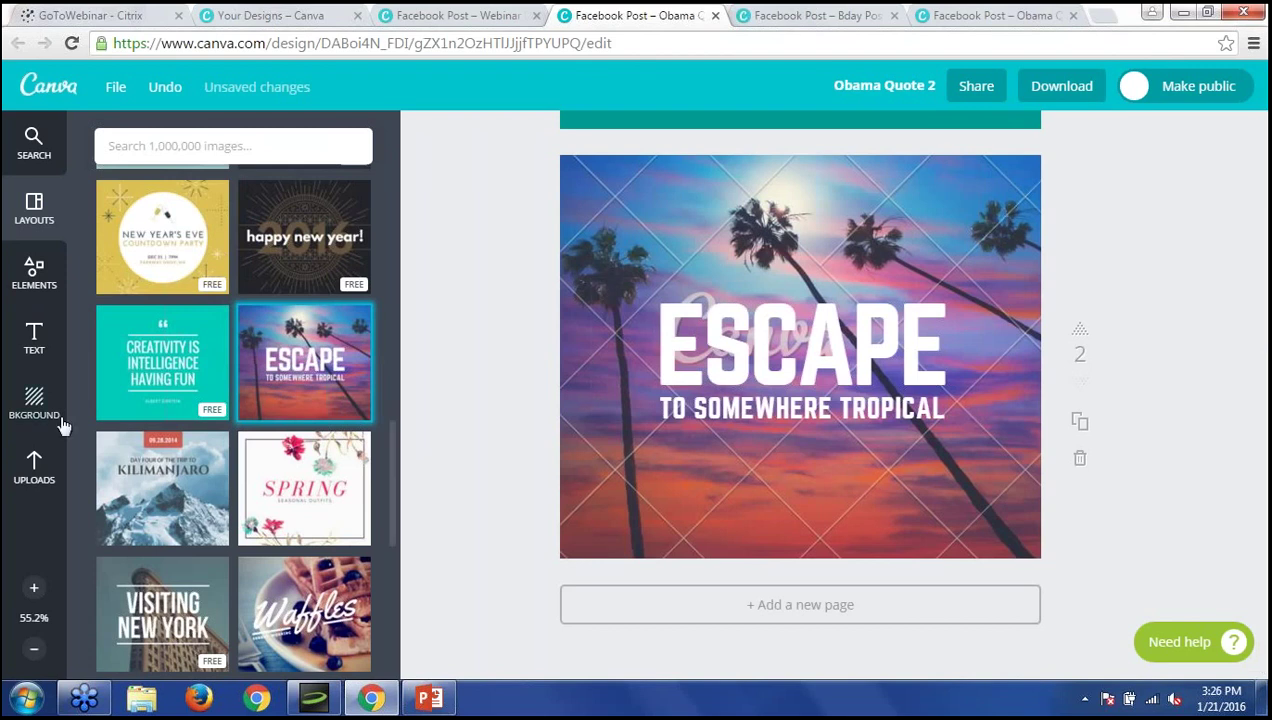
click(132, 386)
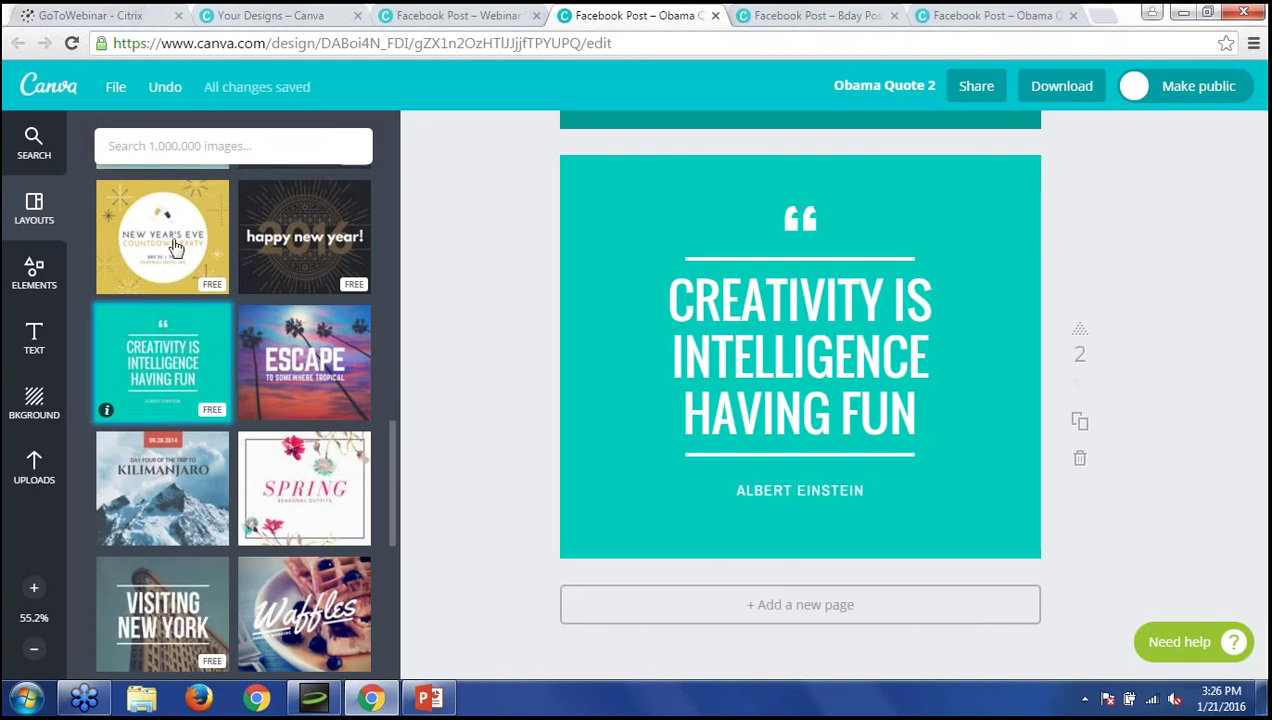
Replace the CREATIVITY headline with 'LET'S WORK TOGETHER TO STRENGTHEN THE CREDIT, REWARD WORK, AND HELP MORE AMERICANS GET AHEAD'.
click(744, 310)
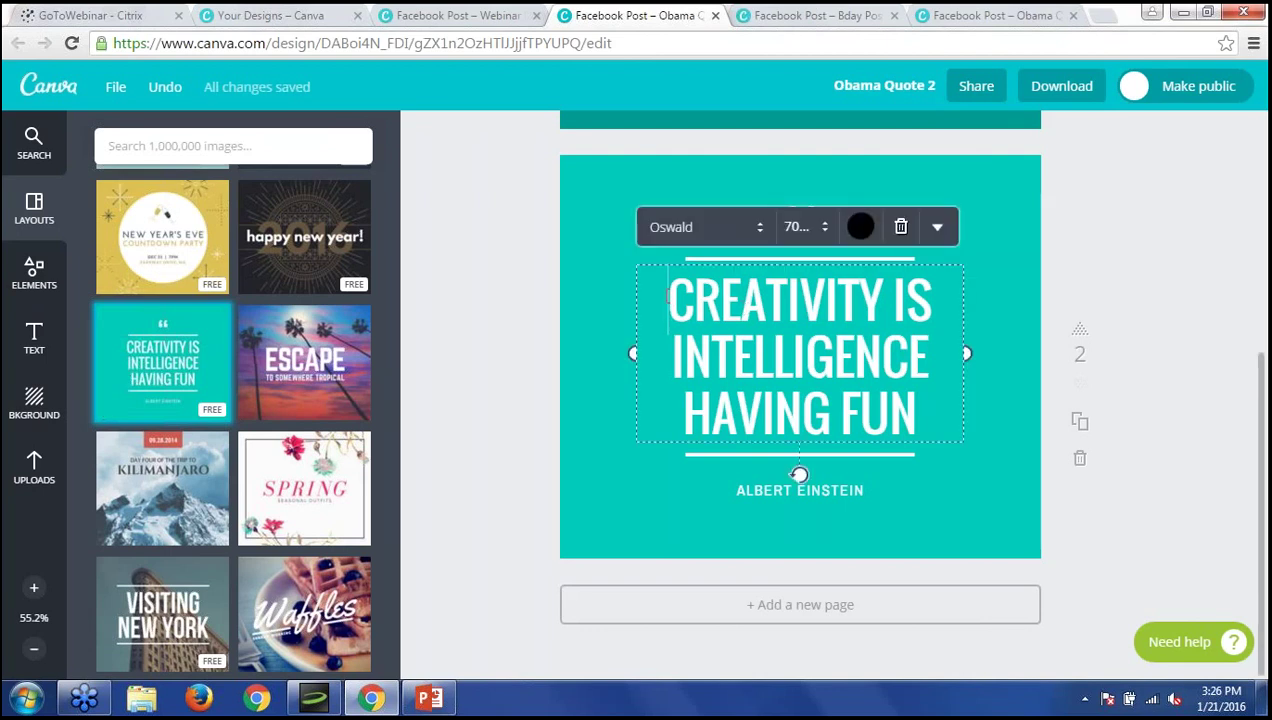
drag(668, 295, 910, 425)
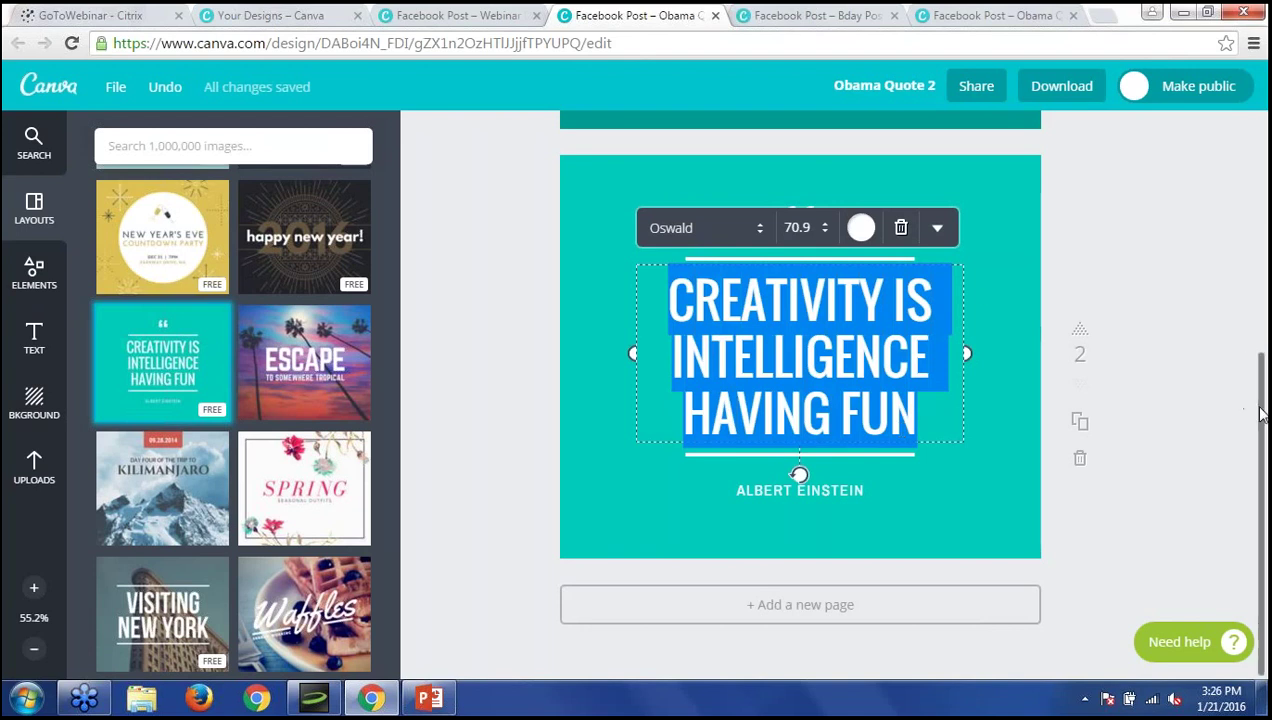
drag(1256, 410, 1253, 143)
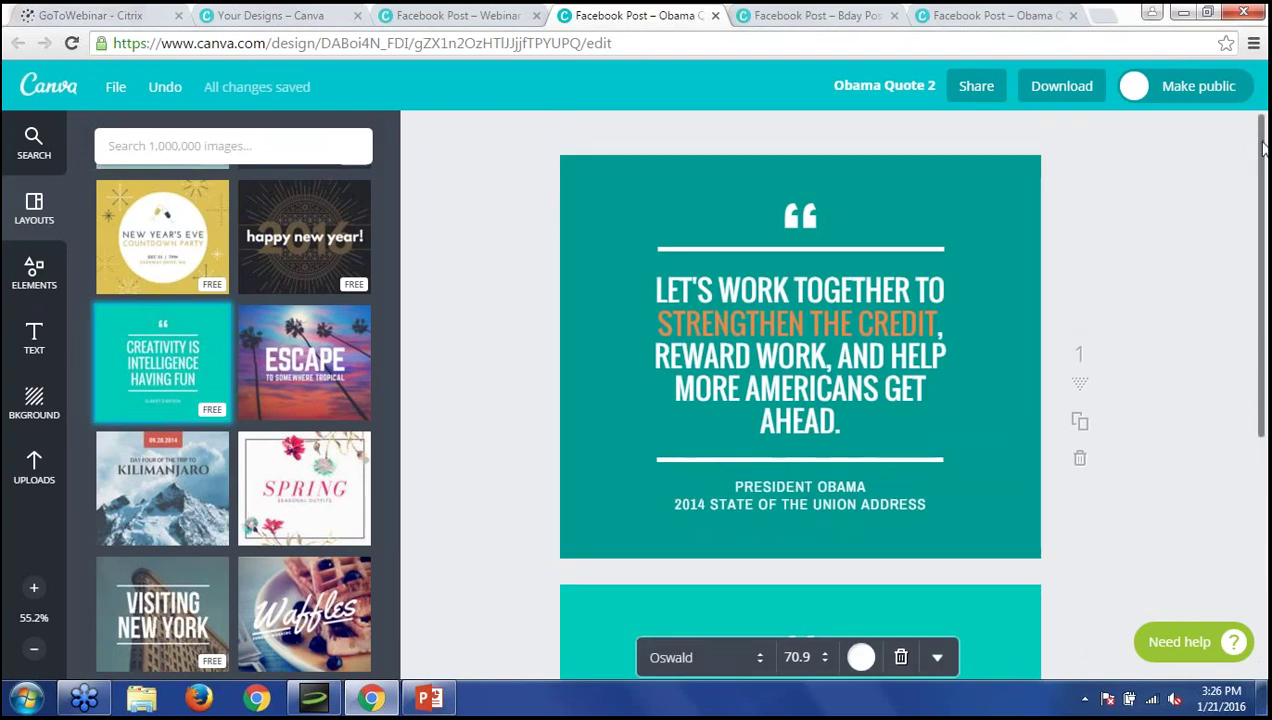
drag(1262, 147, 1256, 382)
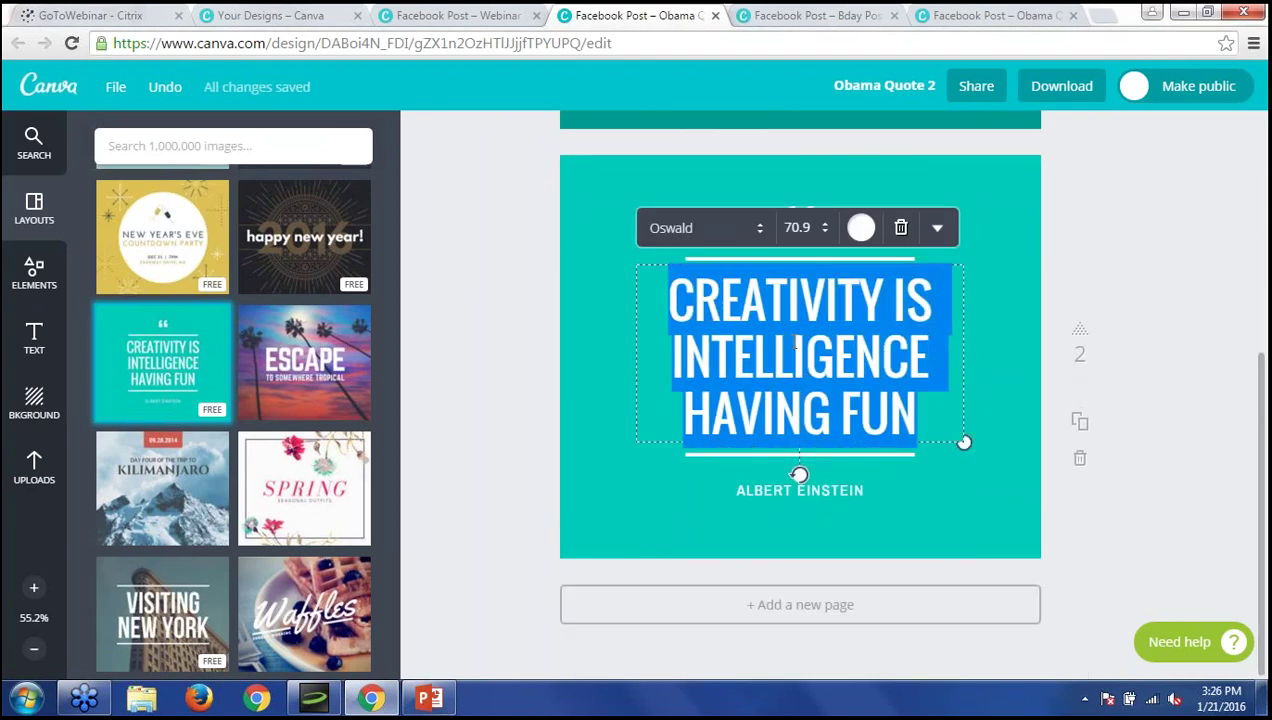
text(LET'S )
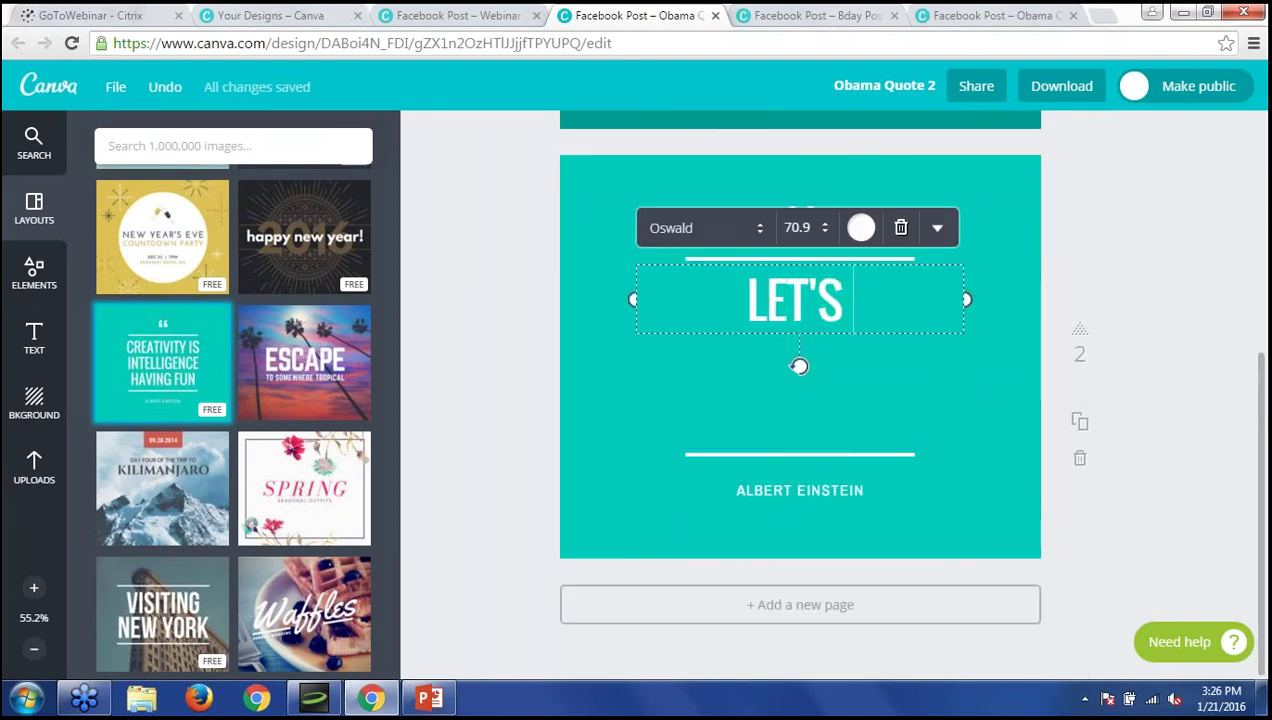
text(WORK TOGETHER TO )
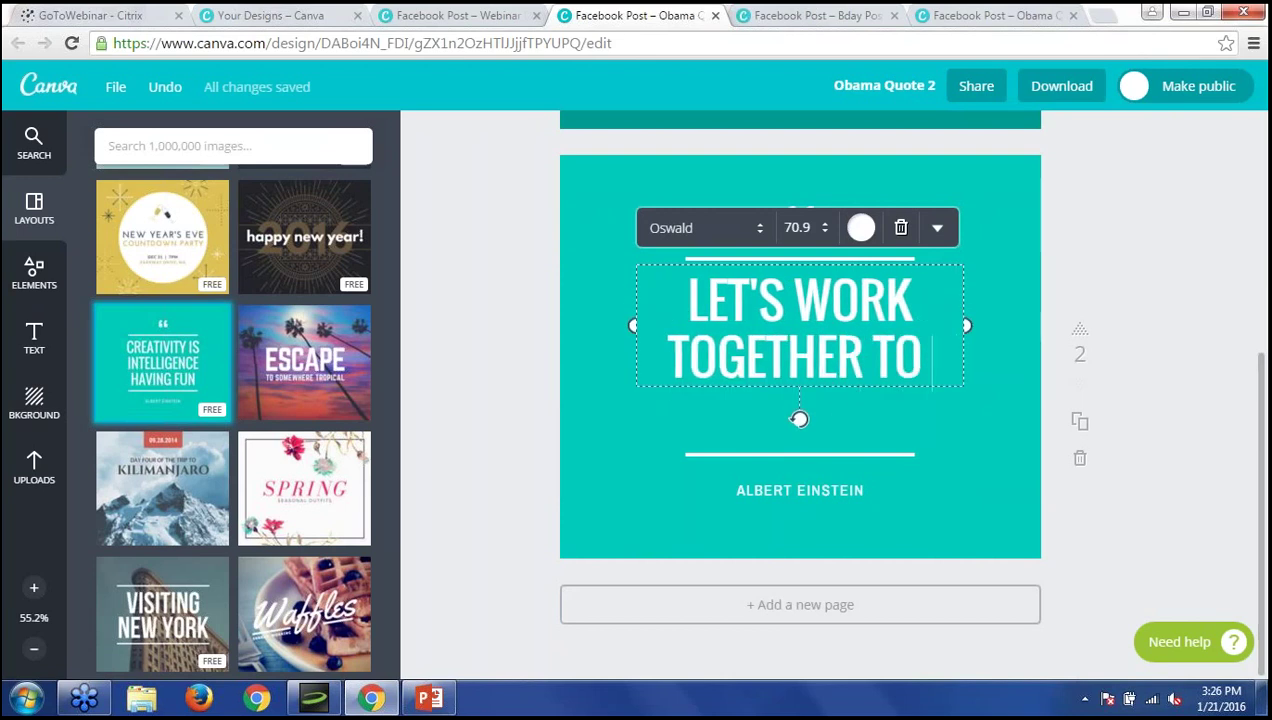
text(STRENG)
key(BackSpace)
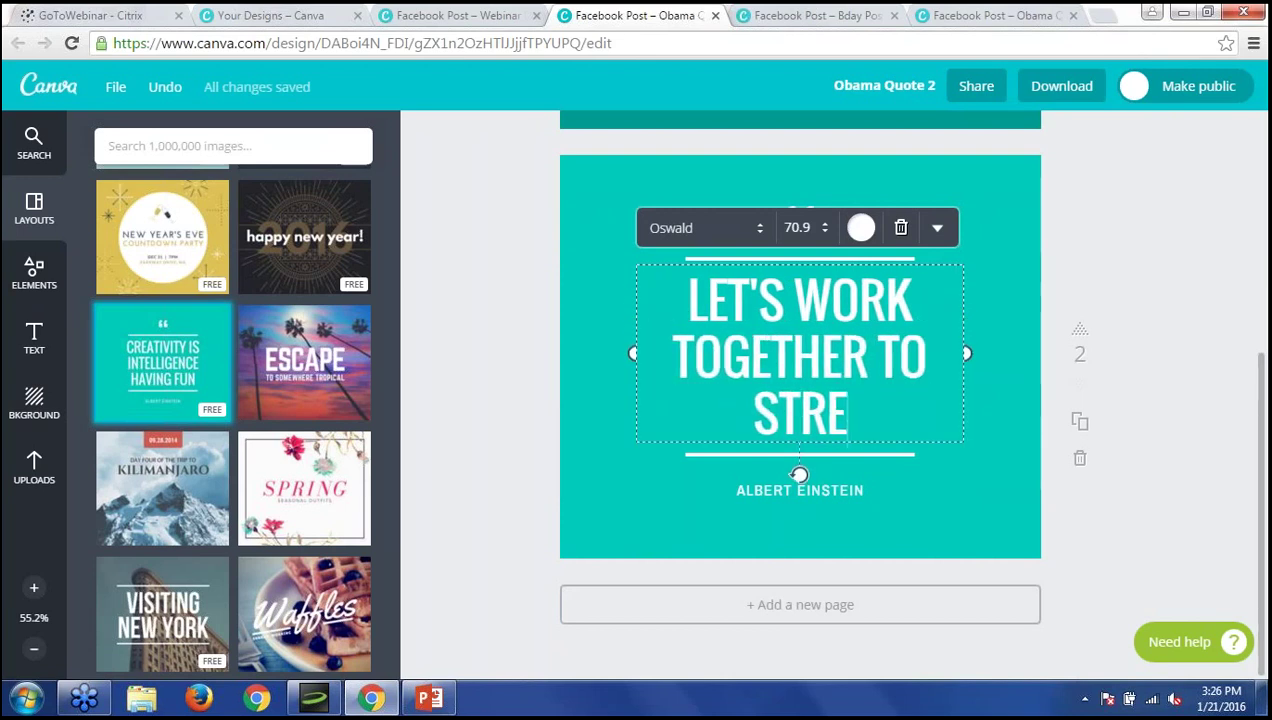
text(NGTHE)
key(BackSpace)
text(HEN T)
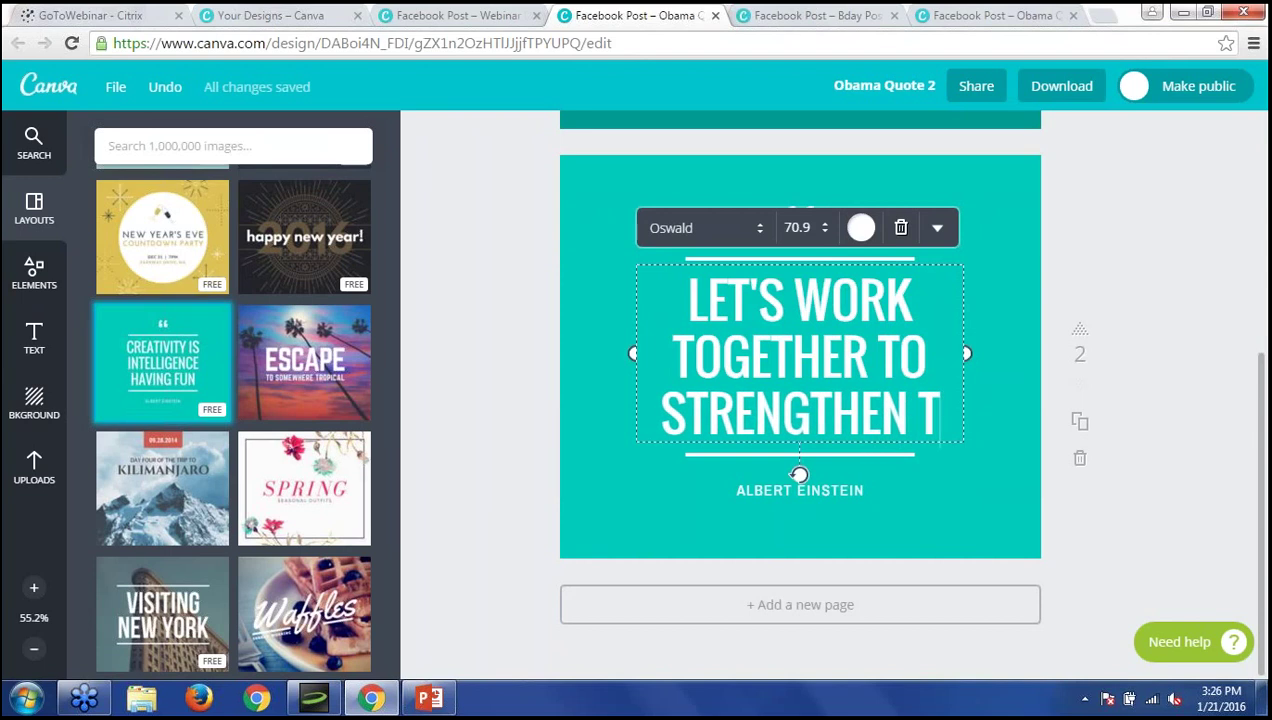
text(HE CREDIT, REW)
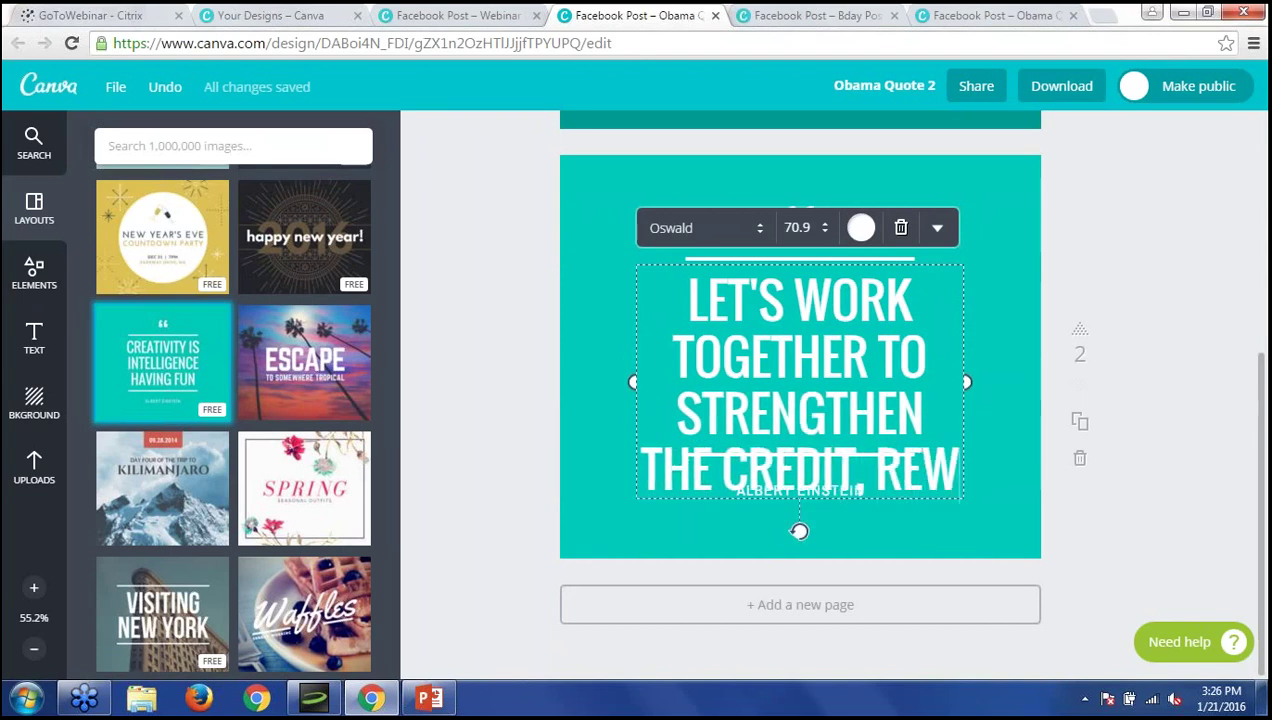
text(ARD WORK, AND HEL)
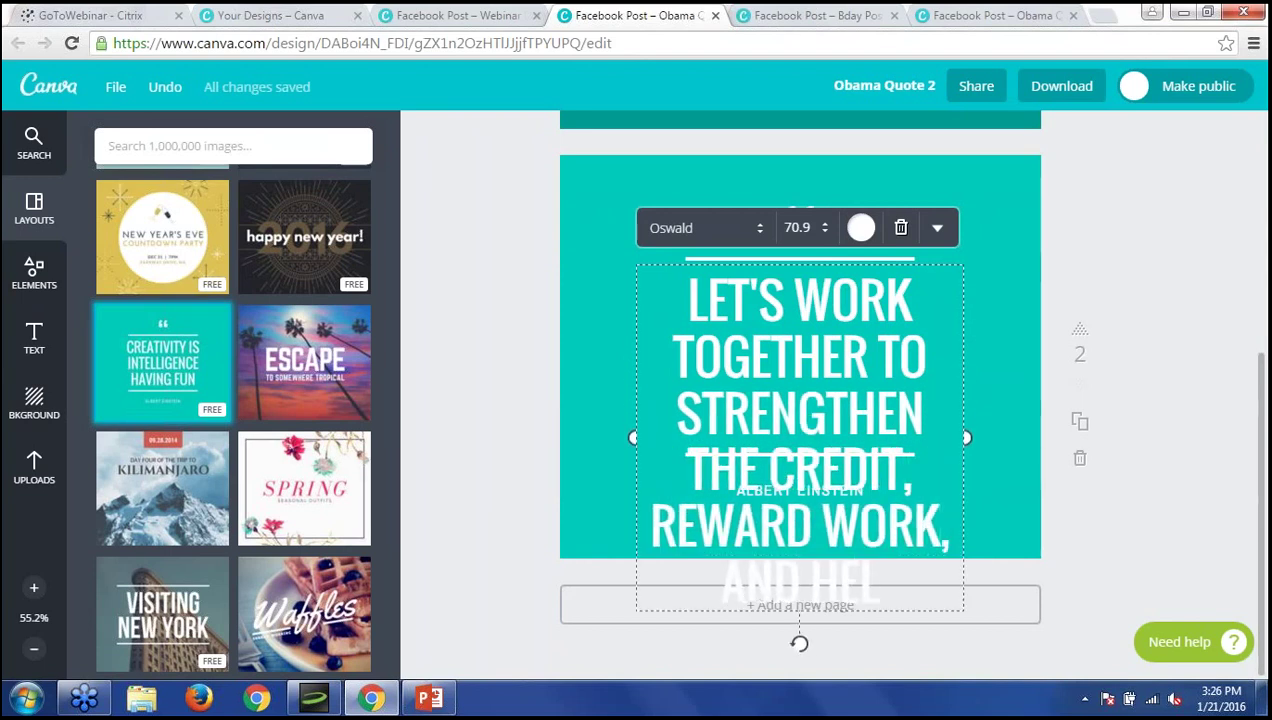
text(P MORE AMERICA)
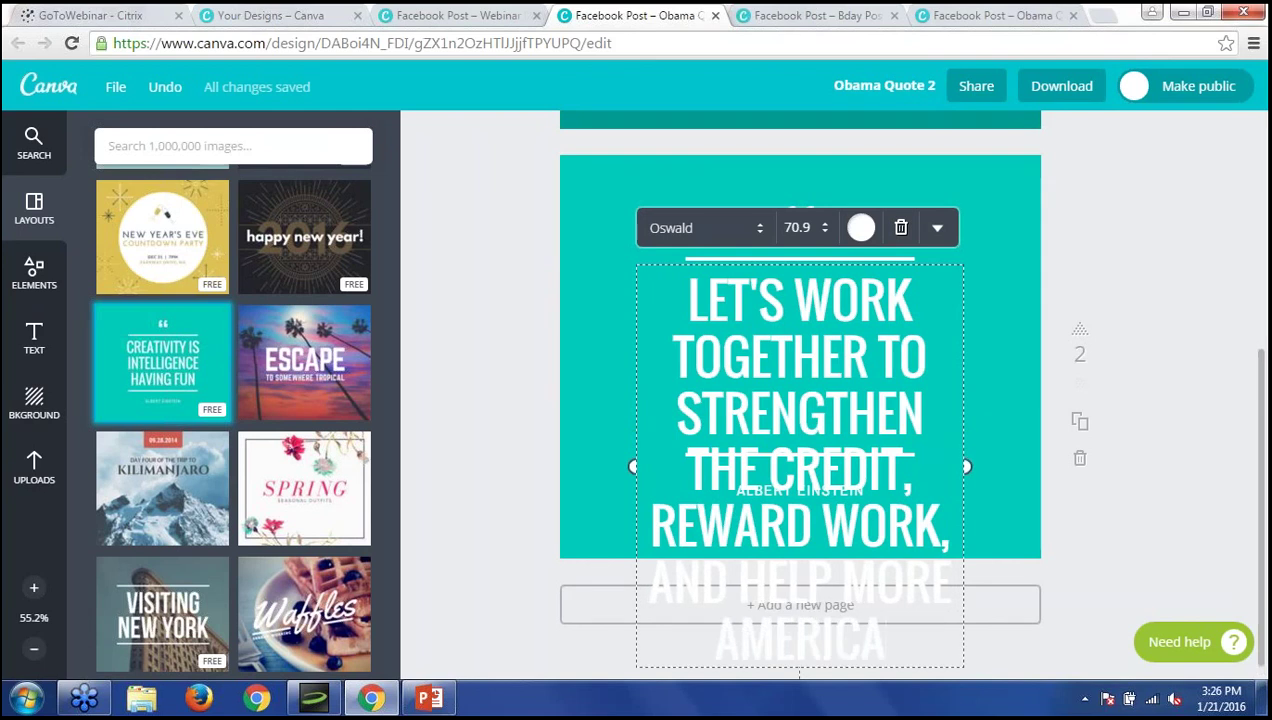
text(NS GET)
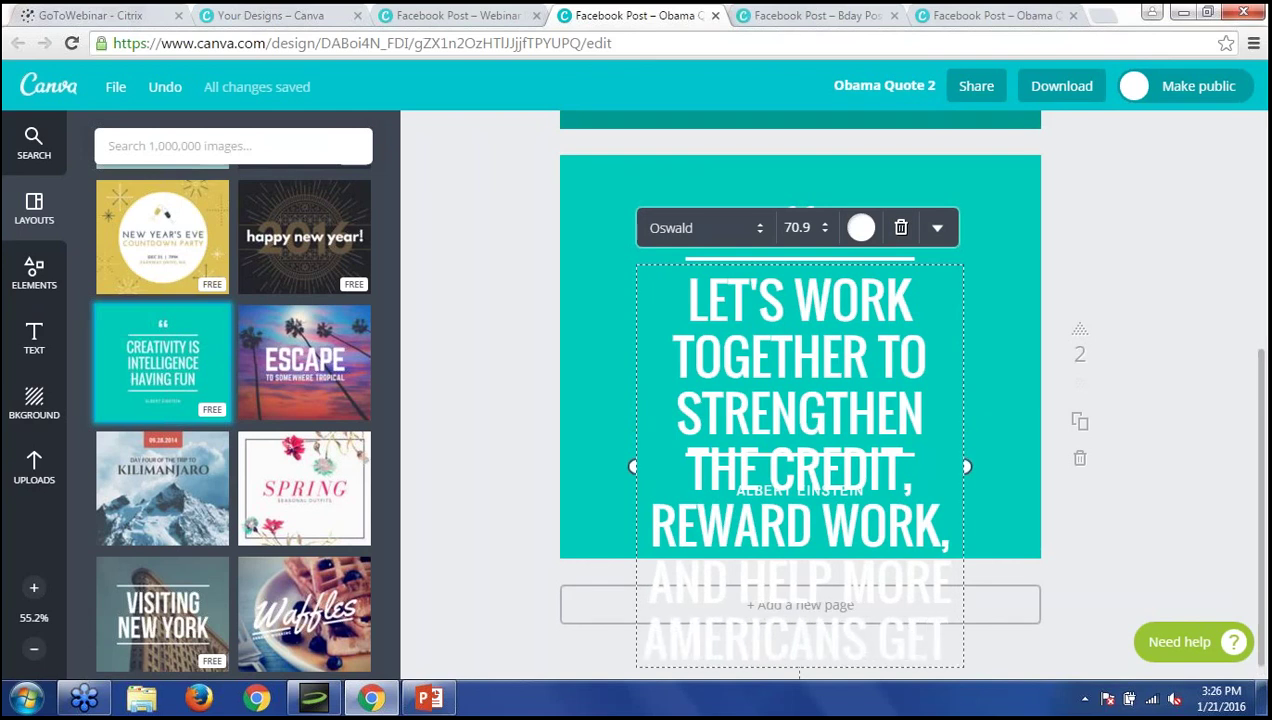
text( AHEAD)
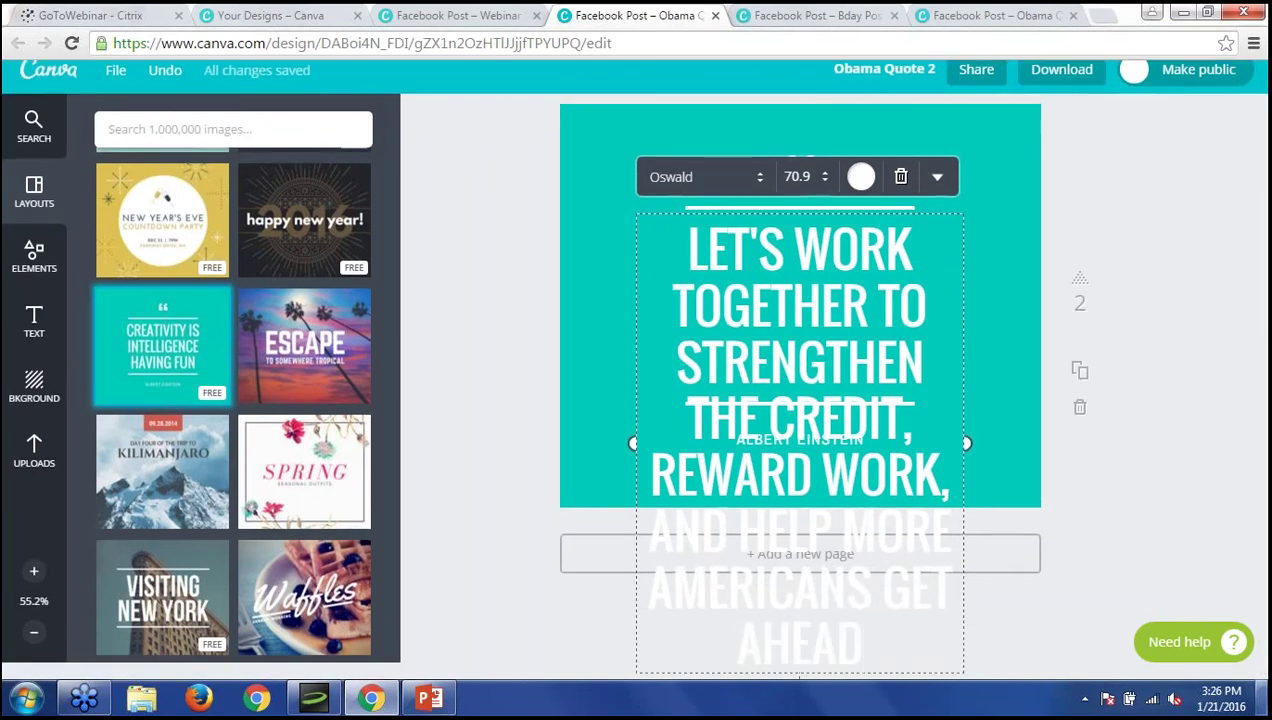
key(ctrl+a)
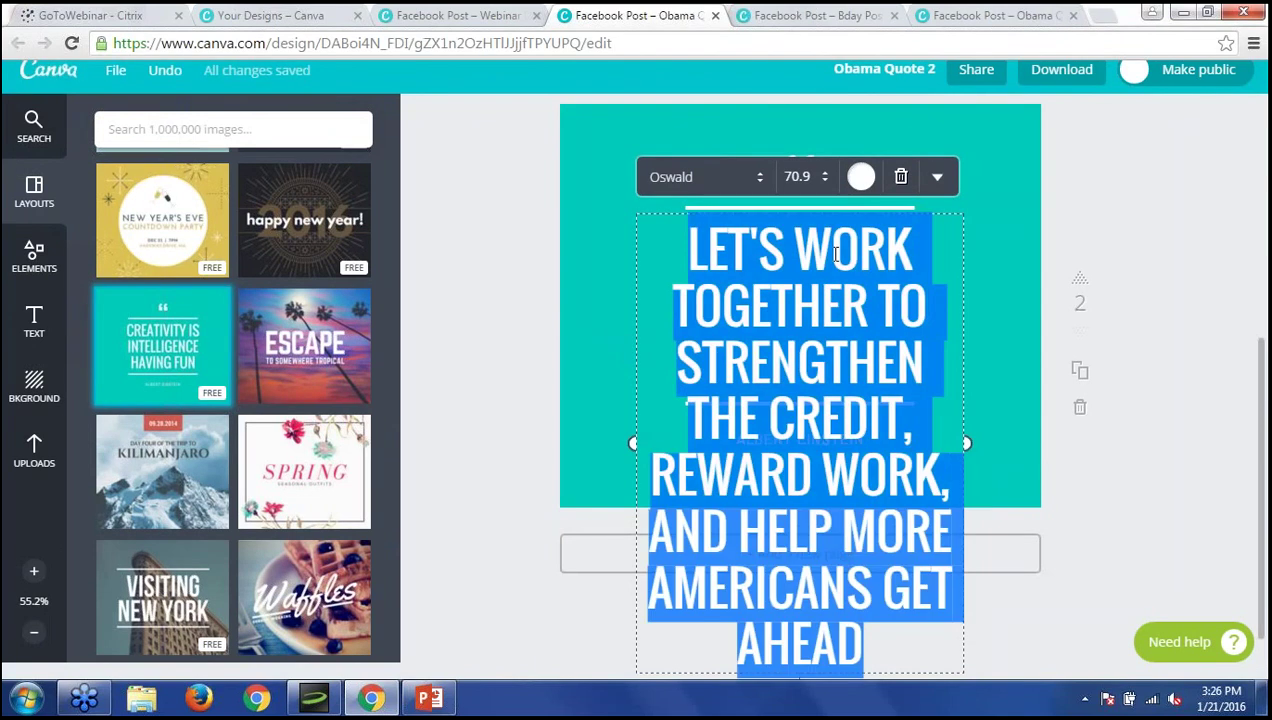
click(822, 178)
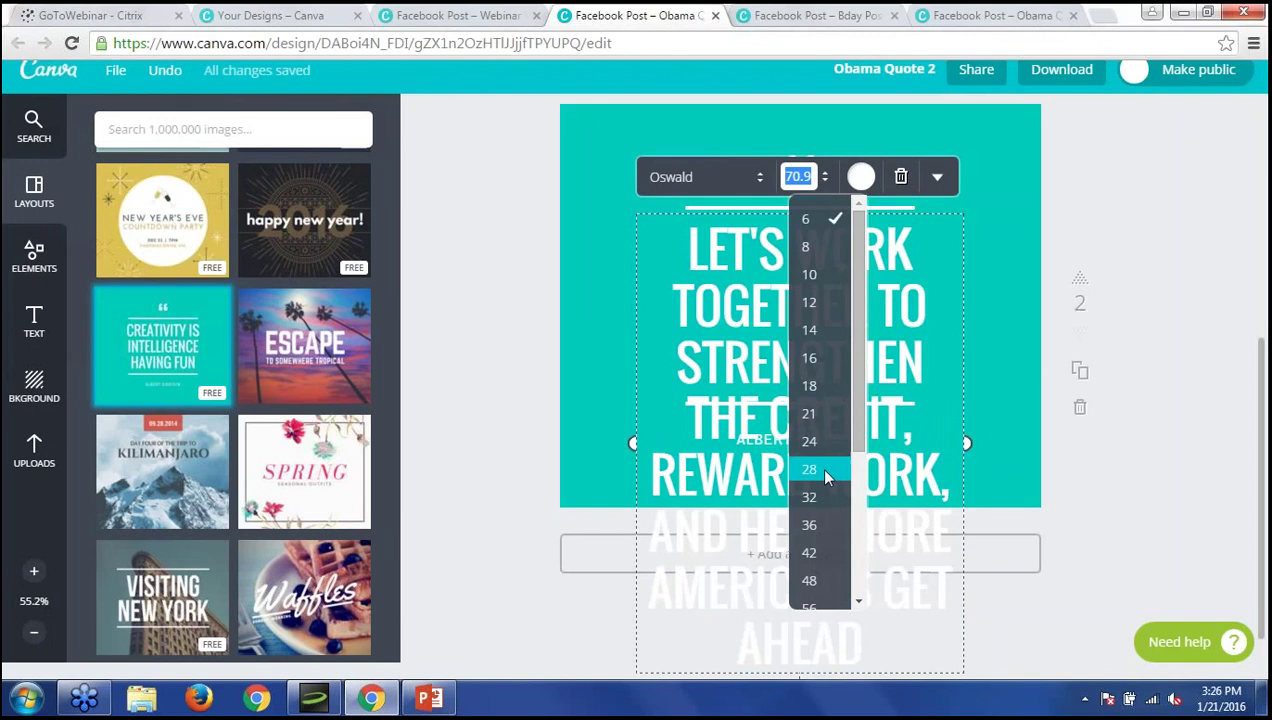
Set the new quote's font size to 42, down from 70.9.
click(812, 553)
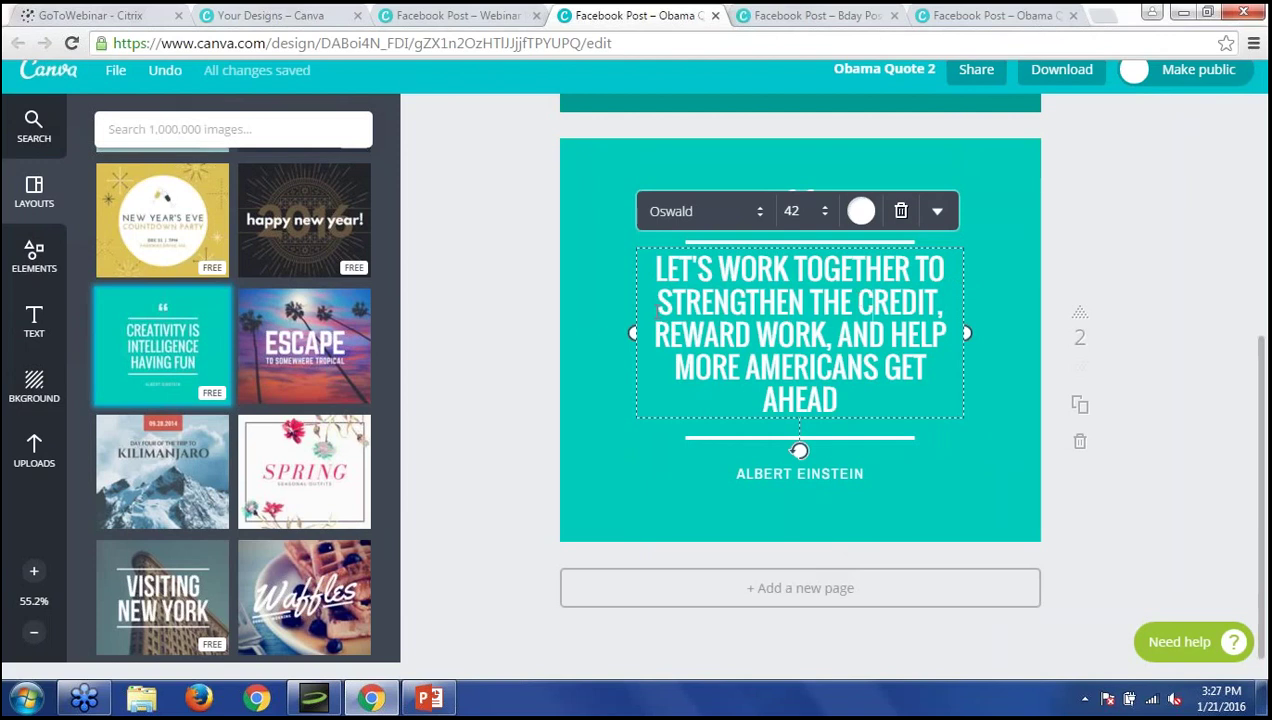
drag(658, 304, 937, 302)
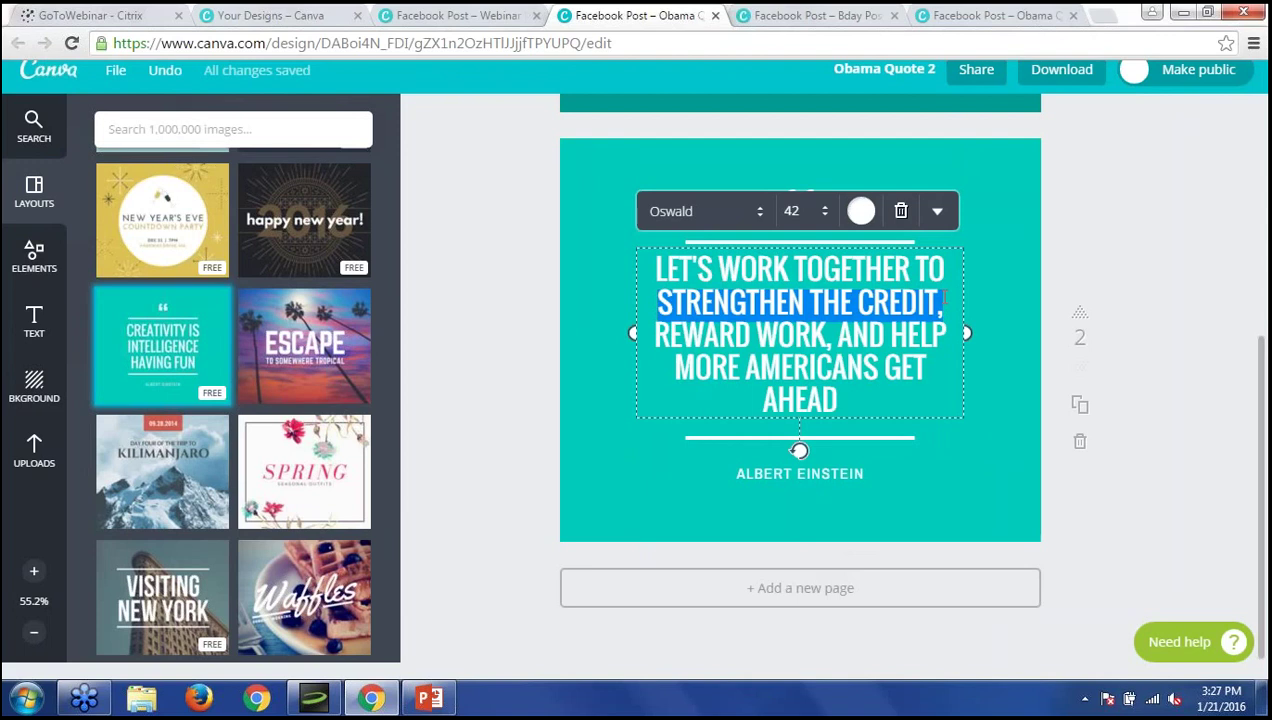
Colour the selected words STRENGTHEN THE CREDIT, orange.
click(862, 212)
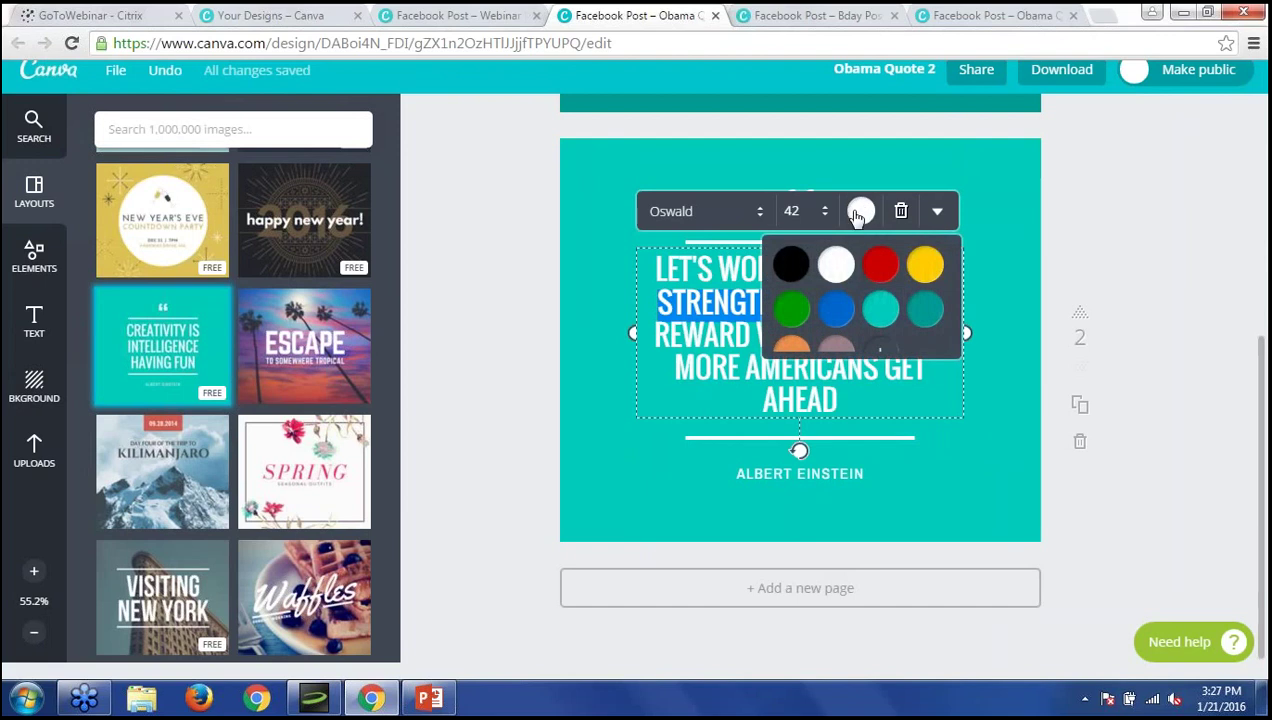
scroll(849, 322, down, 1)
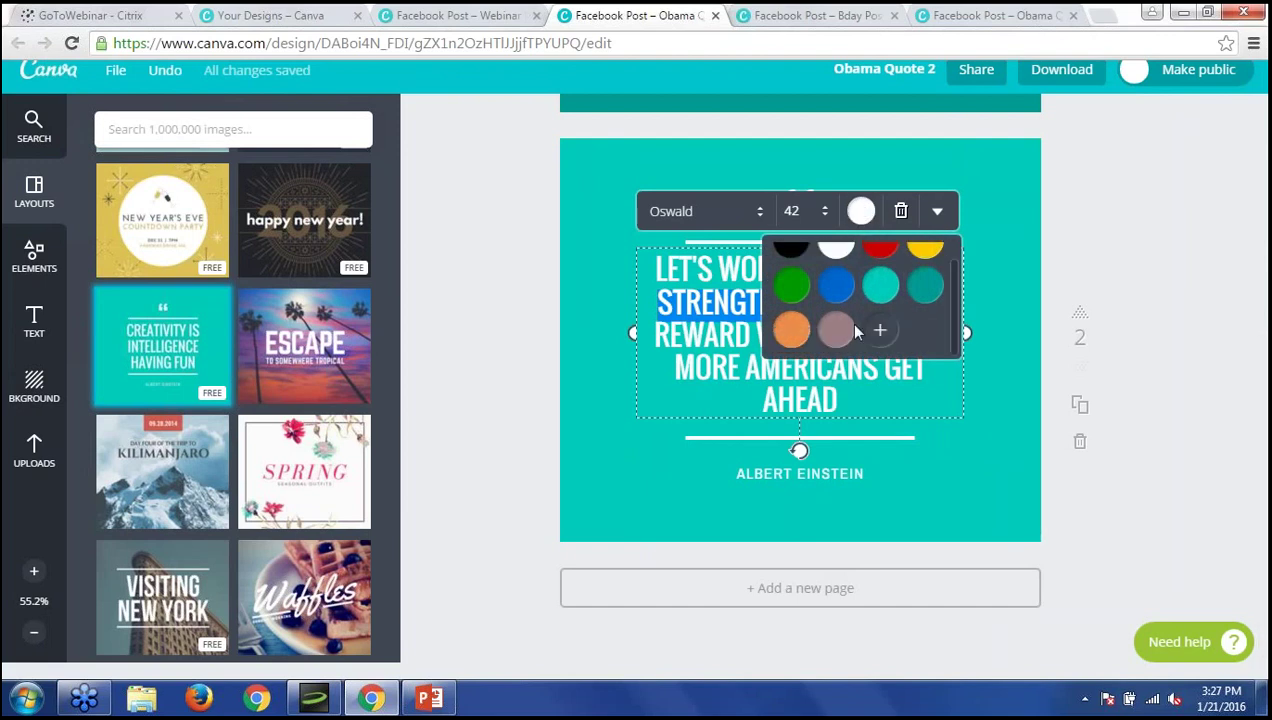
click(791, 334)
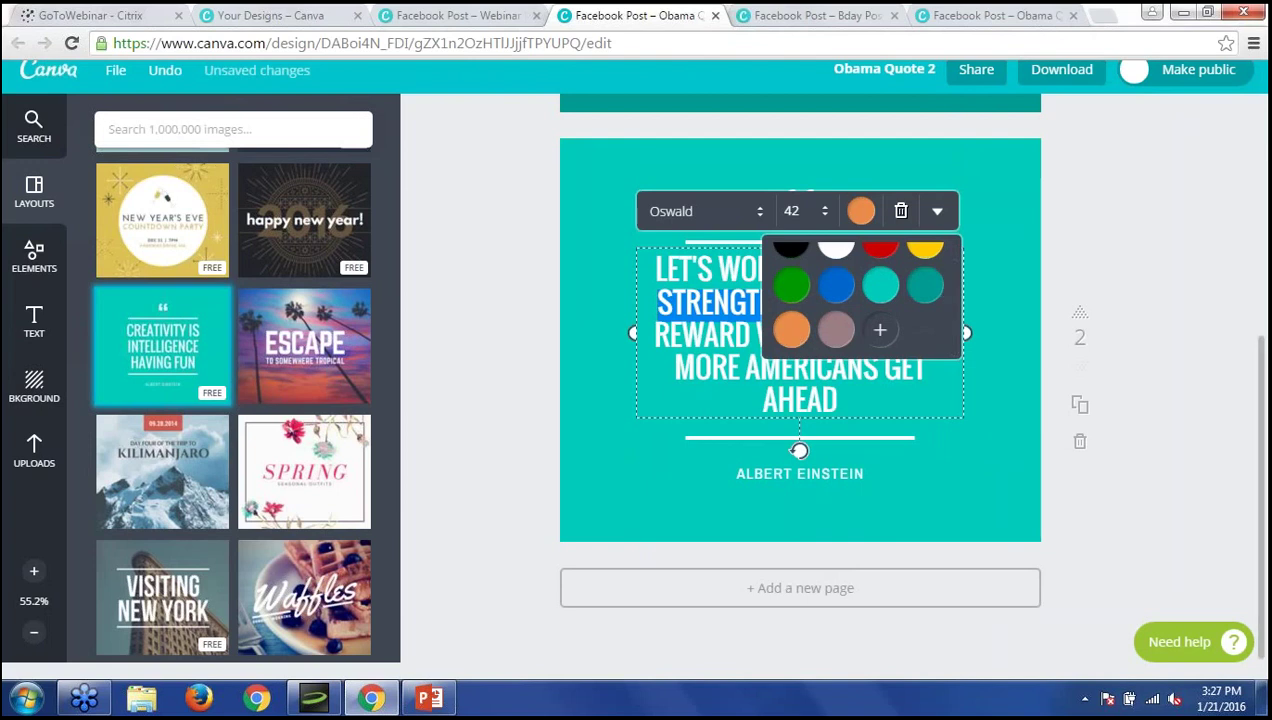
click(994, 276)
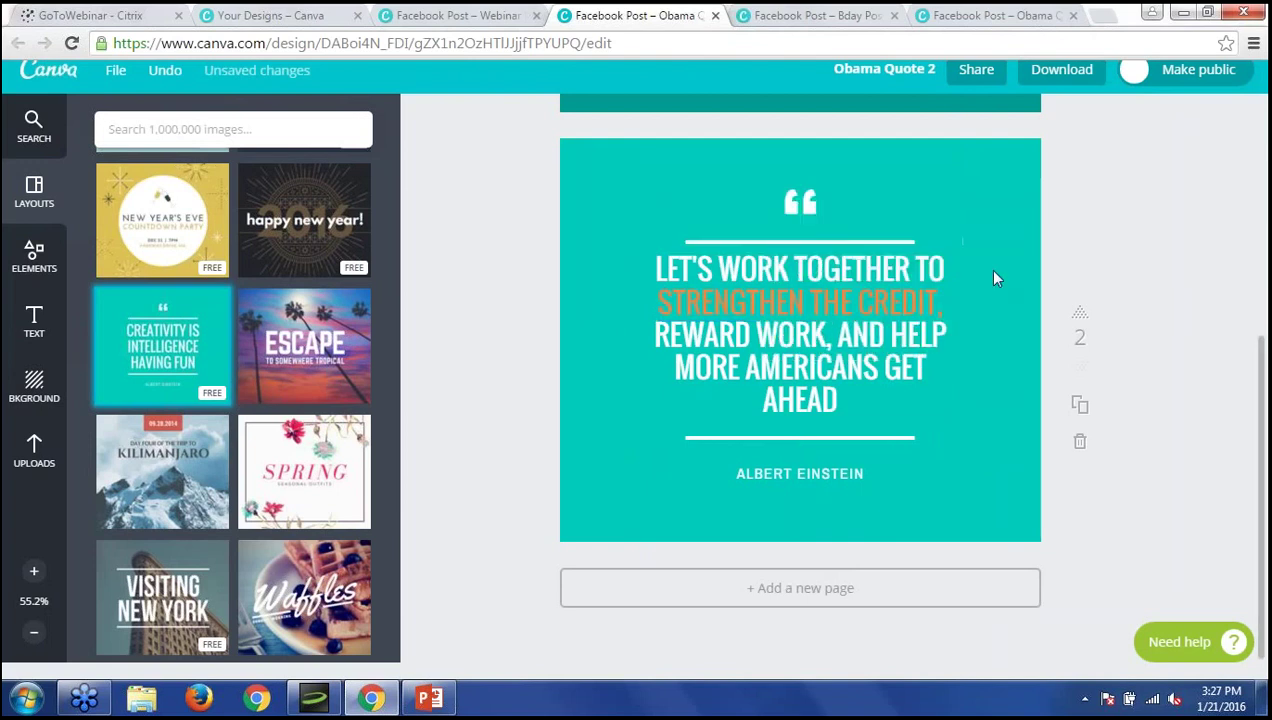
Change page 2's background colour to dark teal.
click(628, 172)
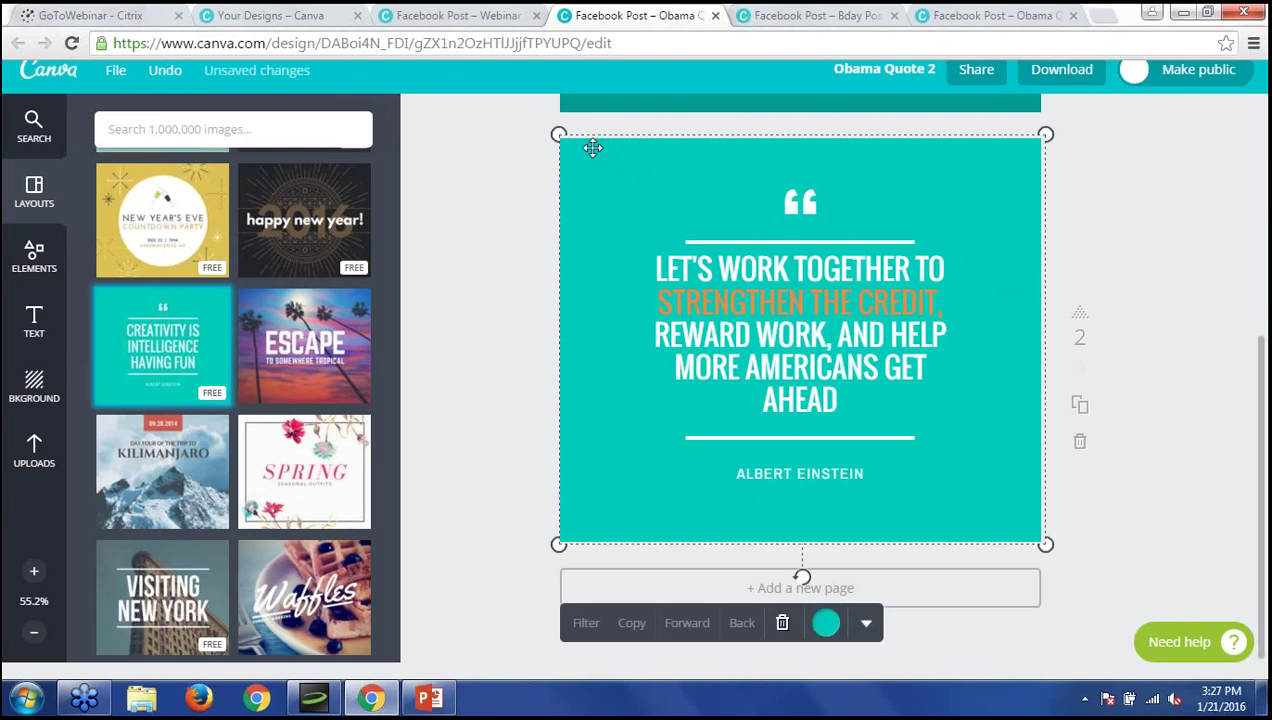
click(825, 624)
scroll(880, 535, down, 2)
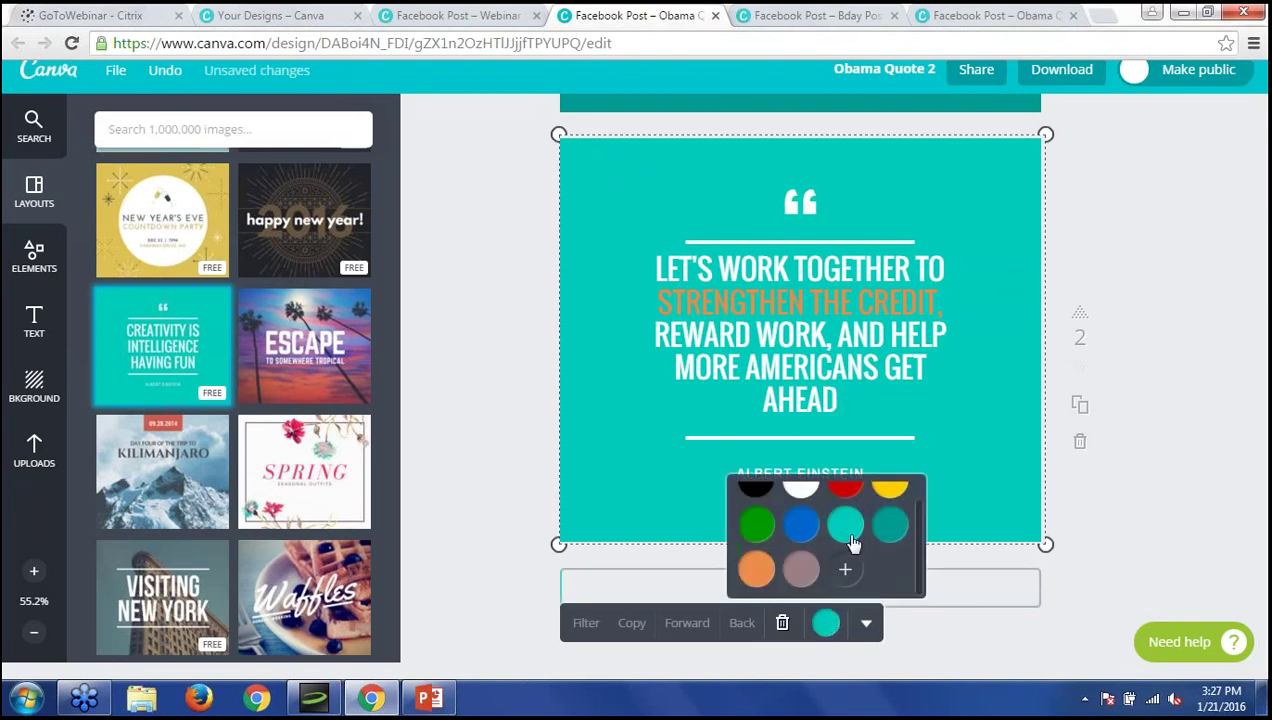
click(893, 528)
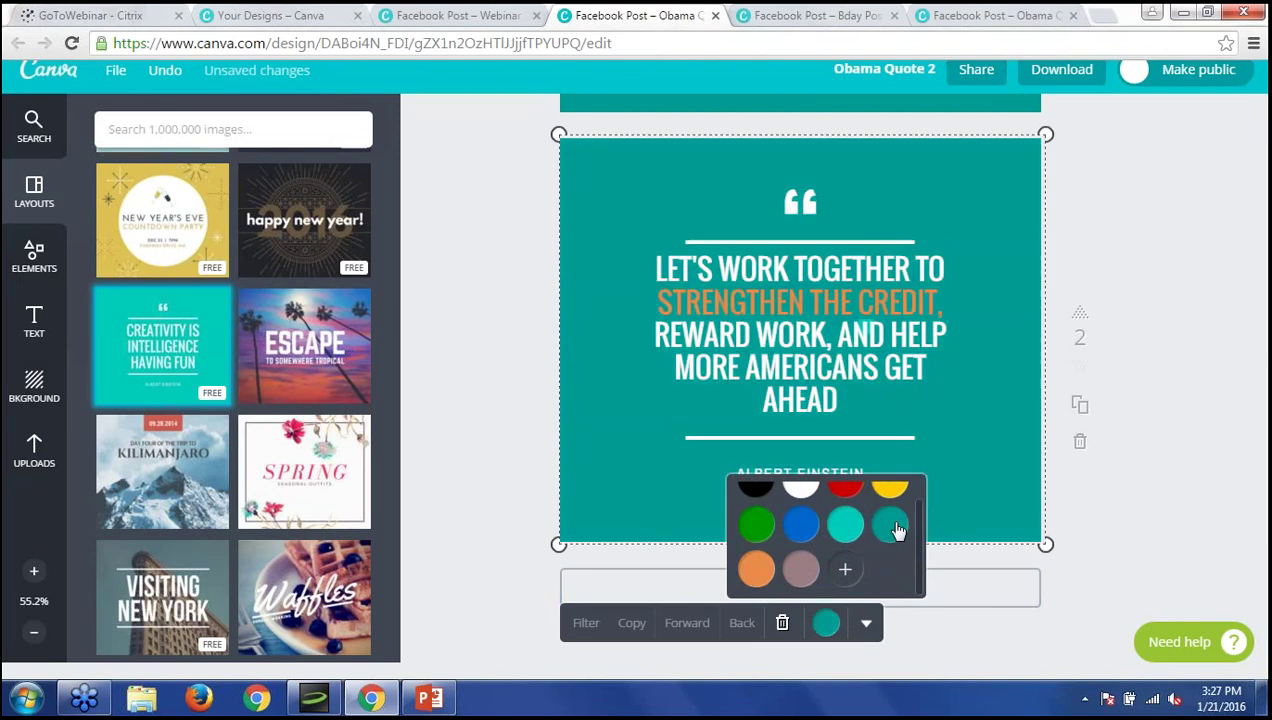
click(517, 313)
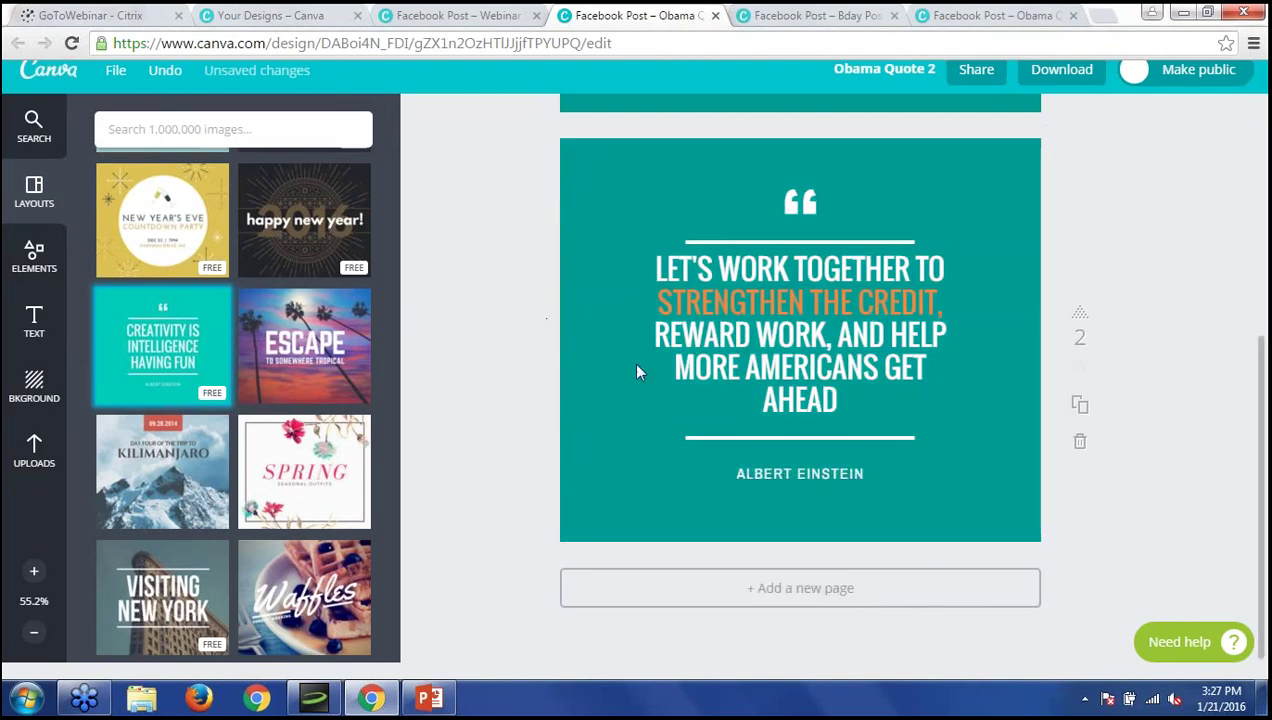
Rewrite the attribution as two lines: 'PRESIDENT OBAMA' and '2014 STATE OF THE UNION ADDRESS'.
click(838, 472)
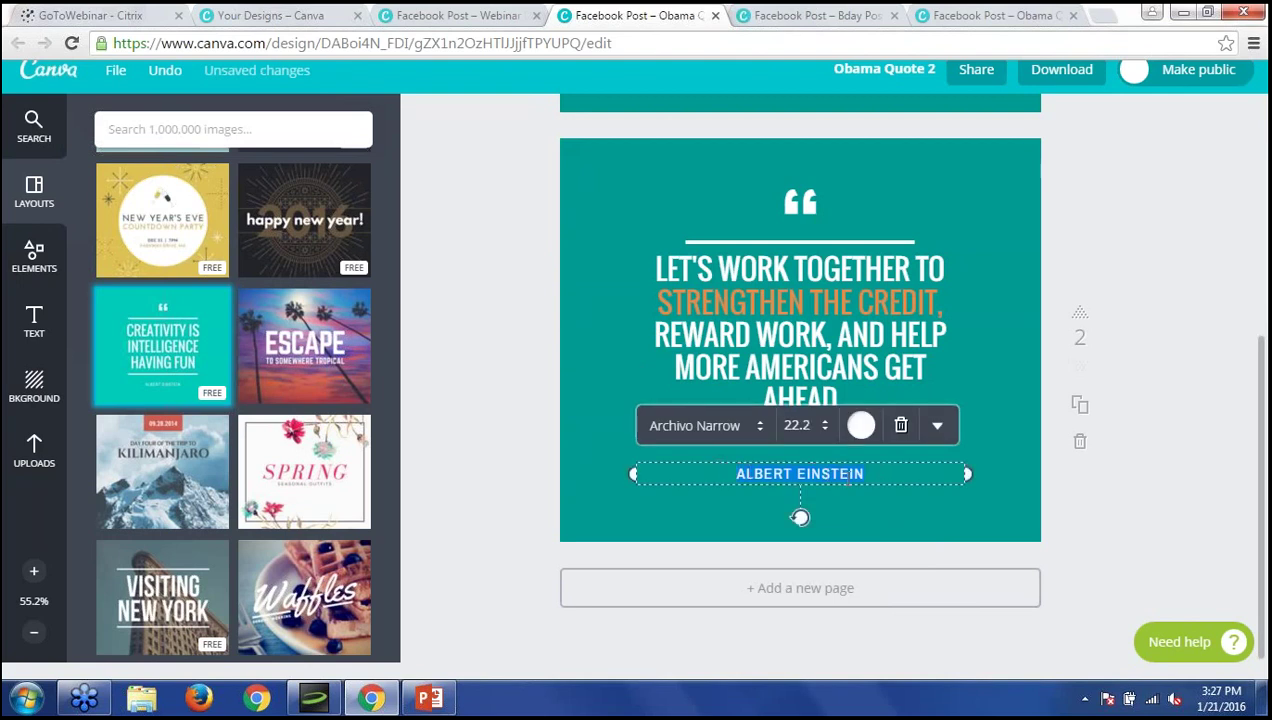
text(PRESI)
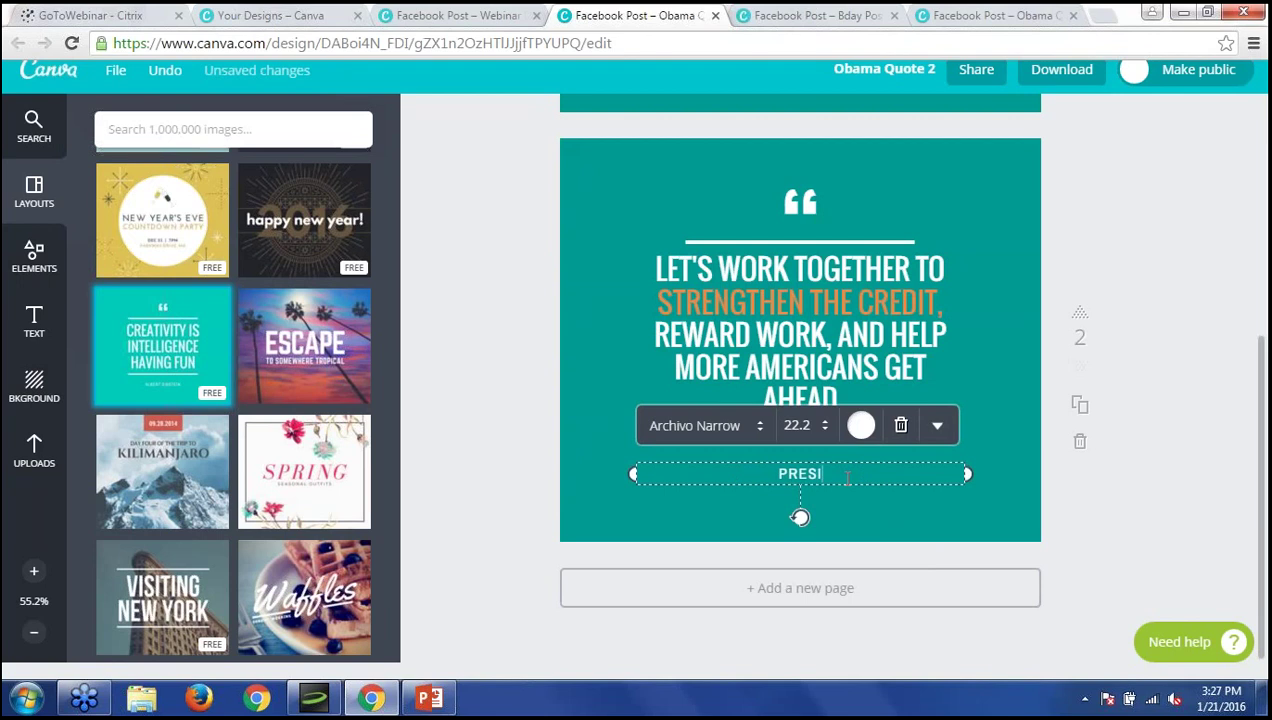
text(DENT OBA)
key(BackSpace)
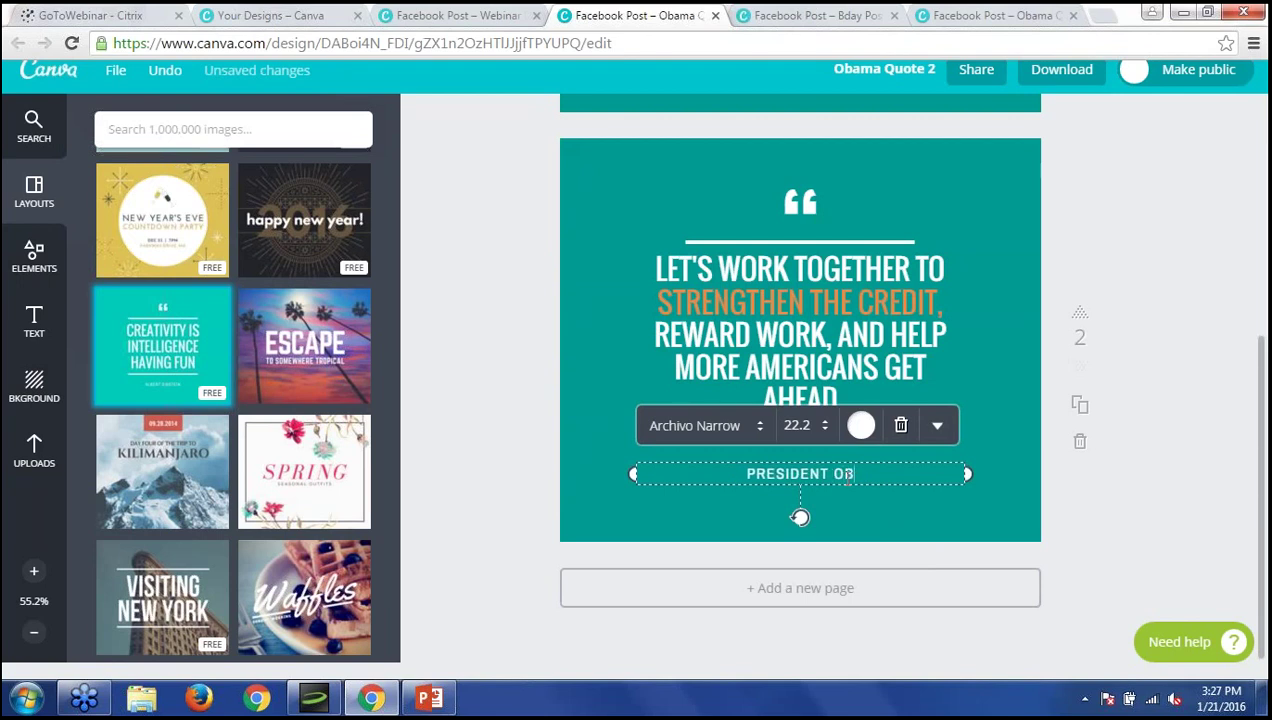
text(AMA)
key(Return)
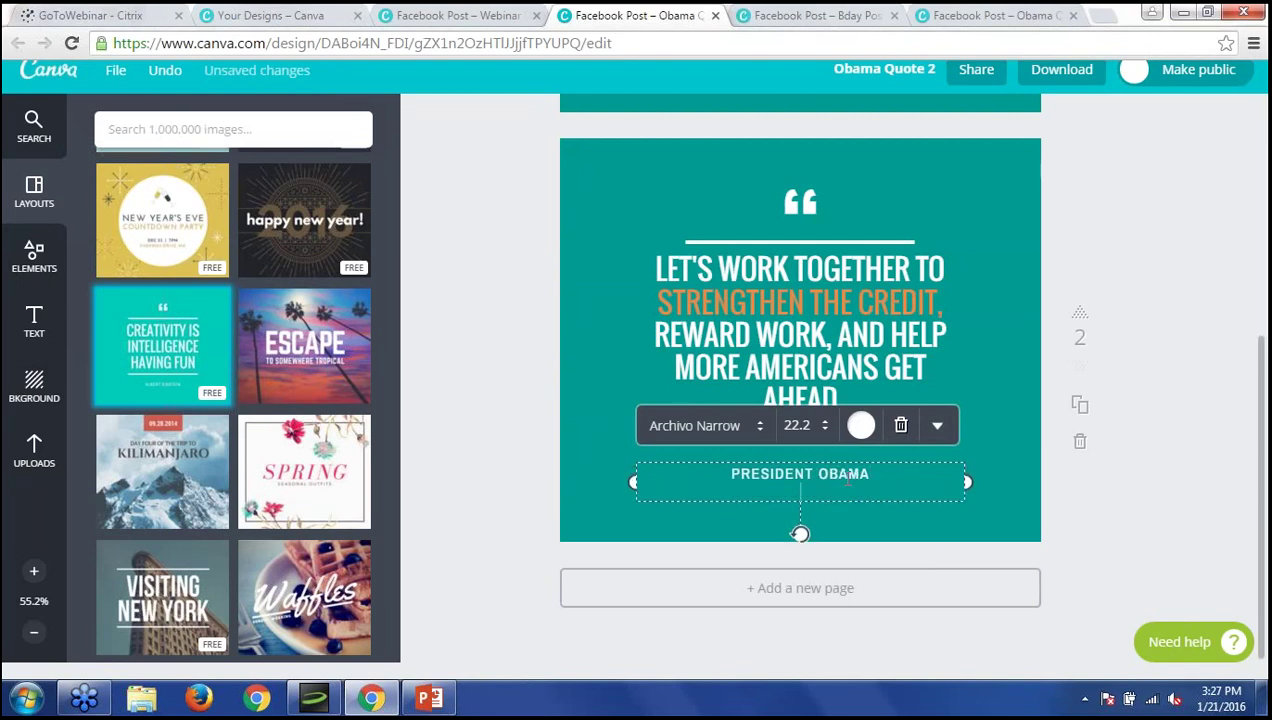
text(202)
key(BackSpace)
text(14 STATE OF)
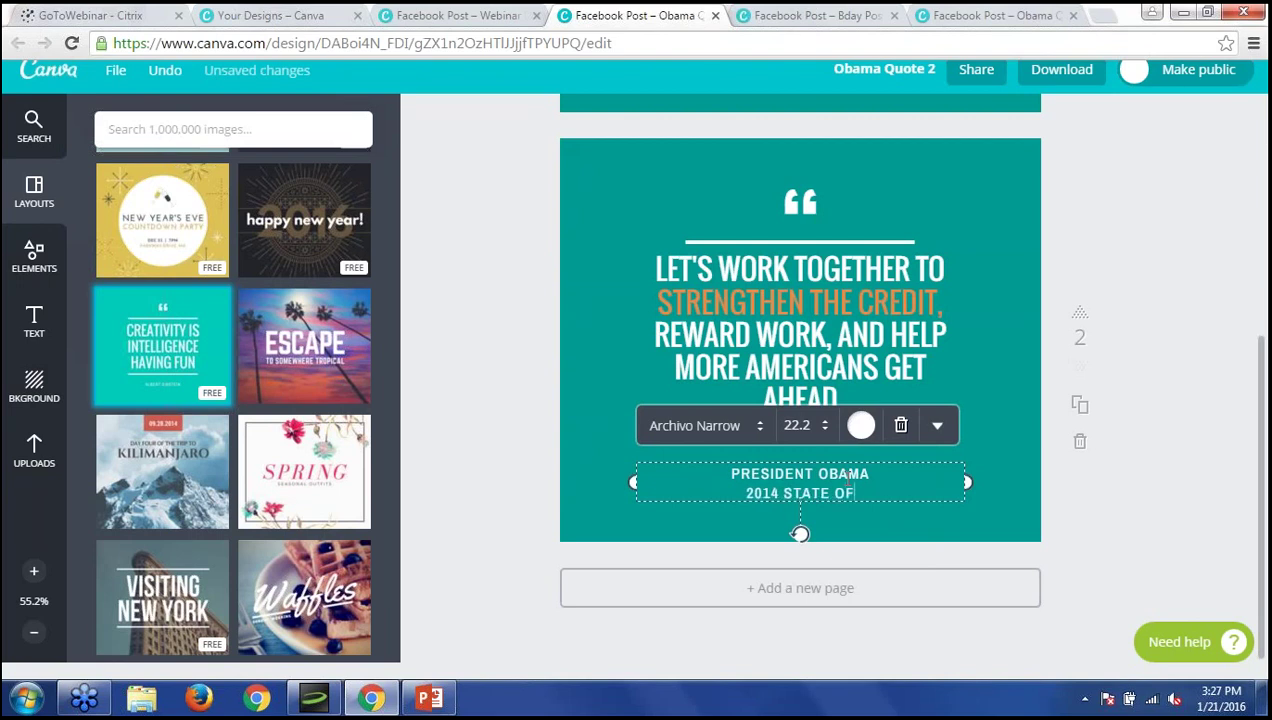
text( THE UNION ADDRESS)
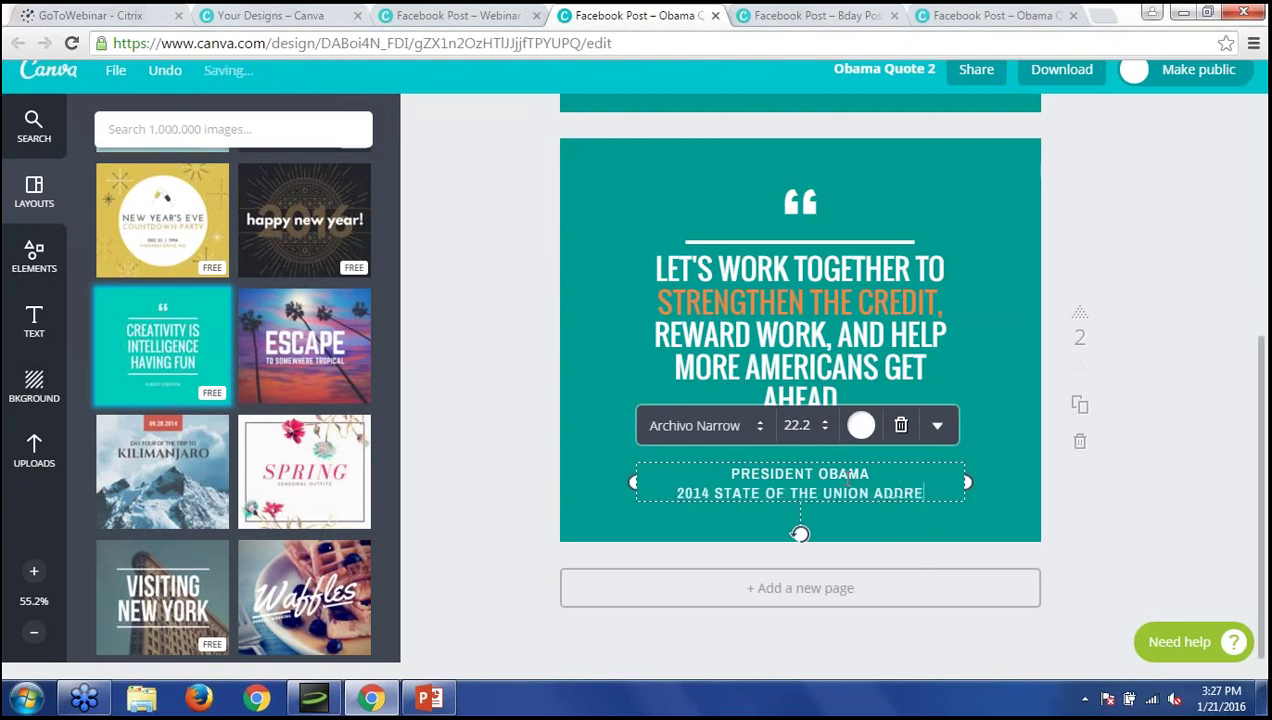
click(507, 320)
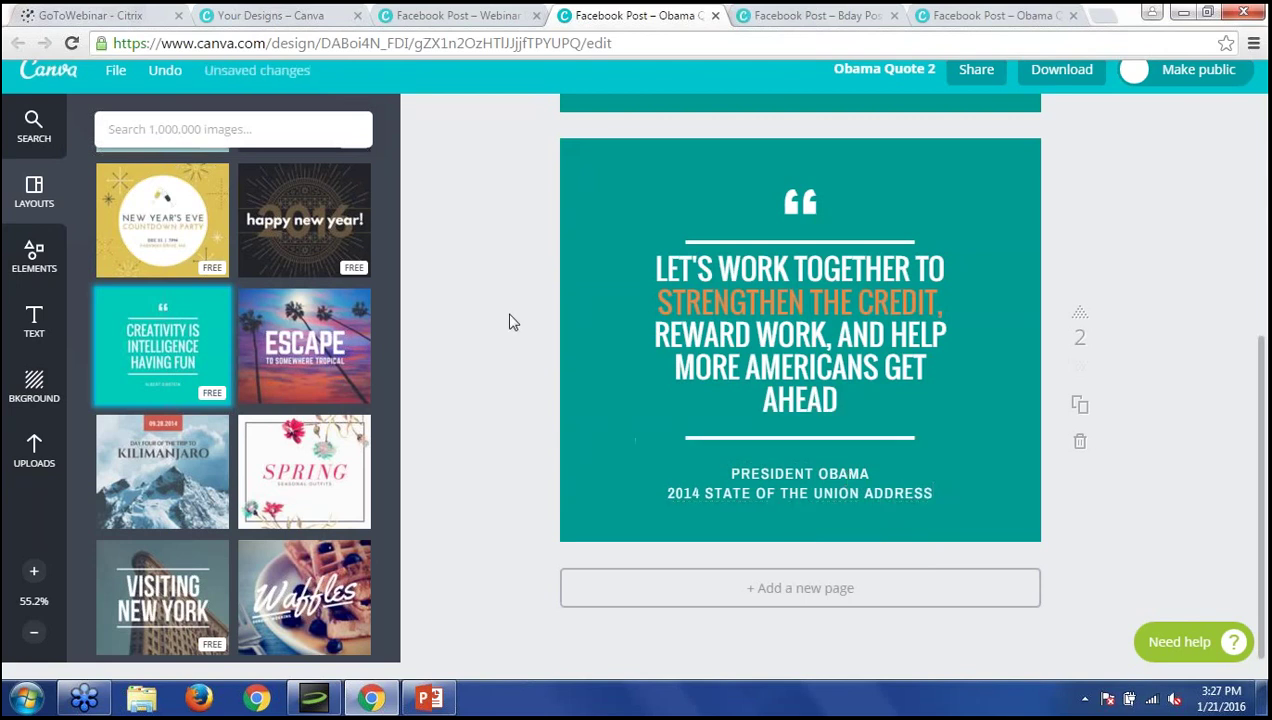
click(797, 475)
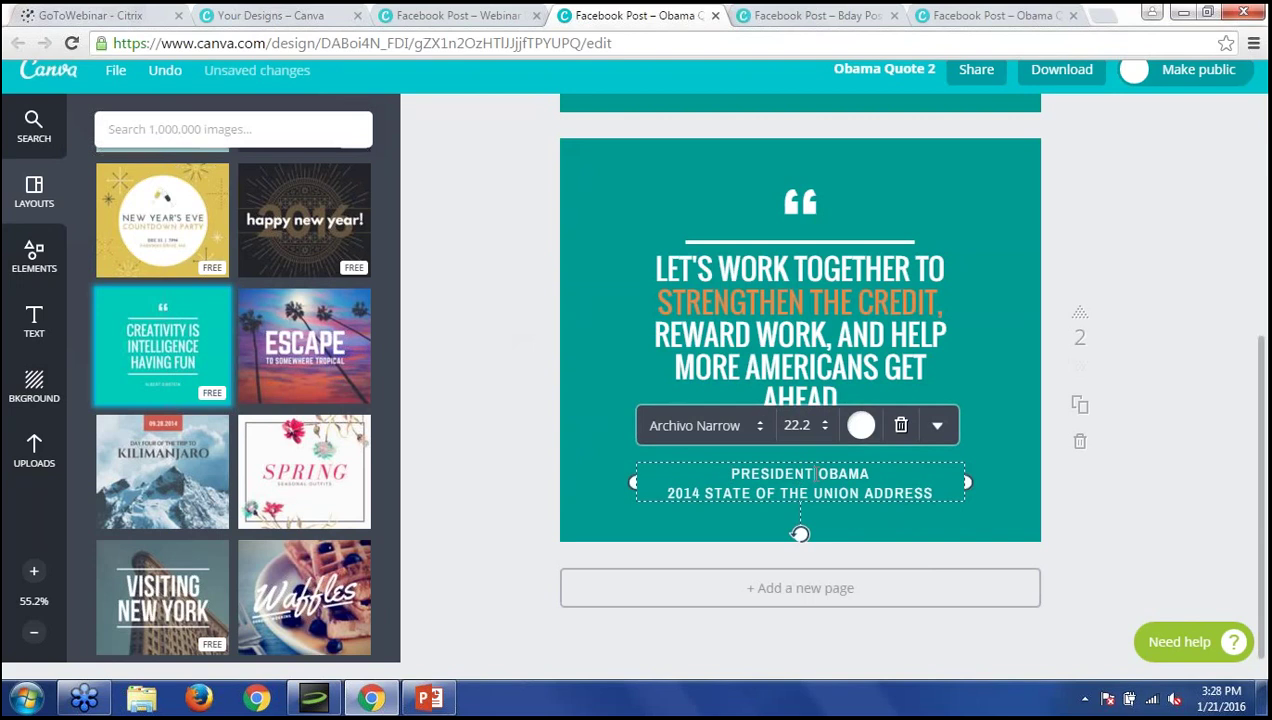
Review the attribution's font and size options, keeping Archivo Narrow at size 22.2.
click(818, 428)
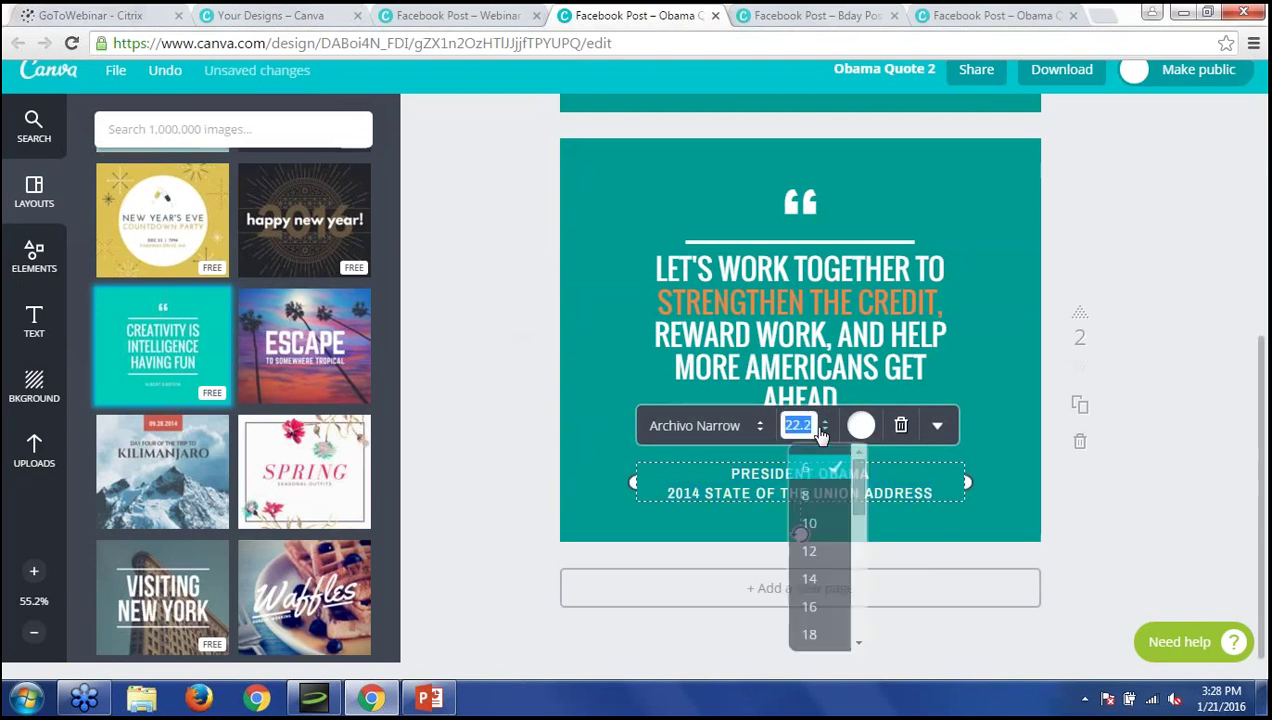
click(820, 432)
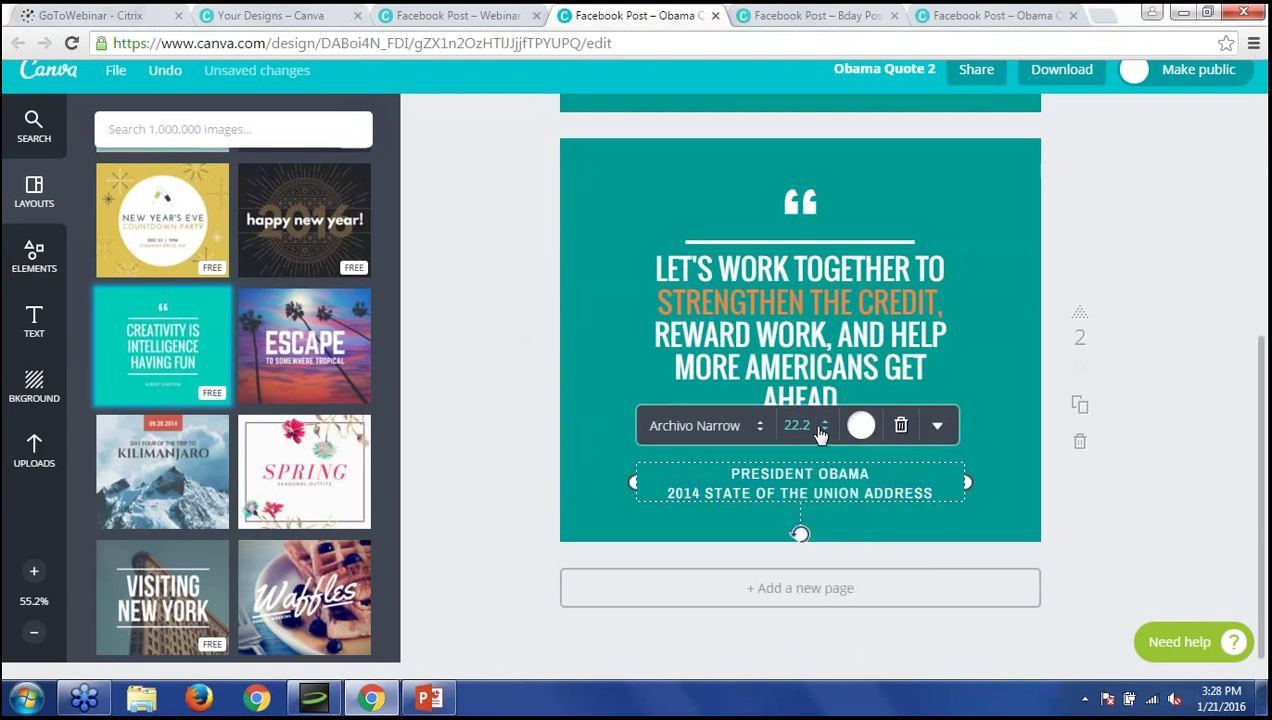
click(729, 430)
scroll(729, 430, down, 5)
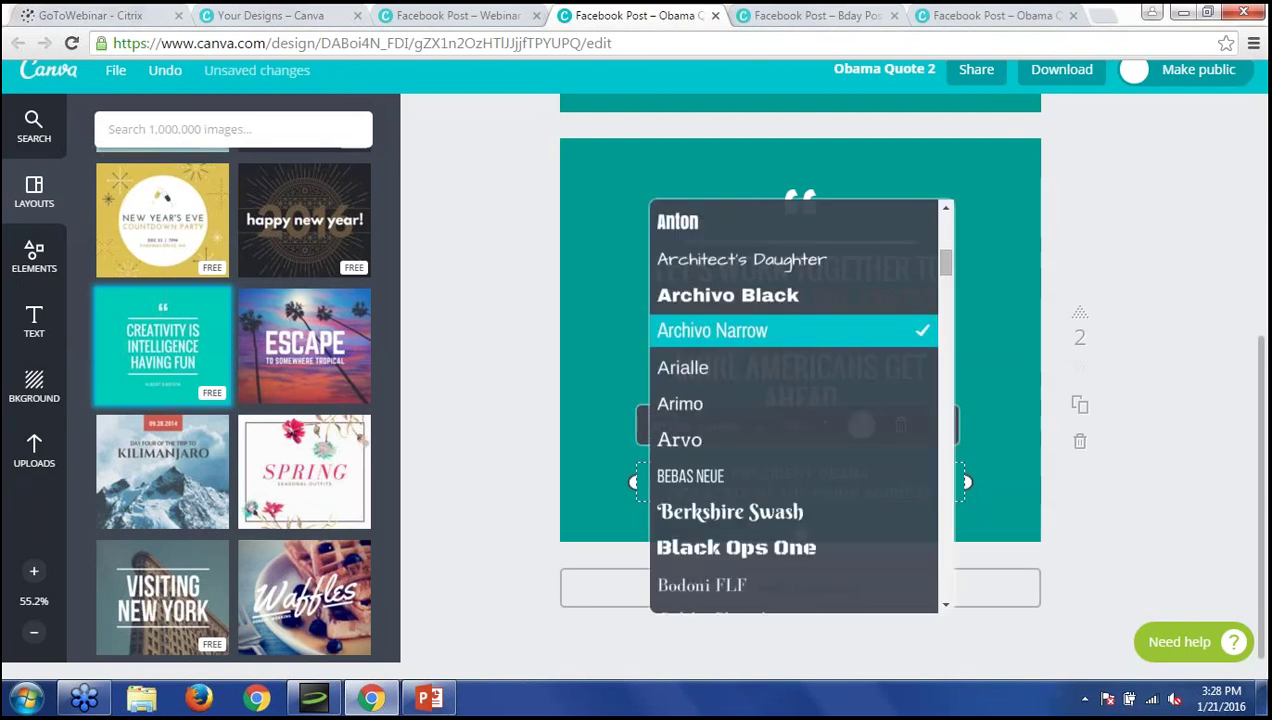
scroll(695, 400, down, 5)
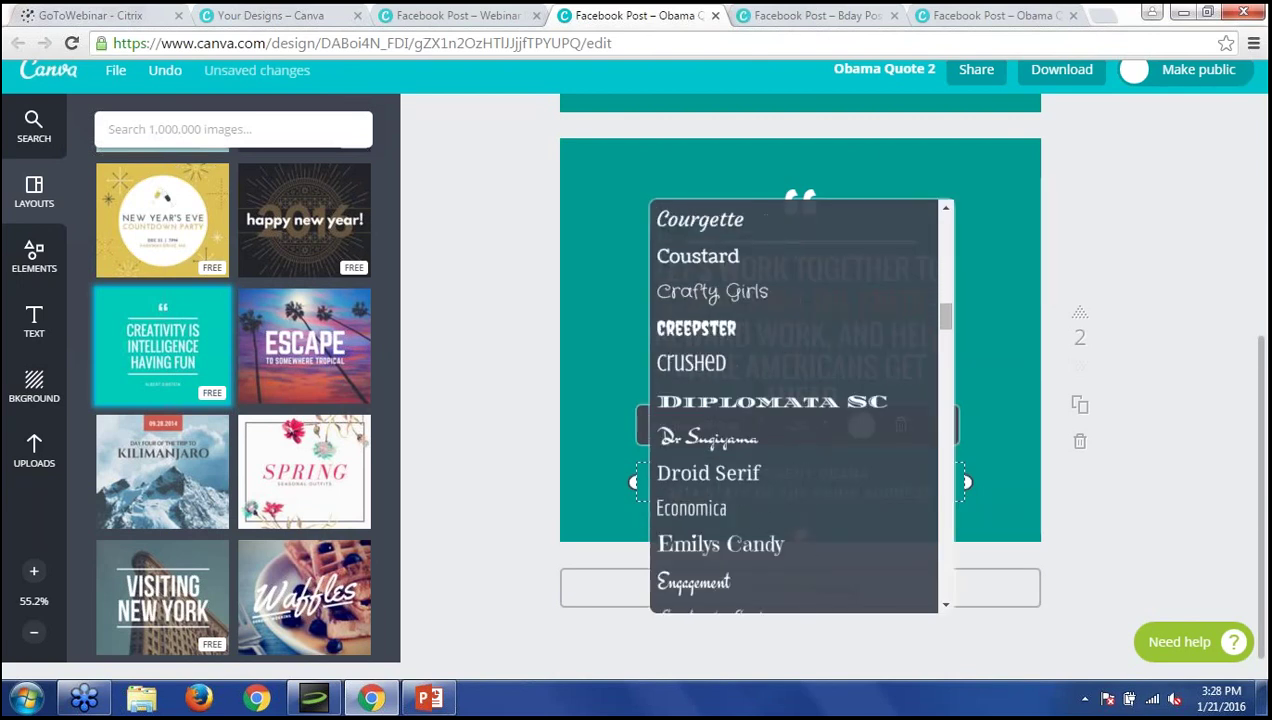
click(993, 376)
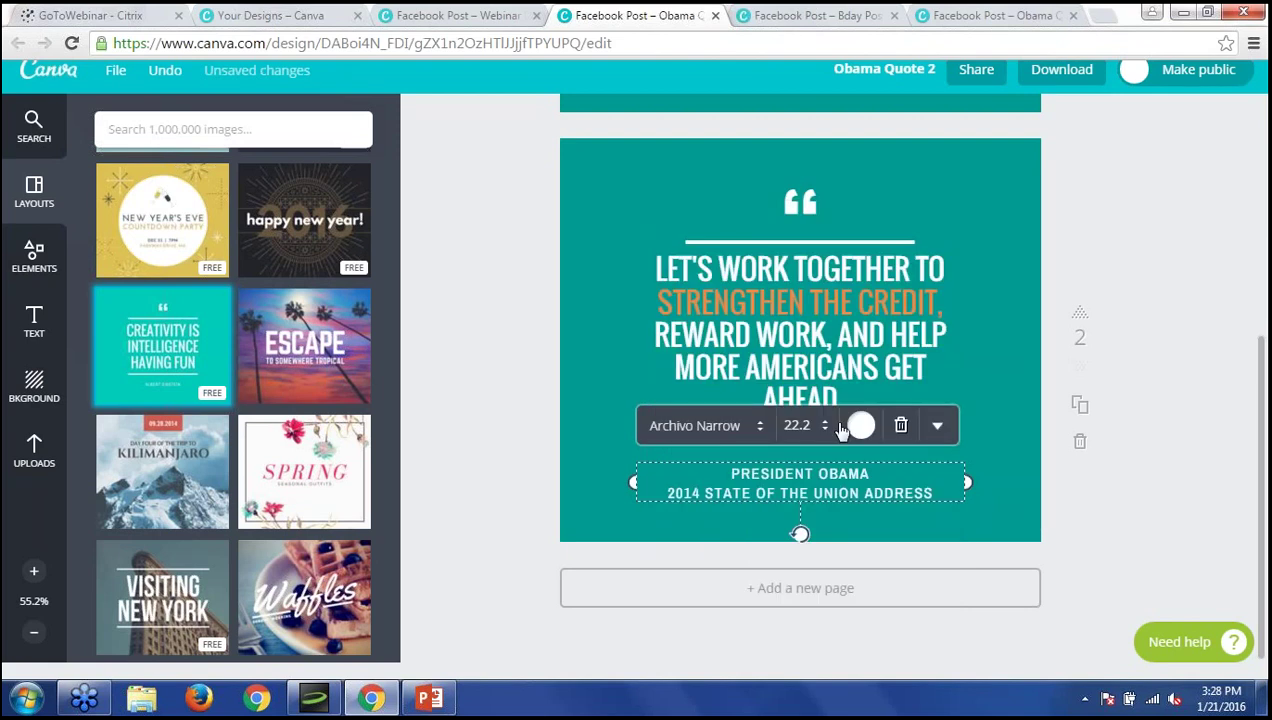
click(798, 425)
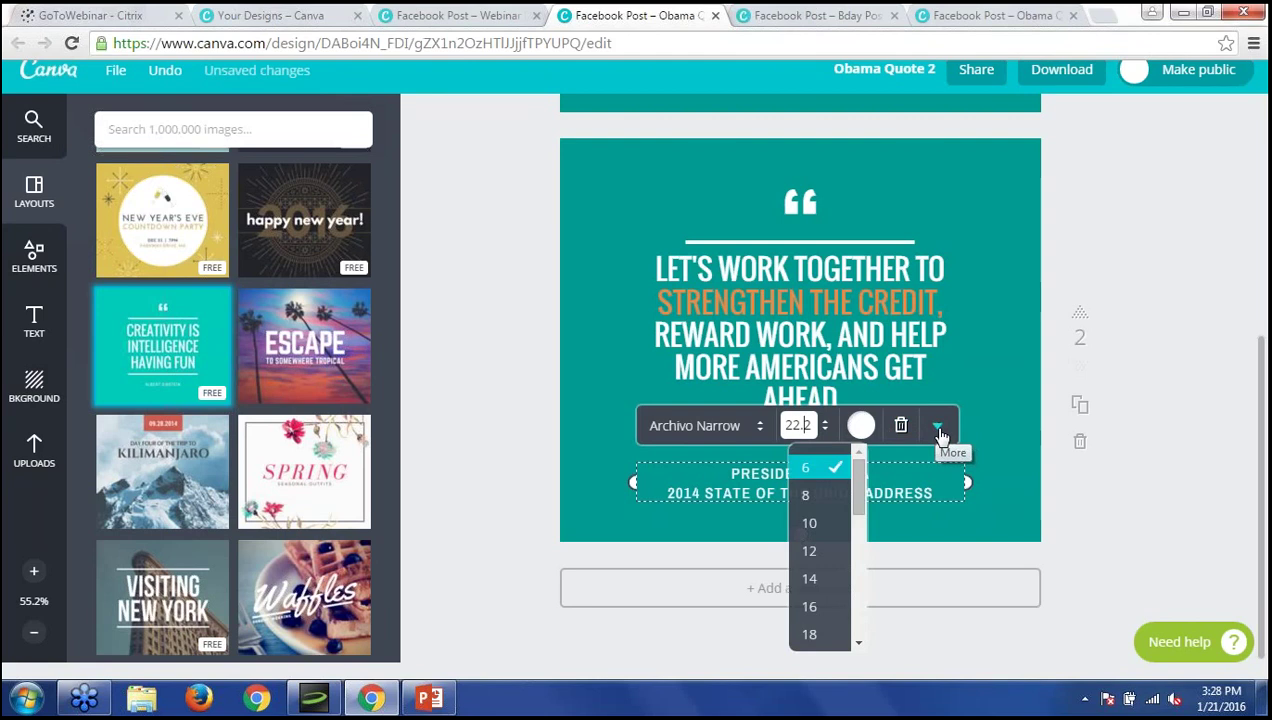
Tighten the attribution's letter spacing using the Text Spacing slider.
click(938, 430)
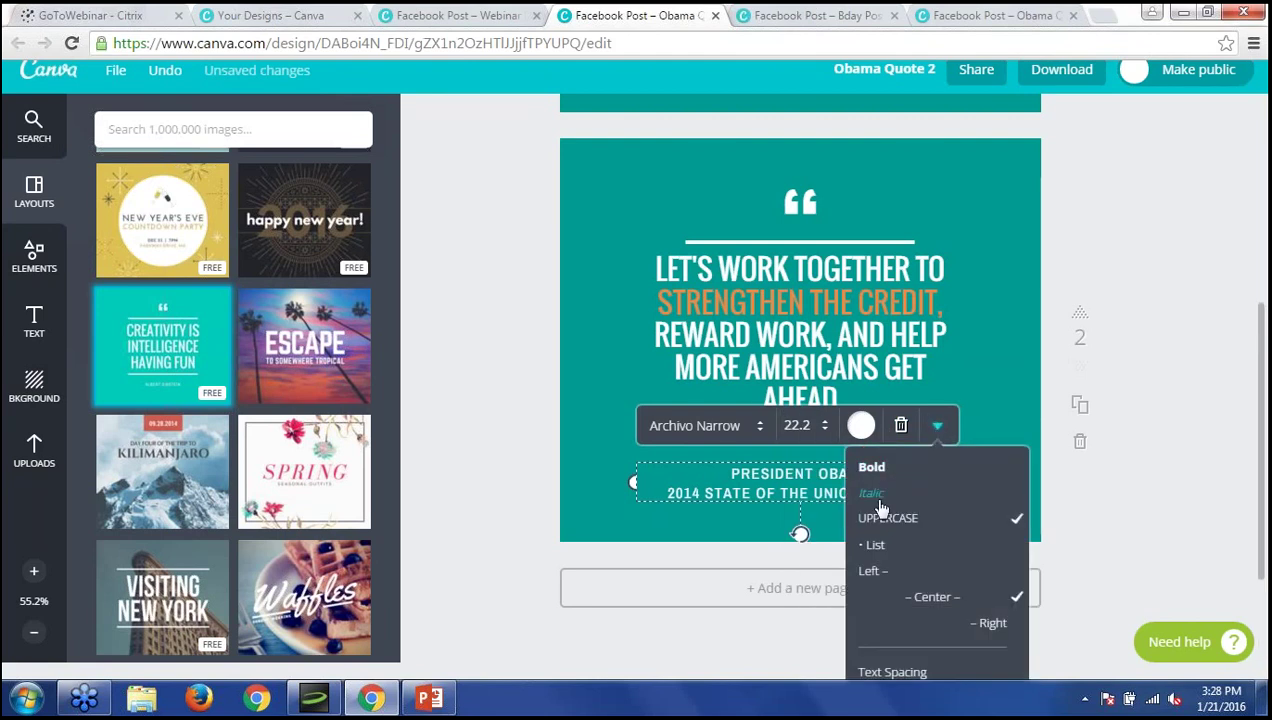
scroll(897, 575, down, 1)
scroll(900, 578, down, 1)
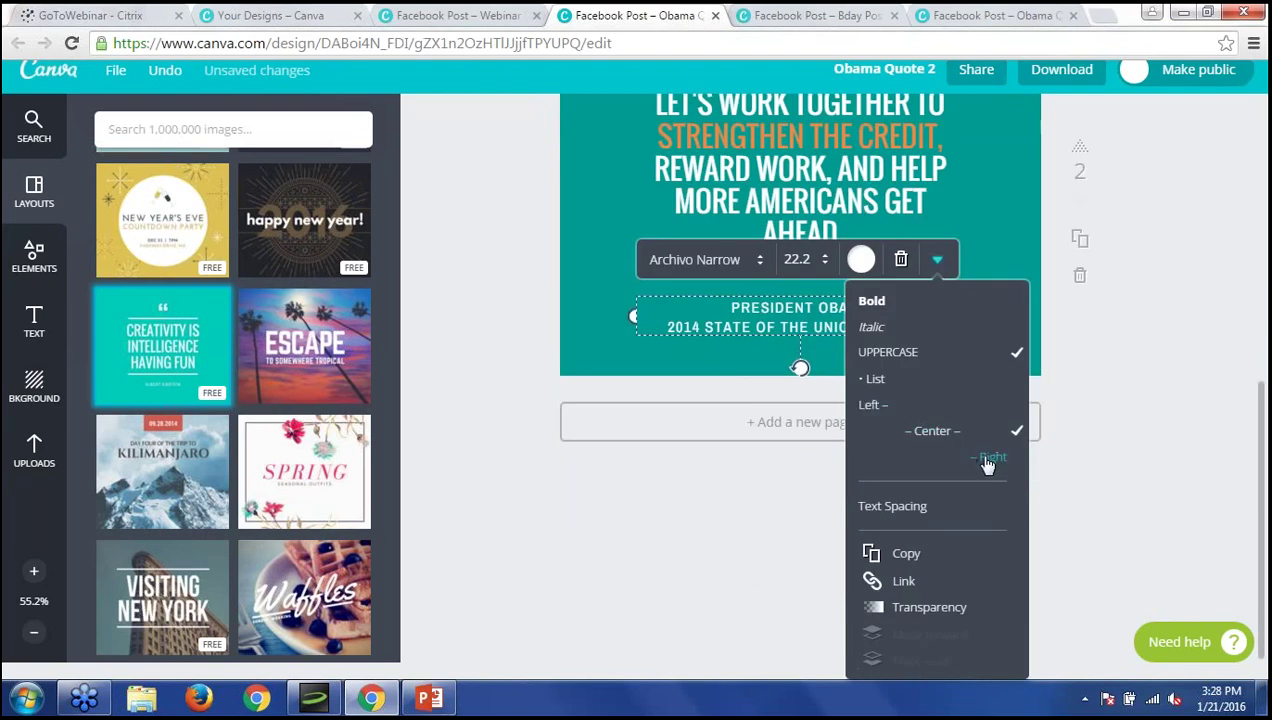
click(900, 507)
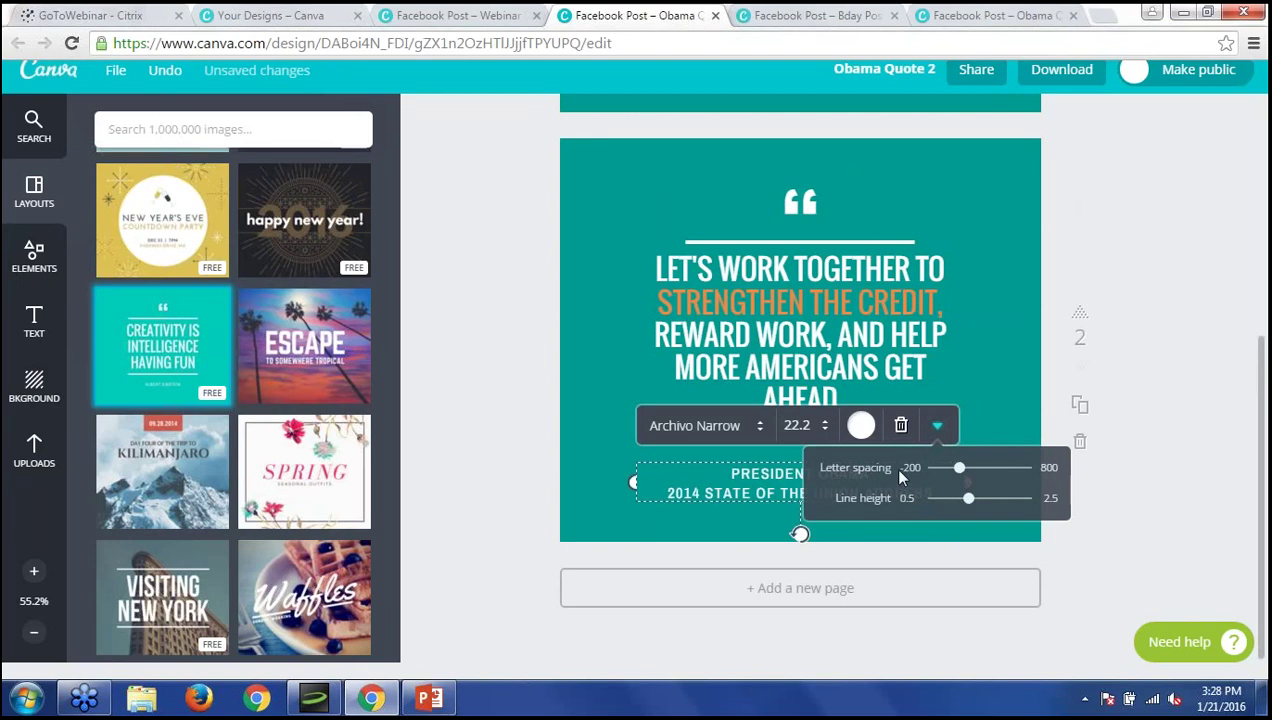
mouse_move(953, 473)
mouse_down()
mouse_move(1003, 474)
mouse_move(953, 469)
mouse_move(960, 479)
mouse_up()
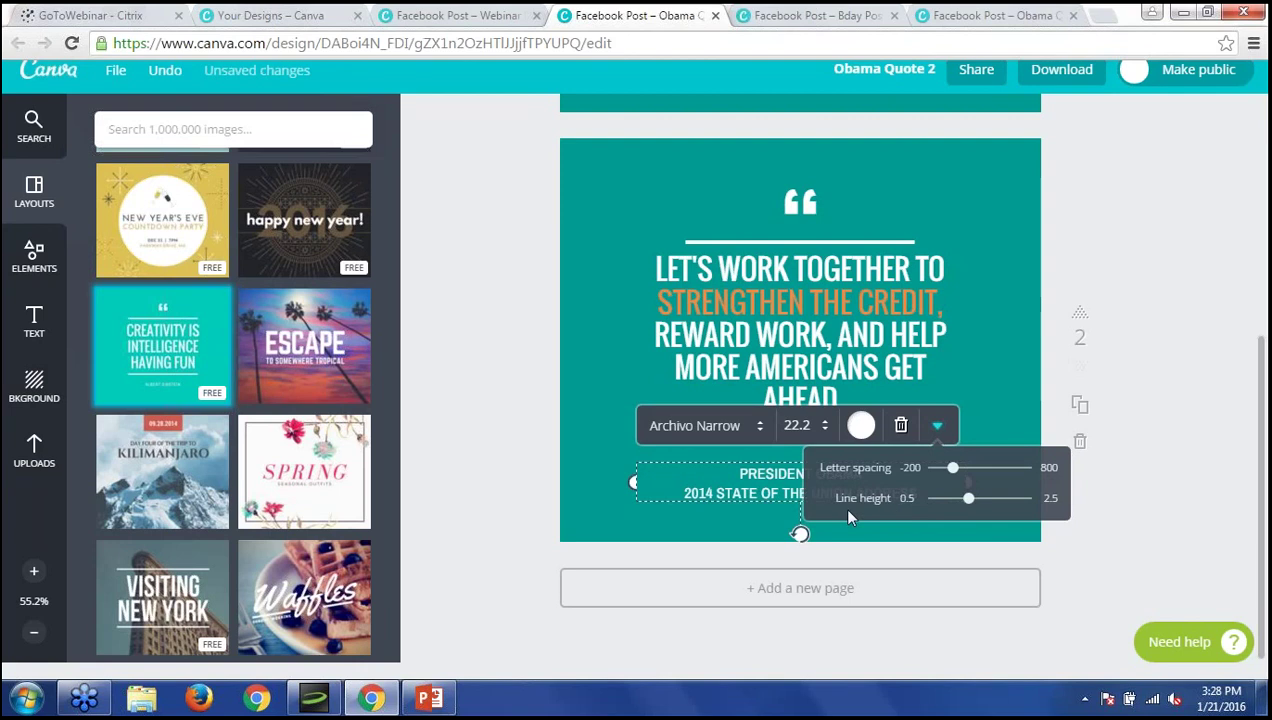
click(1005, 285)
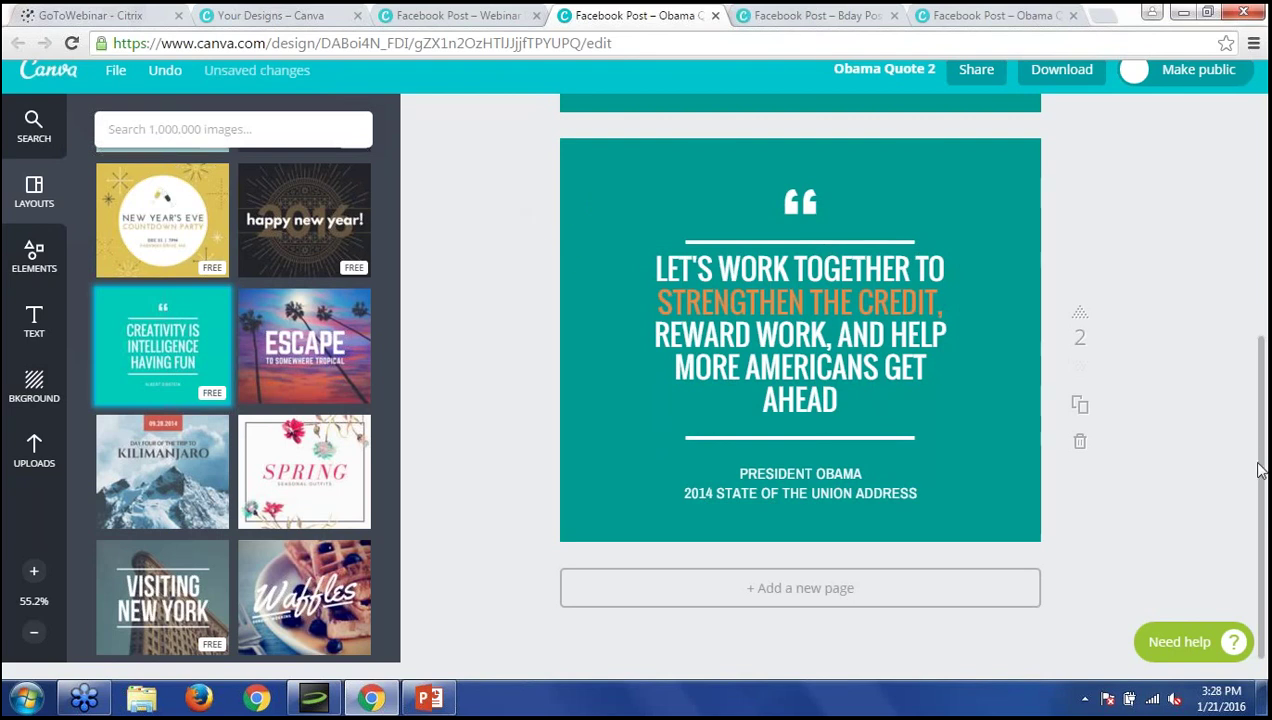
Drag the Obama Quote 2 tab so it sits just after the Bday Post tab.
scroll(1230, 312, up, 2)
scroll(1228, 250, up, 2)
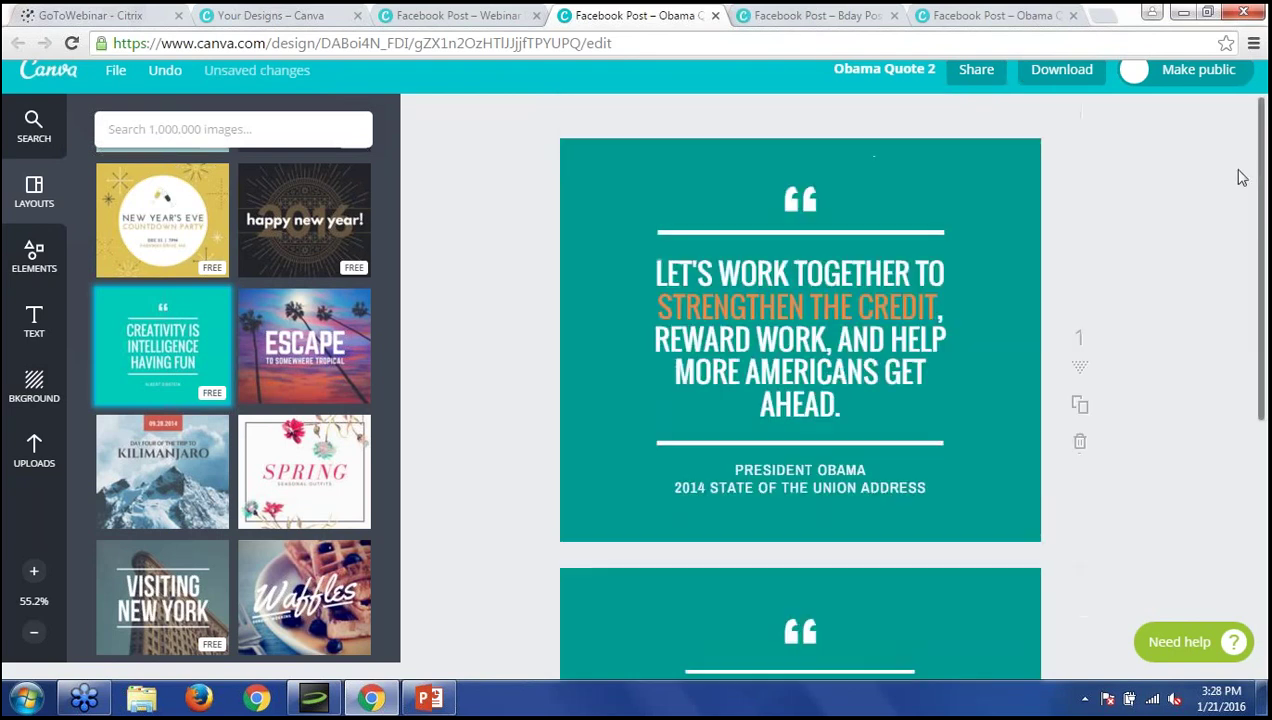
scroll(1256, 266, down, 4)
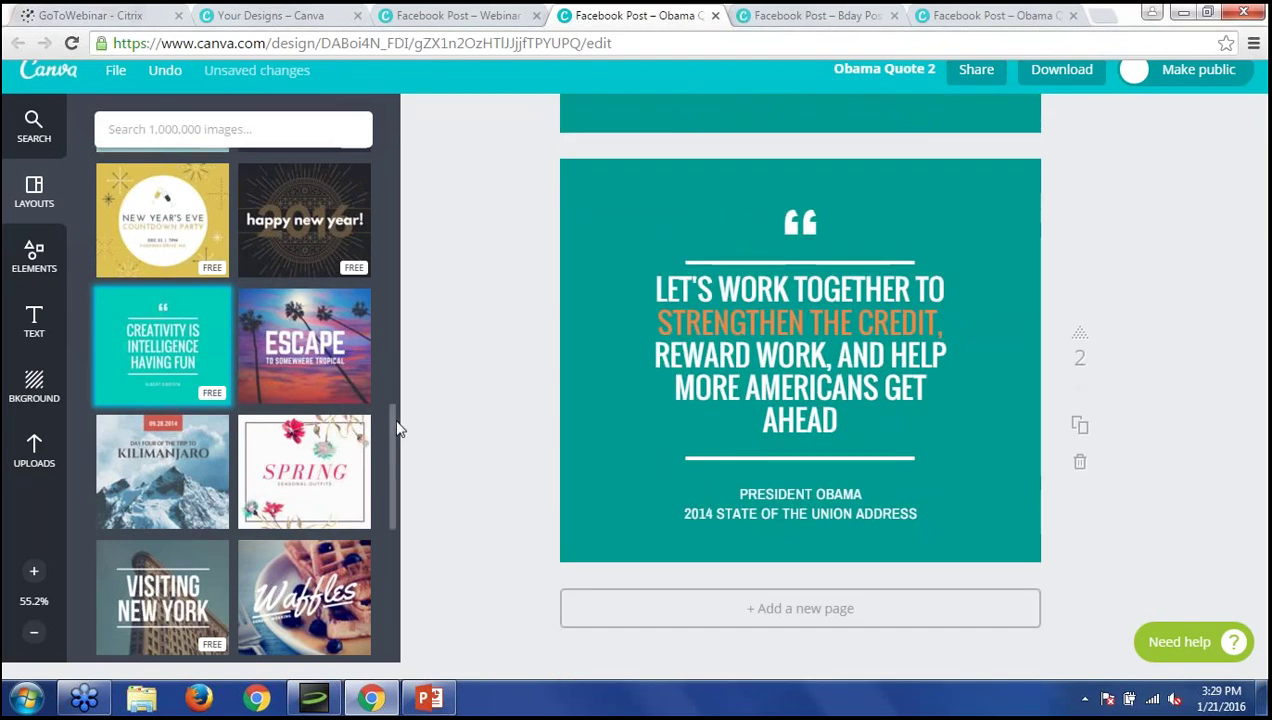
scroll(390, 420, down, 2)
scroll(393, 480, down, 10)
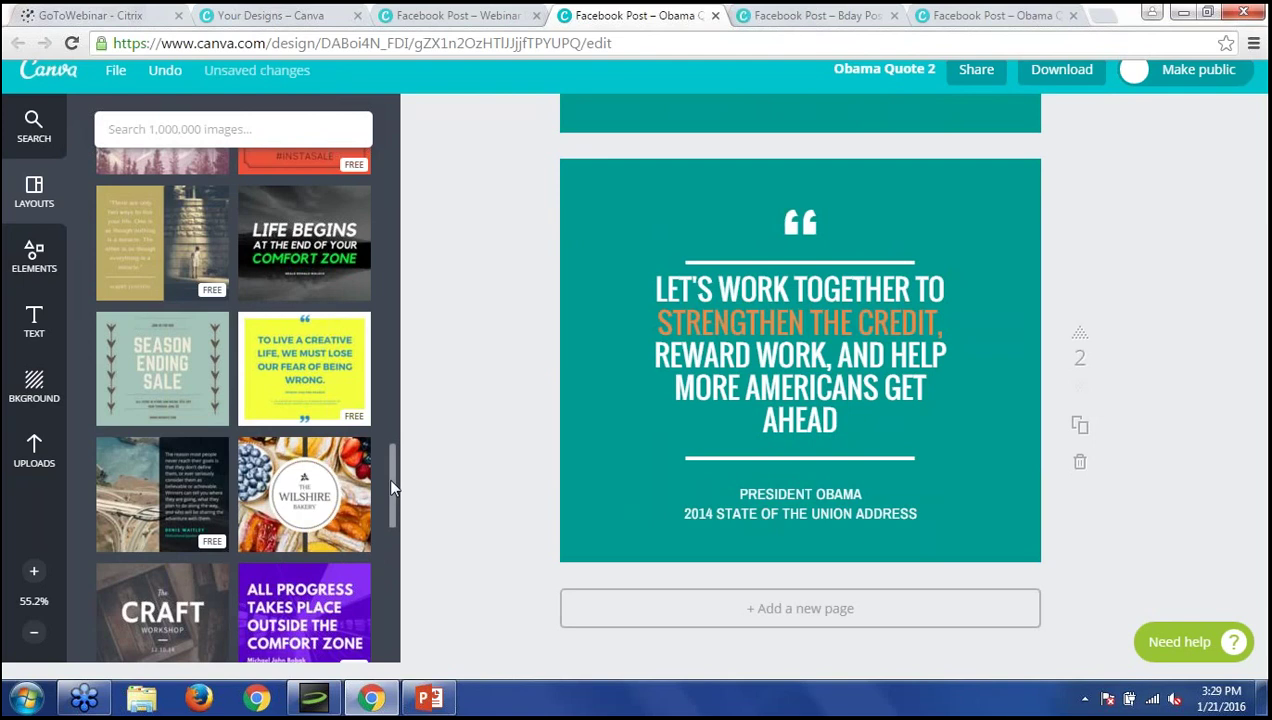
scroll(388, 465, up, 3)
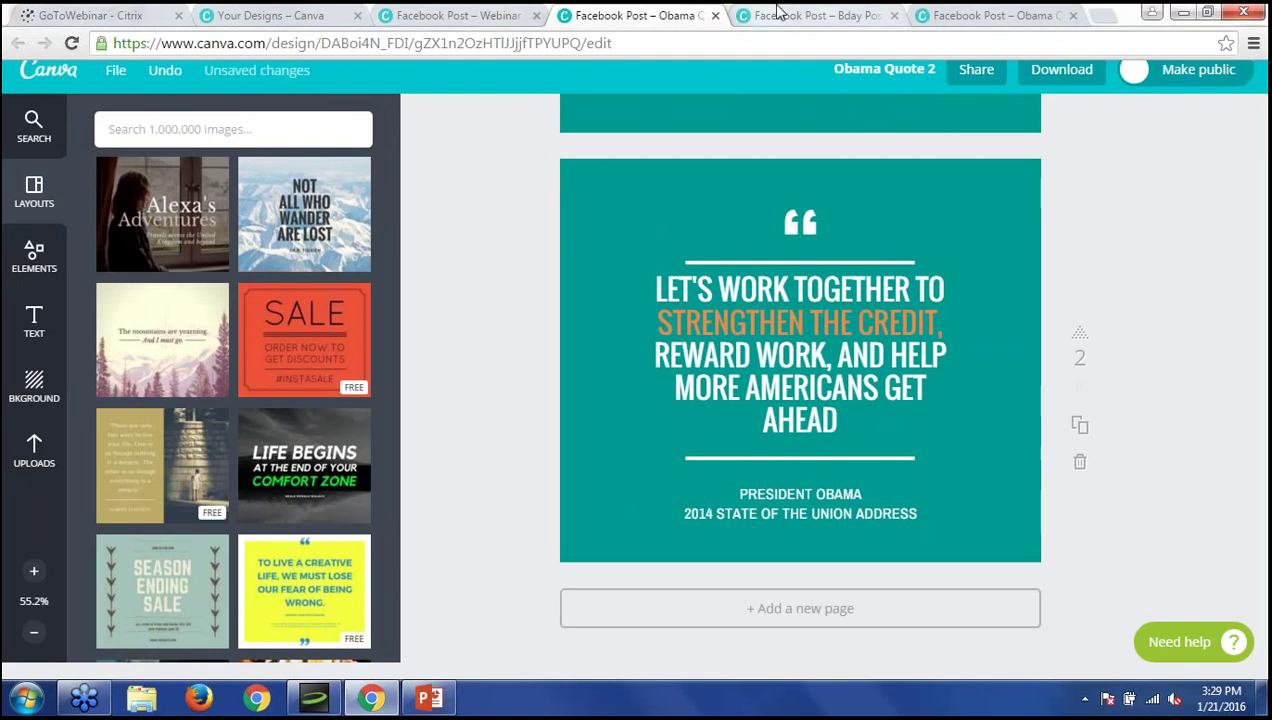
drag(662, 12, 880, 12)
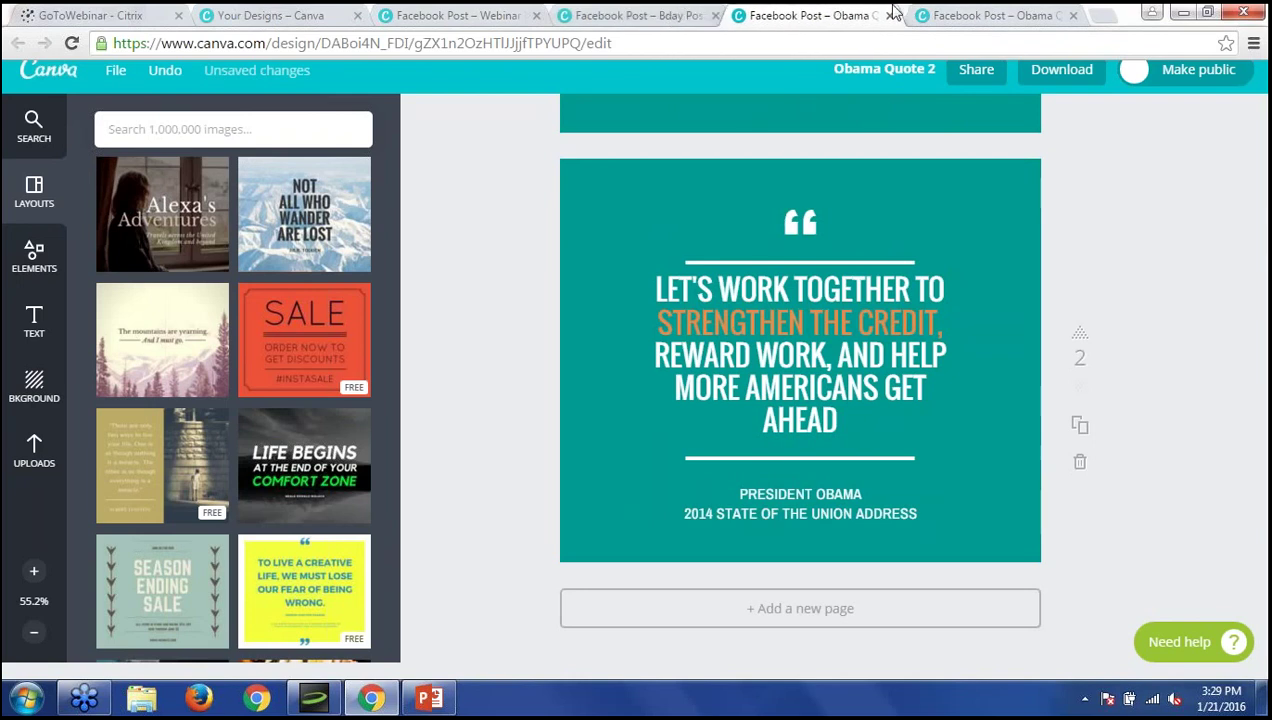
Switch to the Obama Quote design and duplicate its photo quote page.
click(967, 12)
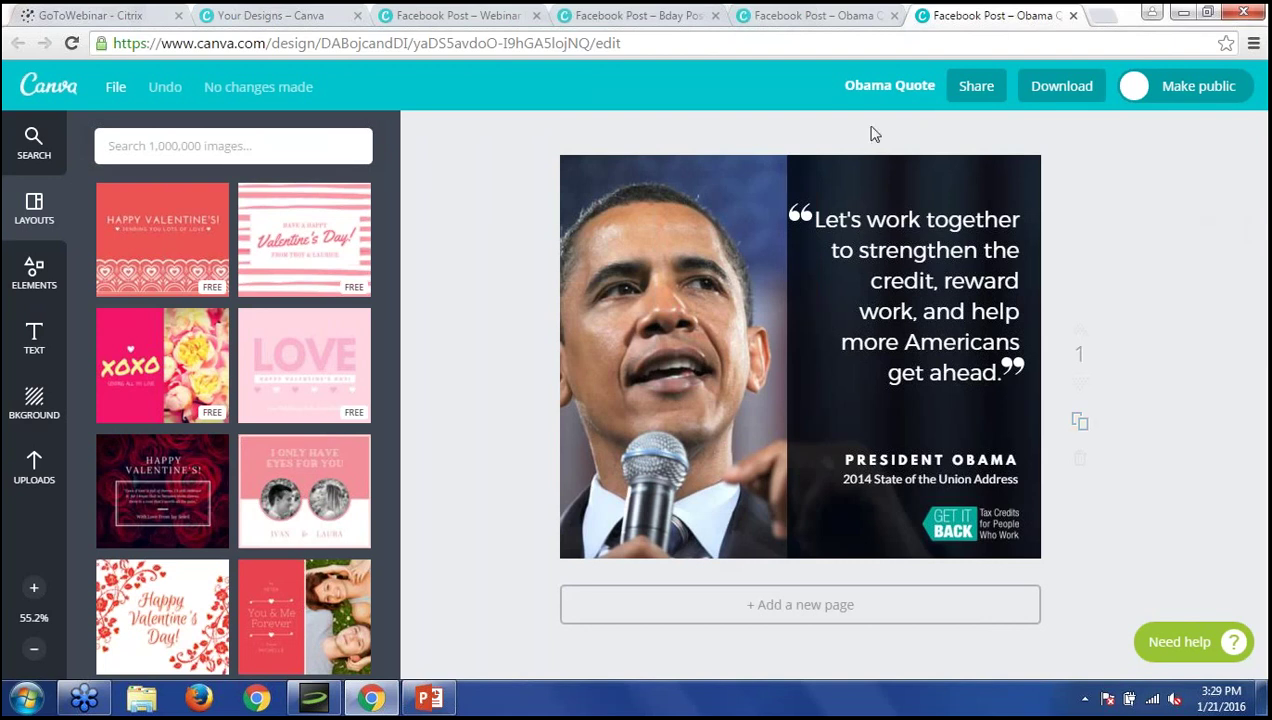
click(1079, 426)
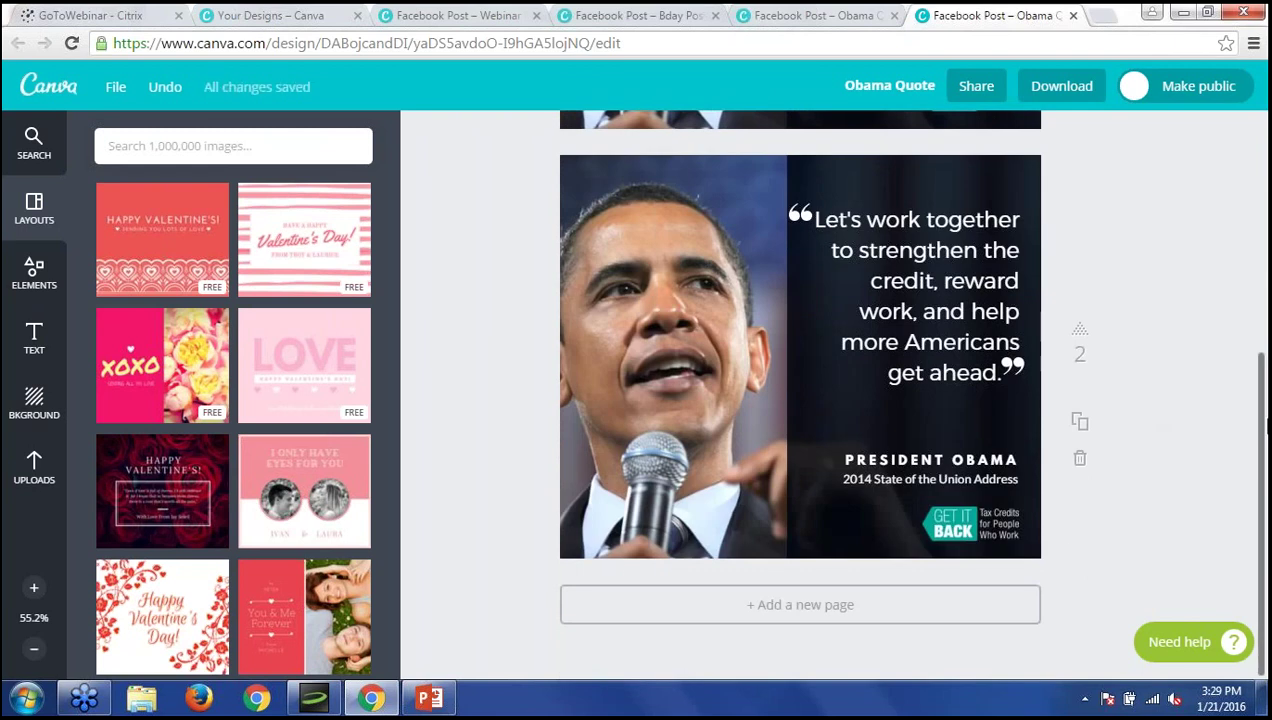
Delete everything on page 2 and apply the aerial-highway Denis Waitley quote layout.
drag(526, 146, 1091, 590)
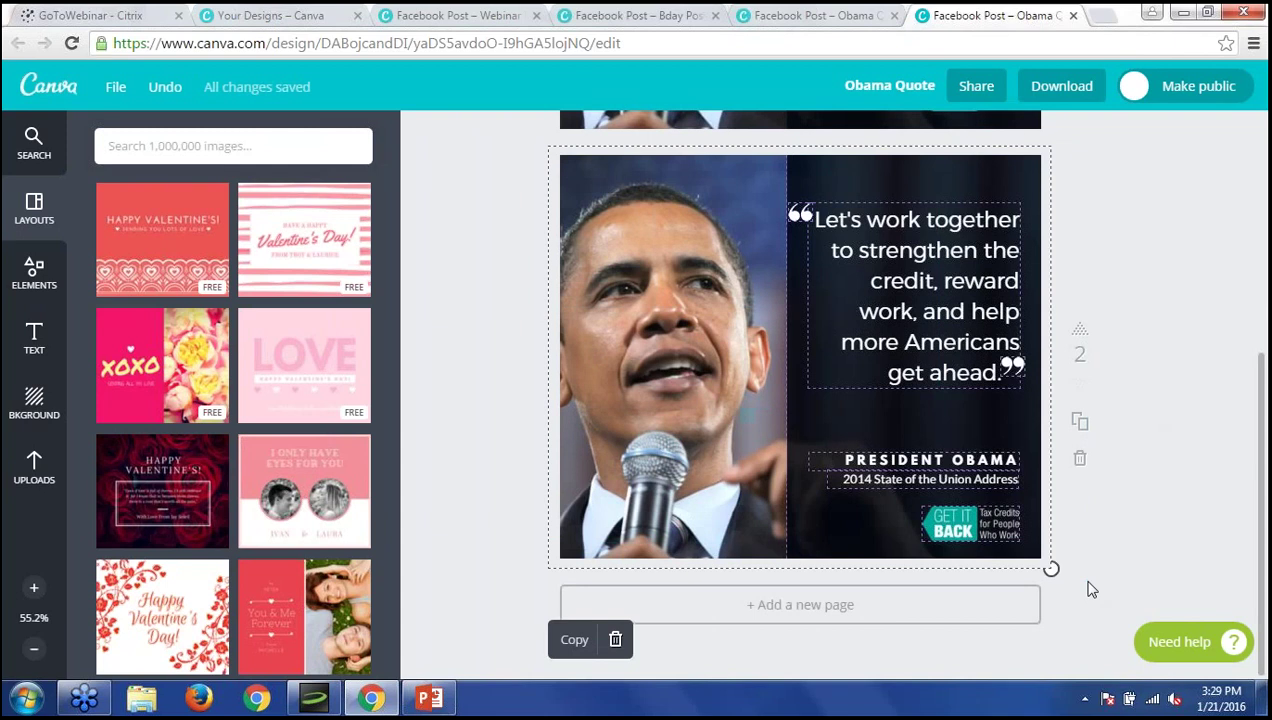
key(Delete)
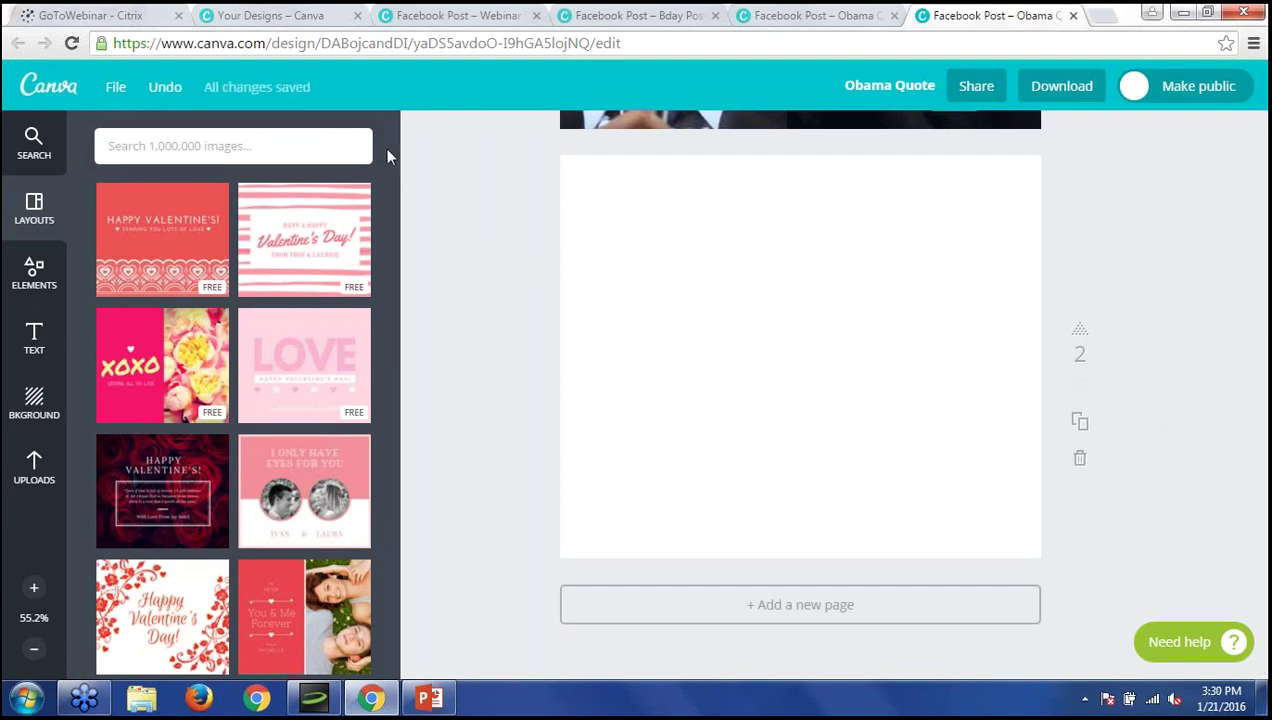
drag(389, 159, 388, 507)
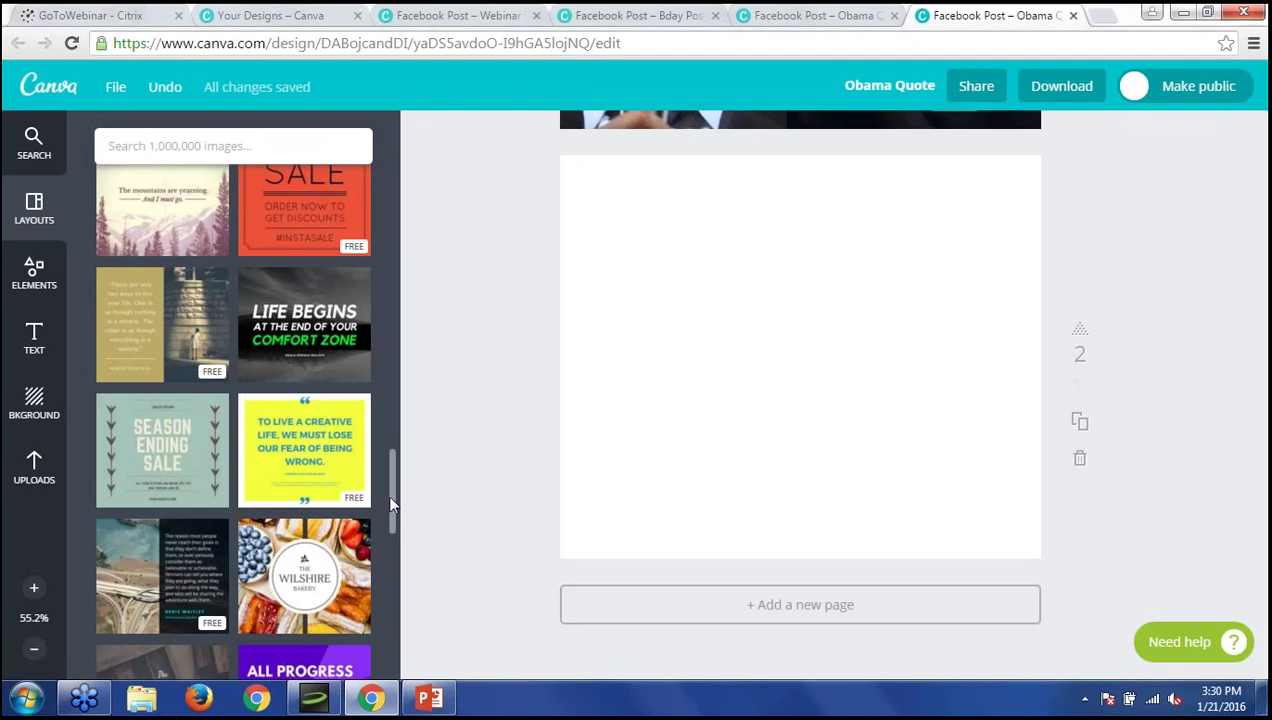
drag(391, 518, 393, 553)
scroll(389, 546, up, 1)
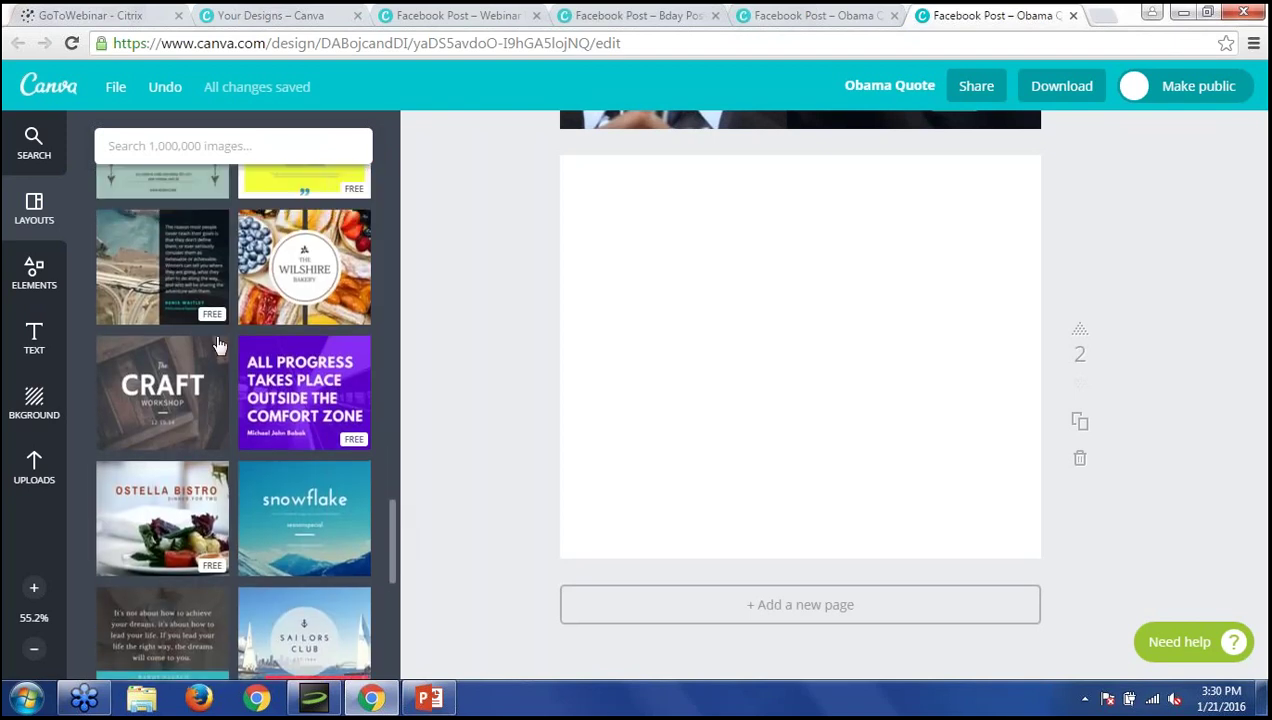
click(155, 287)
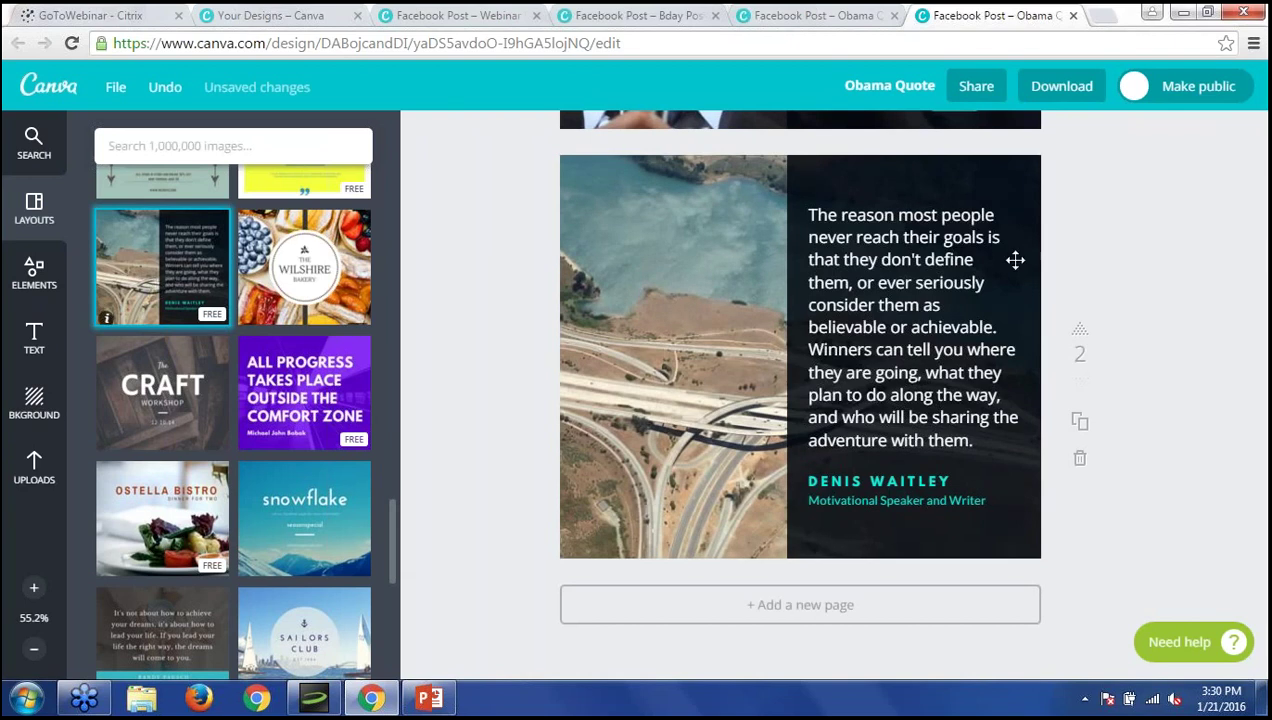
Replace the layout's quote text with 'Let's work together to strengthen the credit, reward work, and help m'.
click(920, 250)
click(947, 230)
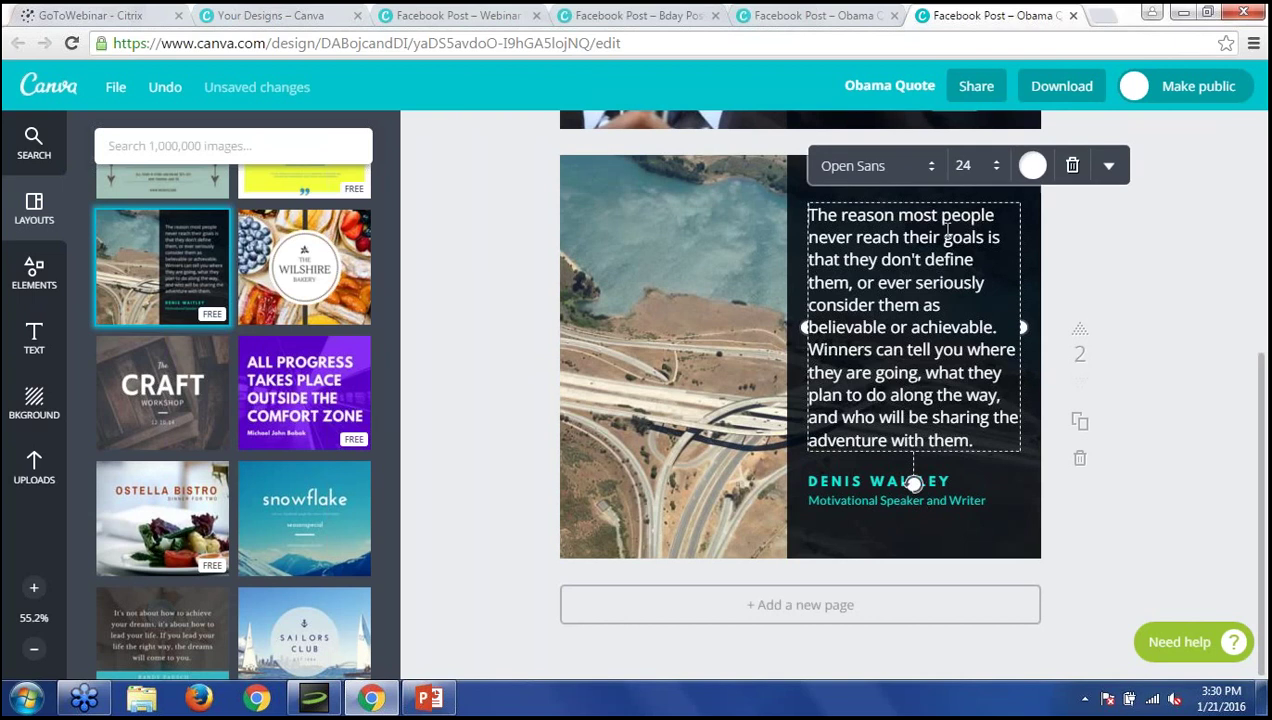
key(ctrl+a)
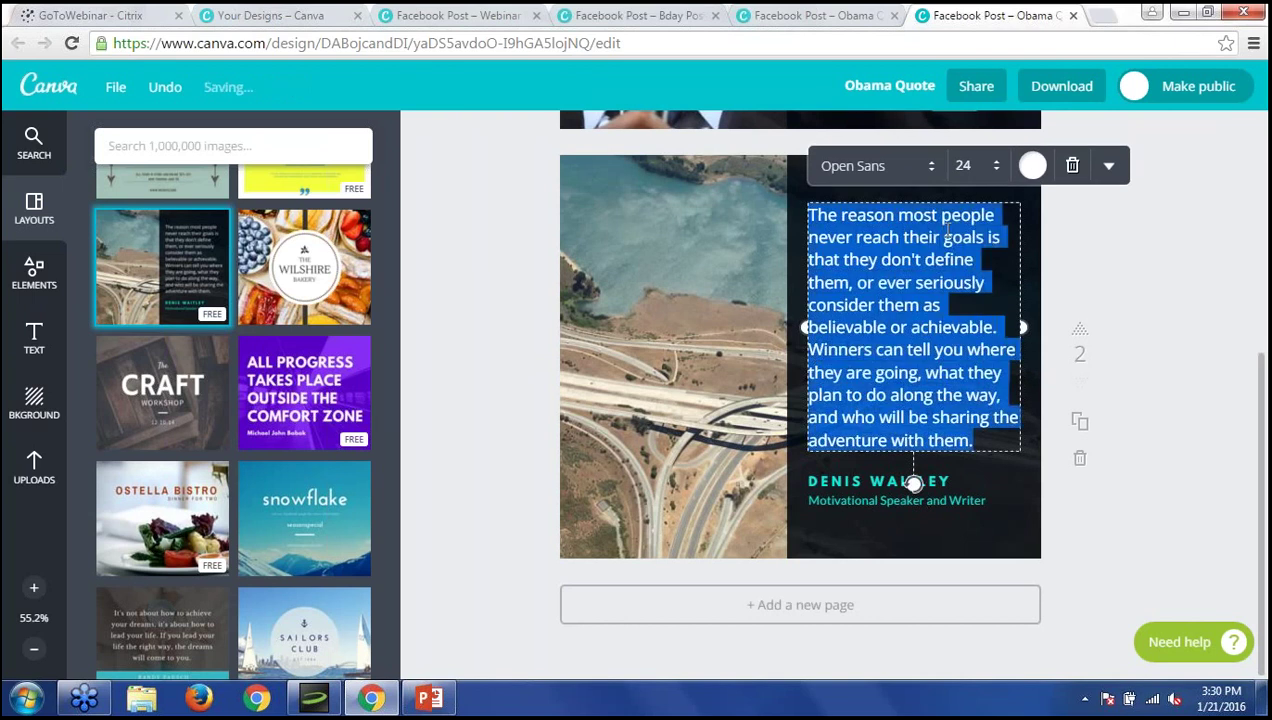
text(Let's)
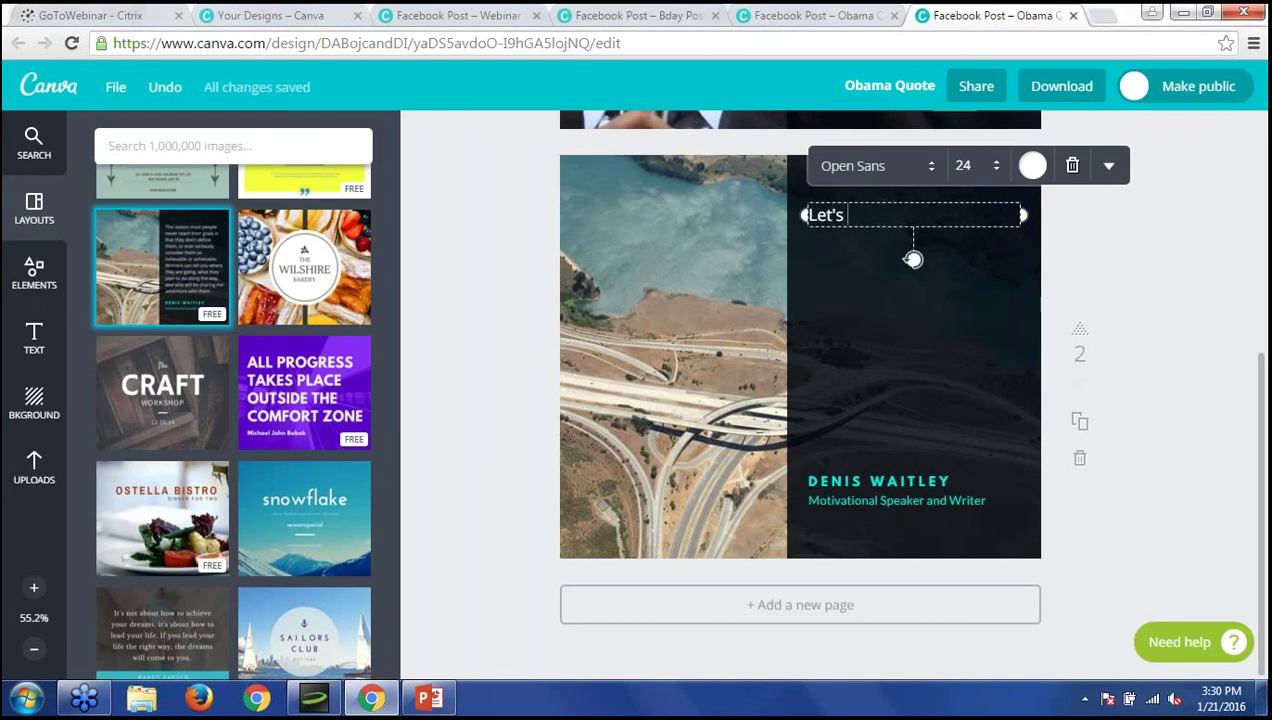
text( work together)
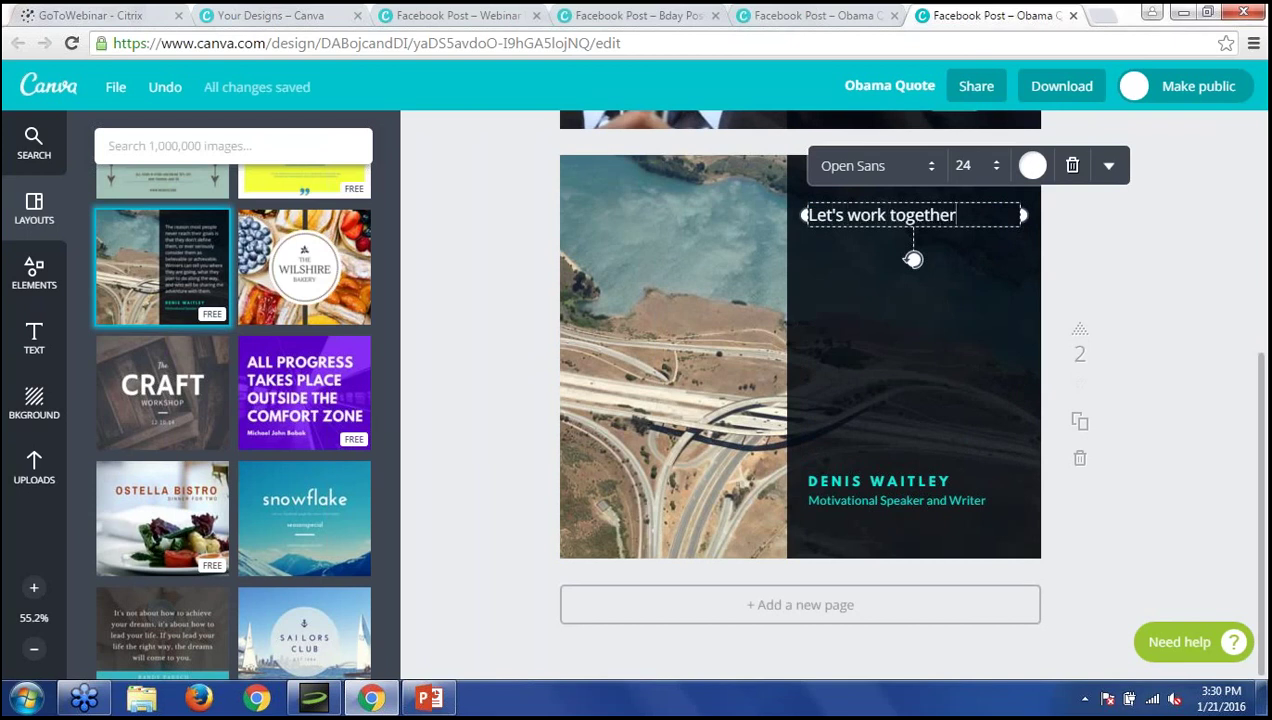
text( to stren)
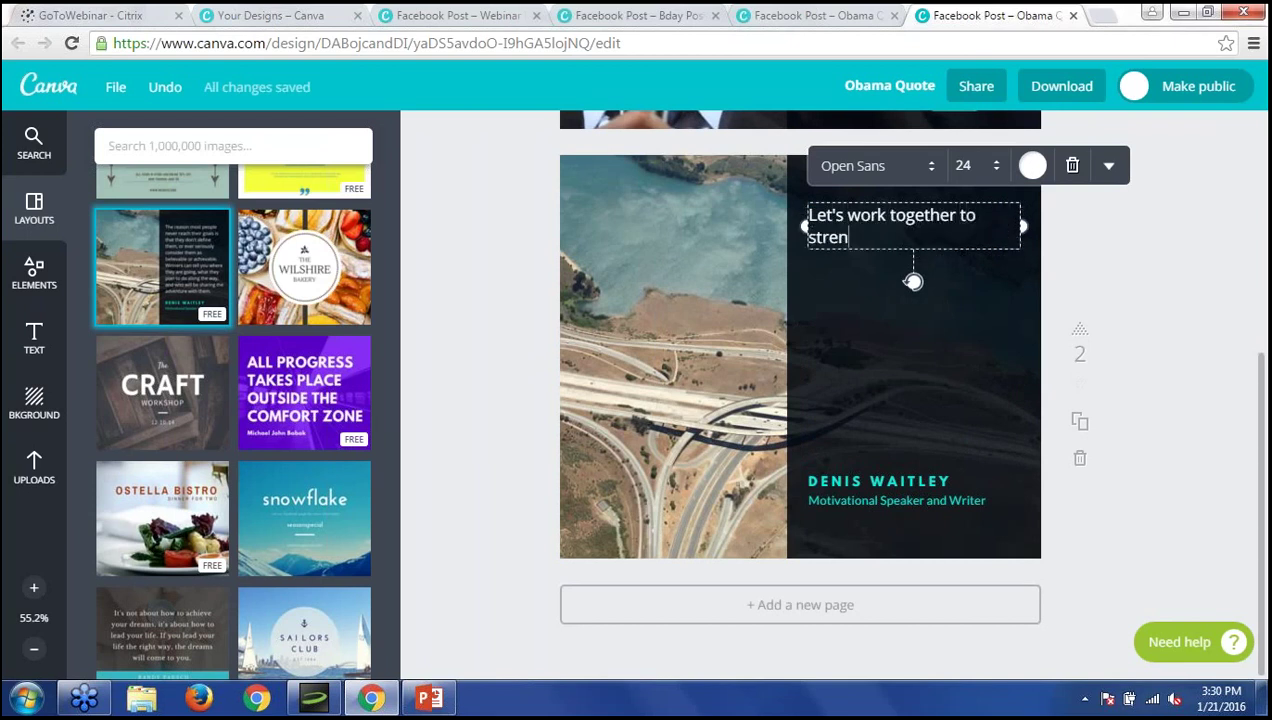
text(gthen the cre)
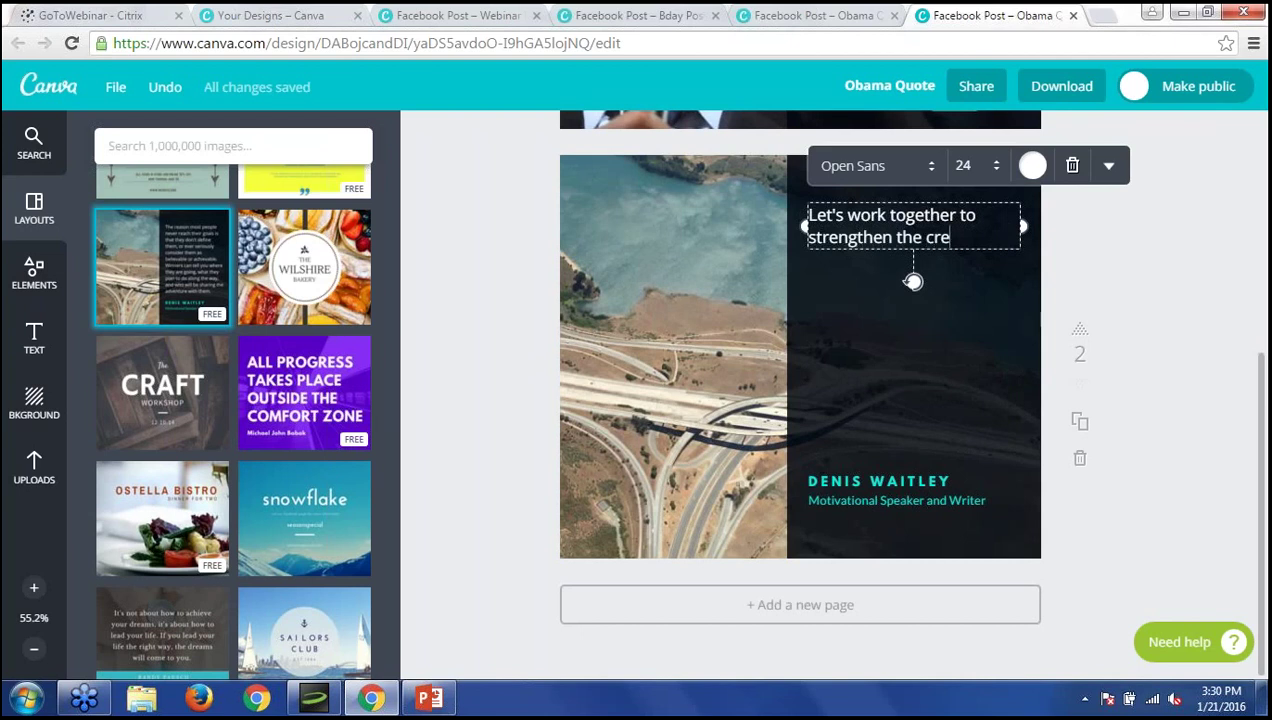
text(dit, reward wor)
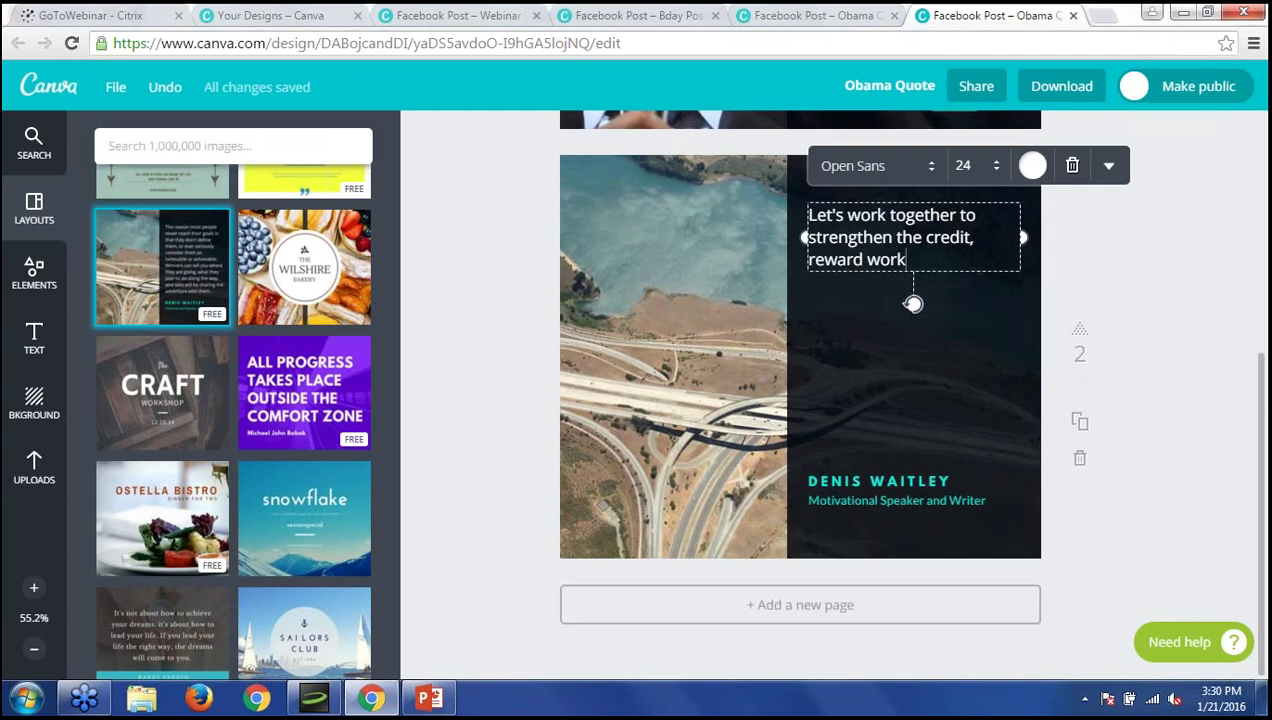
text(k, and help m)
Finish the quote with 'more Americans get ahead' and set its text size to 32.
key(BackSpace)
text(mo)
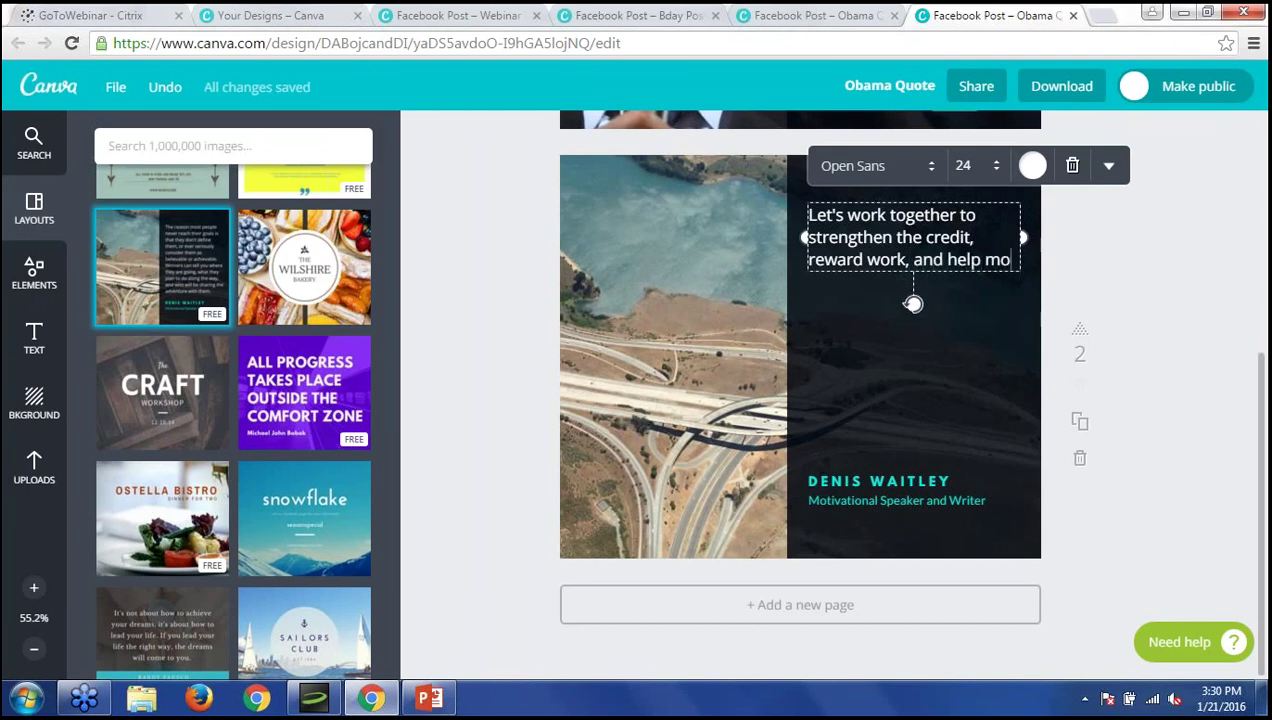
text(re Americans g)
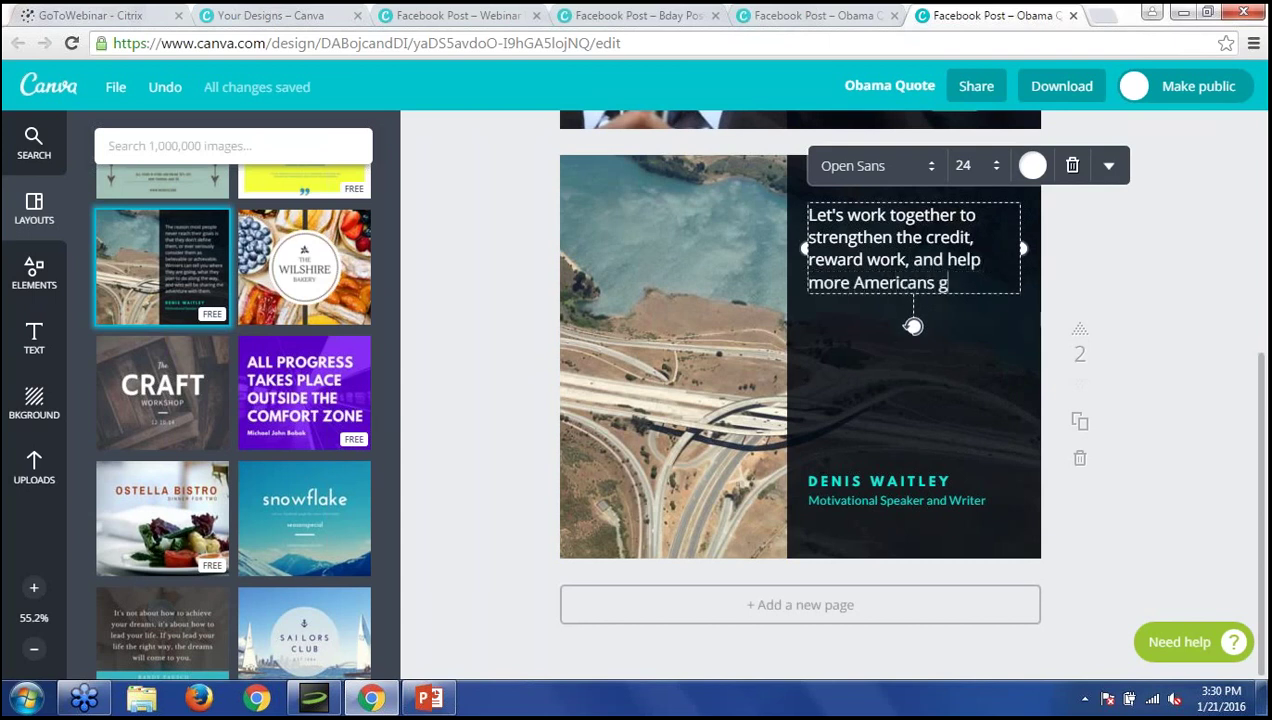
text(et ahead.)
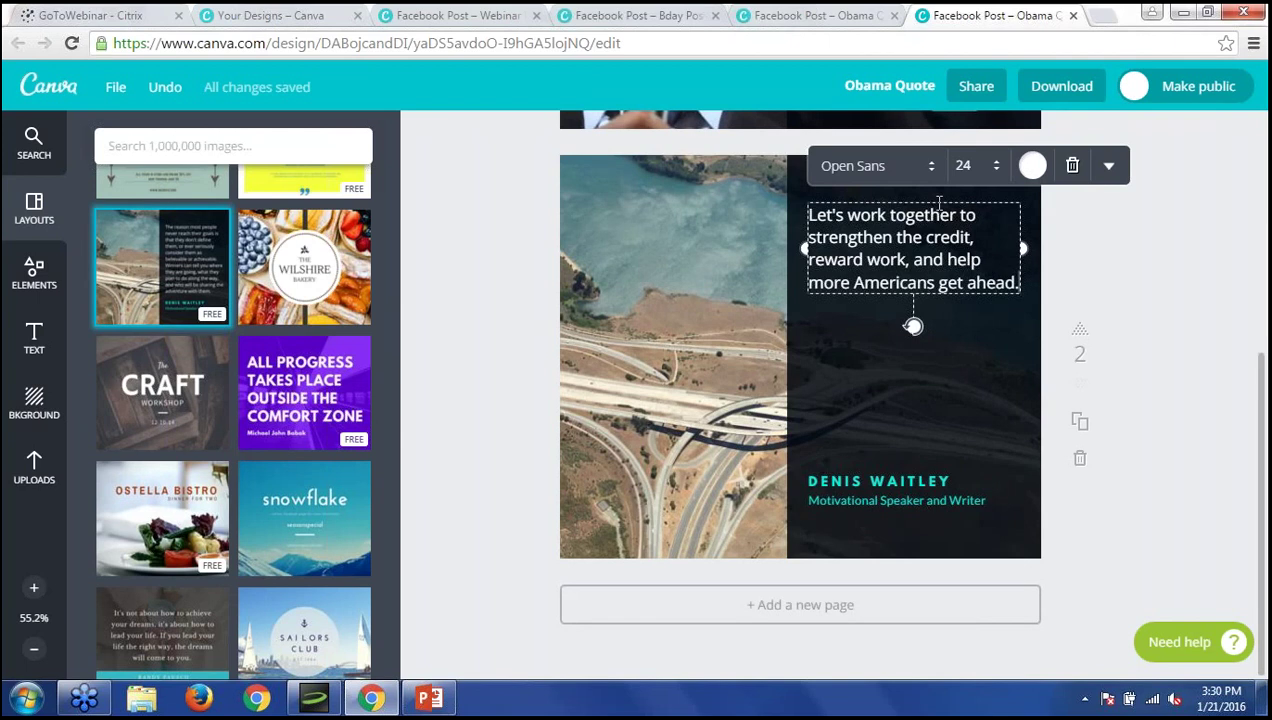
key(ctrl+a)
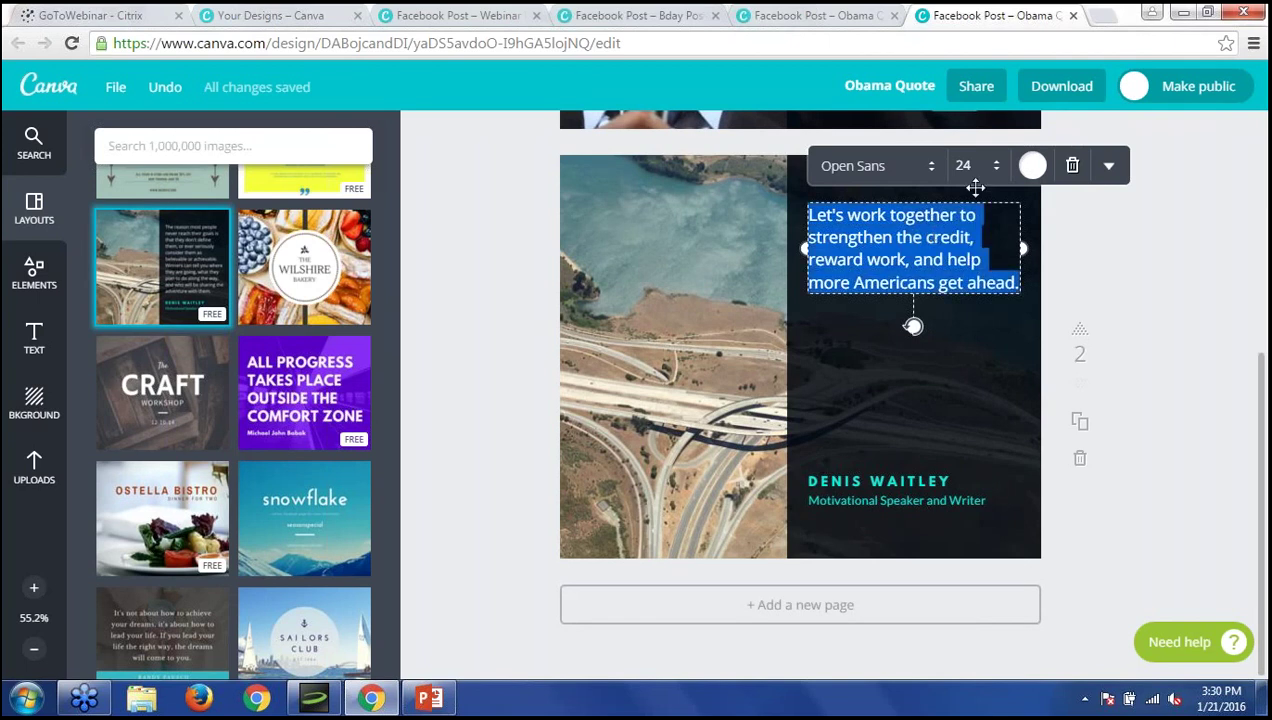
click(984, 165)
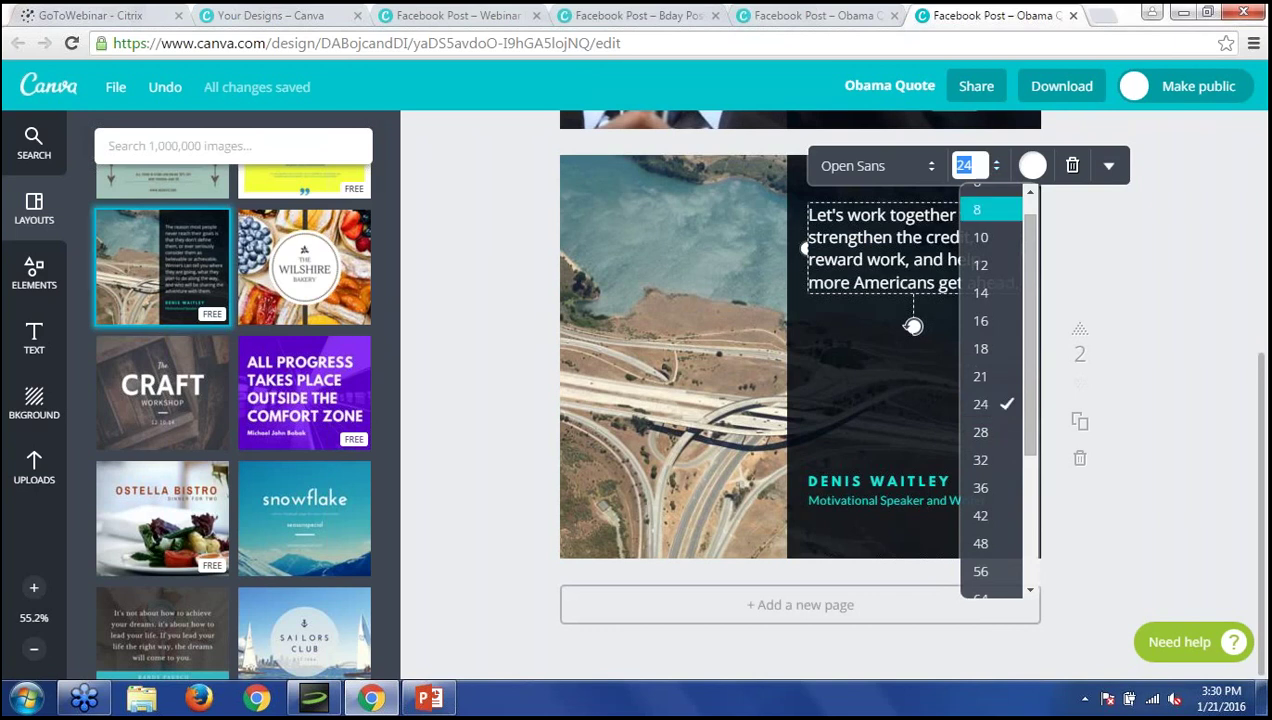
click(981, 461)
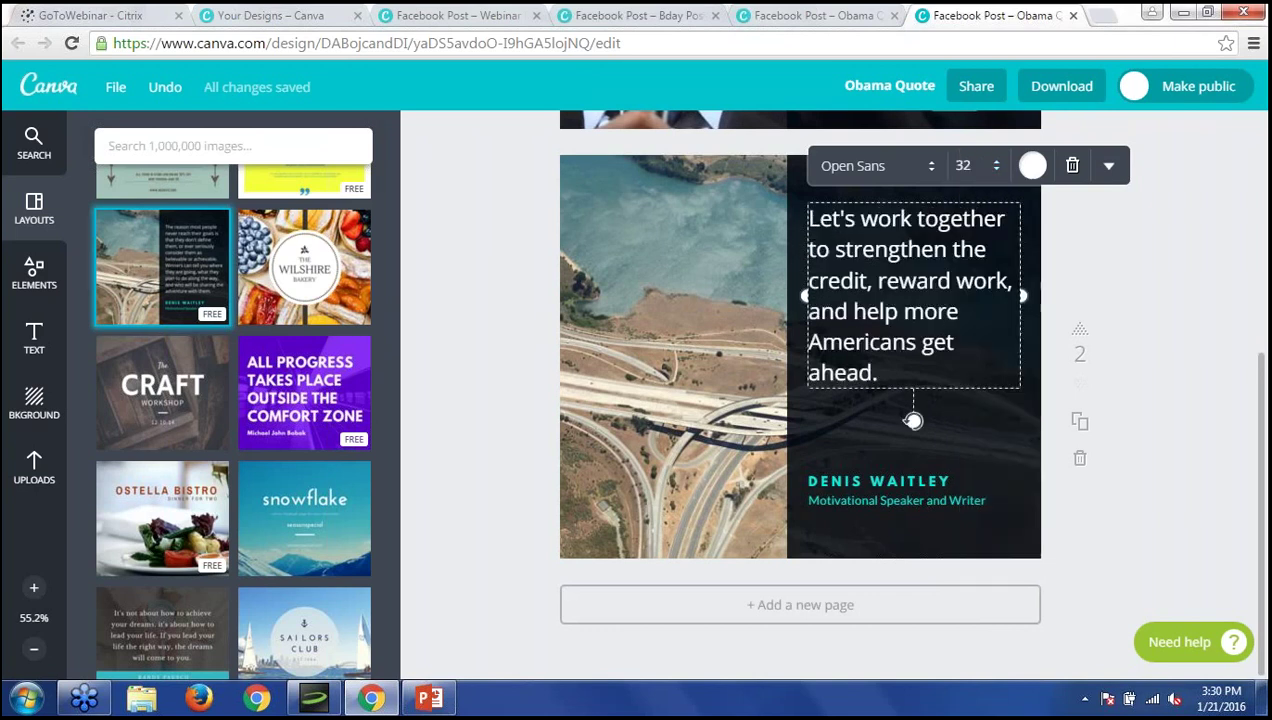
Change the quote font to Montserrat Light and right-align it.
click(886, 170)
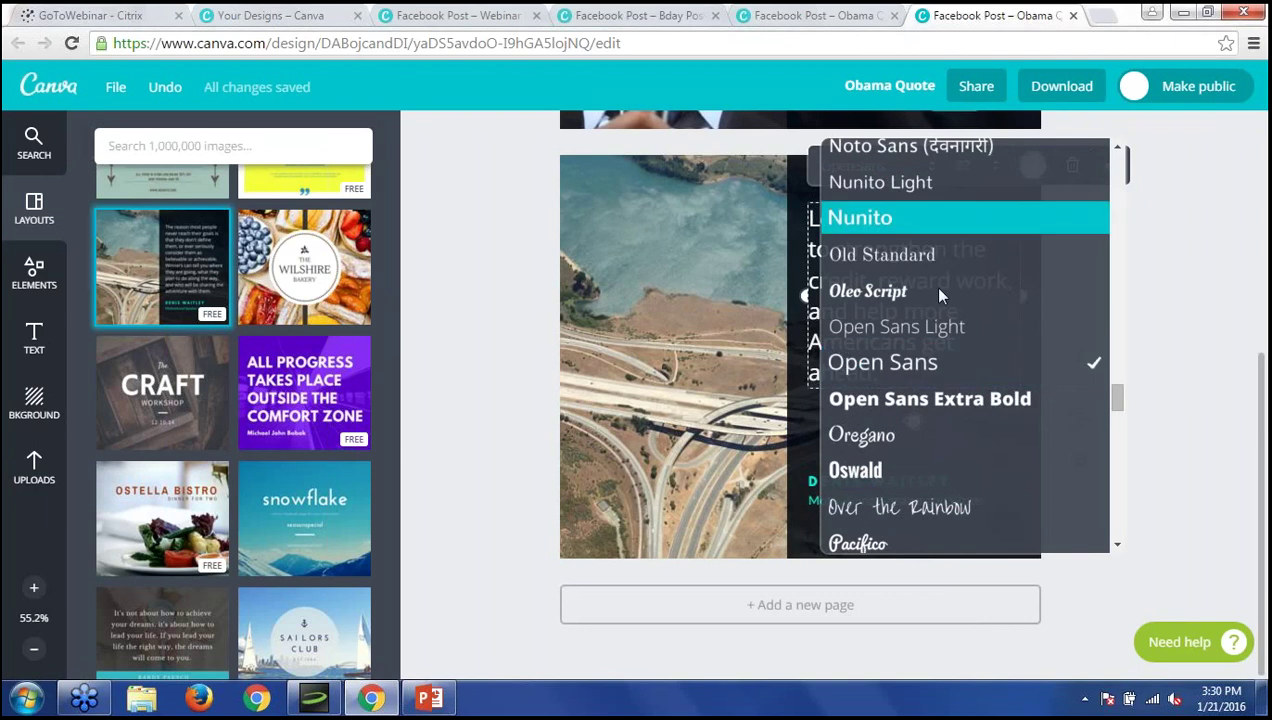
scroll(923, 330, down, 10)
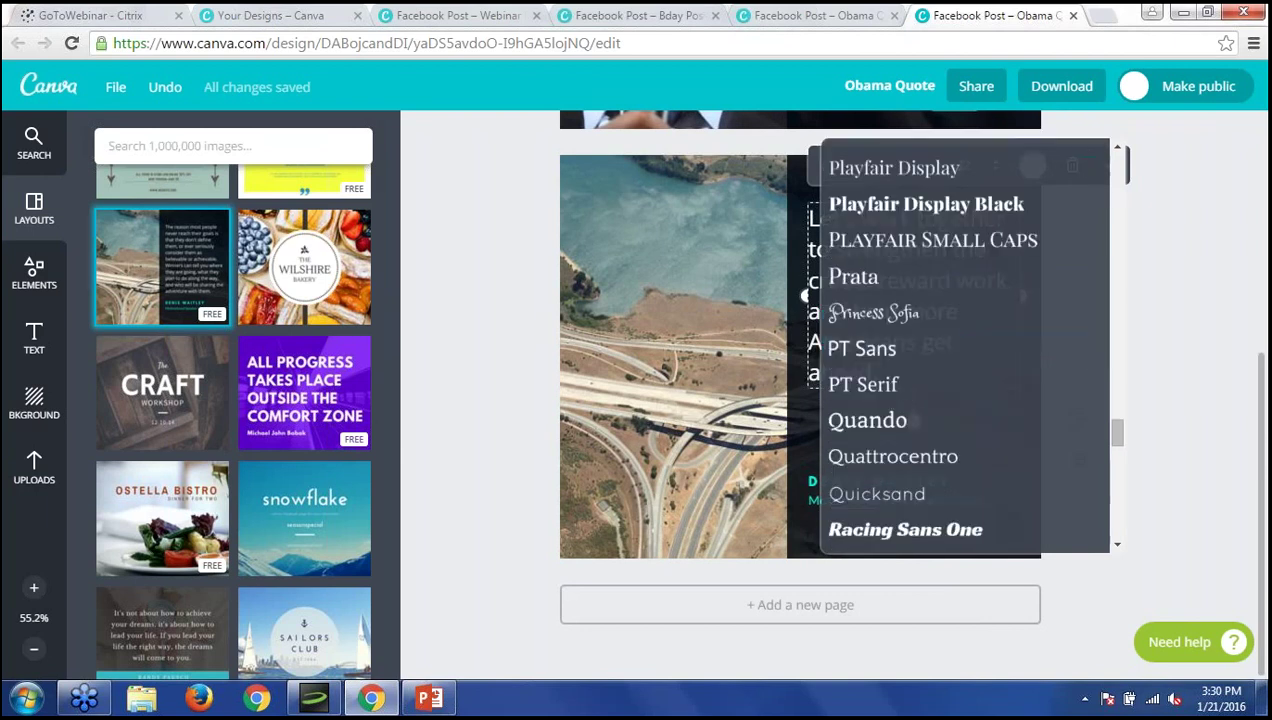
scroll(965, 346, down, 15)
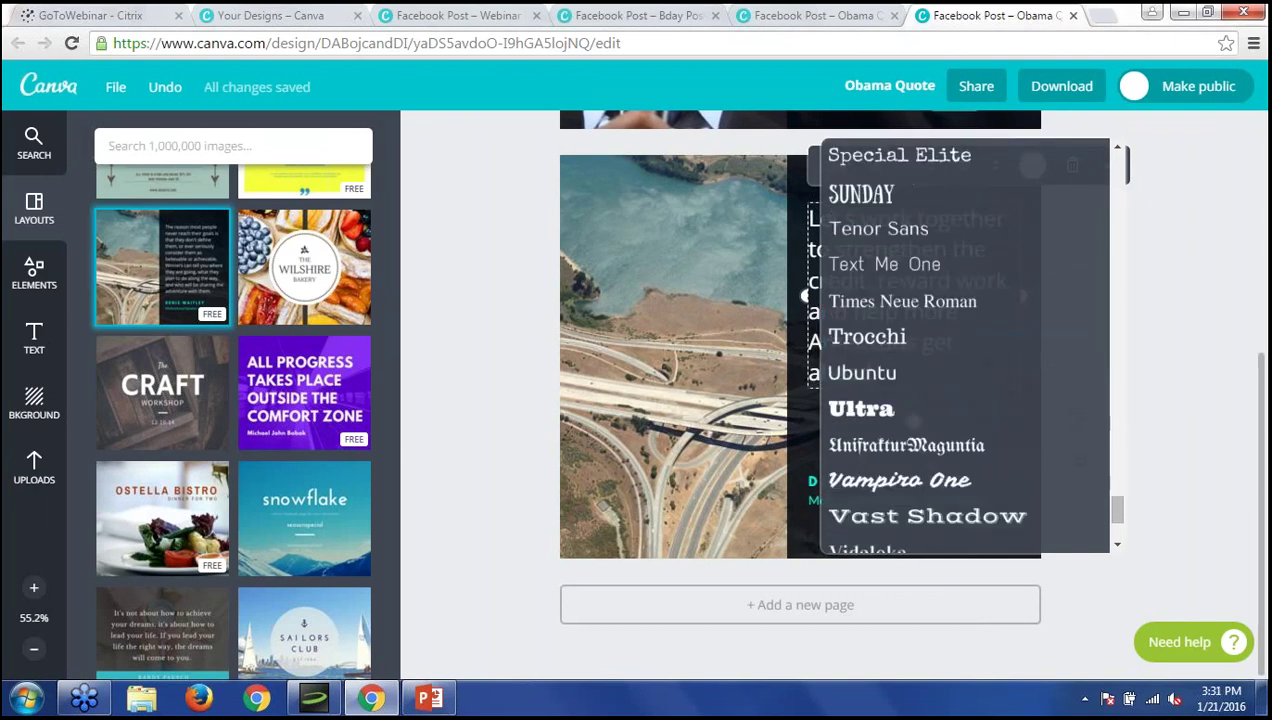
scroll(965, 346, up, 8)
scroll(965, 346, up, 12)
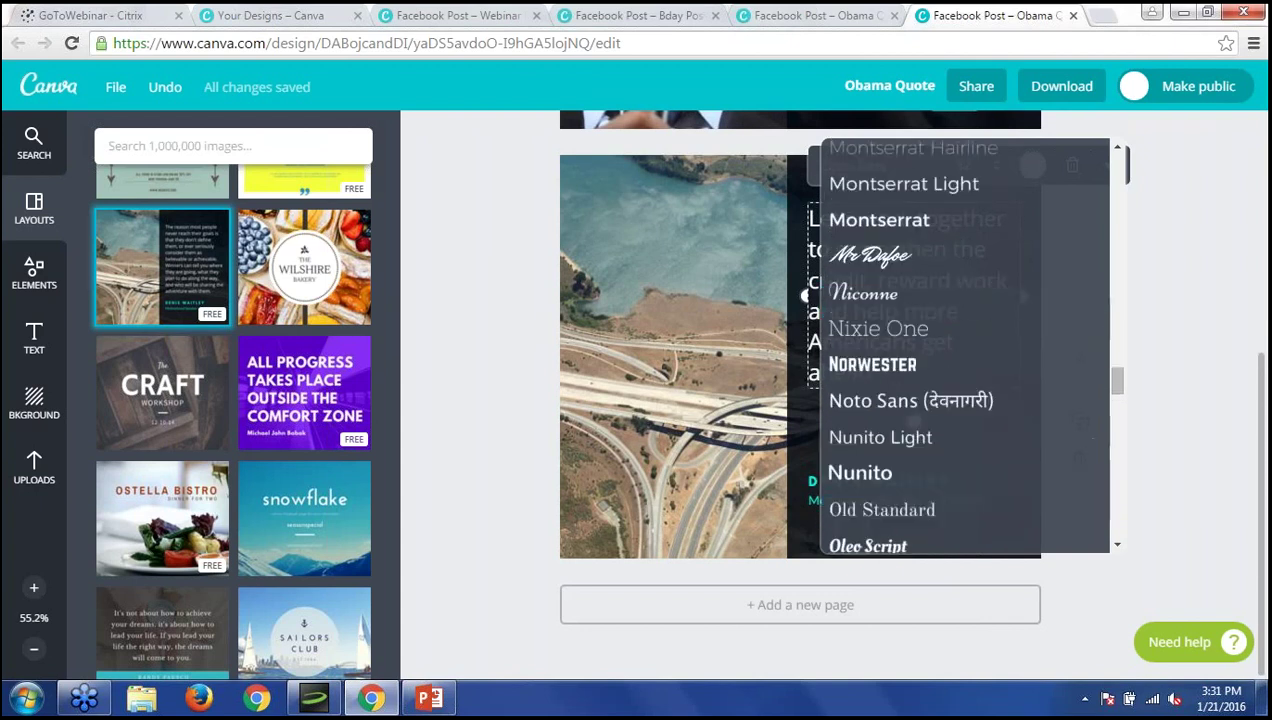
click(910, 183)
click(1109, 168)
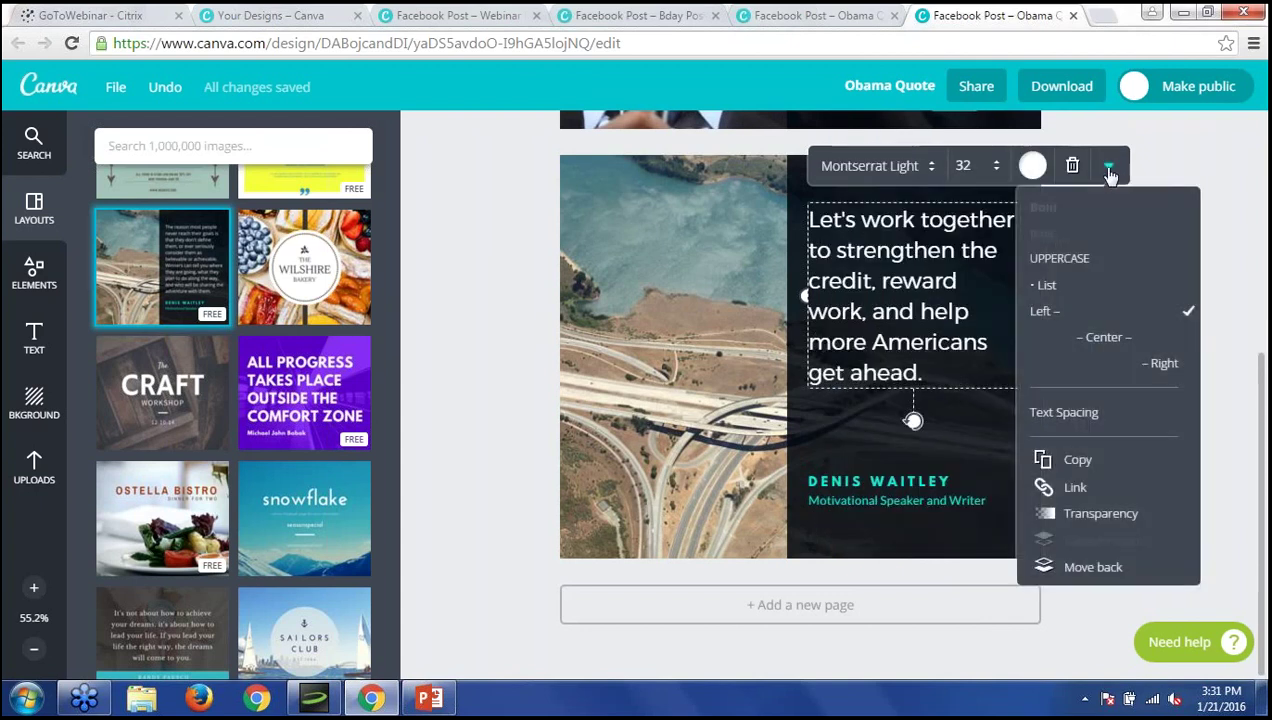
click(1160, 366)
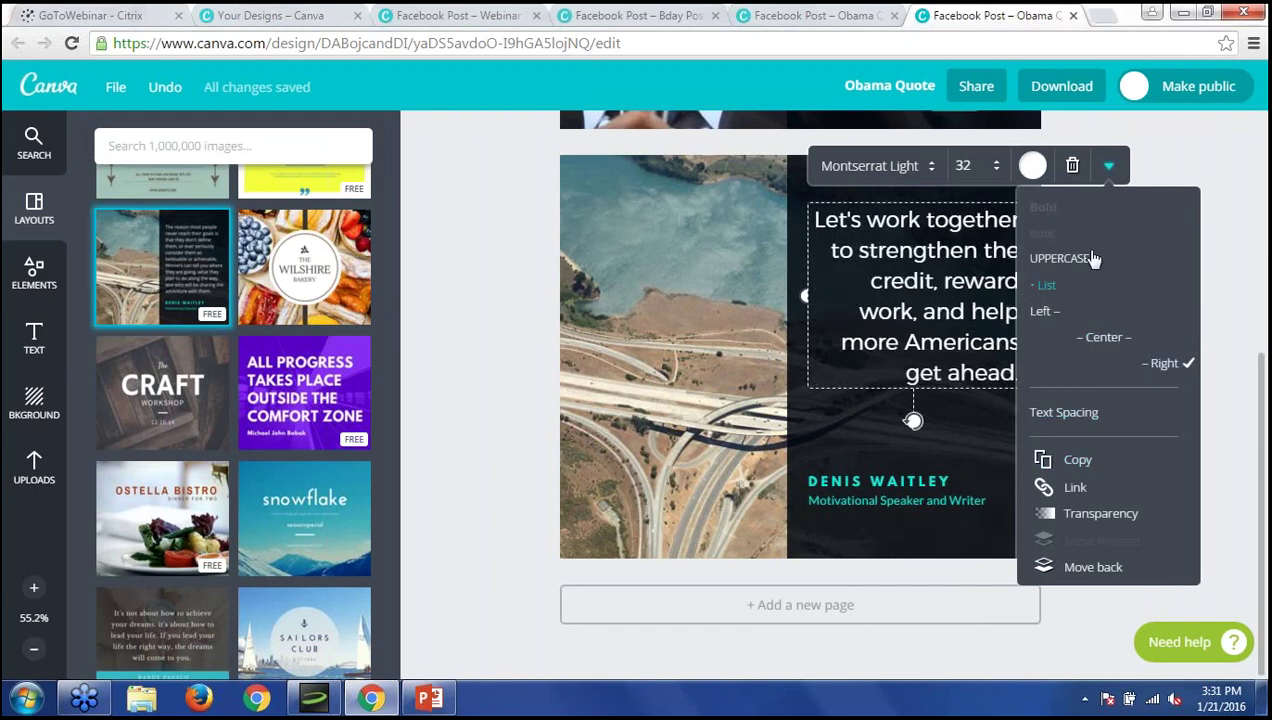
click(1178, 171)
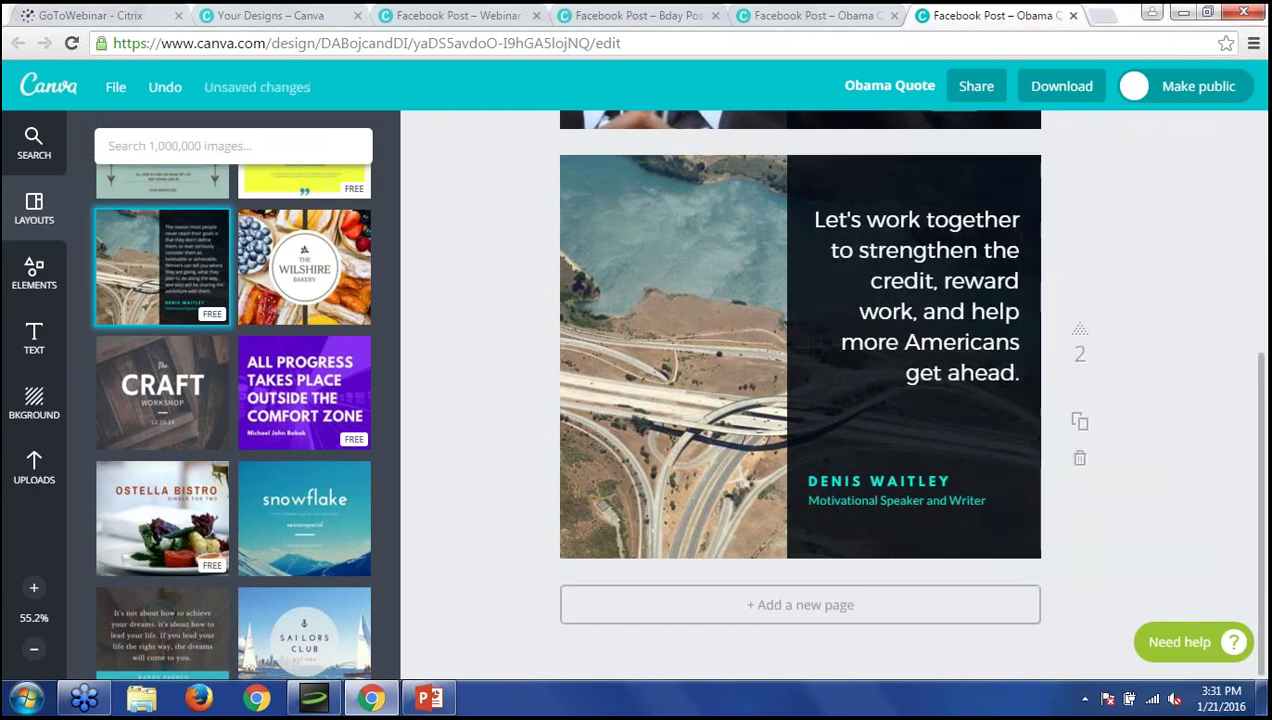
Replace the DENIS WAITLEY name with 'PRESIDENT OBAMA' and the subtitle text with '2014'.
click(894, 480)
drag(948, 481, 800, 458)
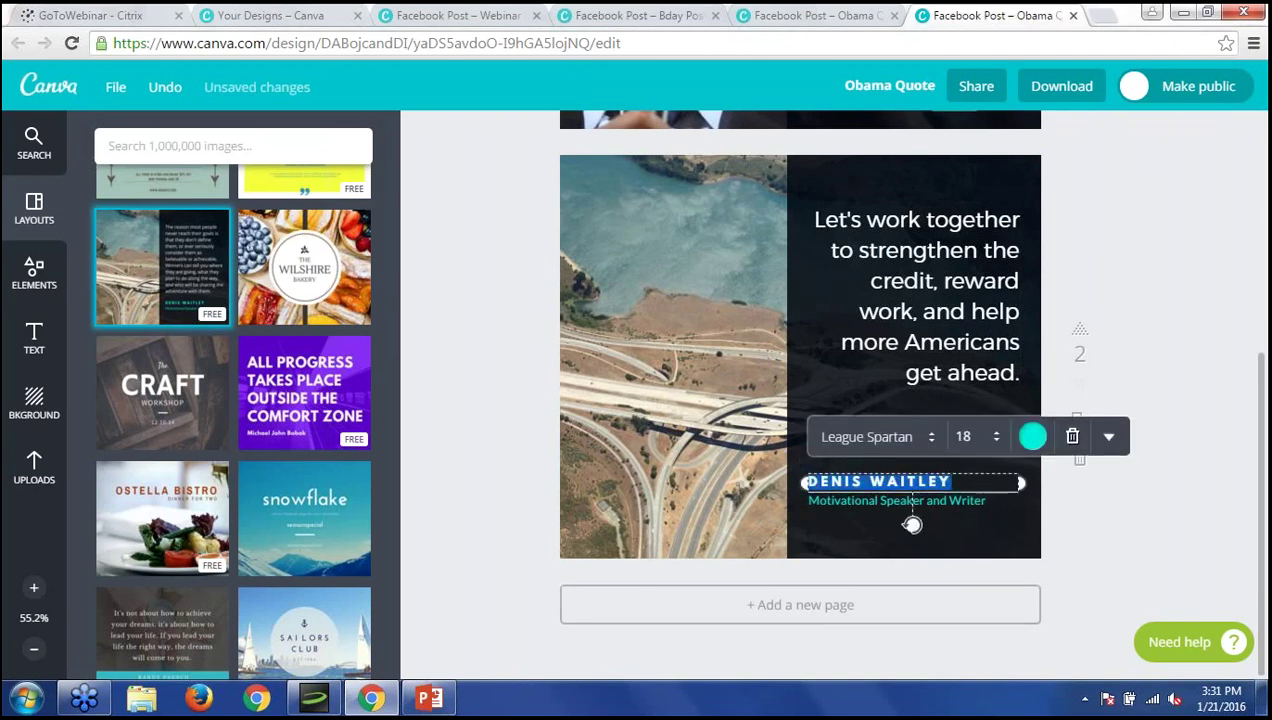
text(PRESIDENT)
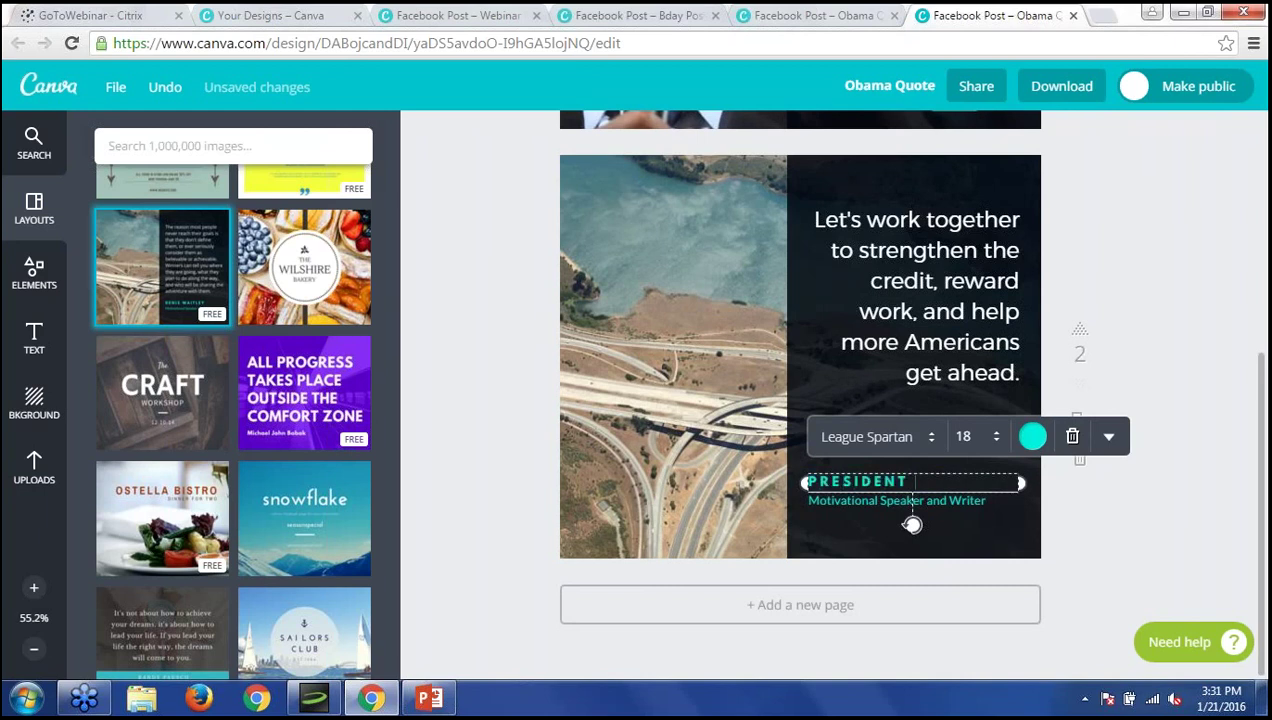
text( OBAMA)
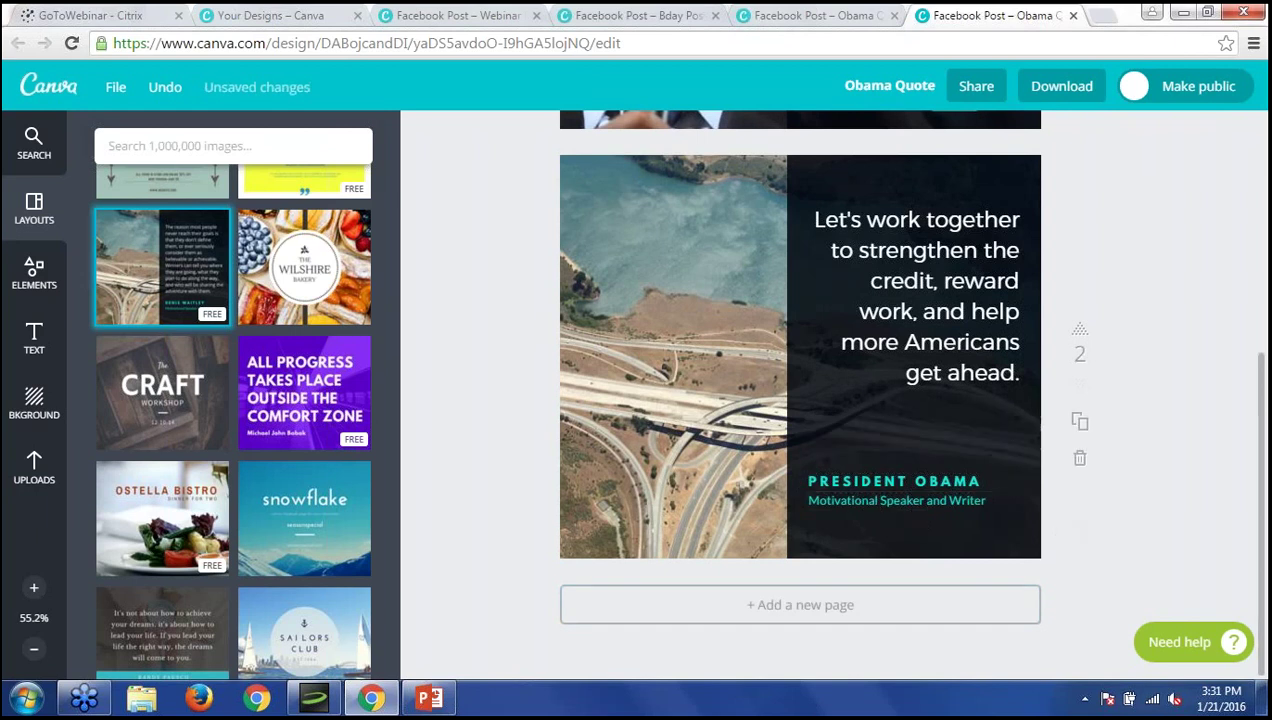
click(945, 502)
drag(985, 505, 795, 500)
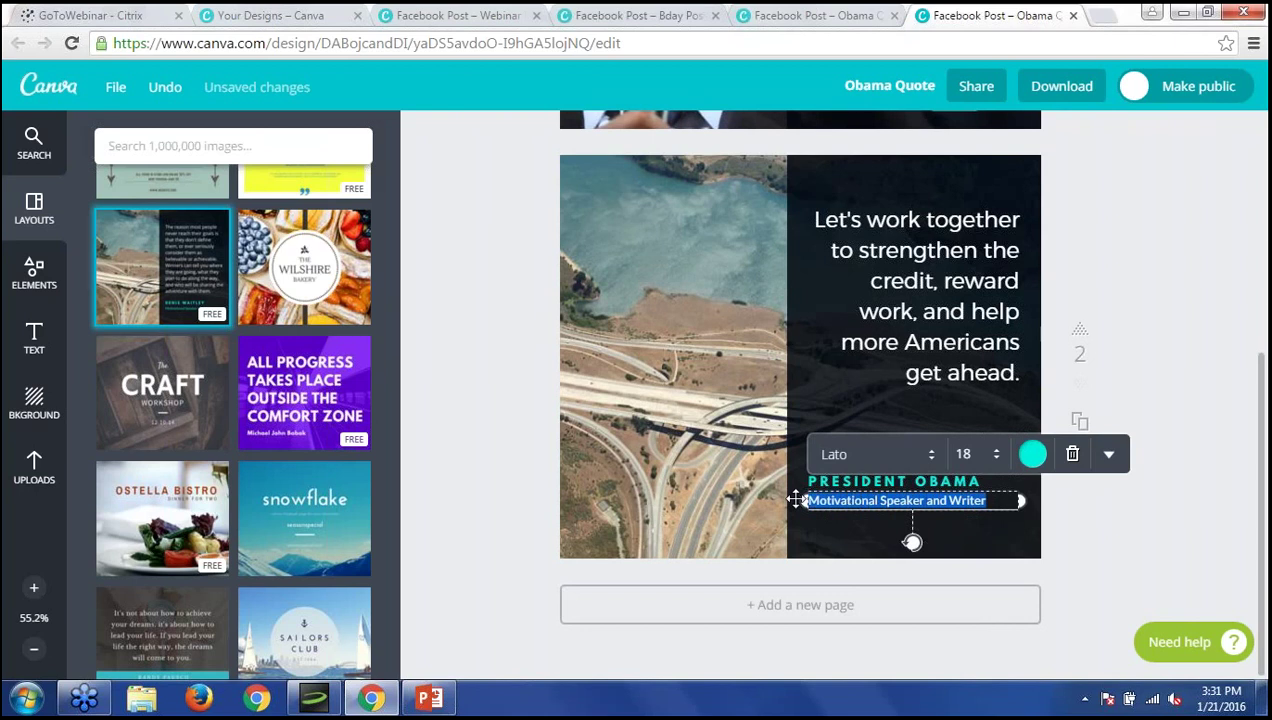
text(2014 State of the Union Address)
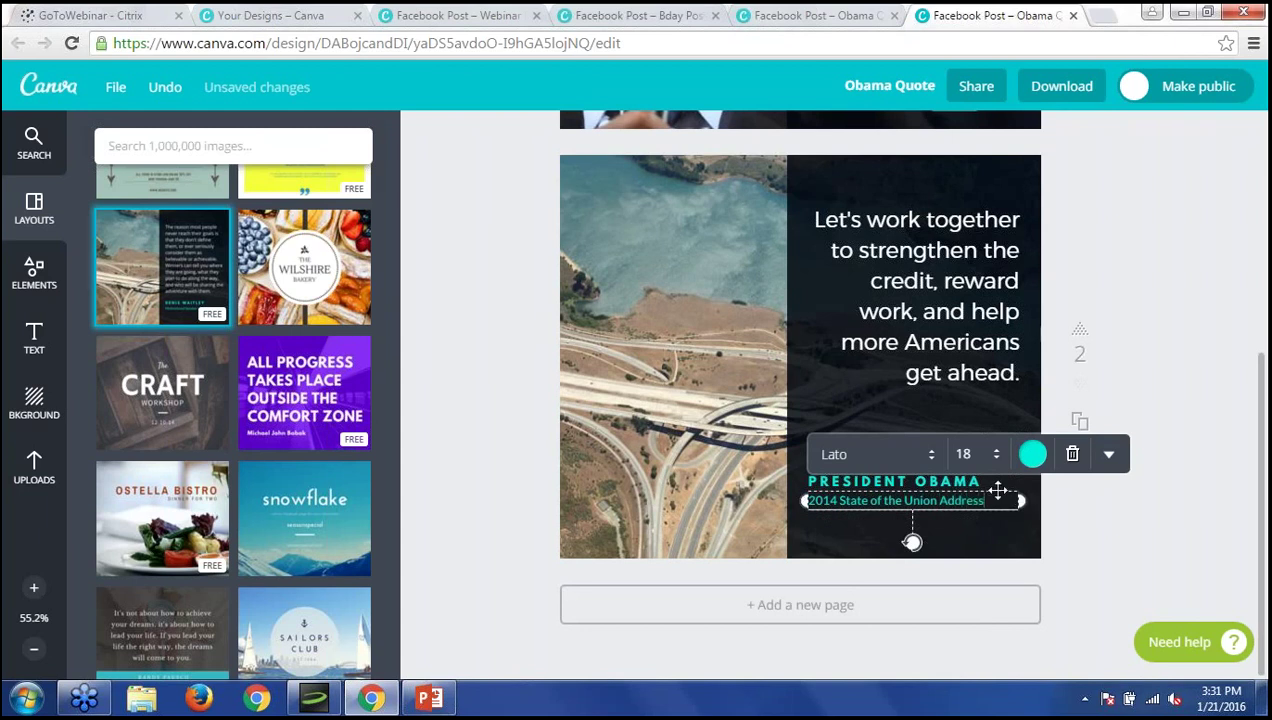
Review the text colour options for the subtitle and PRESIDENT OBAMA name, keeping their colours.
click(1035, 466)
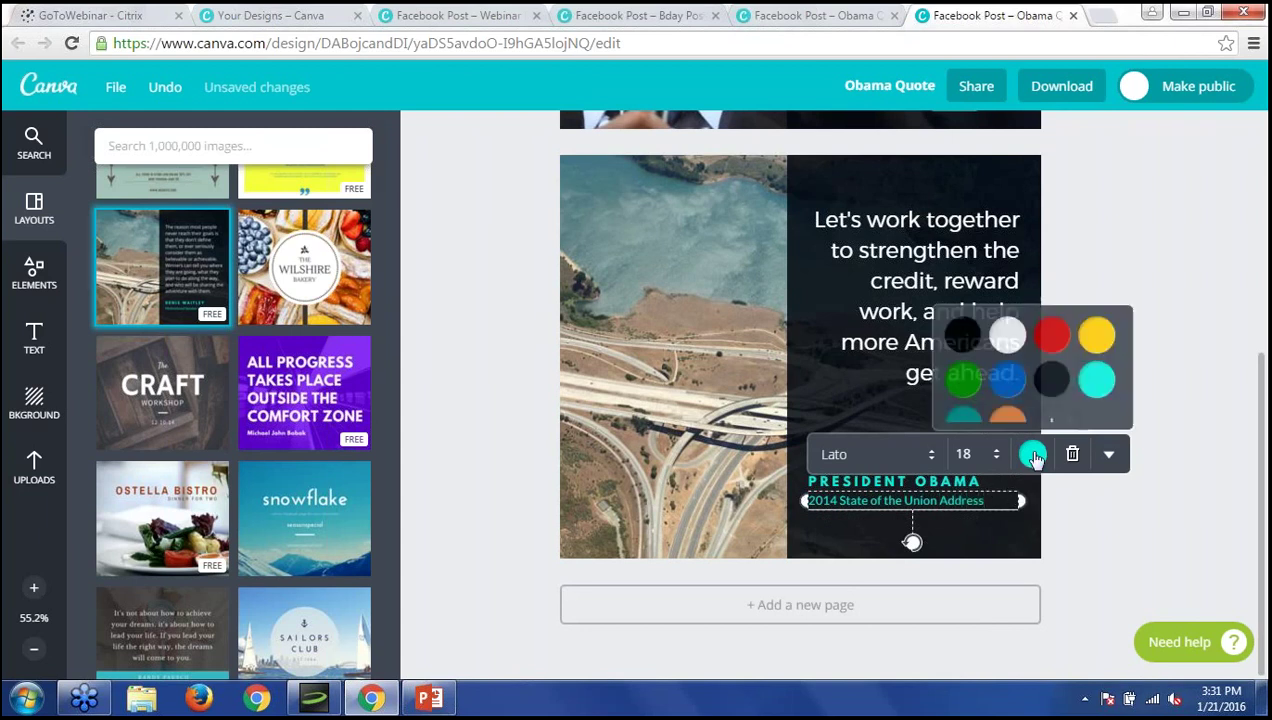
click(1156, 474)
double_click(945, 481)
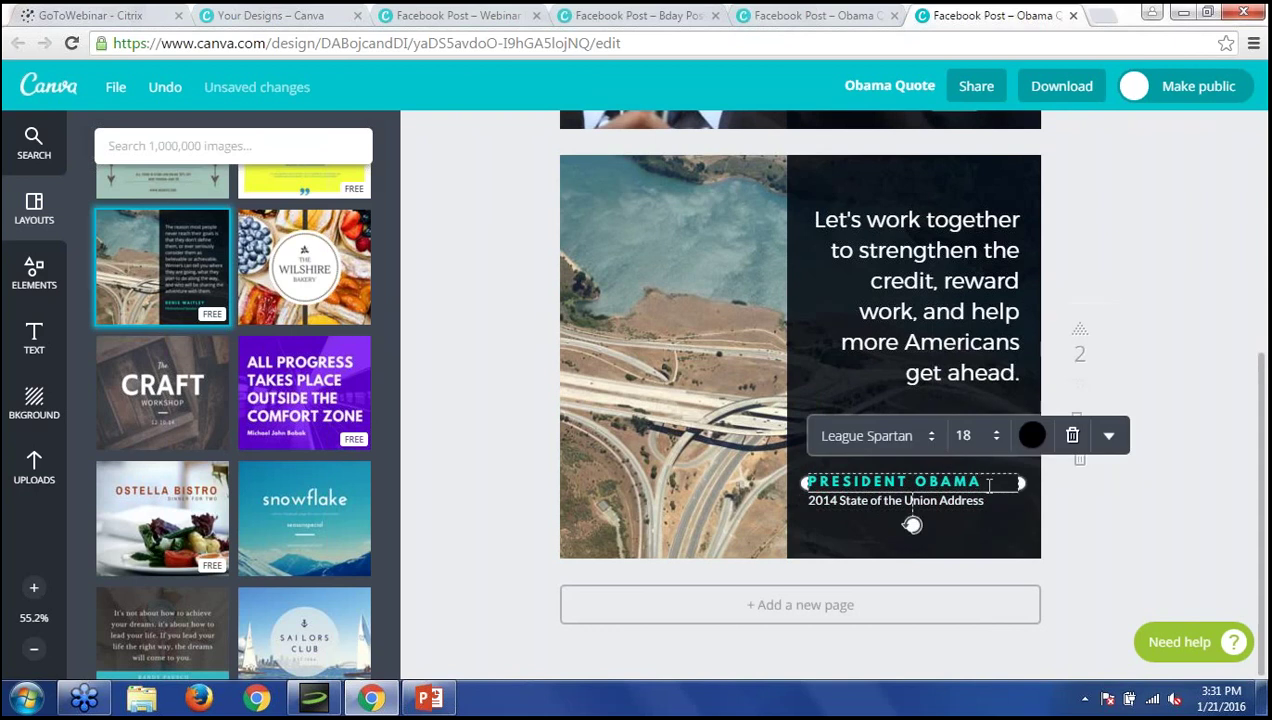
drag(945, 476, 818, 483)
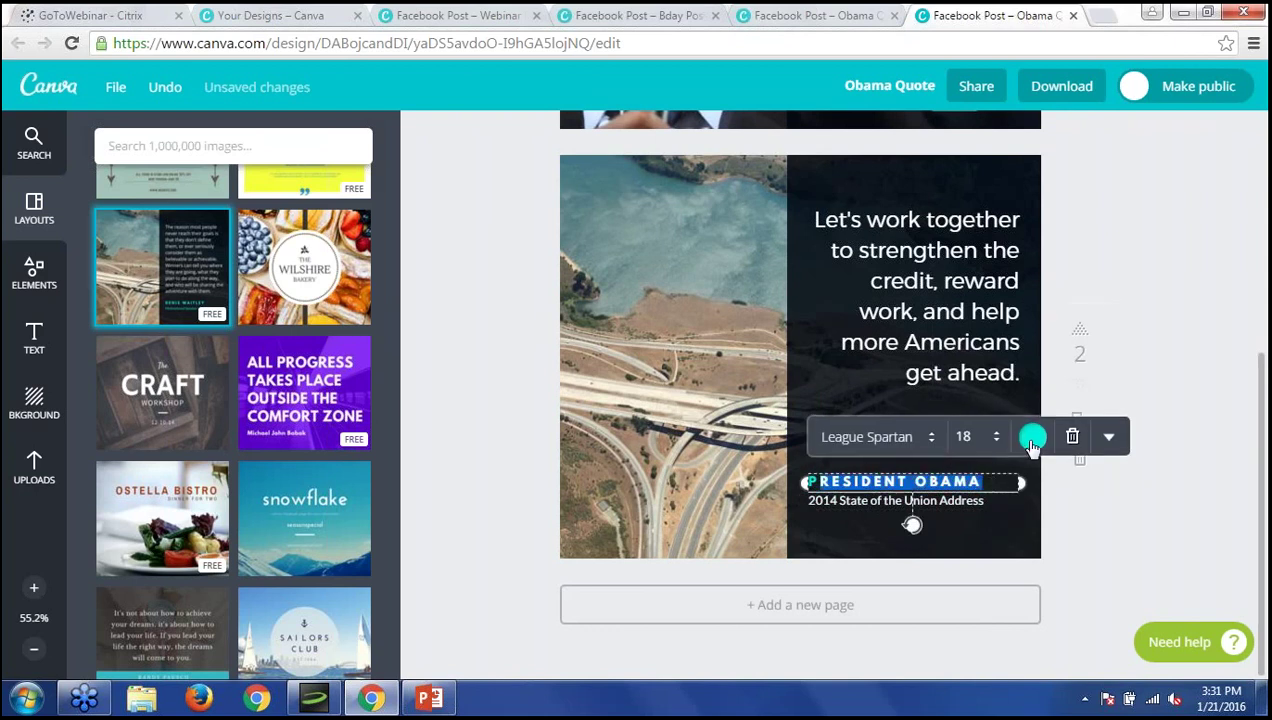
click(1033, 436)
click(1118, 246)
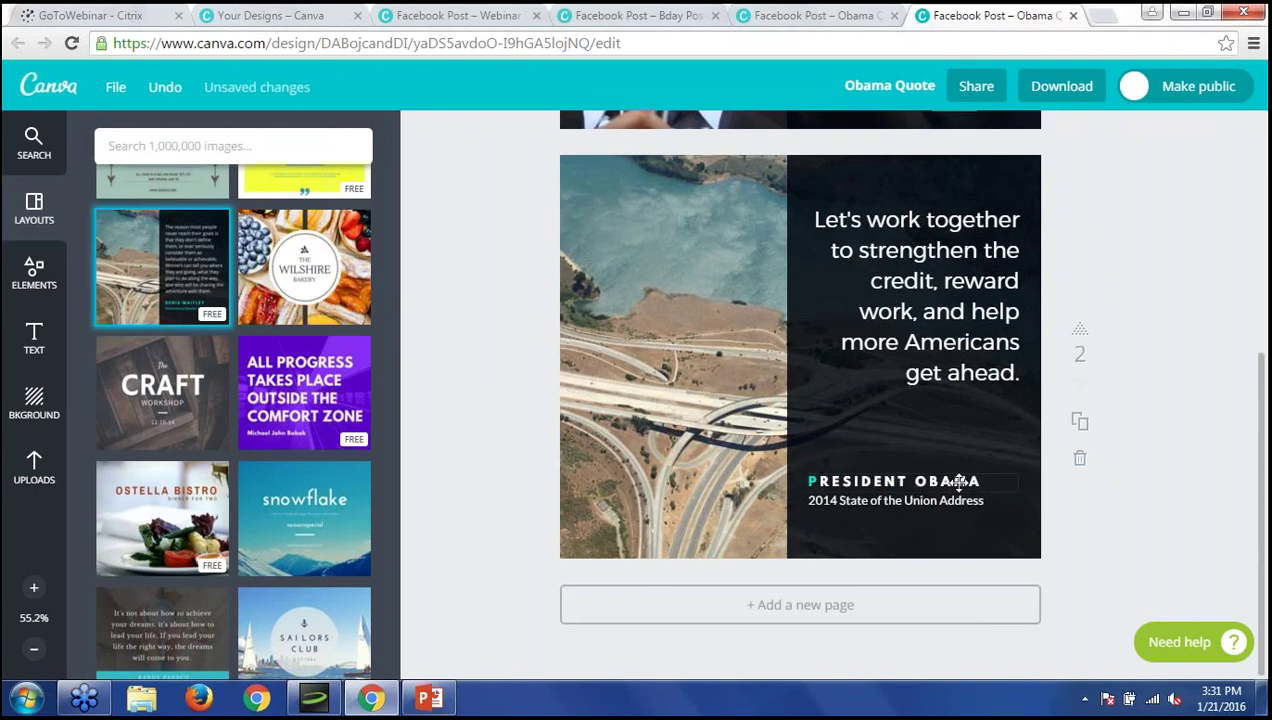
double_click(900, 481)
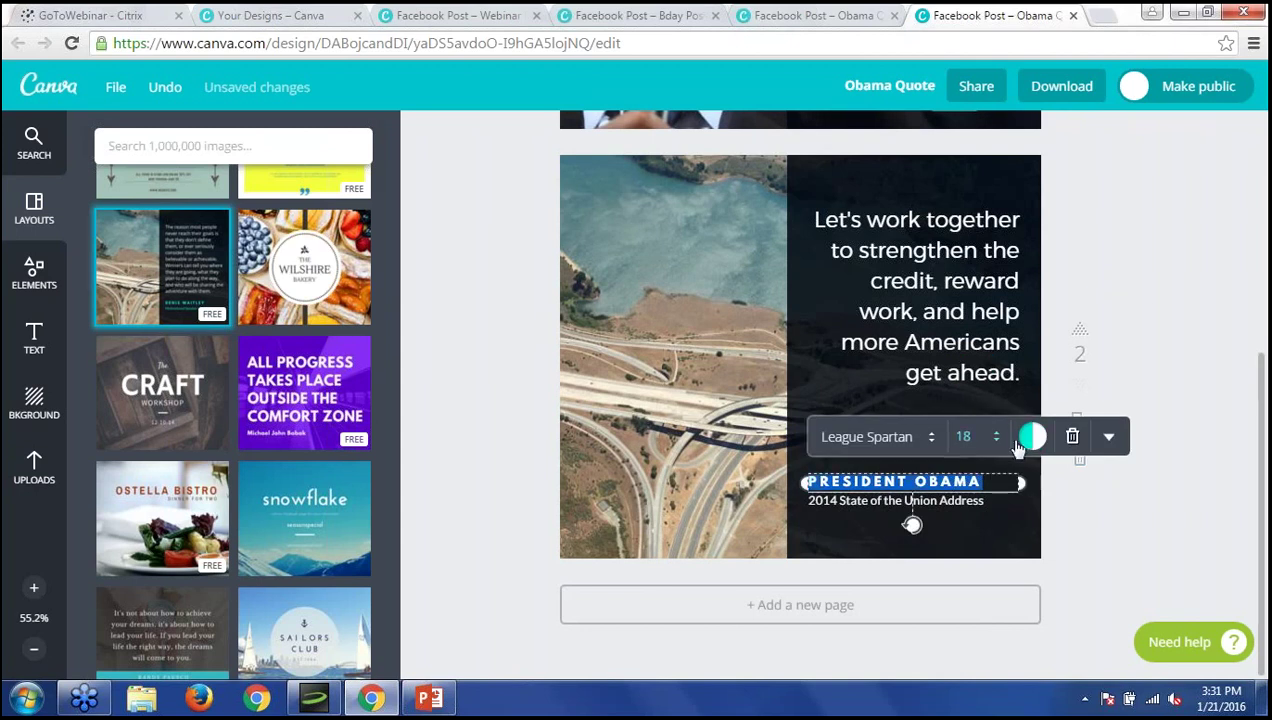
click(1033, 436)
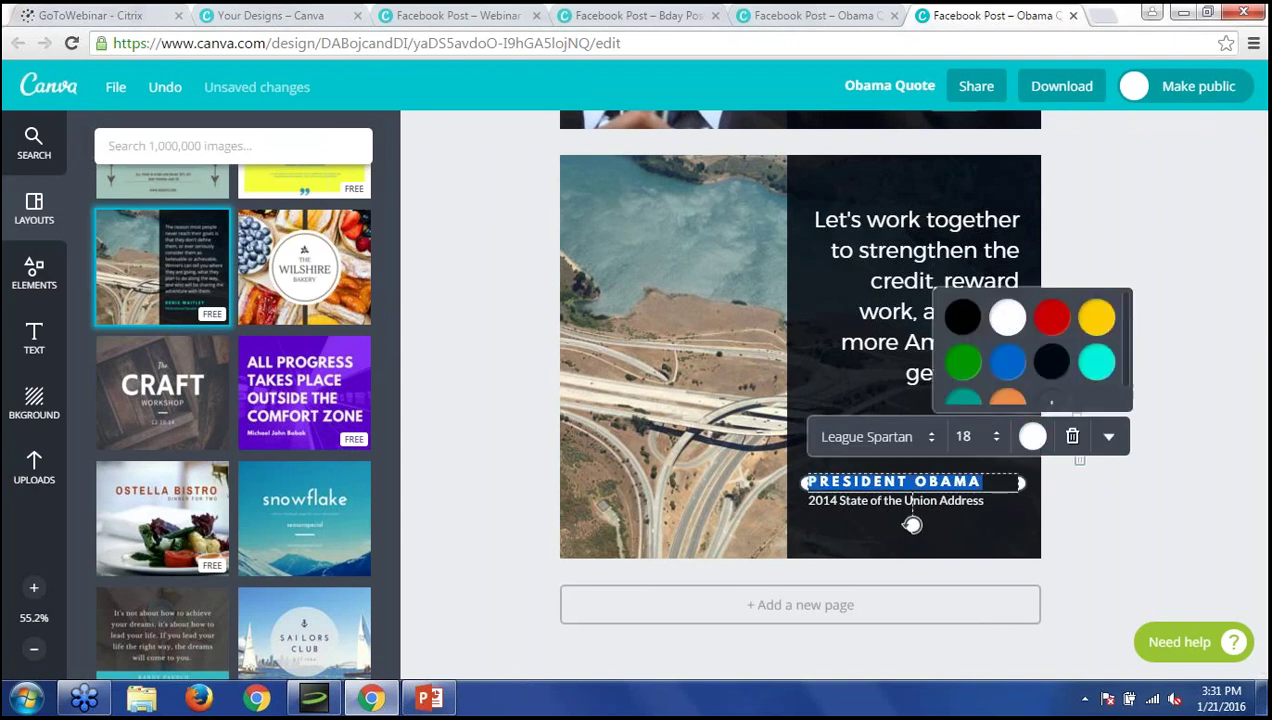
click(832, 484)
click(1057, 513)
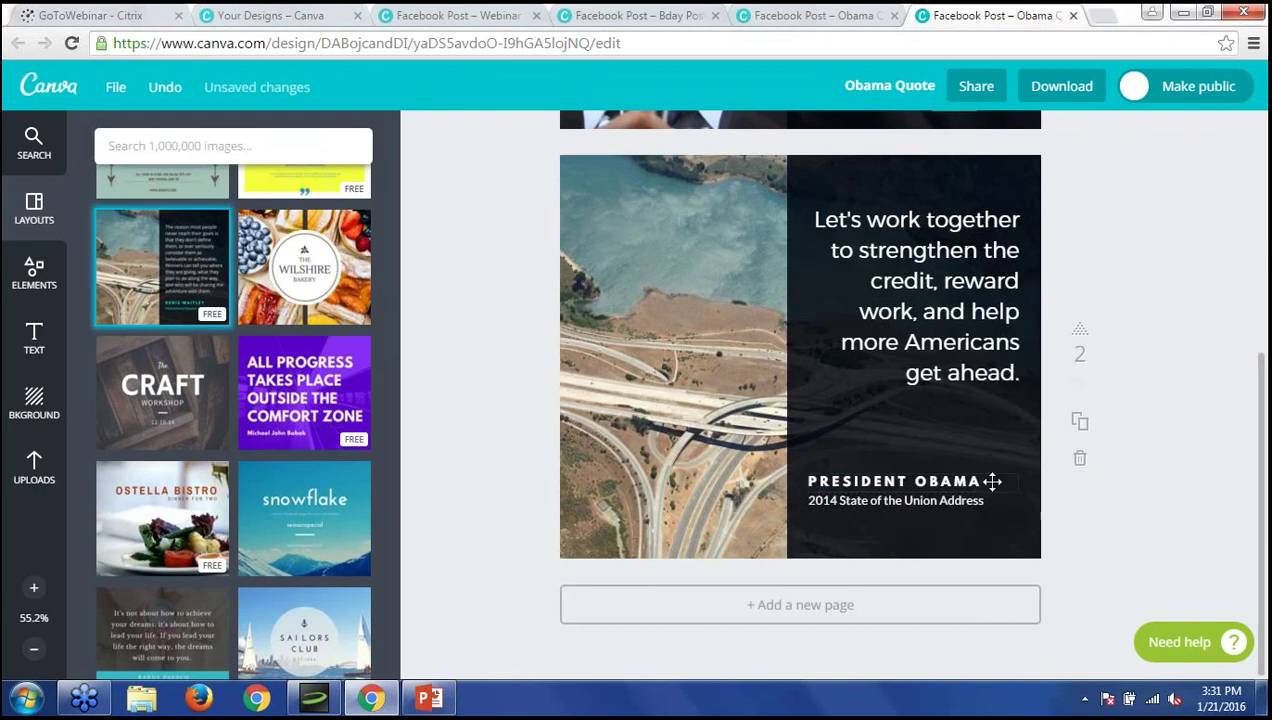
Right-align the PRESIDENT OBAMA name text.
click(994, 482)
click(1109, 440)
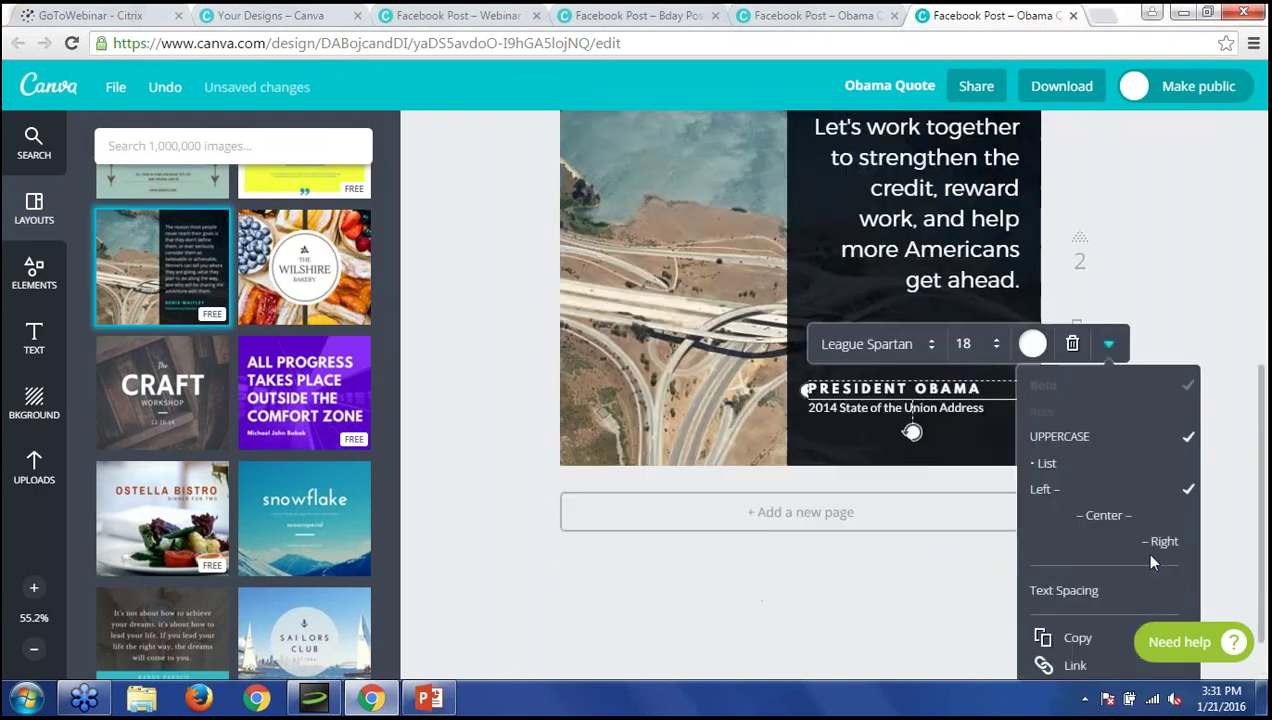
click(1160, 541)
key(Escape)
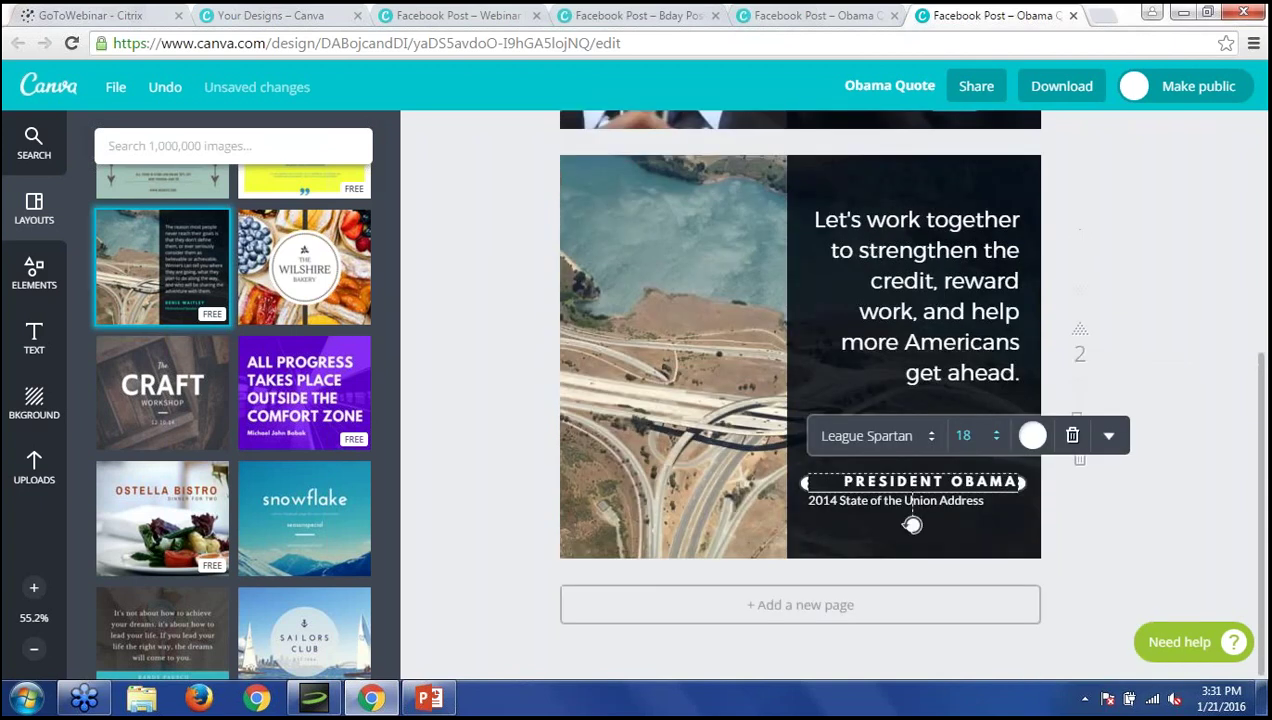
key(Escape)
Right-align the 2014 State of the Union Address subtitle beneath the name.
click(962, 503)
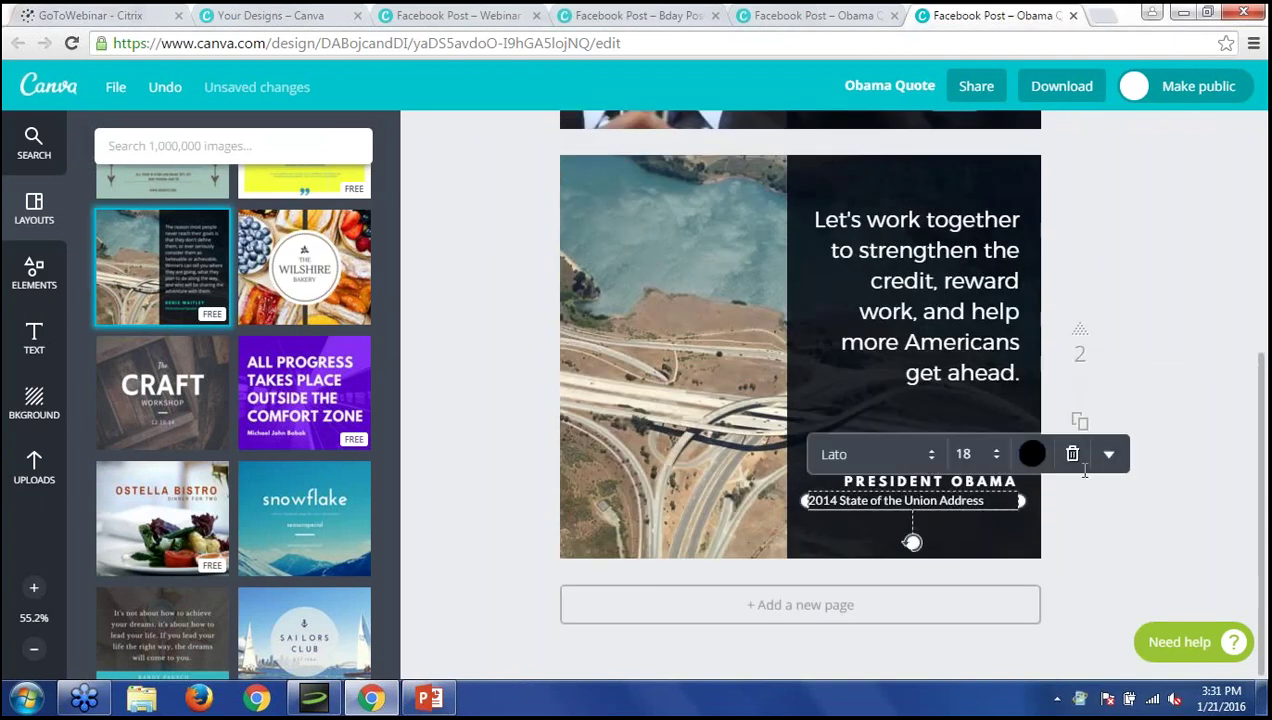
click(1109, 454)
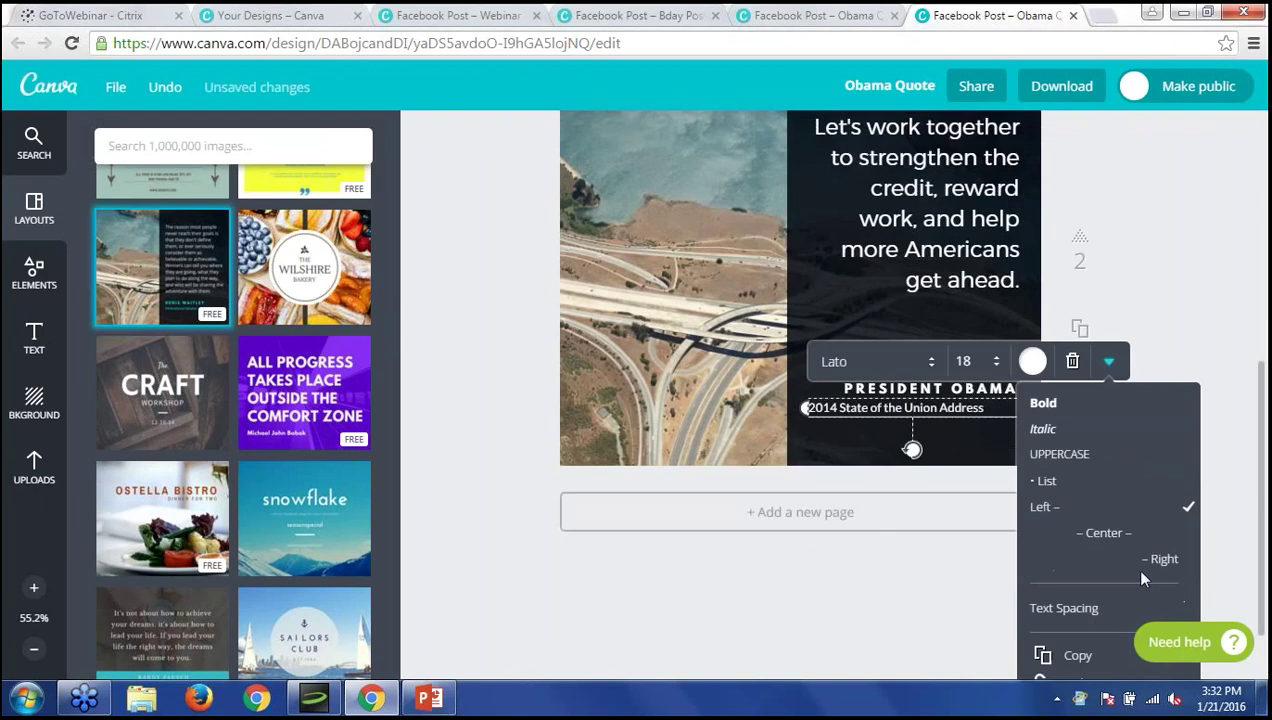
click(1158, 560)
click(1154, 305)
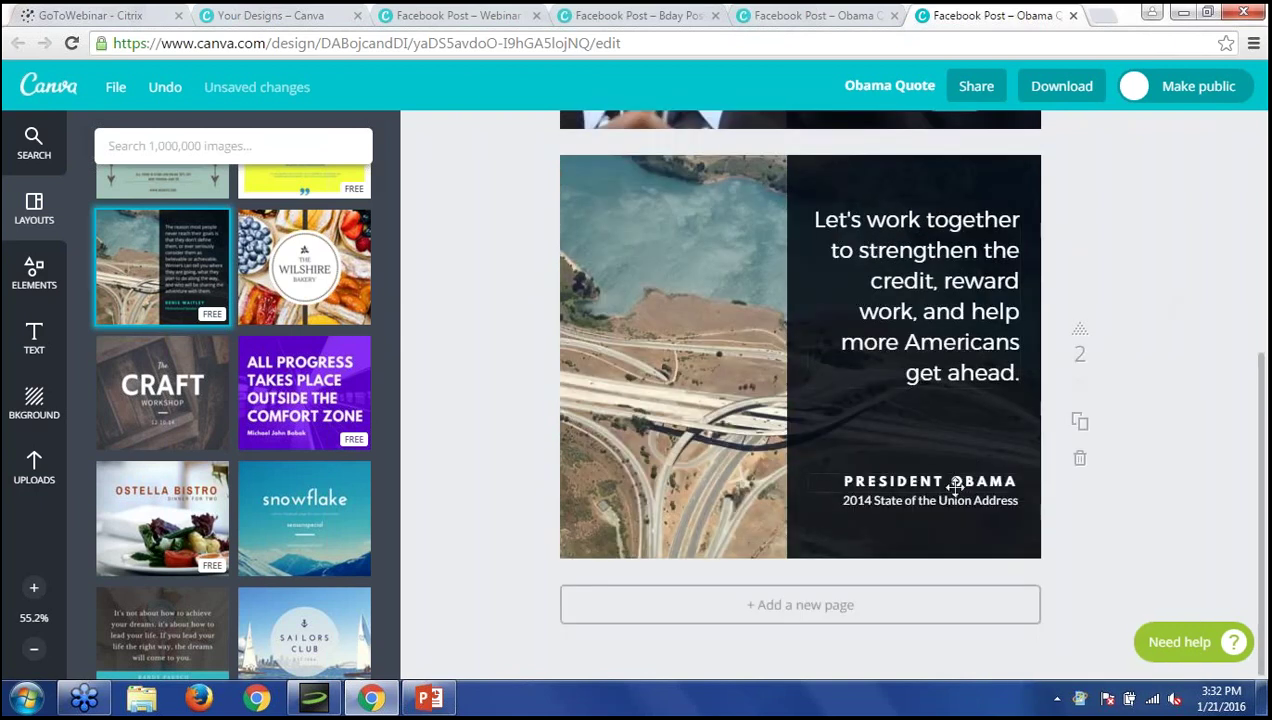
click(957, 484)
click(1075, 531)
click(912, 443)
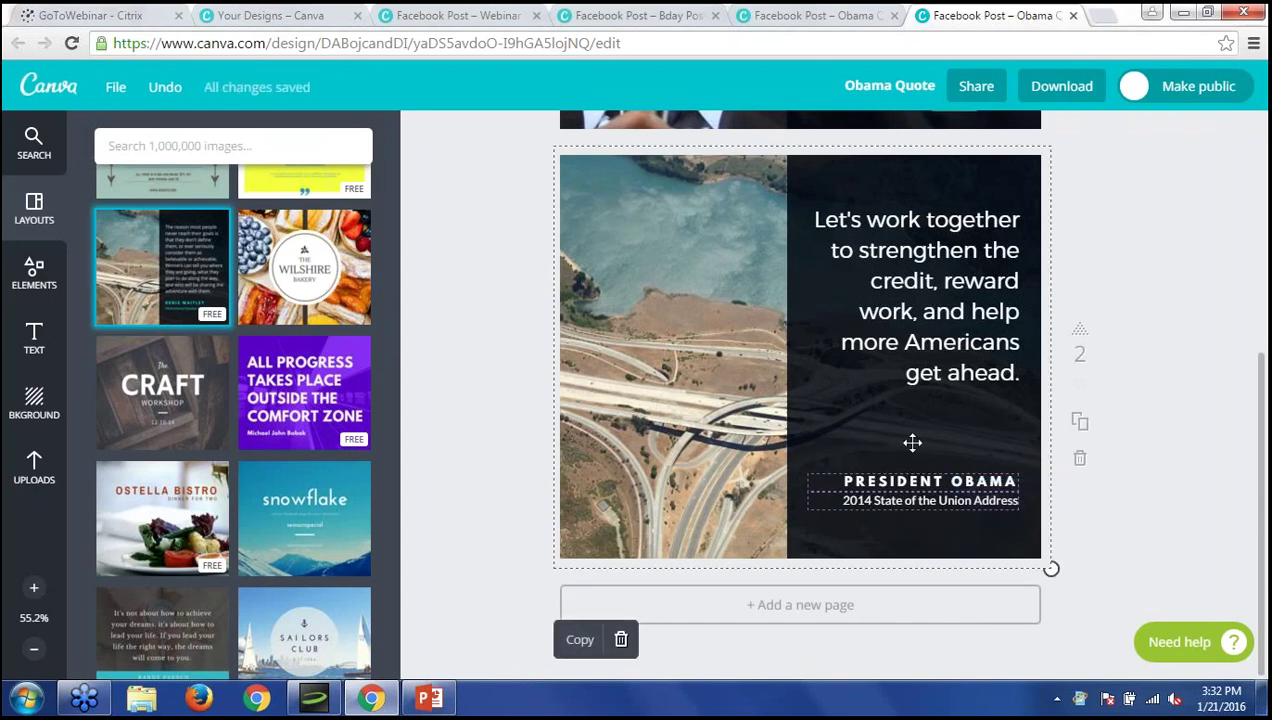
Drag the PRESIDENT OBAMA name and subtitle group upward, closer beneath the quote.
click(713, 425)
click(955, 483)
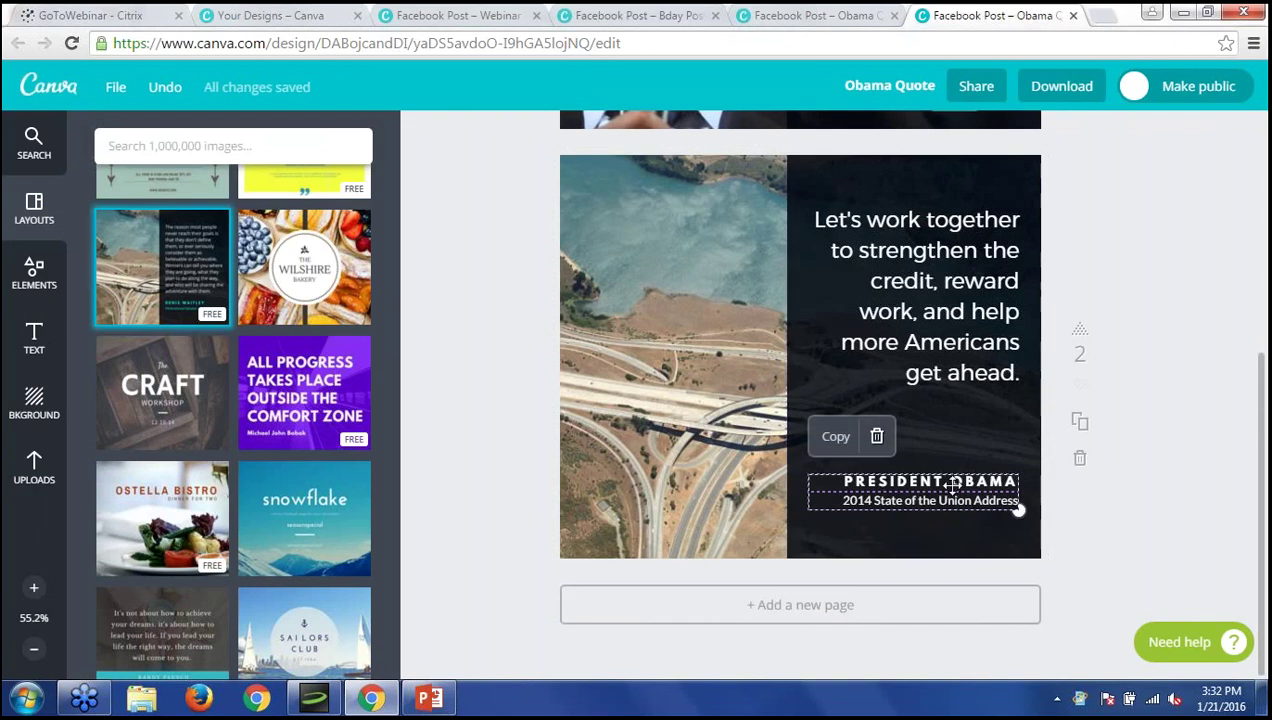
drag(955, 483, 952, 434)
click(1112, 240)
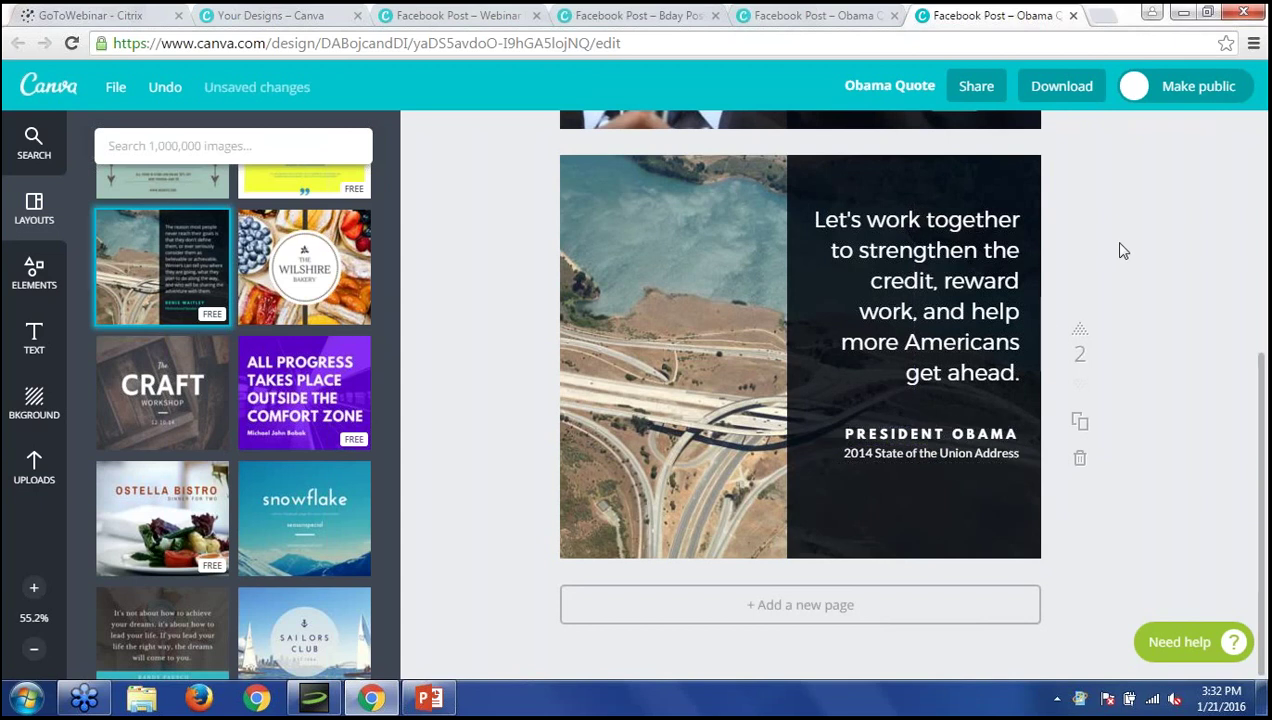
Drag the GET IT BACK tax credits logo from Uploads onto the page below the subtitle.
click(34, 470)
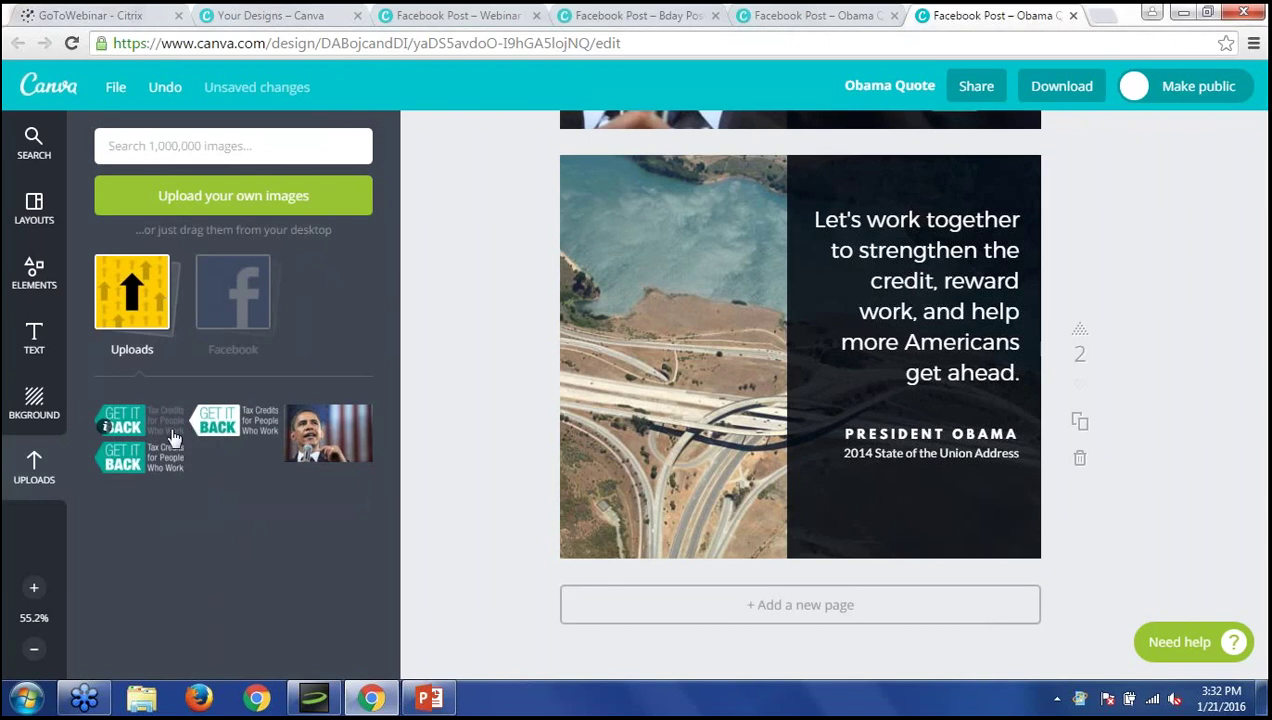
drag(166, 460, 905, 517)
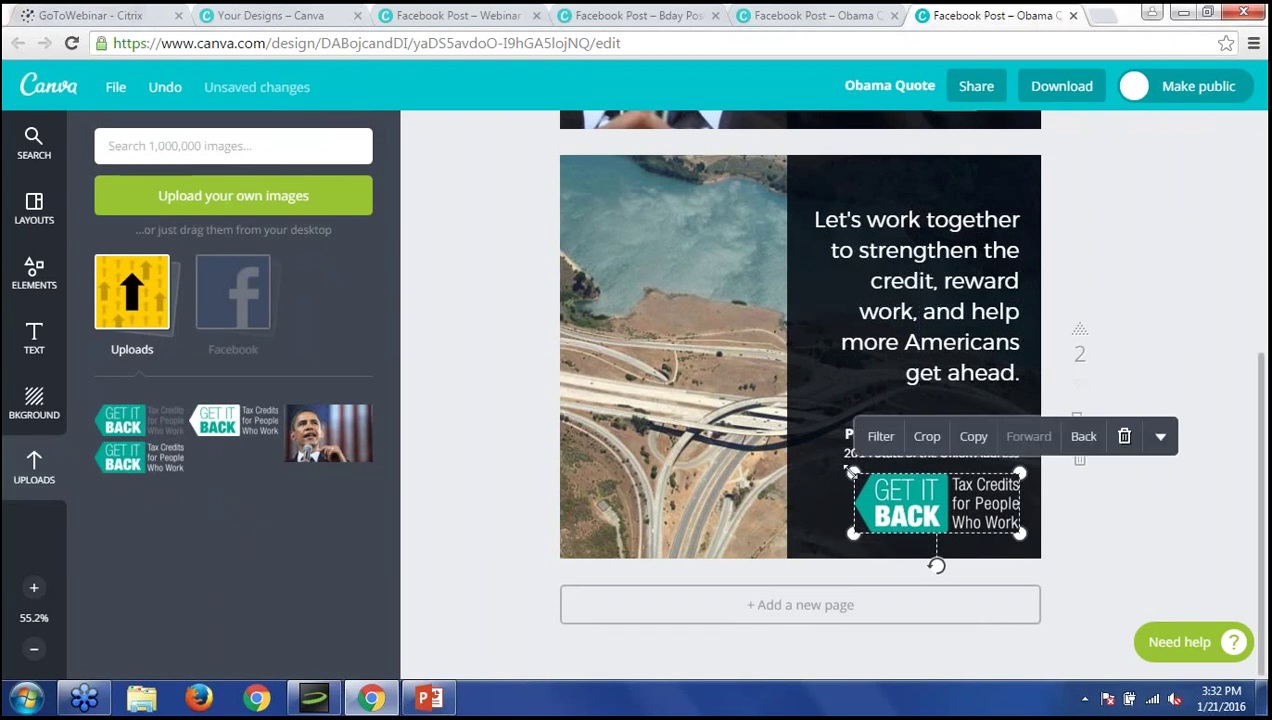
click(34, 592)
Resize the GET IT BACK logo from its corner handle, undoing an overly wide stretch.
click(34, 592)
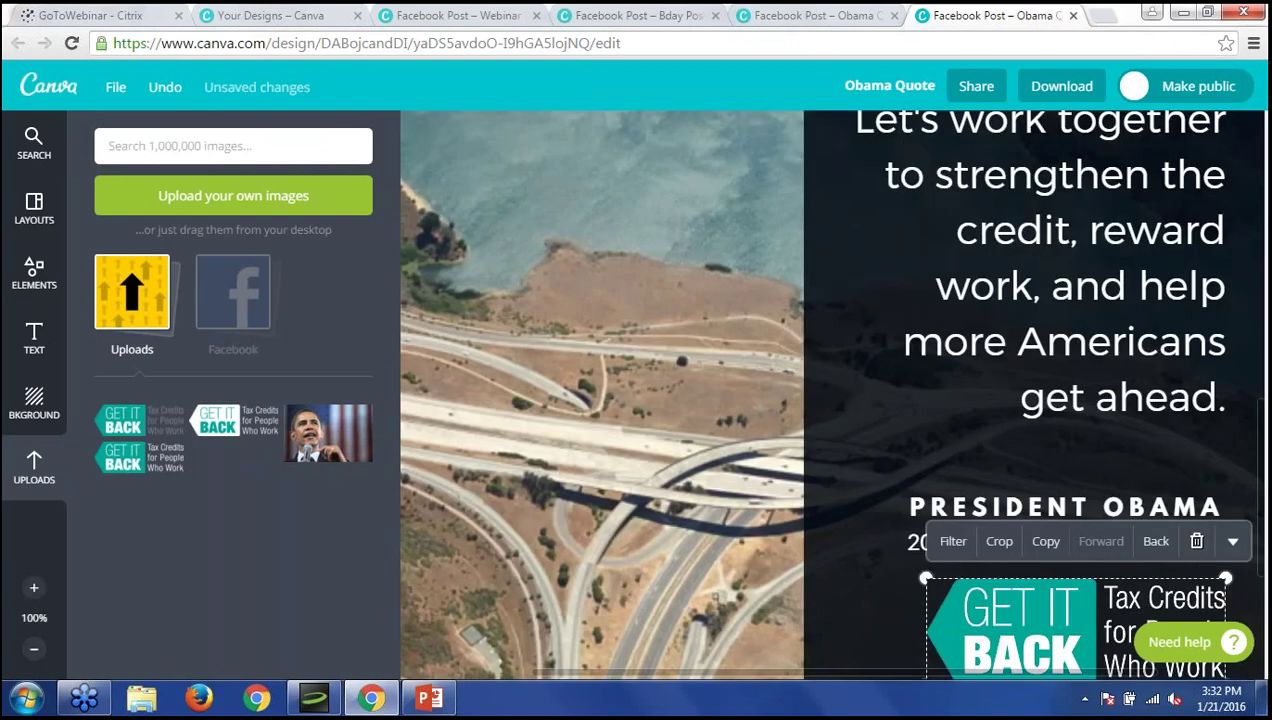
scroll(1196, 405, down, 3)
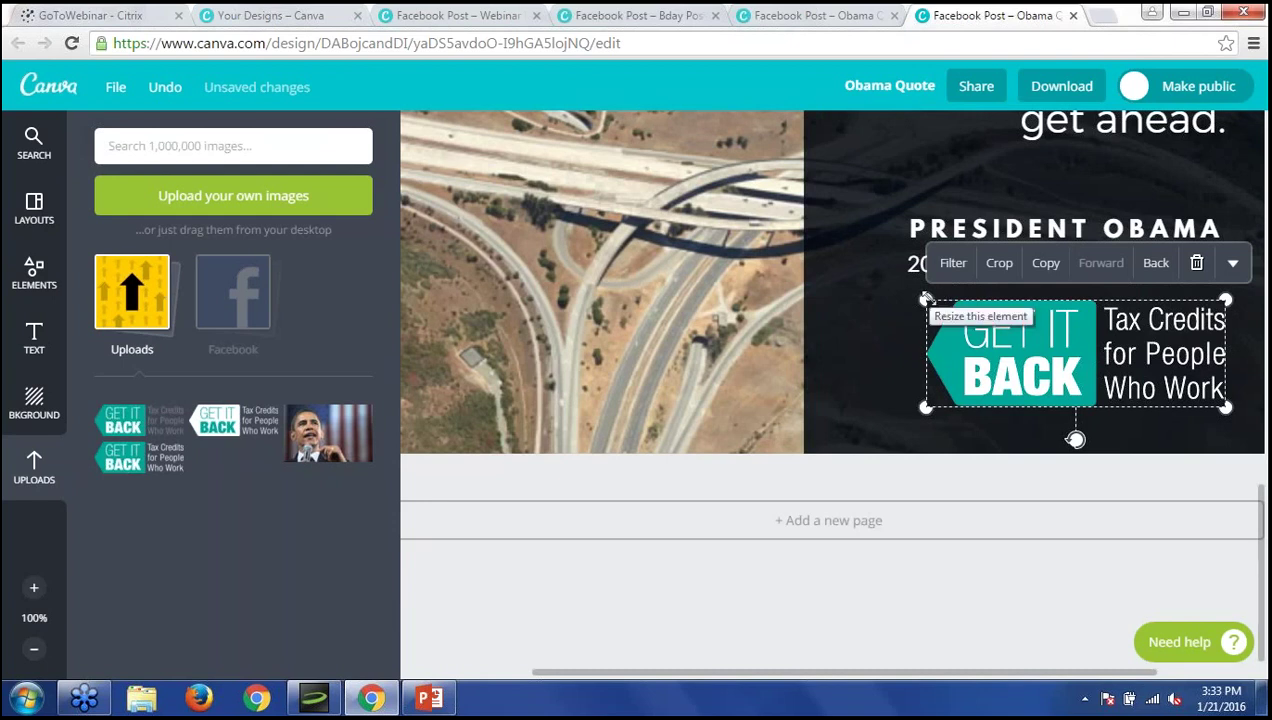
mouse_move(924, 298)
mouse_down()
mouse_move(1015, 340)
mouse_move(931, 292)
mouse_move(670, 210)
mouse_move(946, 307)
mouse_up()
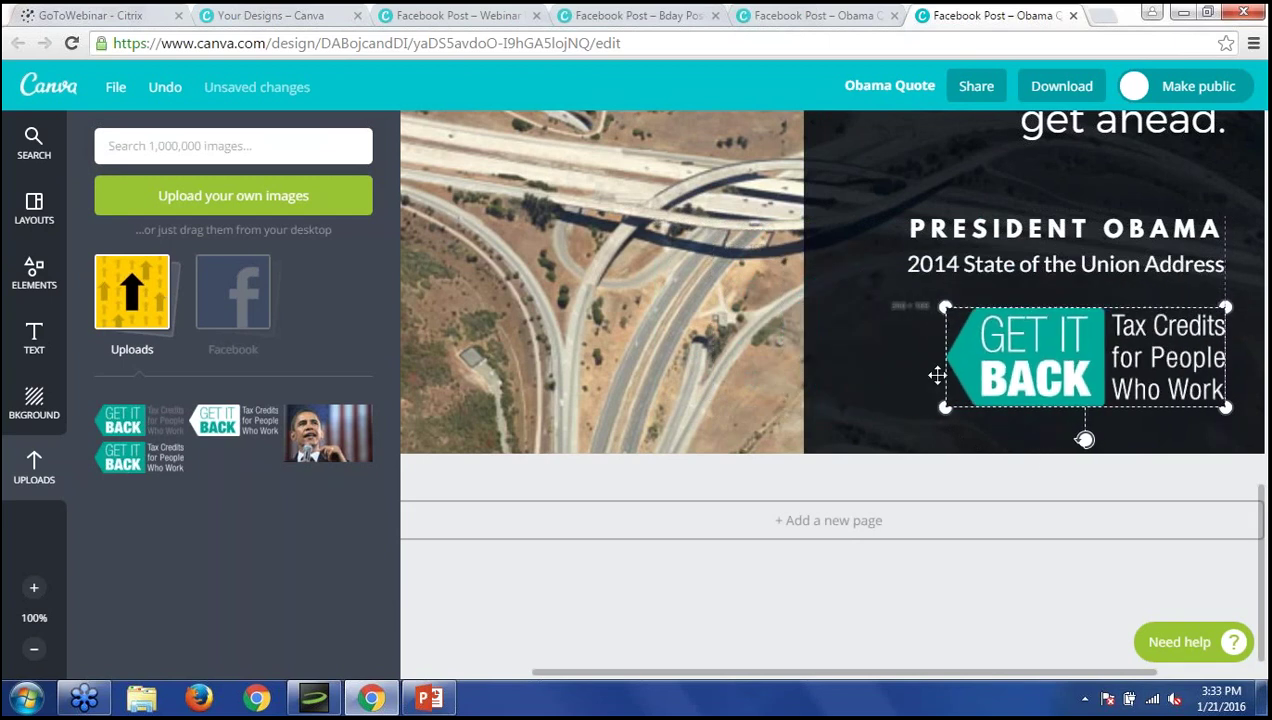
drag(937, 375, 988, 406)
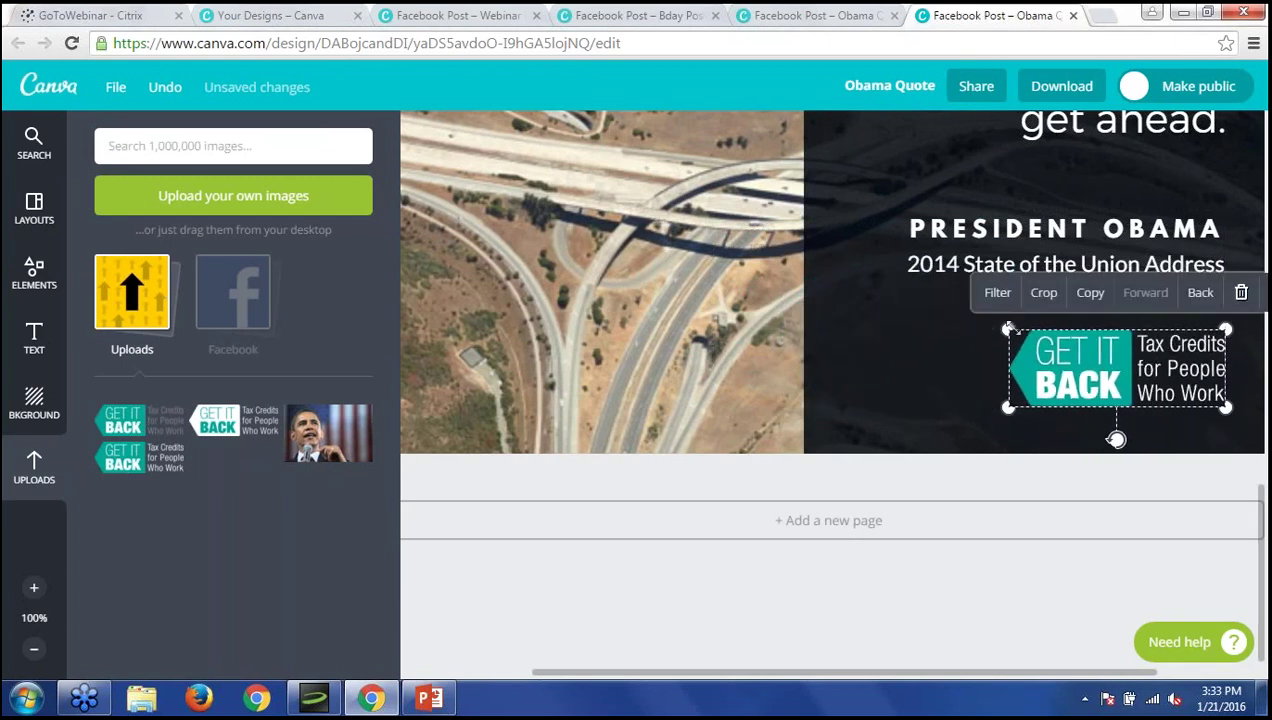
drag(1010, 328, 1010, 329)
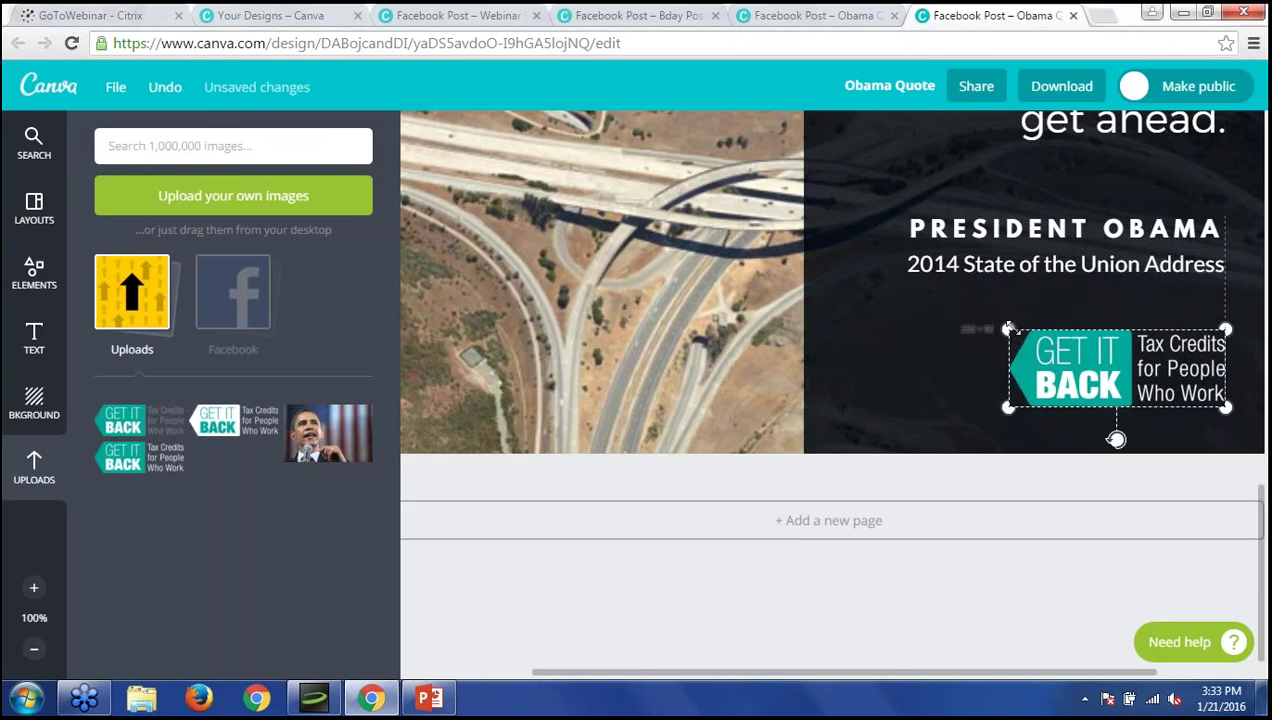
drag(1010, 328, 902, 203)
drag(803, 232, 519, 303)
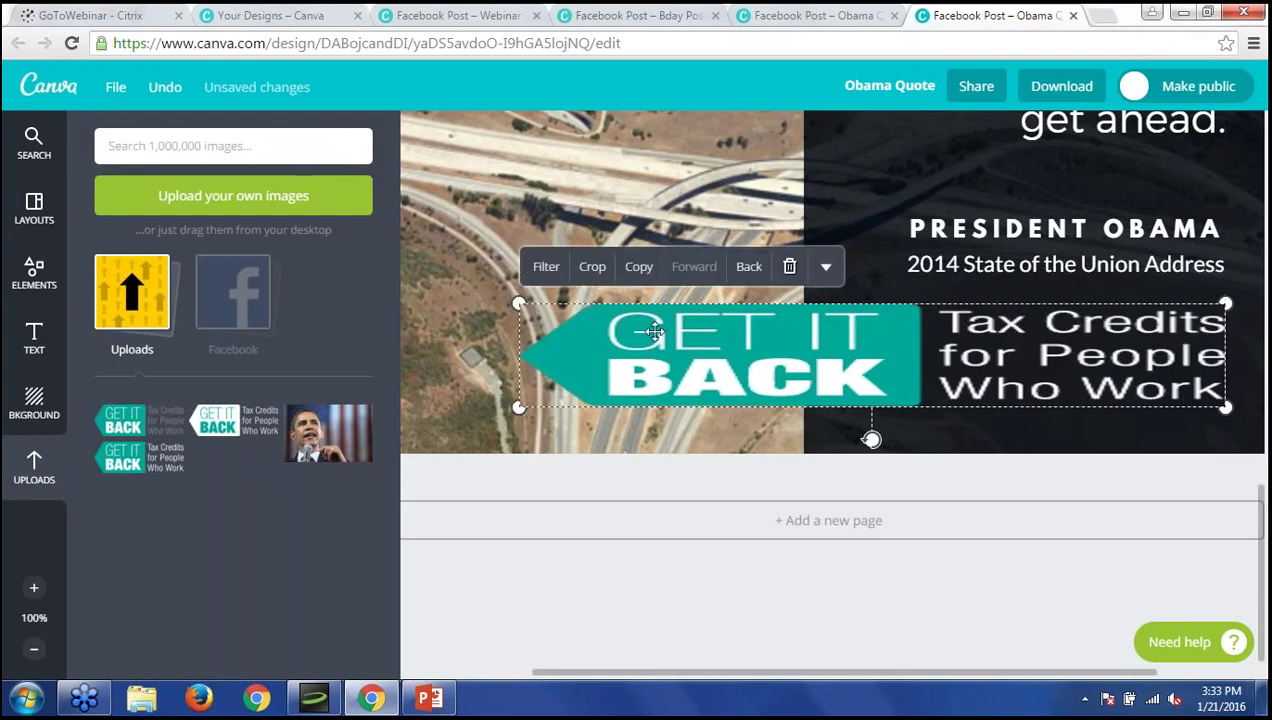
key(ctrl+z)
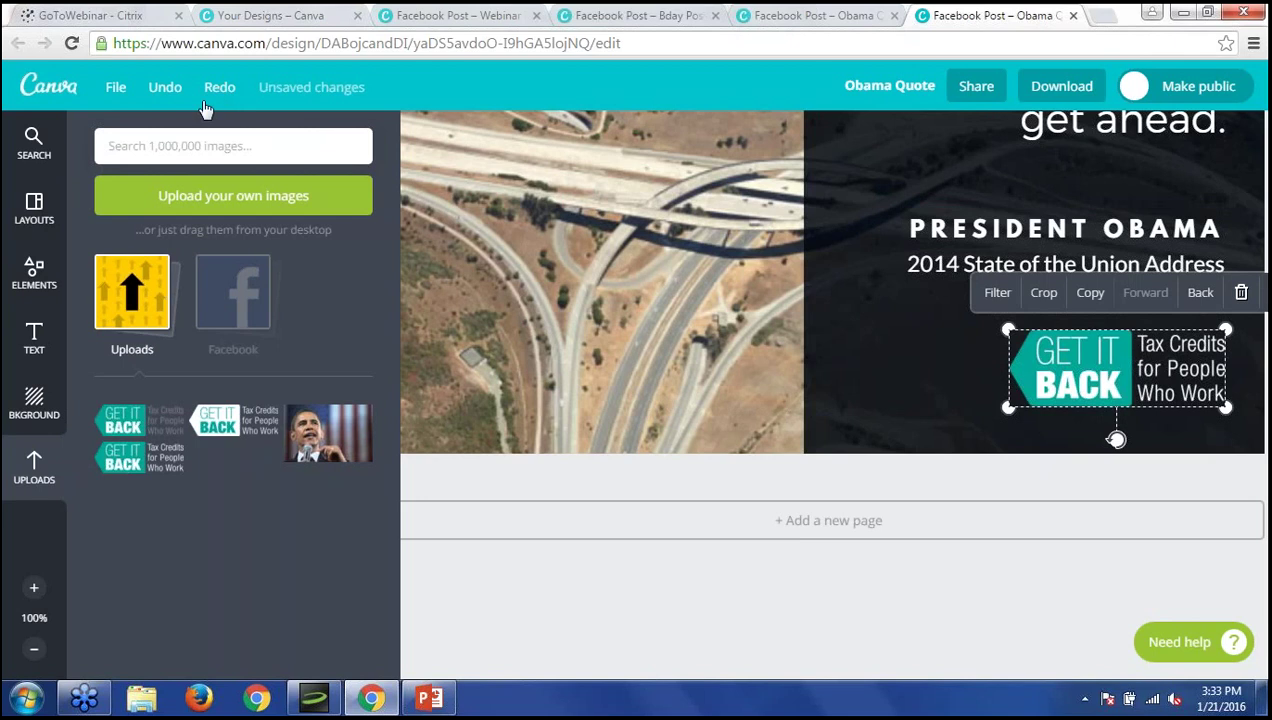
click(34, 650)
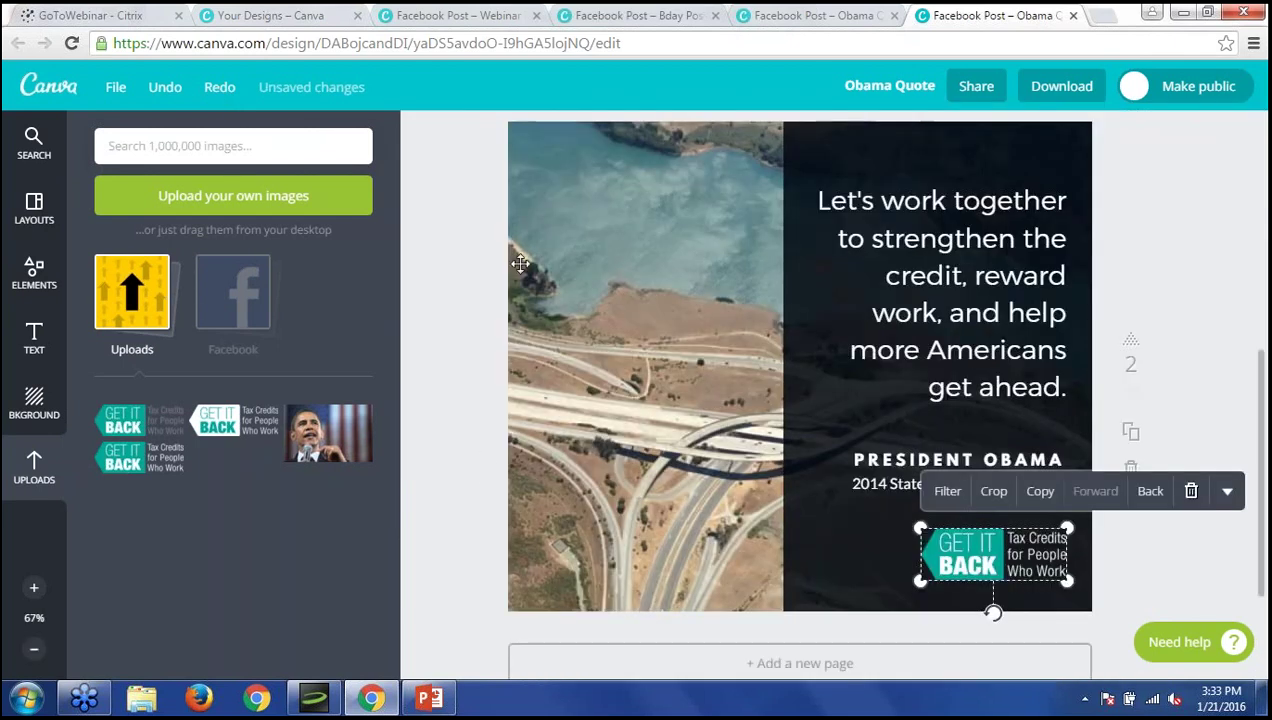
click(473, 250)
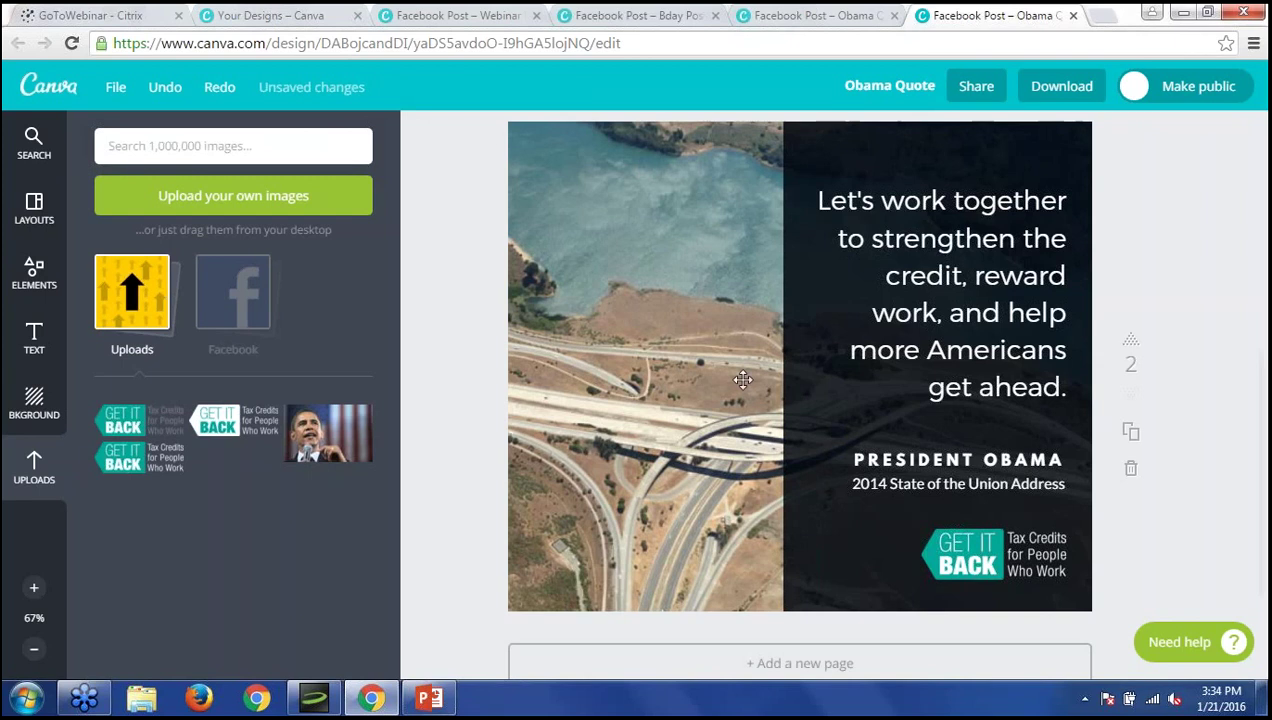
click(694, 355)
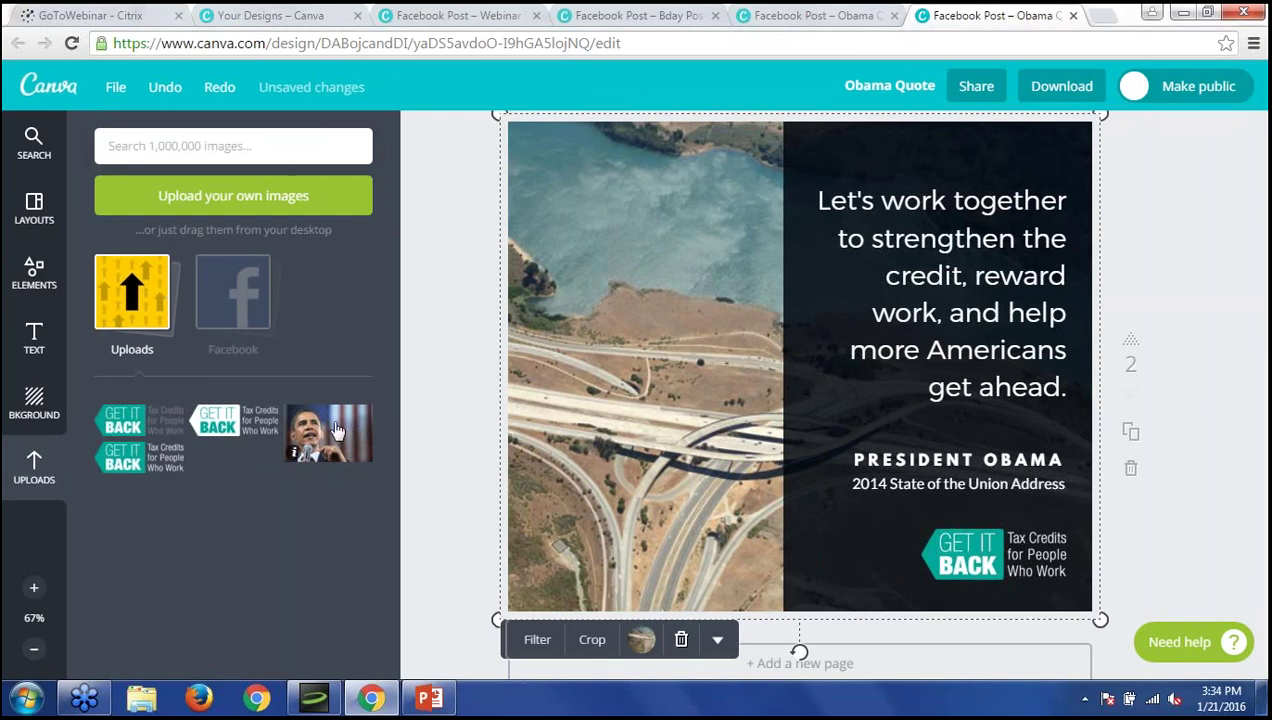
Swap the aerial highway background for the uploaded photo of the speaker holding a microphone.
drag(333, 435, 438, 312)
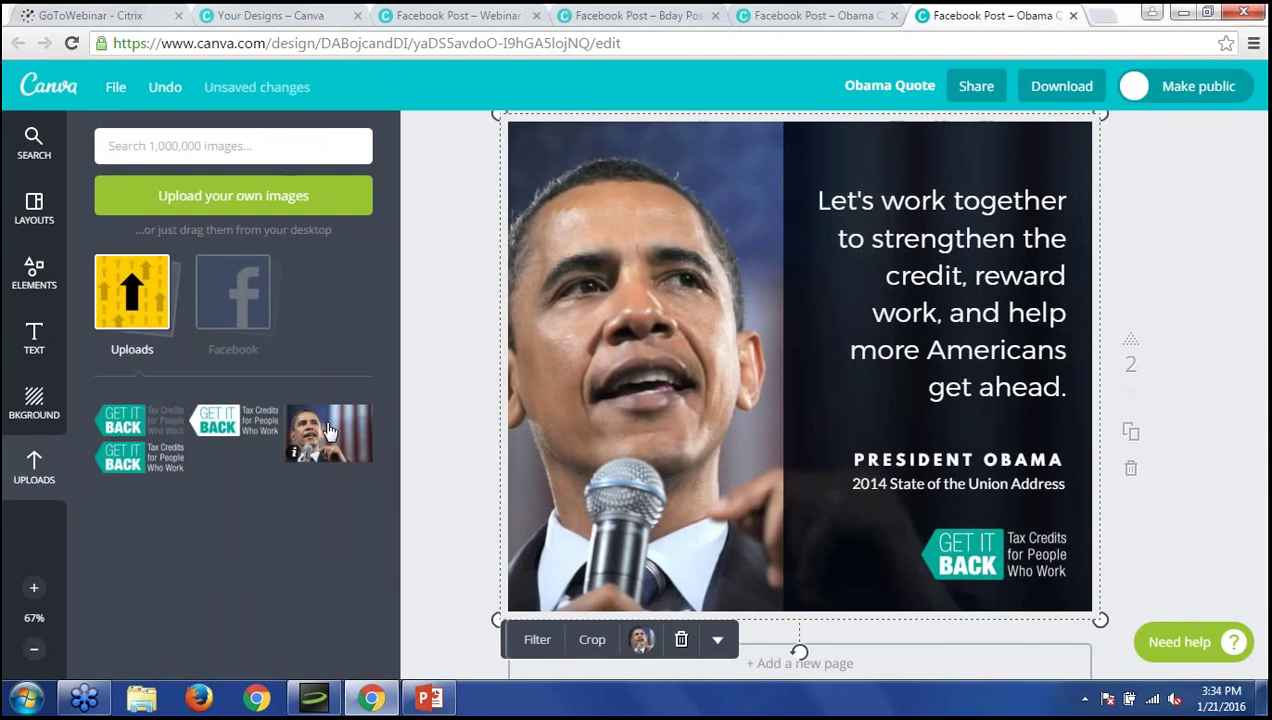
click(446, 309)
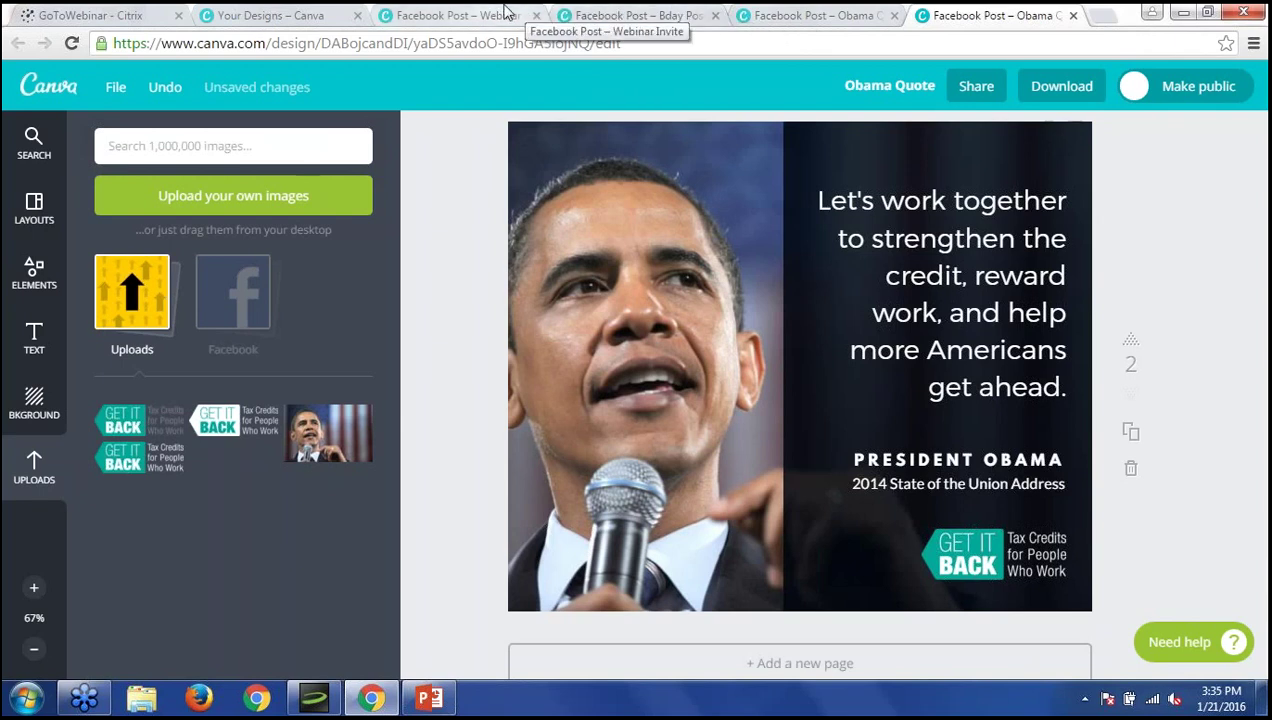
Switch to the Webinar Invite design, shift its tab right, and duplicate its page.
click(506, 12)
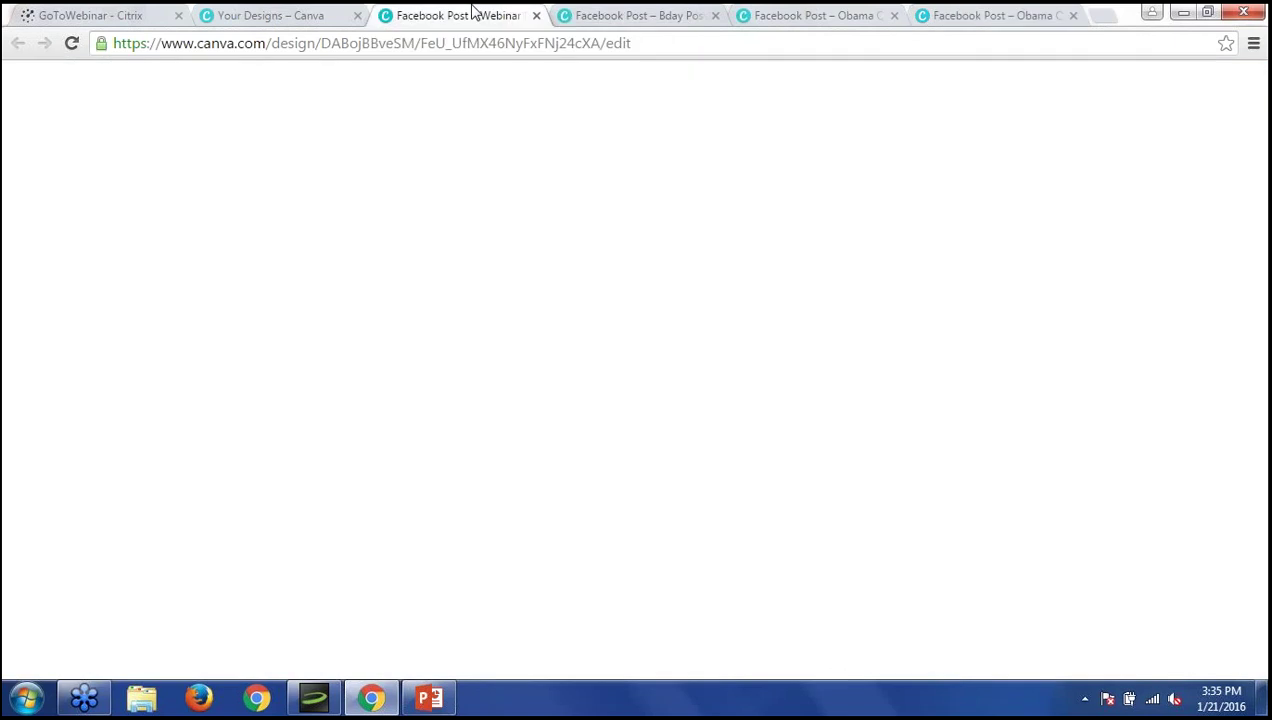
drag(506, 12, 619, 12)
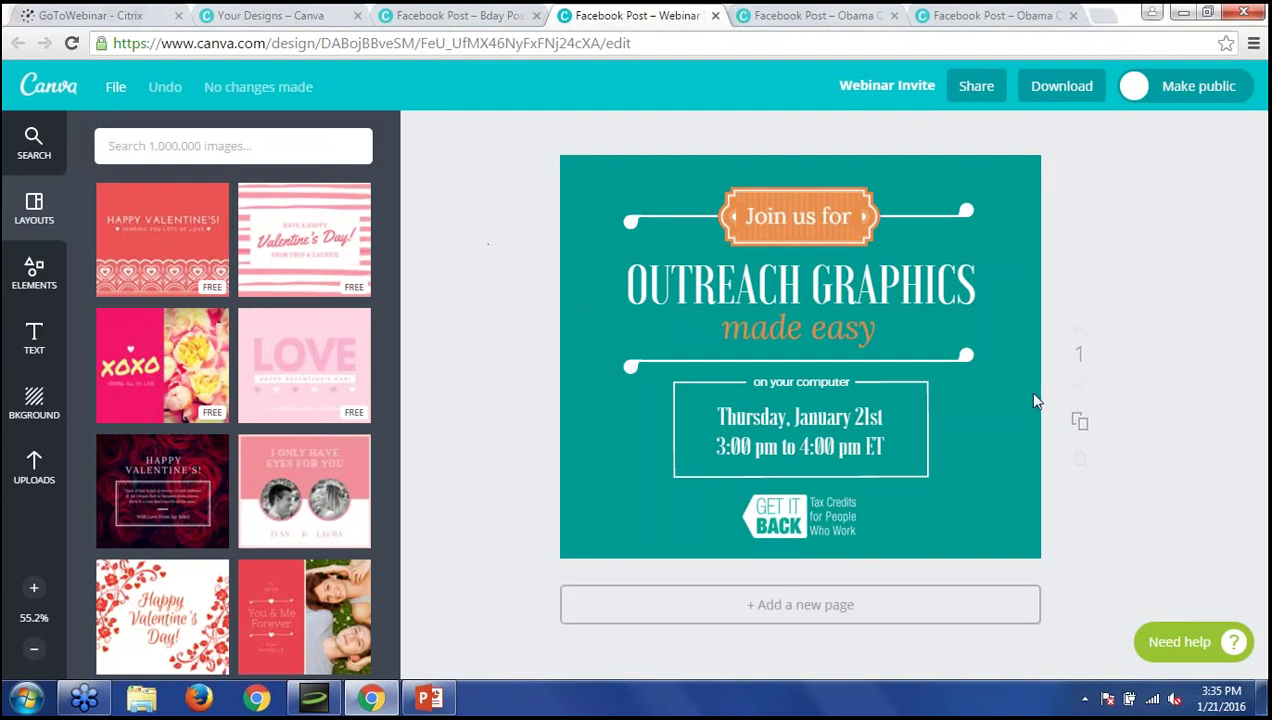
click(1081, 426)
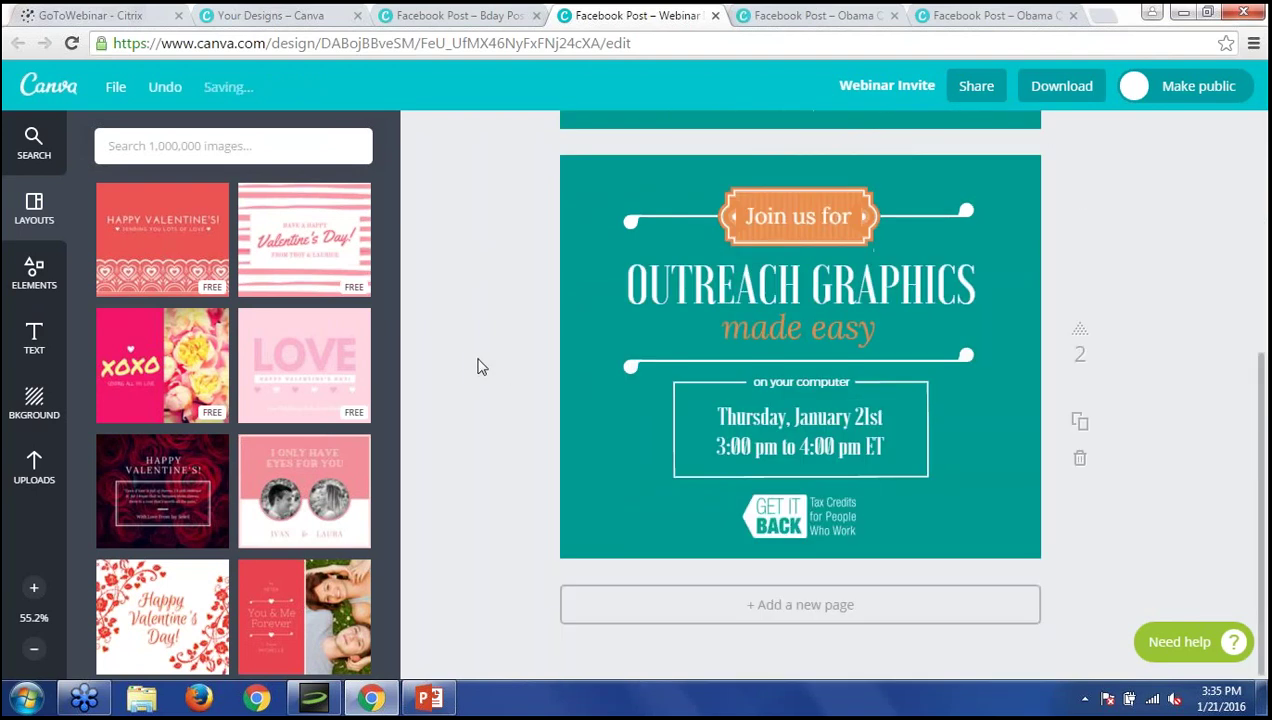
click(33, 589)
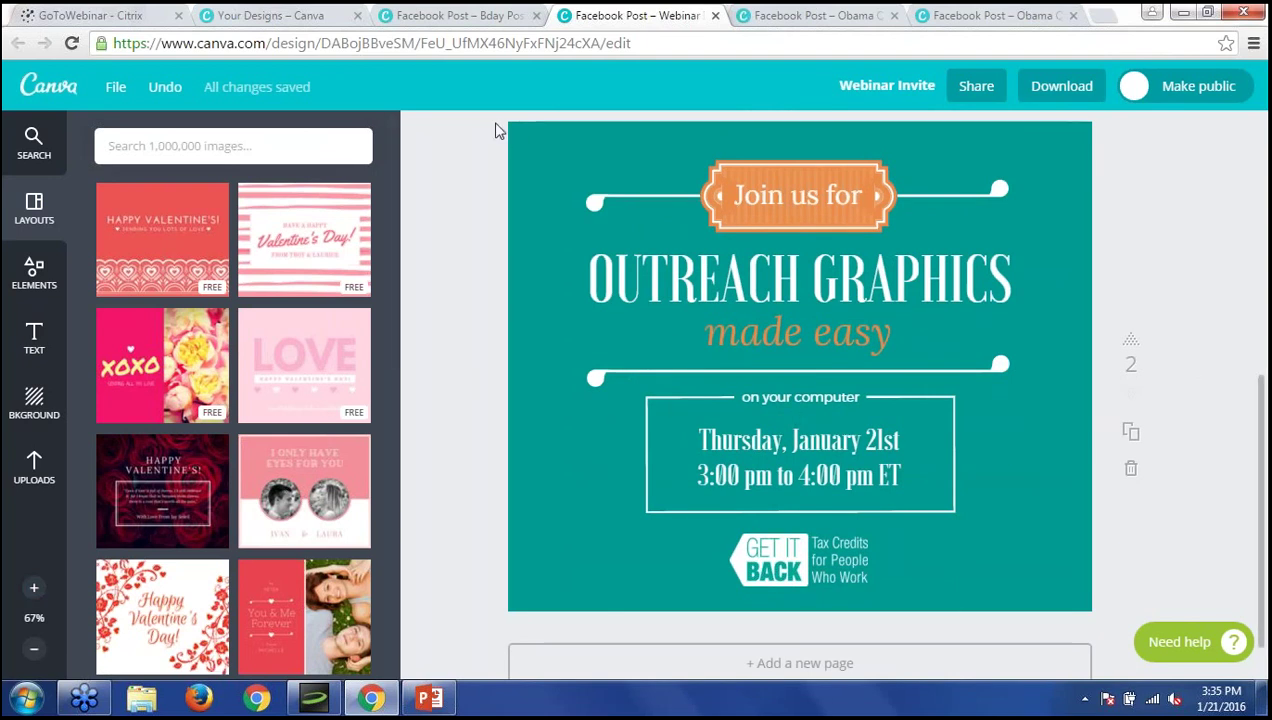
Delete all elements and the teal background from the copied page.
drag(479, 117, 1167, 615)
key(Delete)
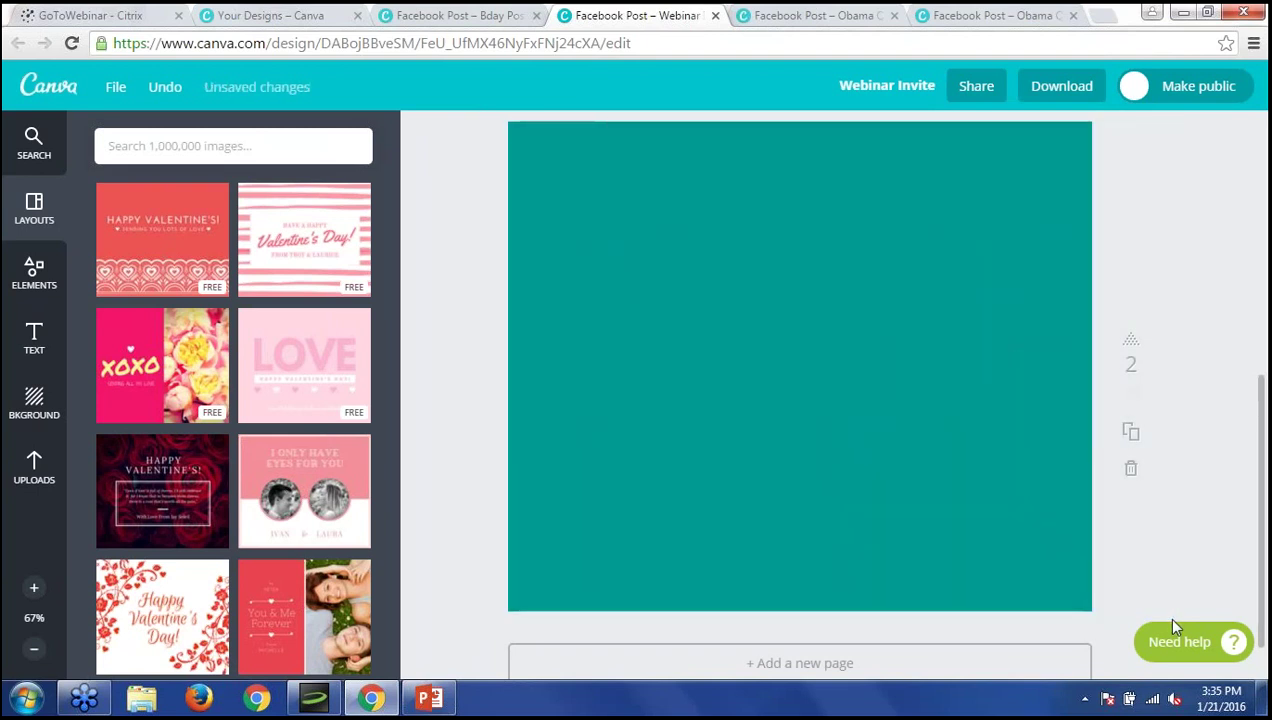
click(756, 431)
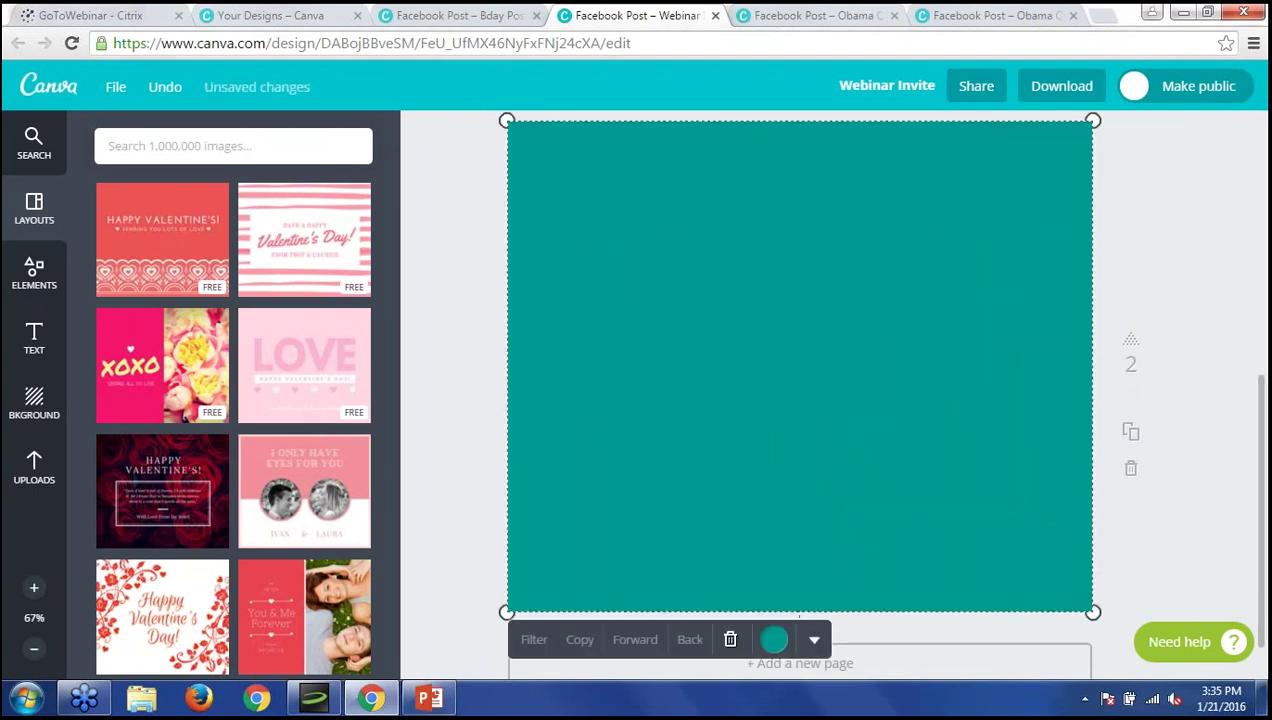
key(Delete)
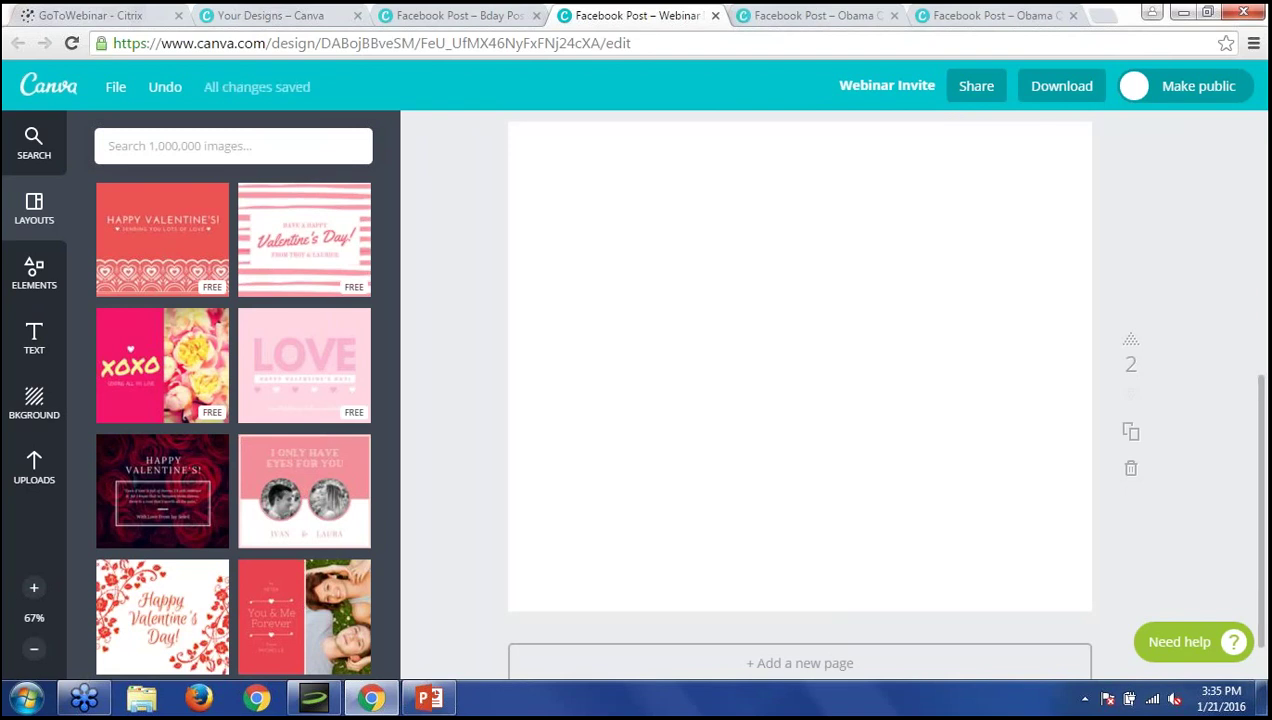
Browse the layout templates, then open the Holidays elements collection.
click(133, 142)
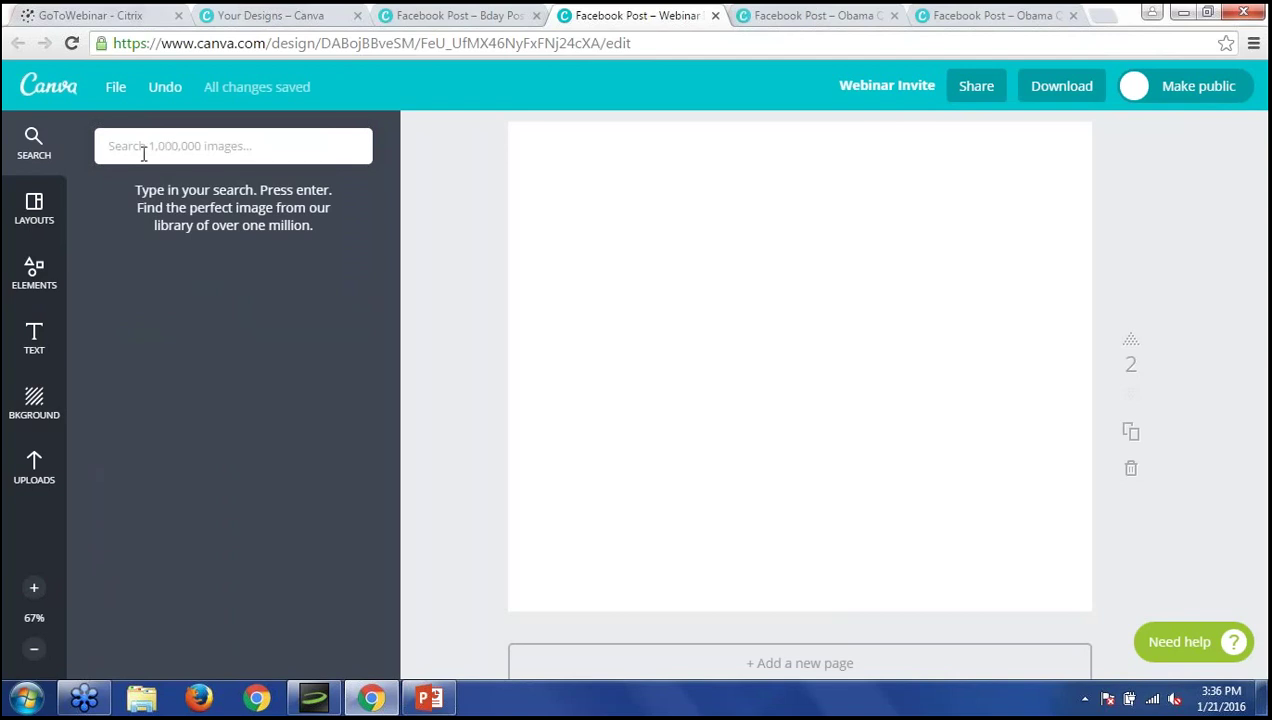
click(31, 222)
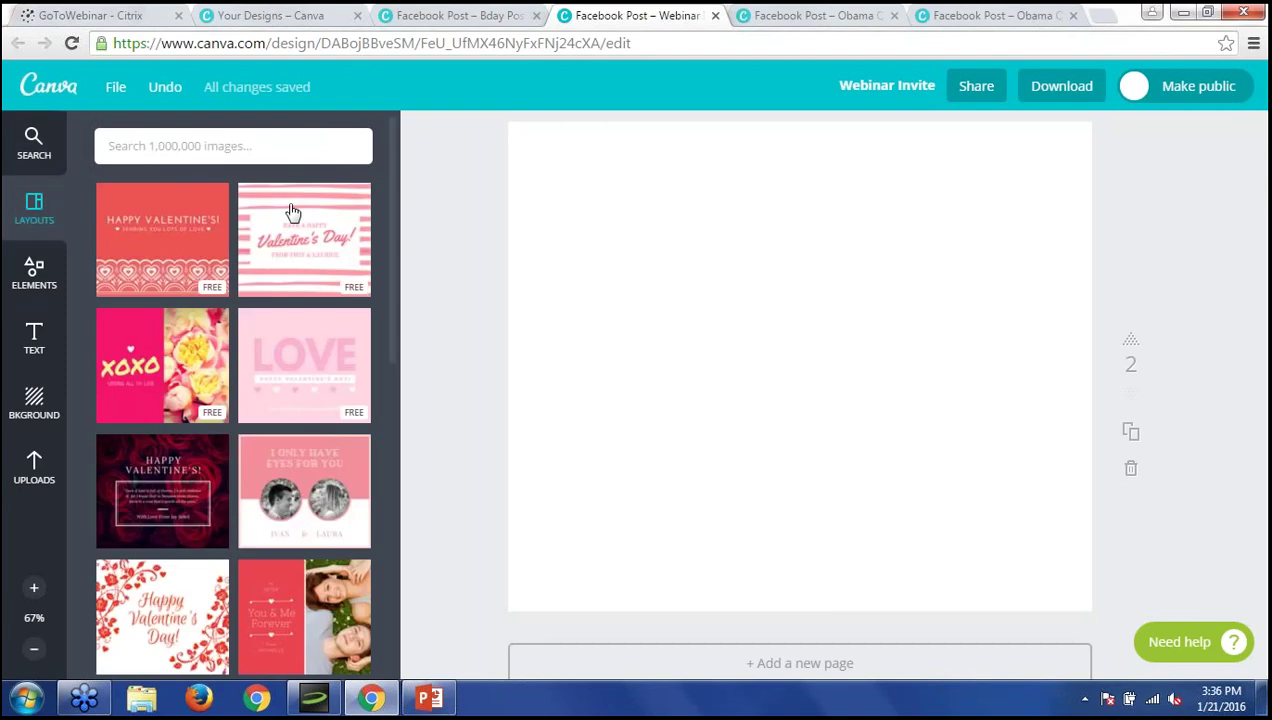
drag(389, 206, 382, 572)
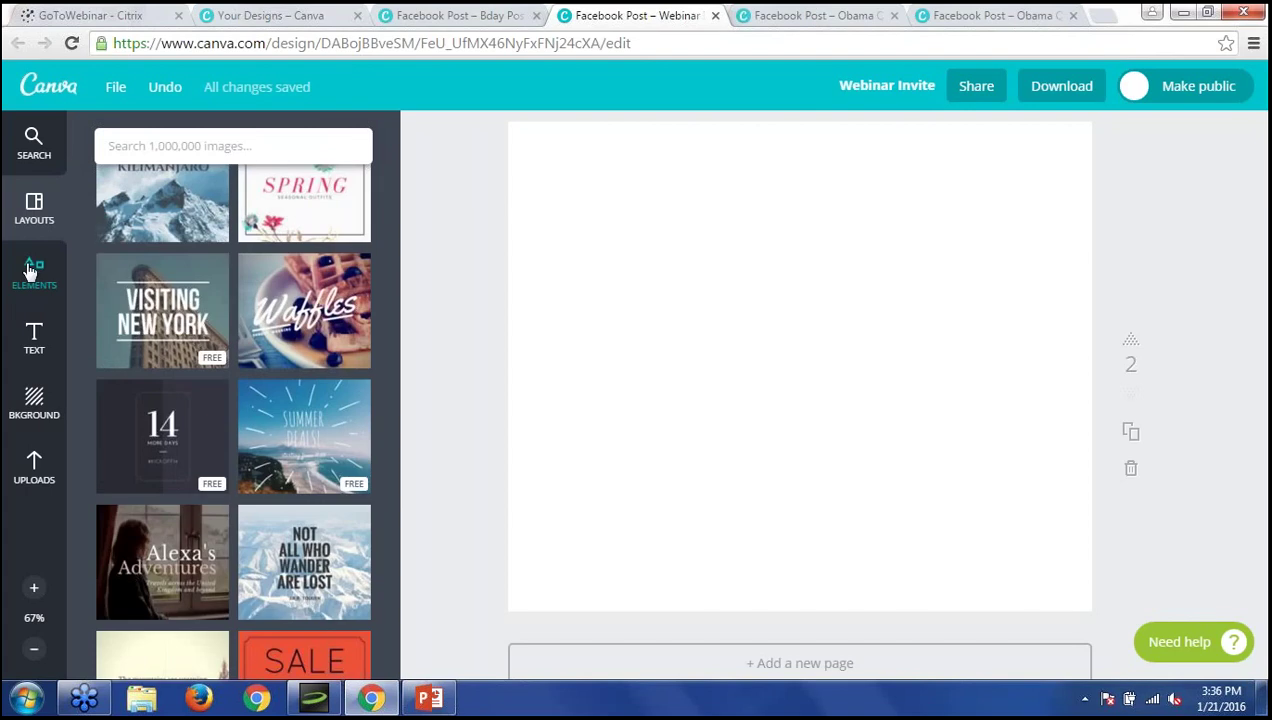
click(31, 272)
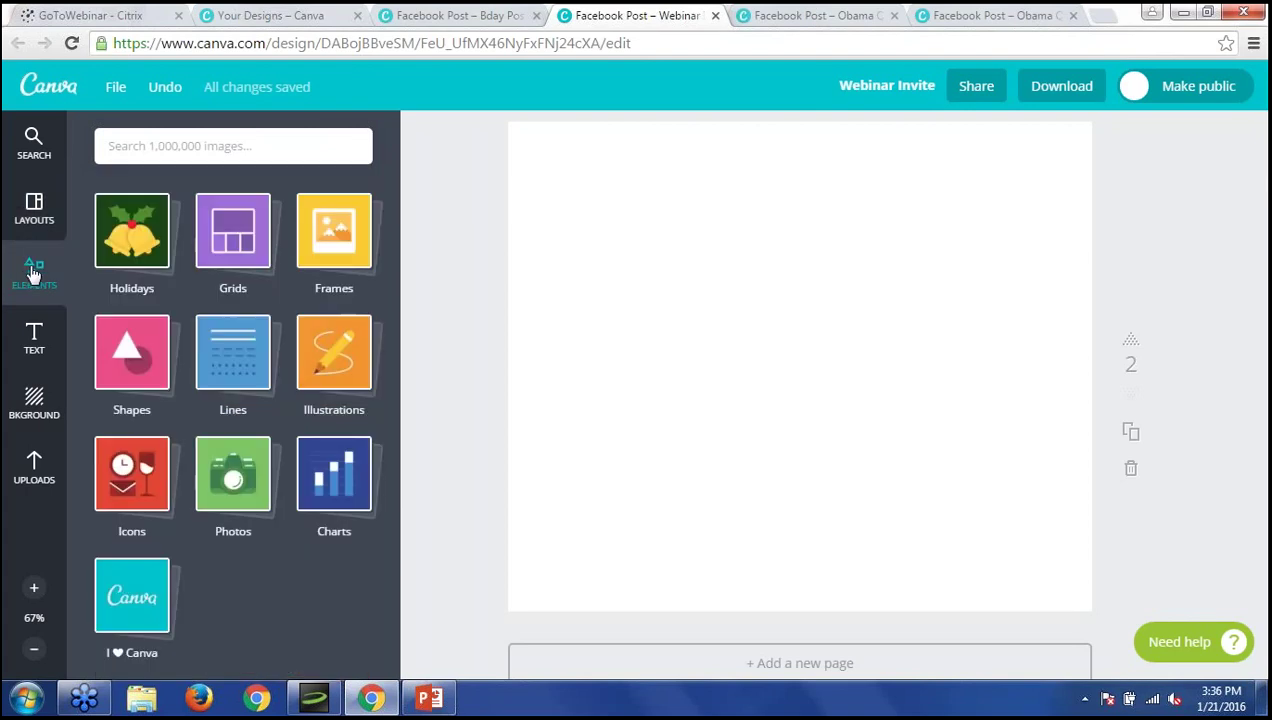
click(121, 249)
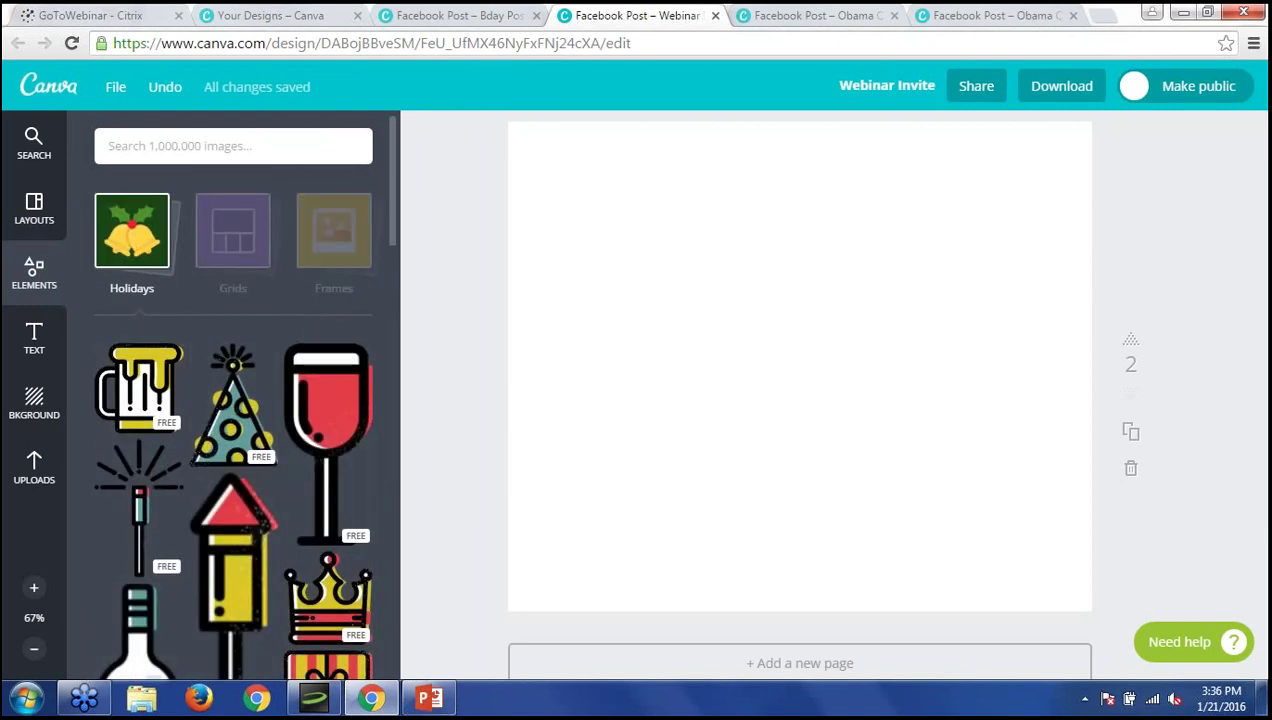
Try the holiday wine glass graphic, delete it, and return to the image search.
mouse_move(390, 212)
mouse_down()
mouse_move(383, 428)
mouse_move(391, 202)
mouse_up()
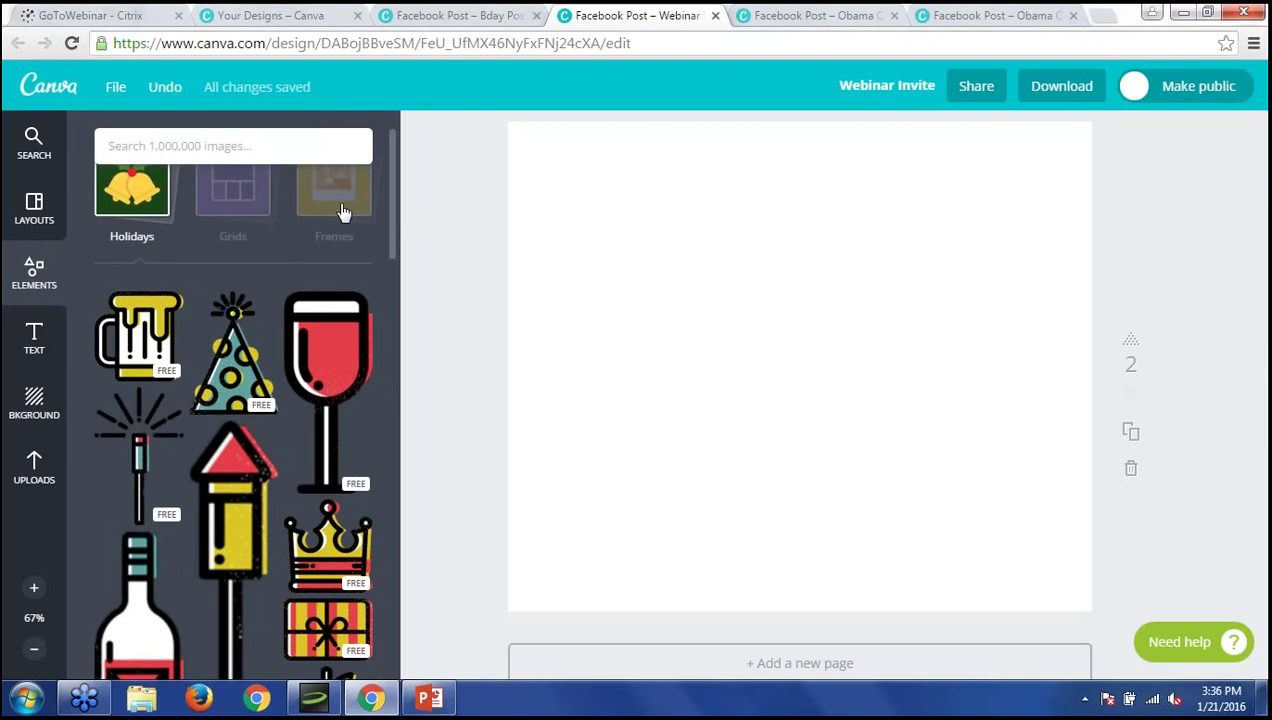
drag(392, 182, 395, 167)
scroll(395, 168, up, 1)
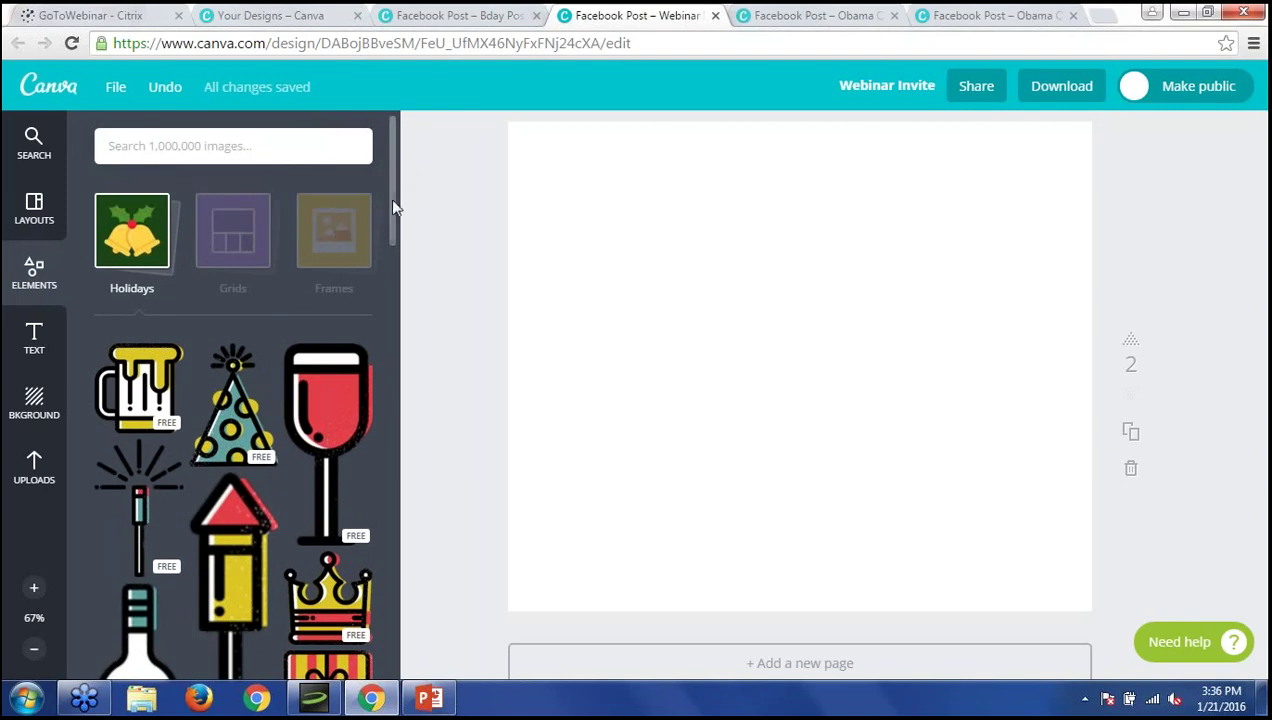
drag(391, 225, 391, 175)
click(330, 255)
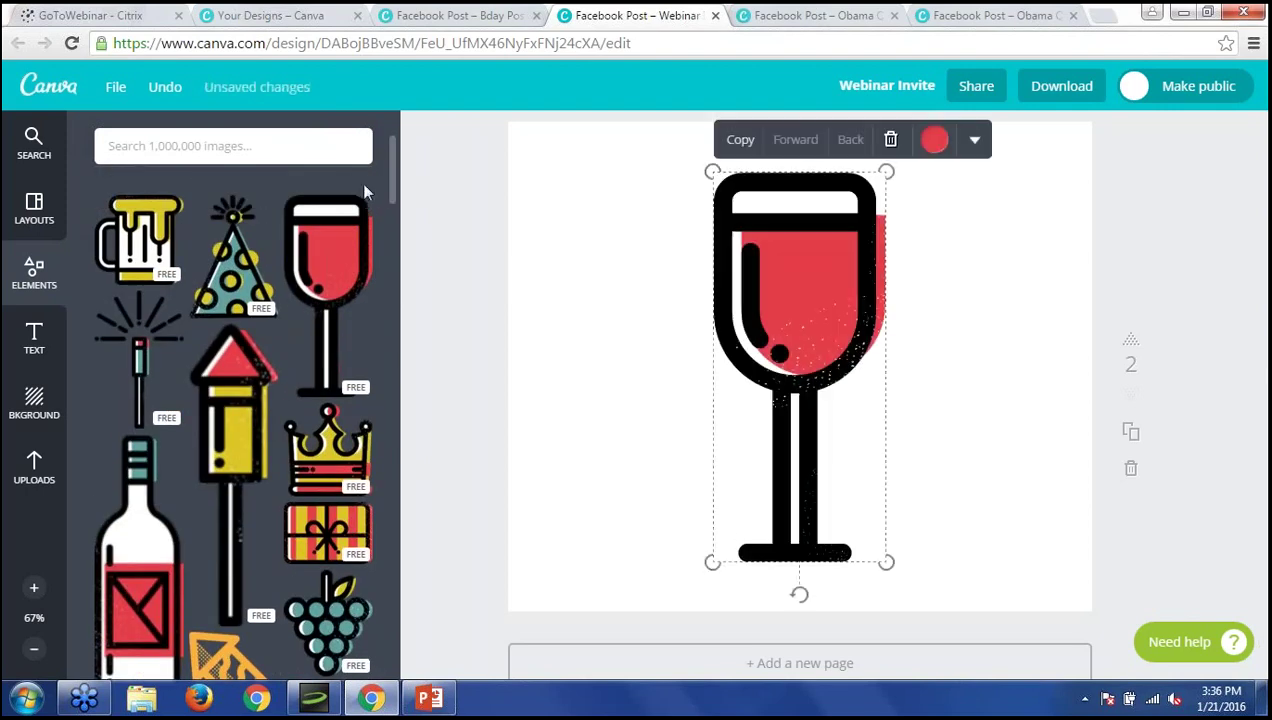
click(891, 140)
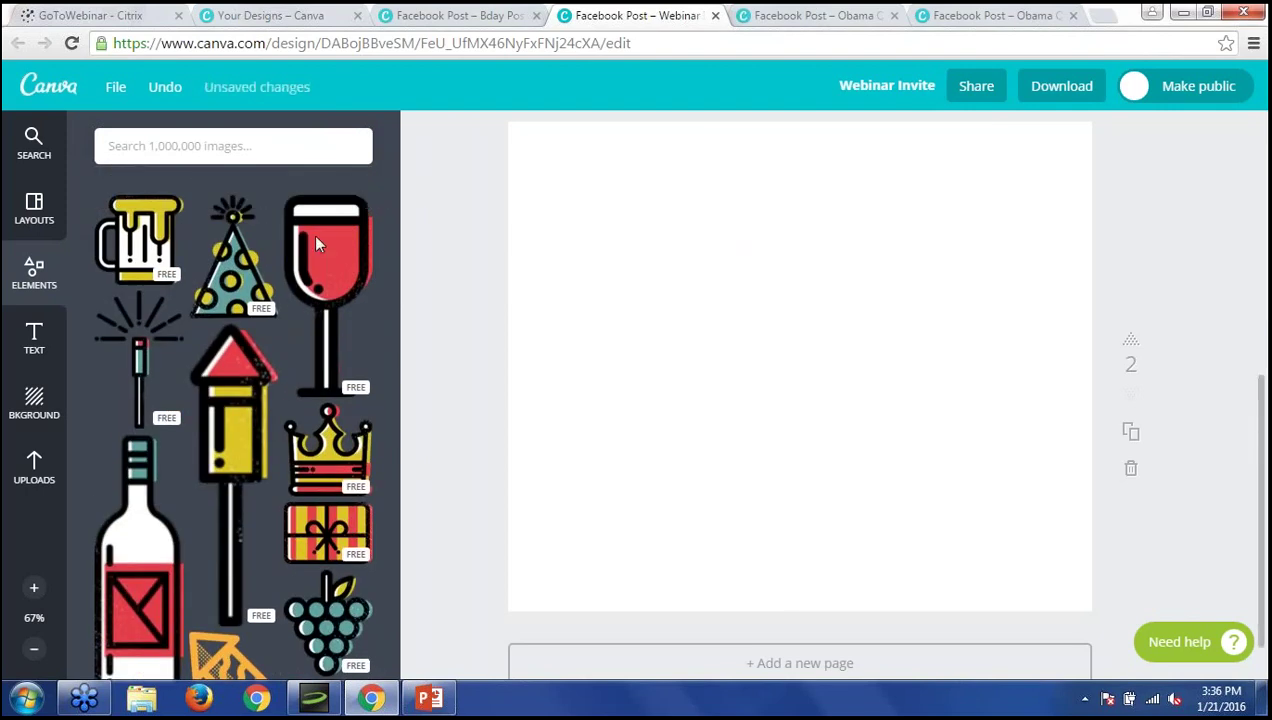
drag(391, 178, 404, 150)
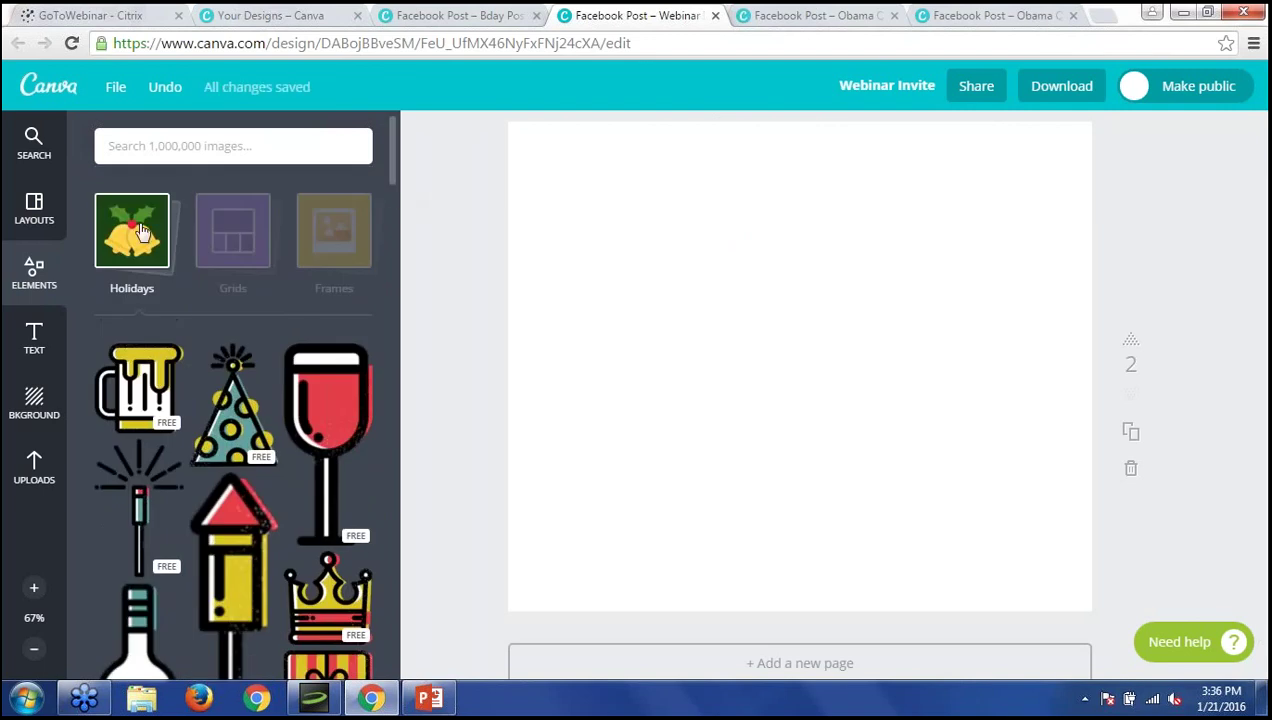
click(334, 235)
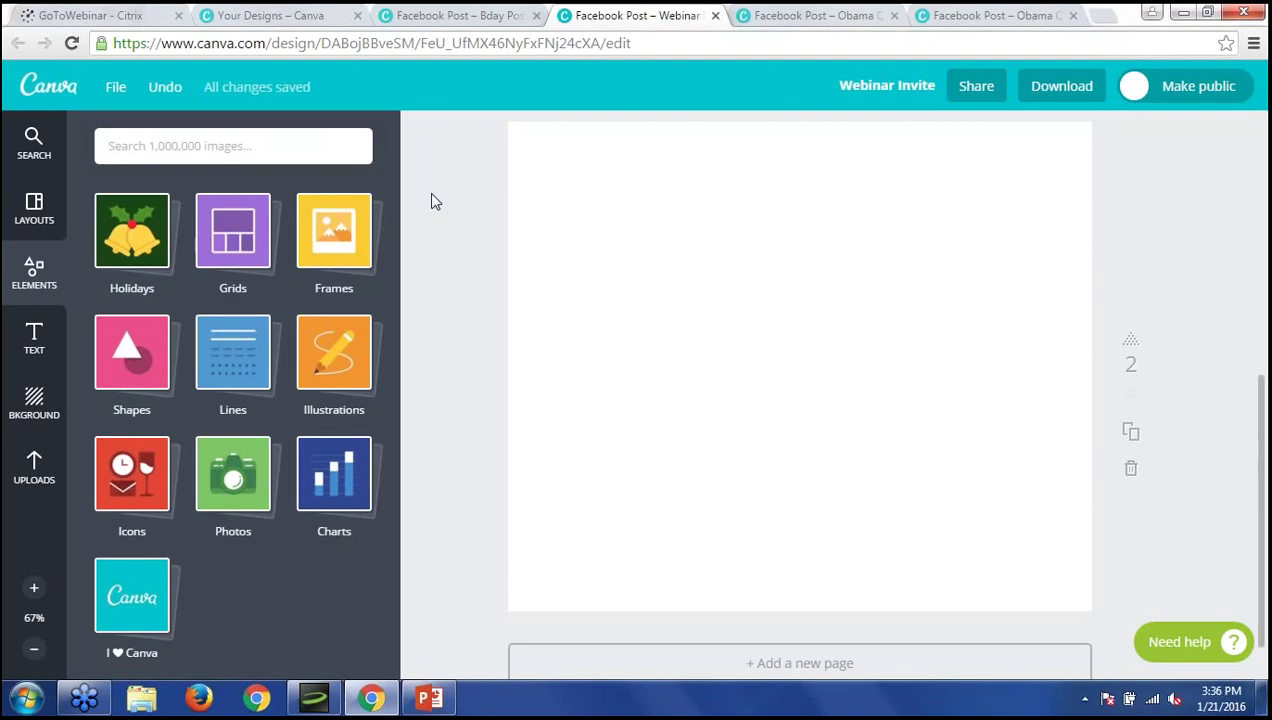
click(276, 138)
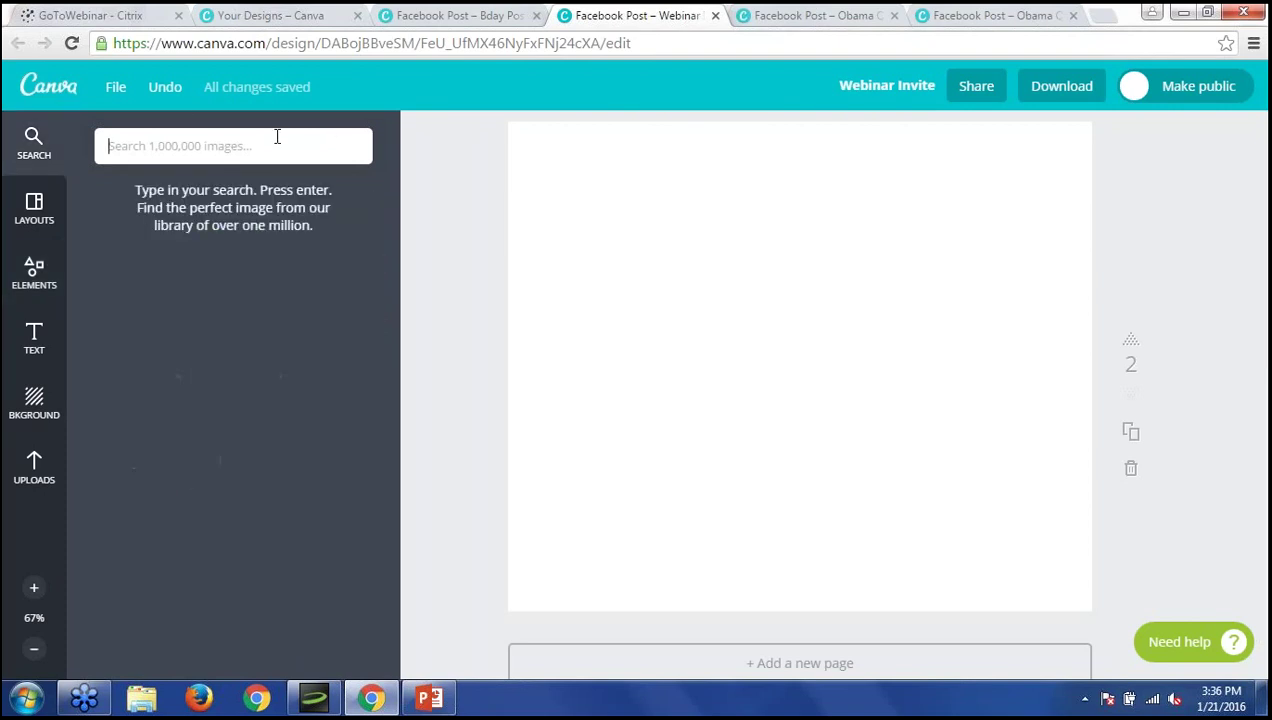
Search 'vintage labels' and place the teal 'text here' label near the page top.
text(l)
text(vintage)
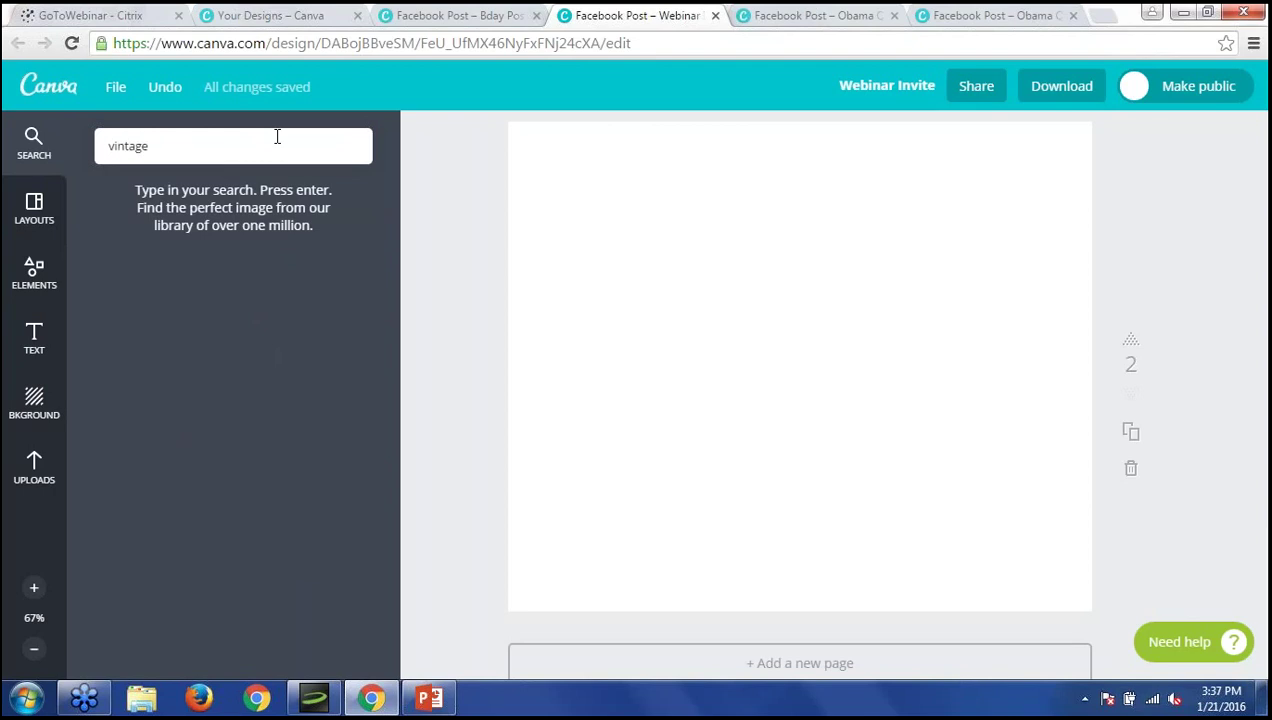
text( labels)
key(Return)
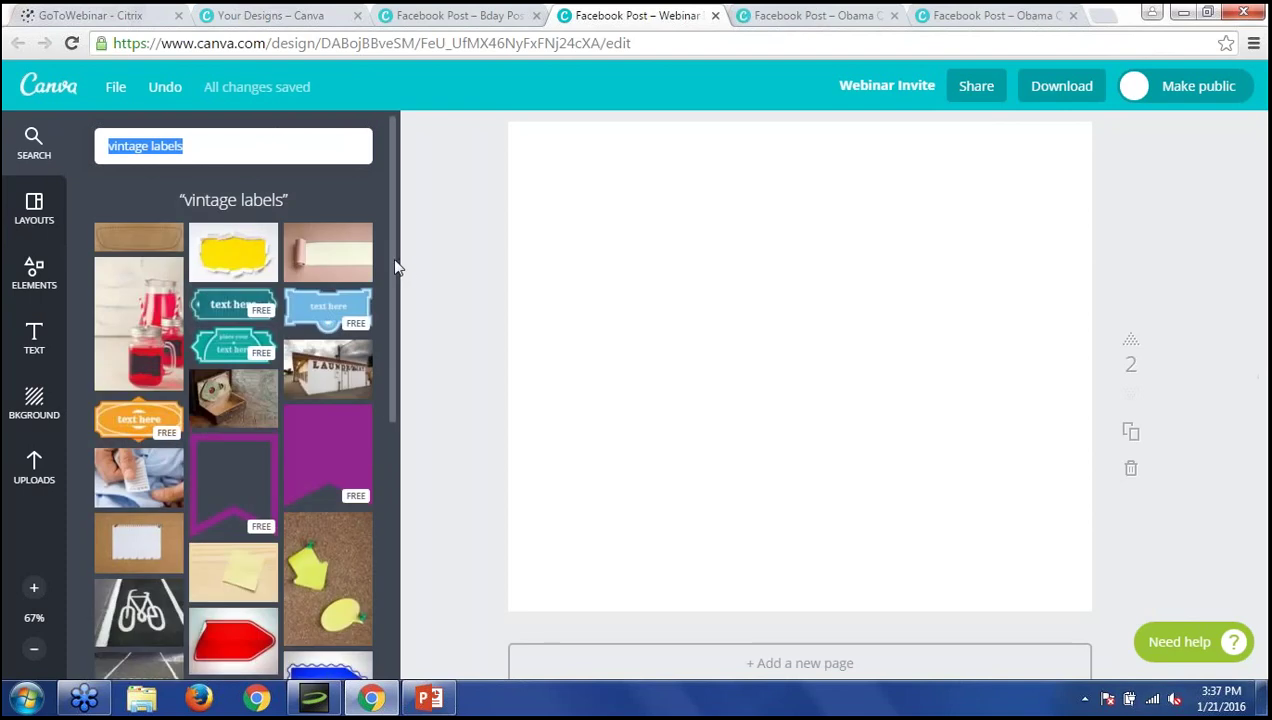
mouse_move(391, 264)
mouse_down()
mouse_move(383, 537)
mouse_move(394, 255)
mouse_up()
click(210, 155)
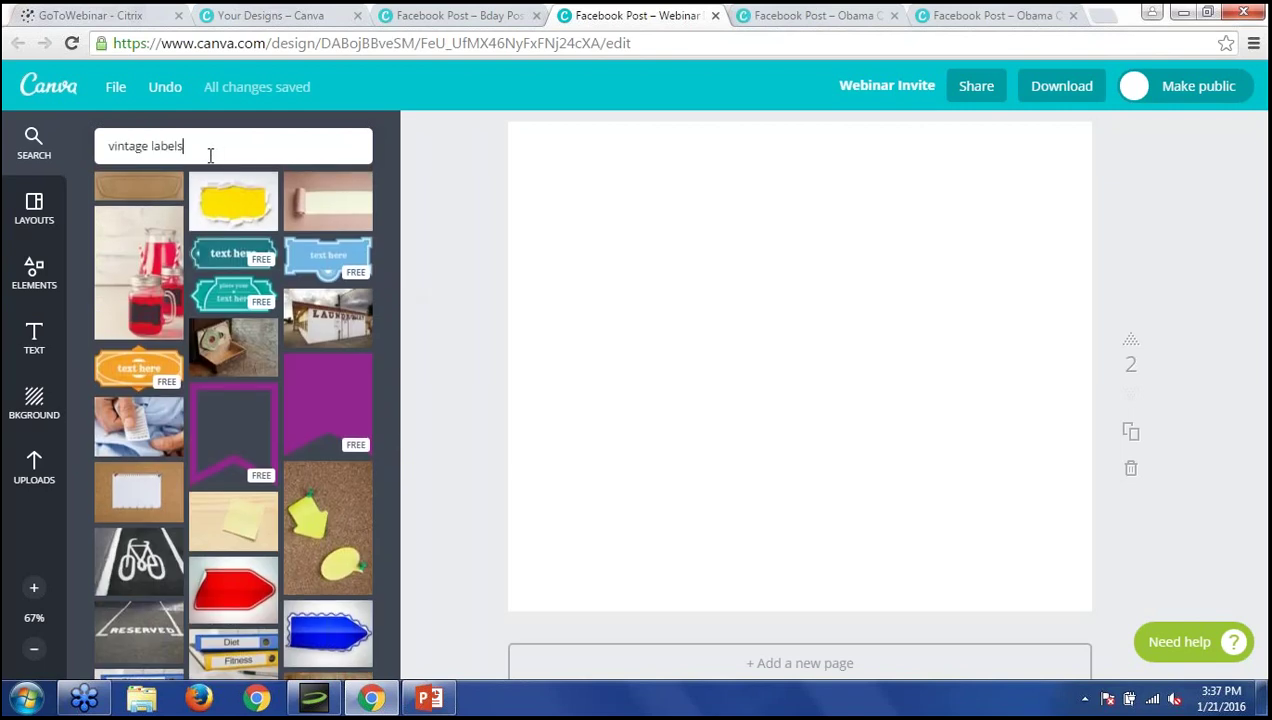
click(224, 262)
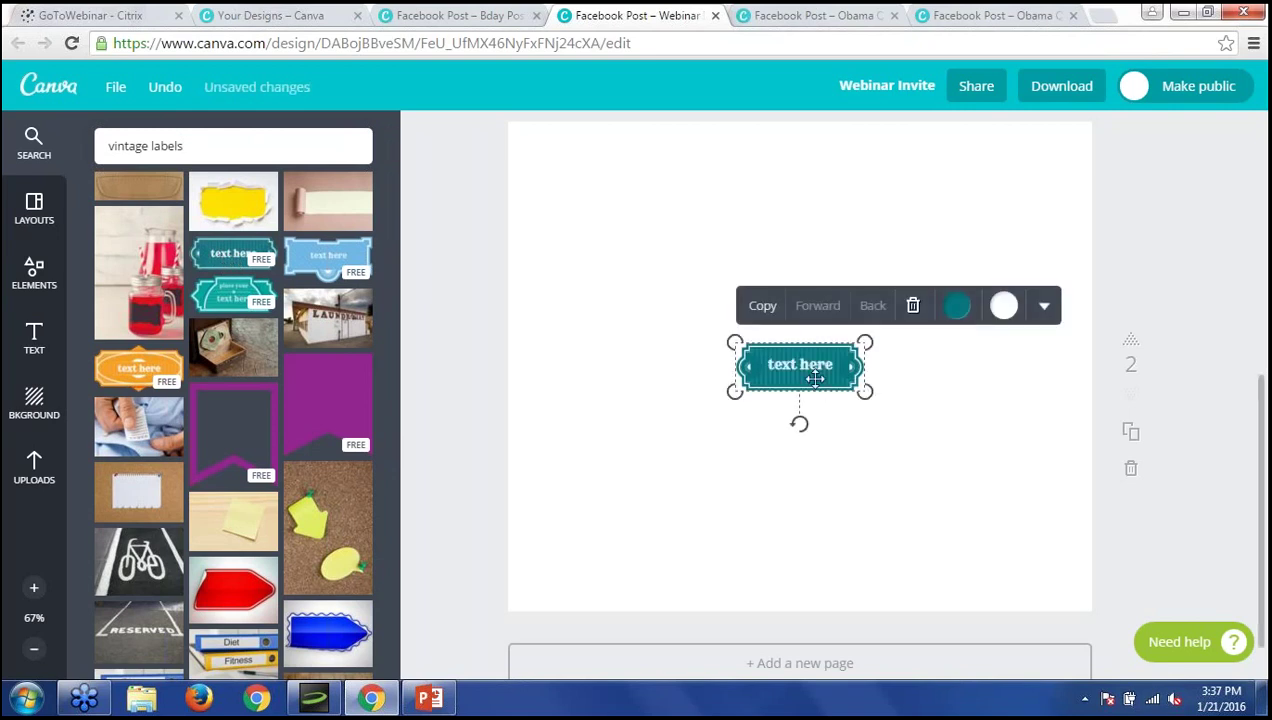
drag(817, 364, 805, 198)
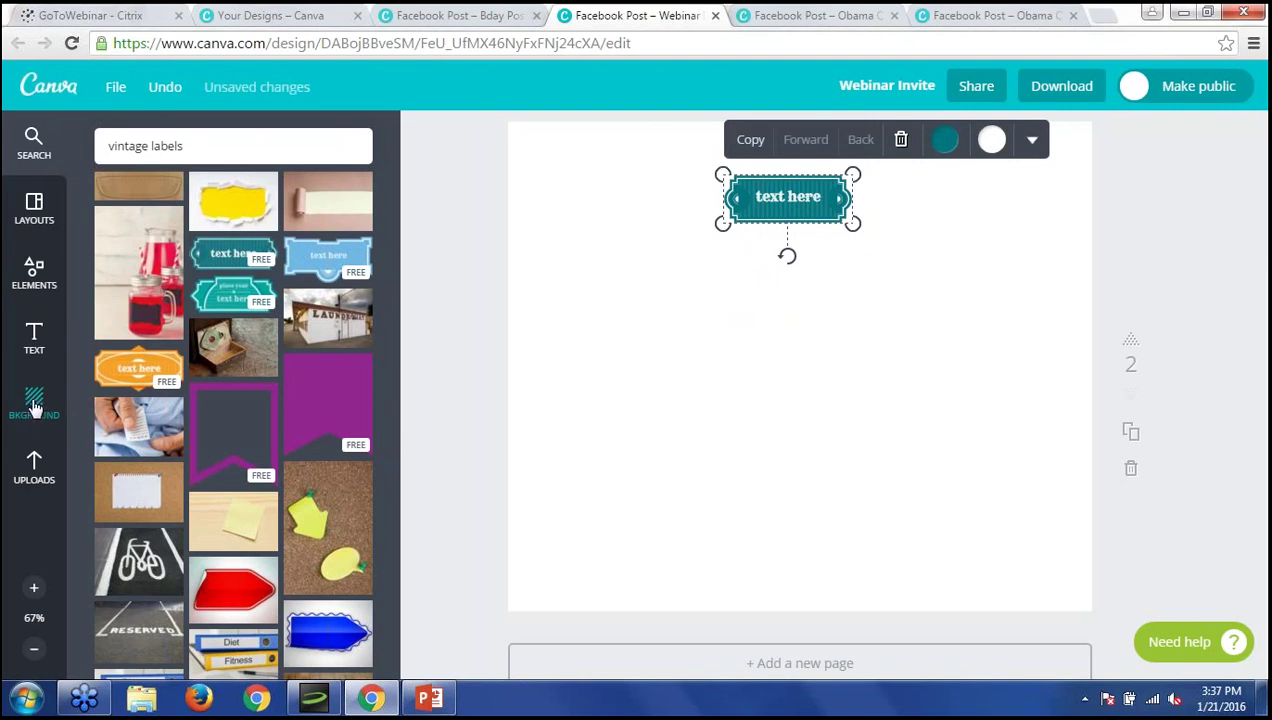
Apply the dark teal background swatch and recolour the 'text here' vintage label orange.
click(34, 405)
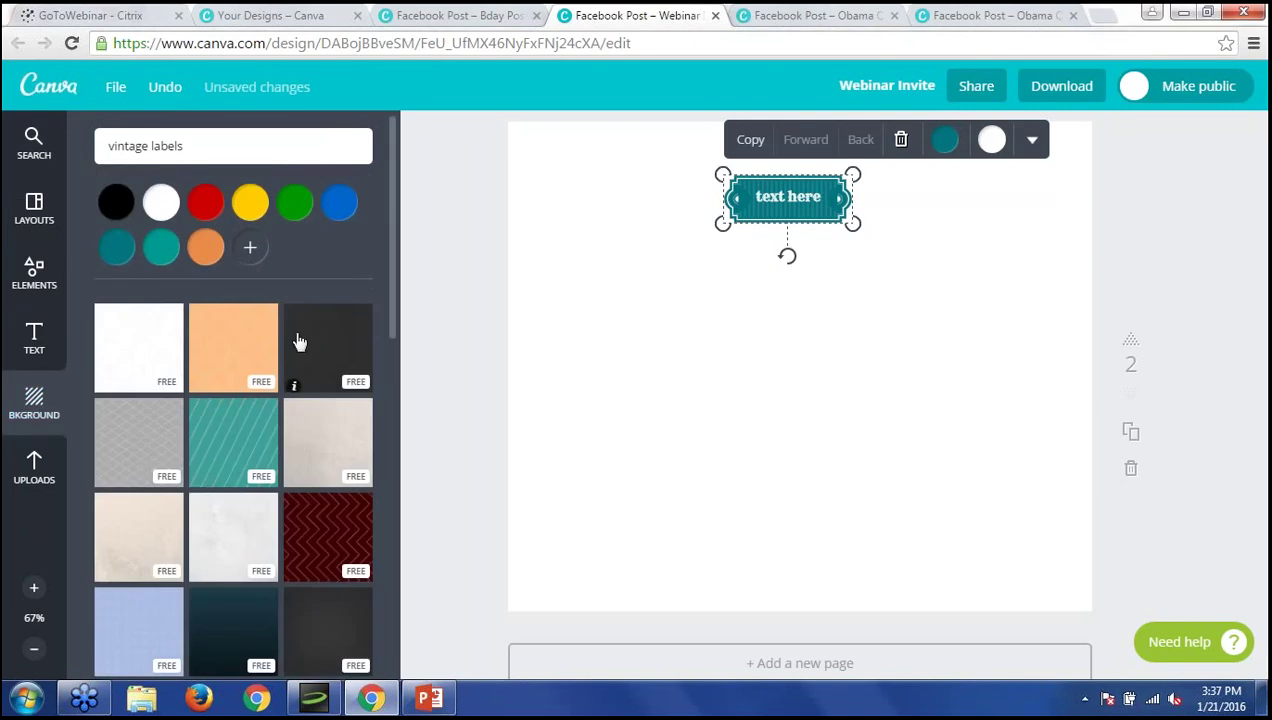
click(117, 247)
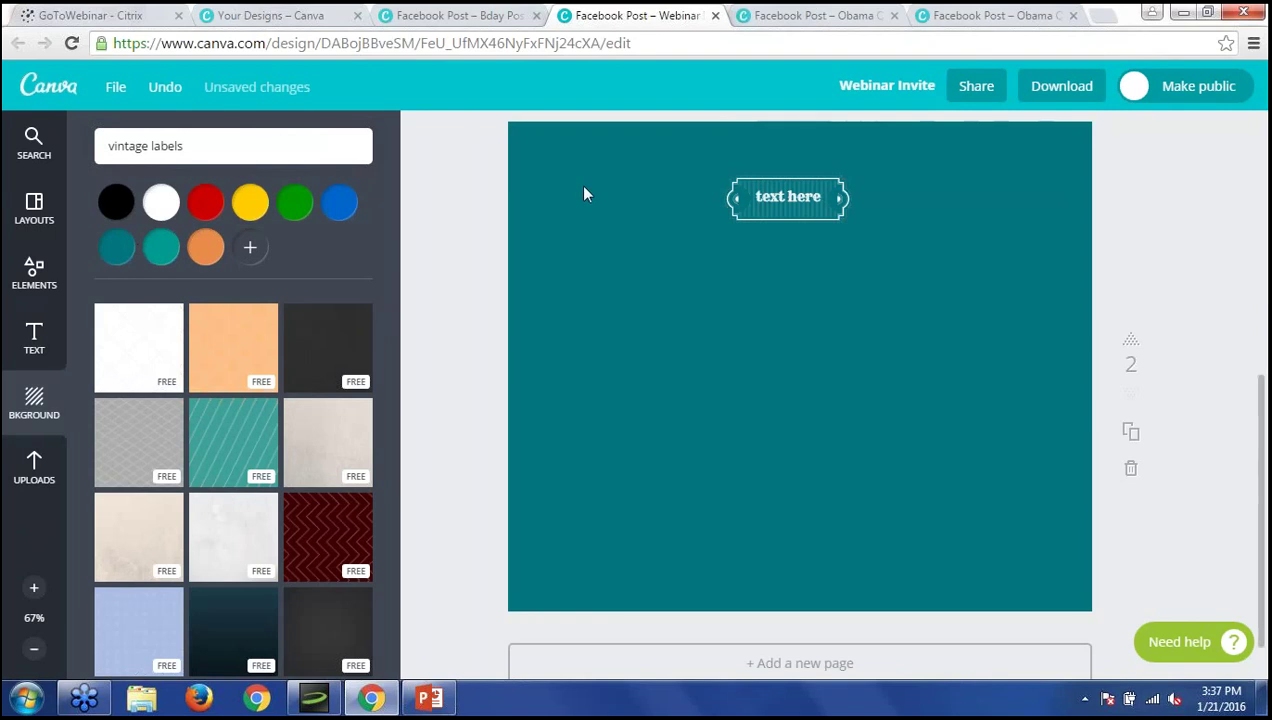
double_click(786, 194)
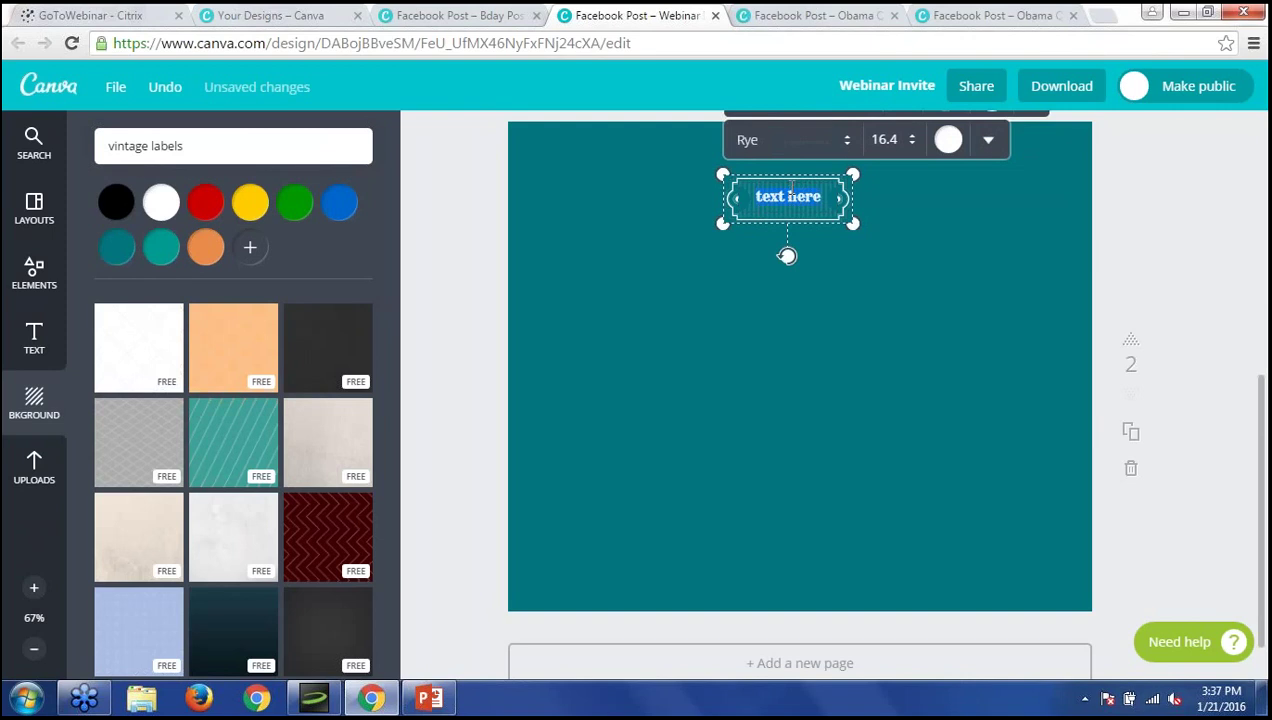
click(784, 176)
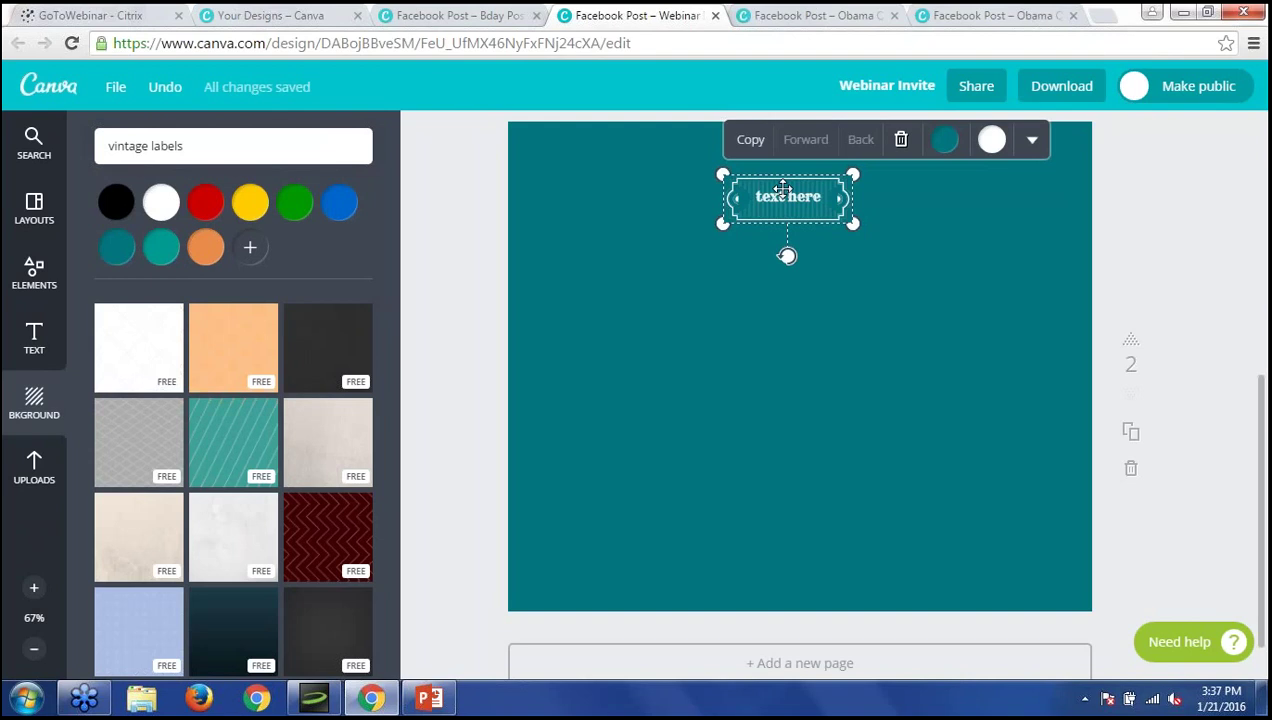
click(943, 141)
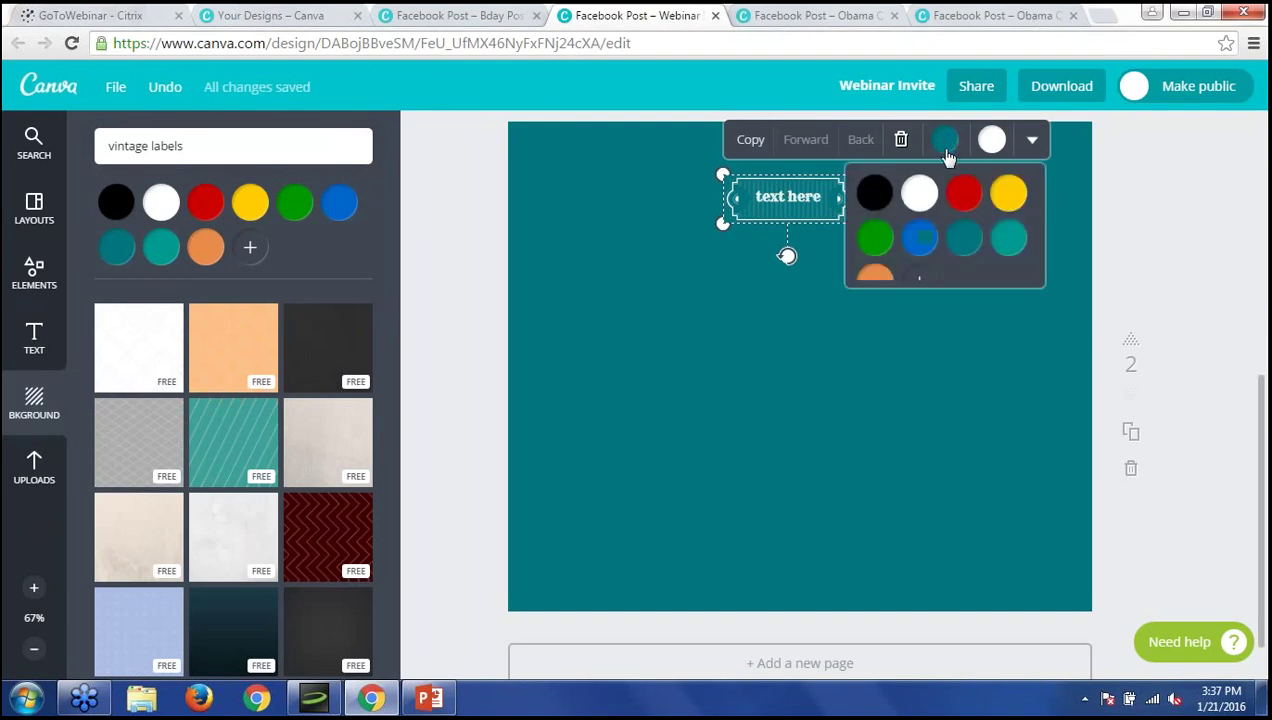
click(874, 273)
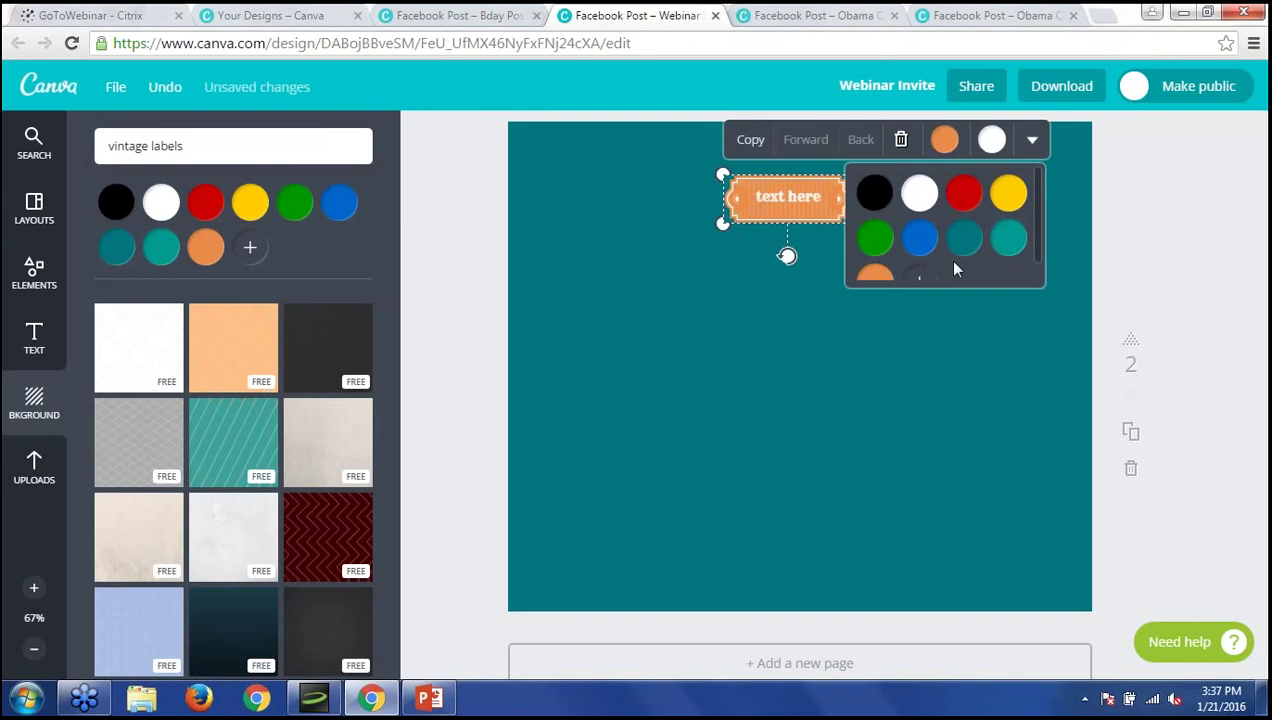
scroll(953, 266, down, 1)
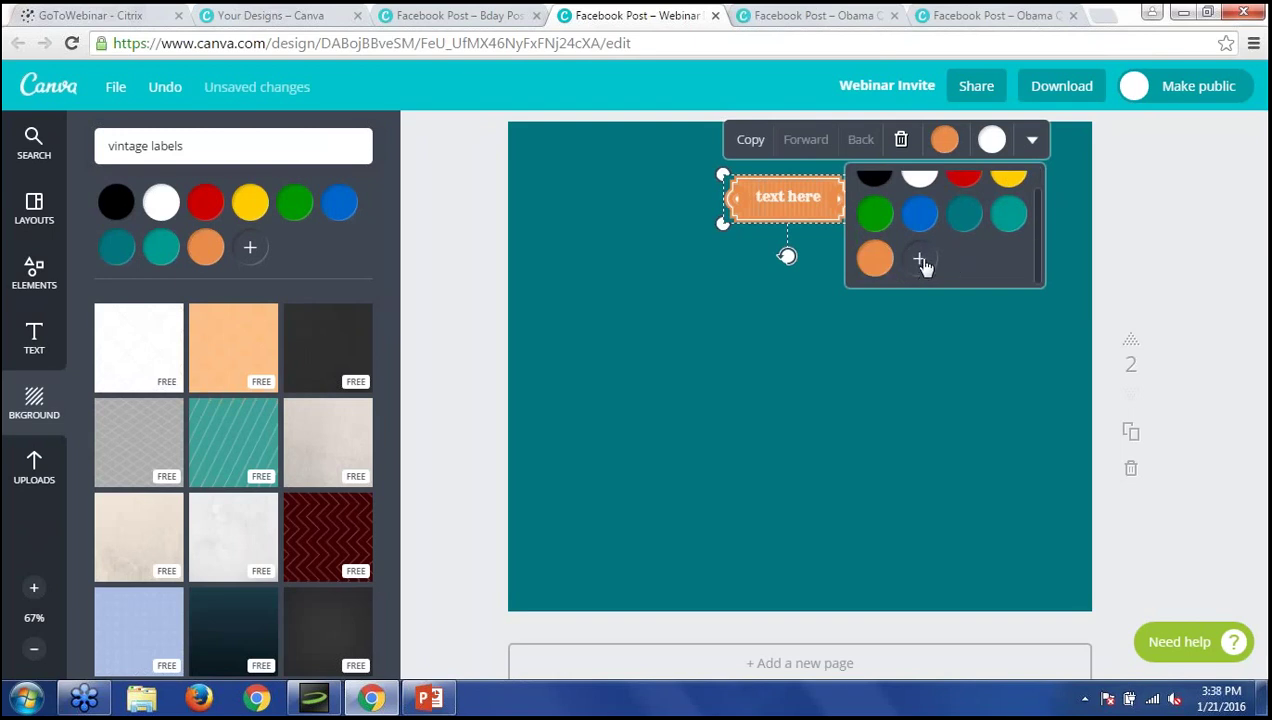
Preview the custom colour picker, then delete the label's 'text here' placeholder wording.
click(920, 262)
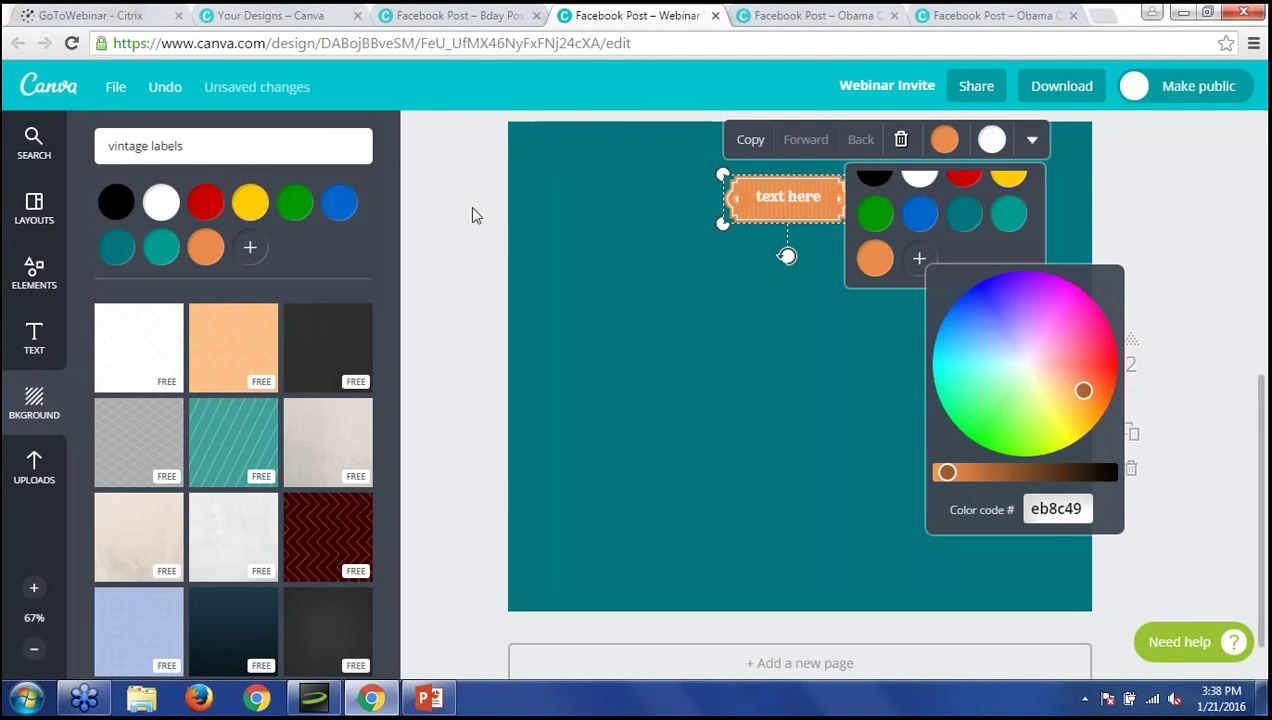
click(1167, 199)
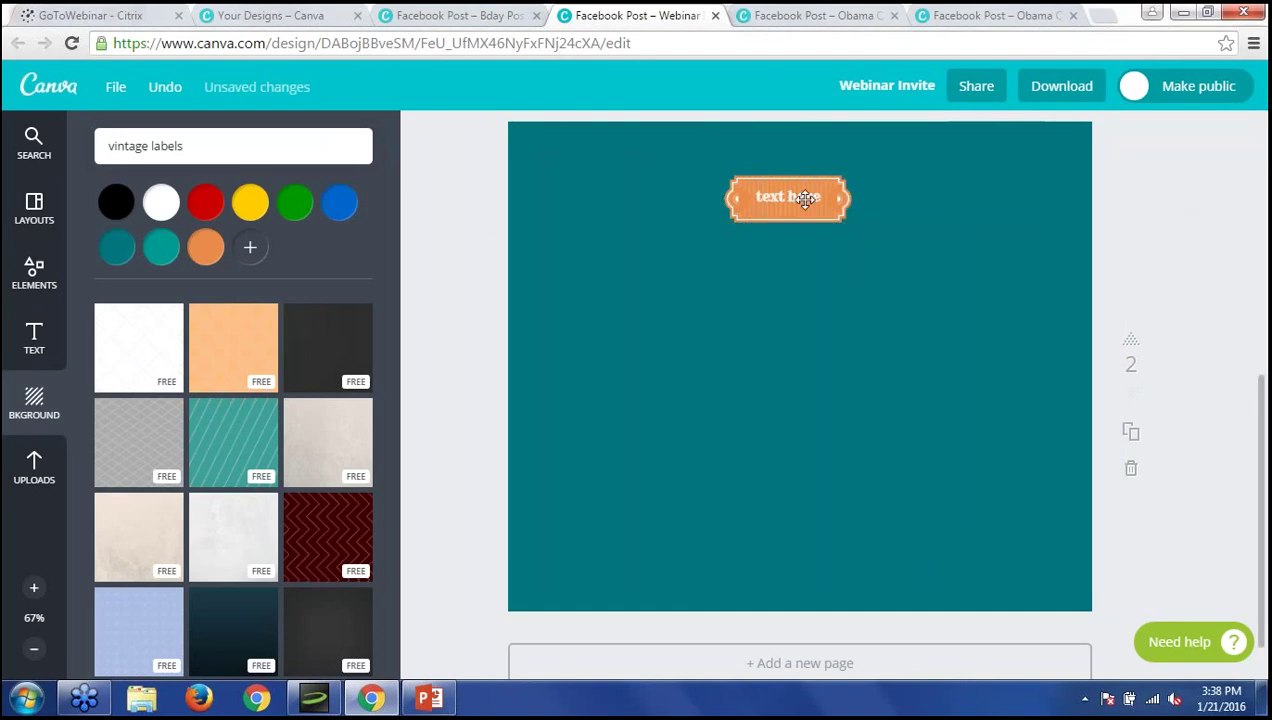
click(768, 197)
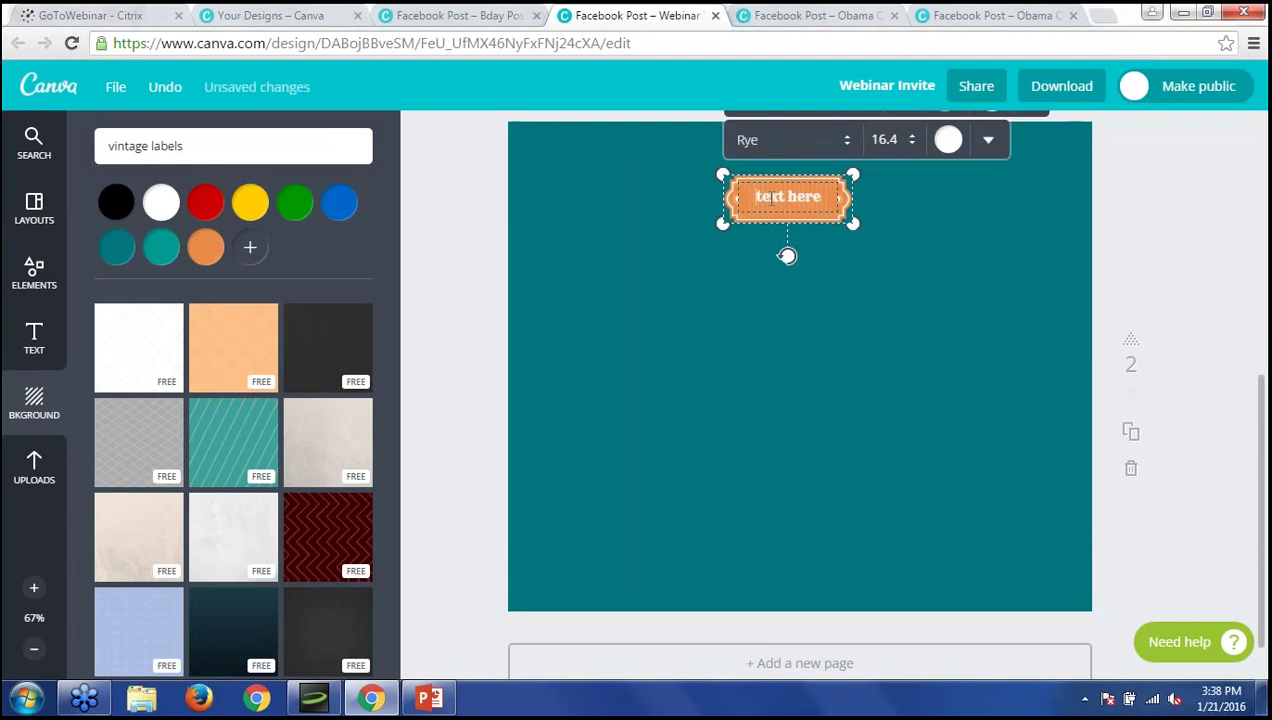
triple_click(780, 200)
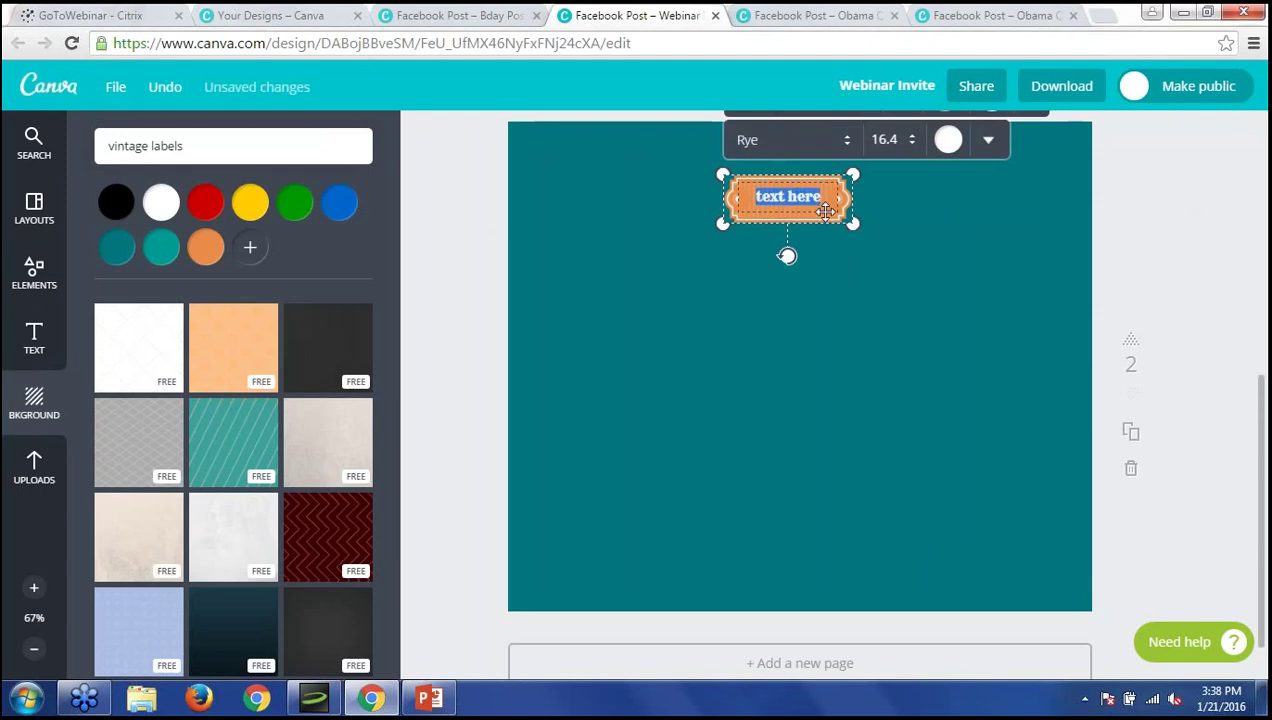
key(BackSpace)
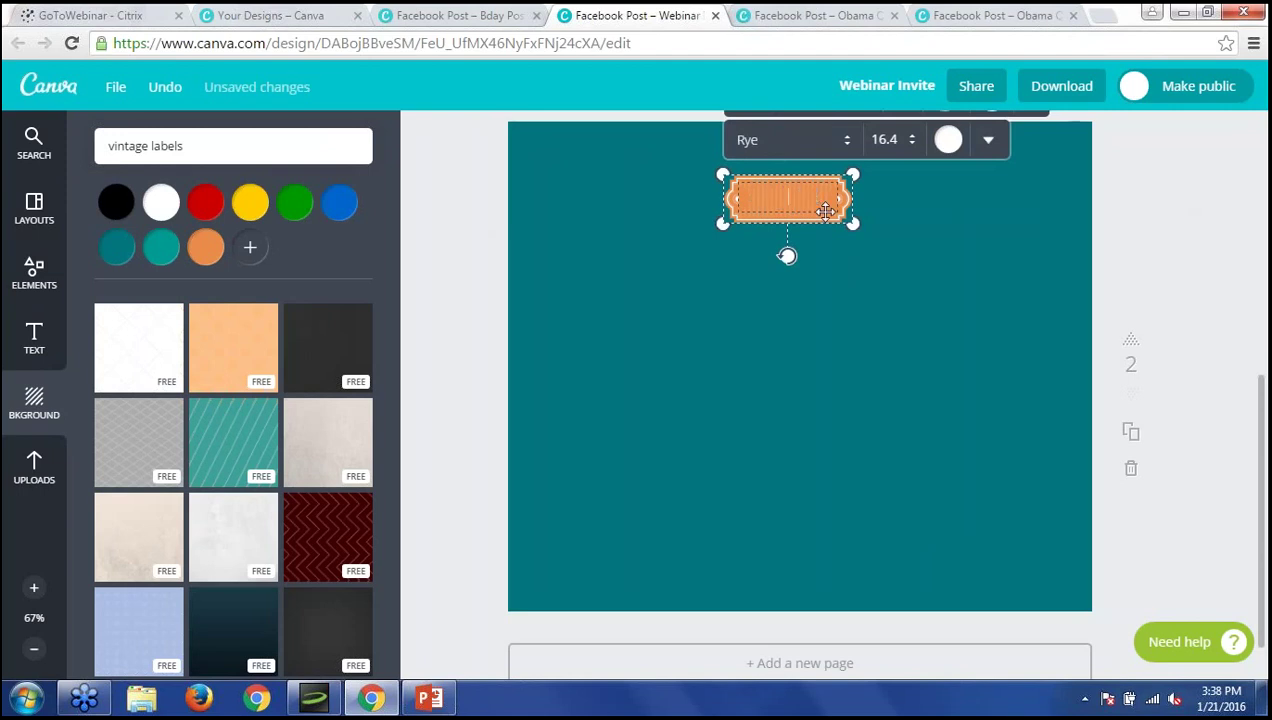
click(445, 200)
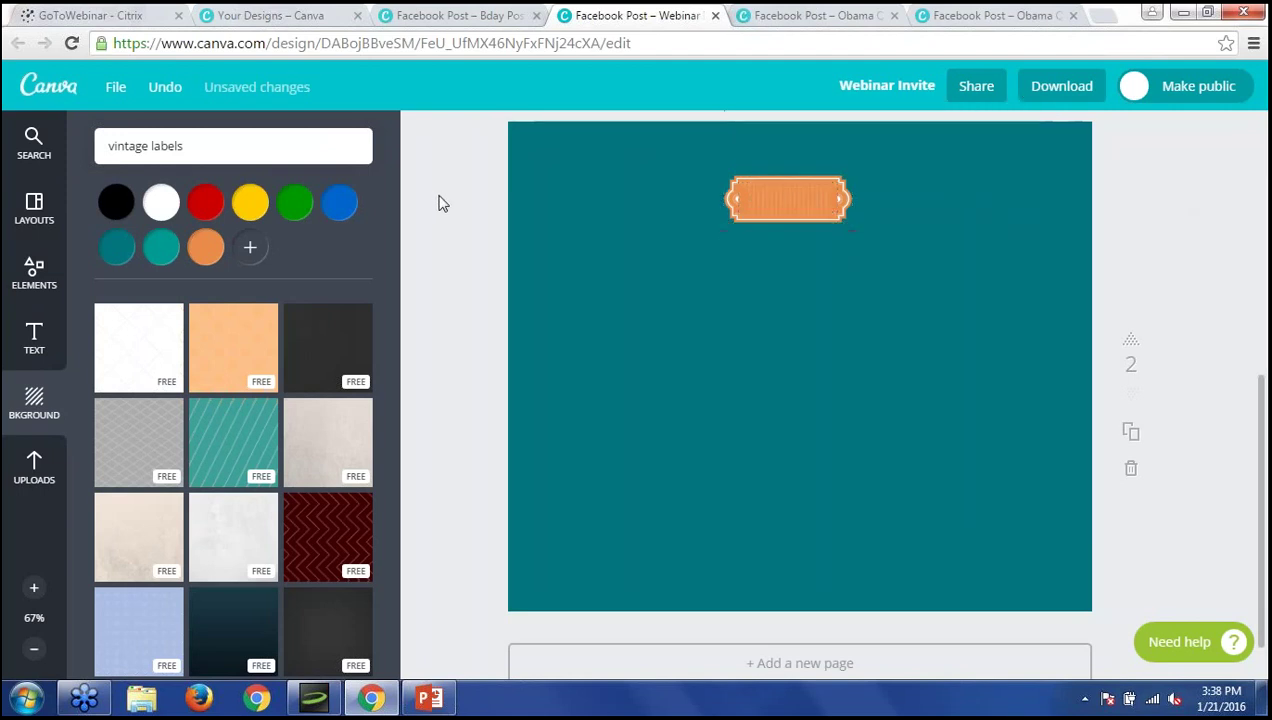
Enlarge the orange label and nudge it slightly left to sit top centre.
click(836, 212)
click(815, 177)
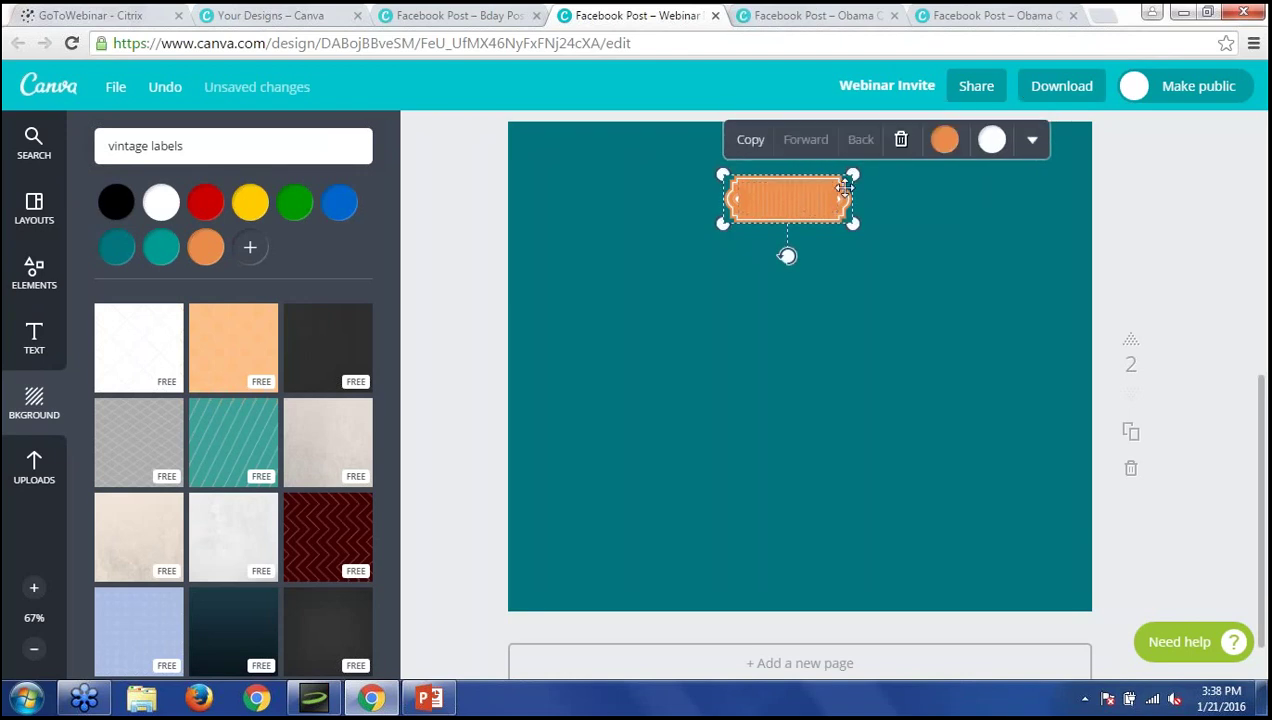
click(826, 179)
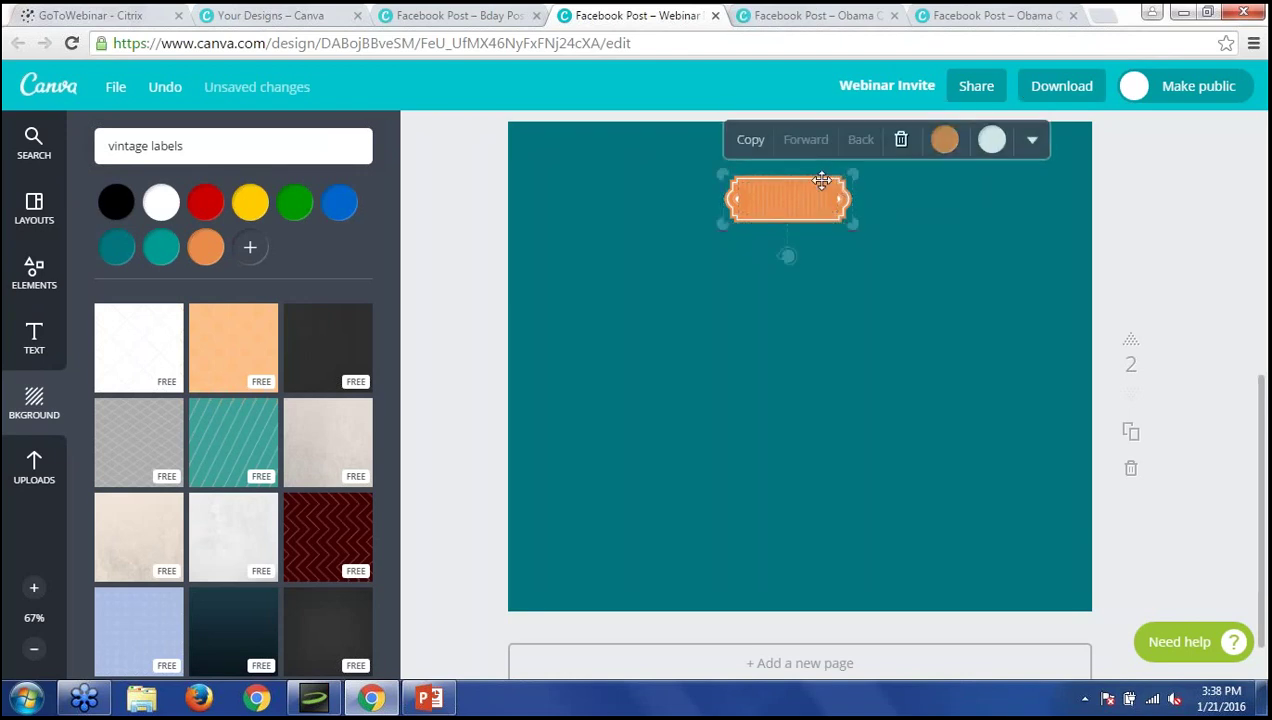
drag(853, 224, 937, 281)
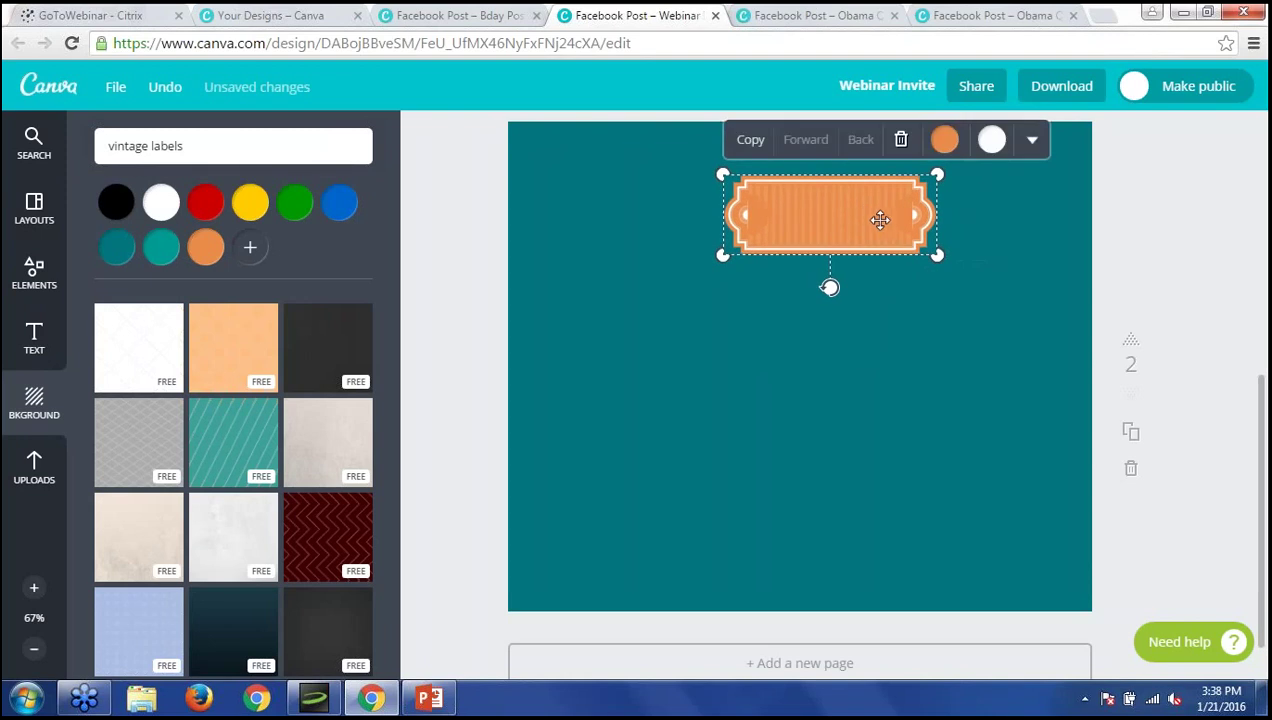
drag(888, 223, 861, 221)
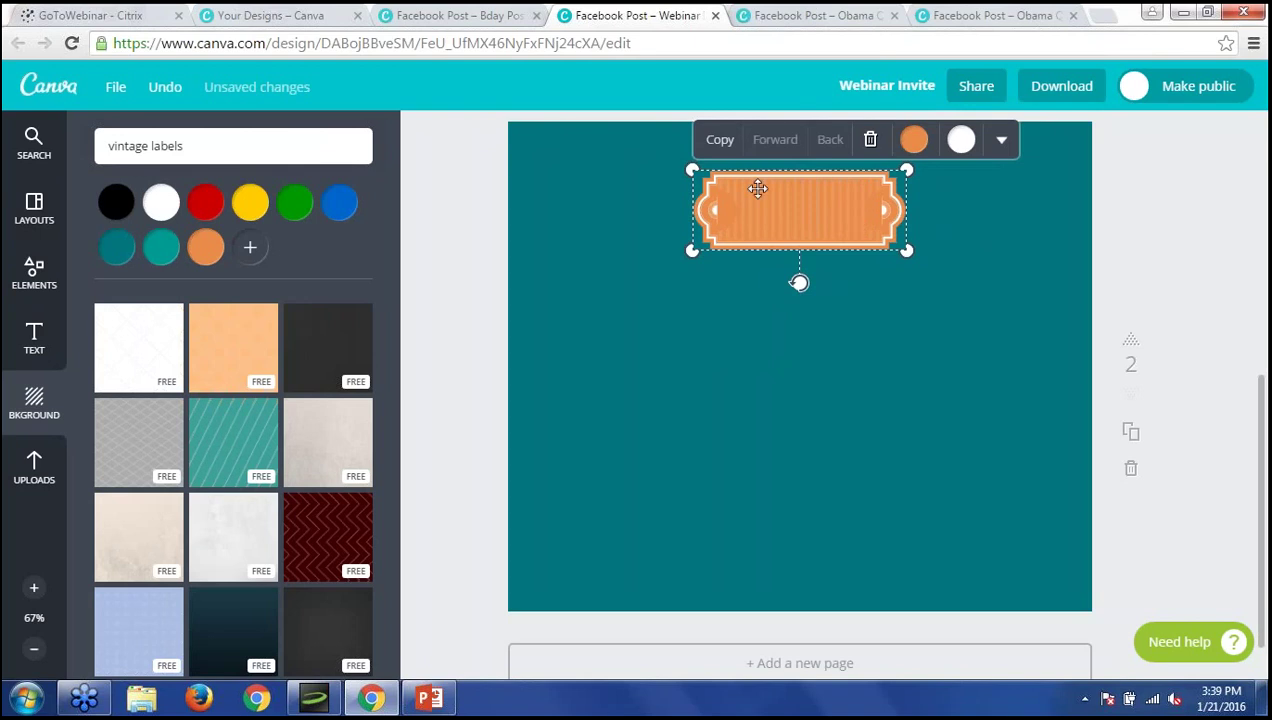
click(627, 191)
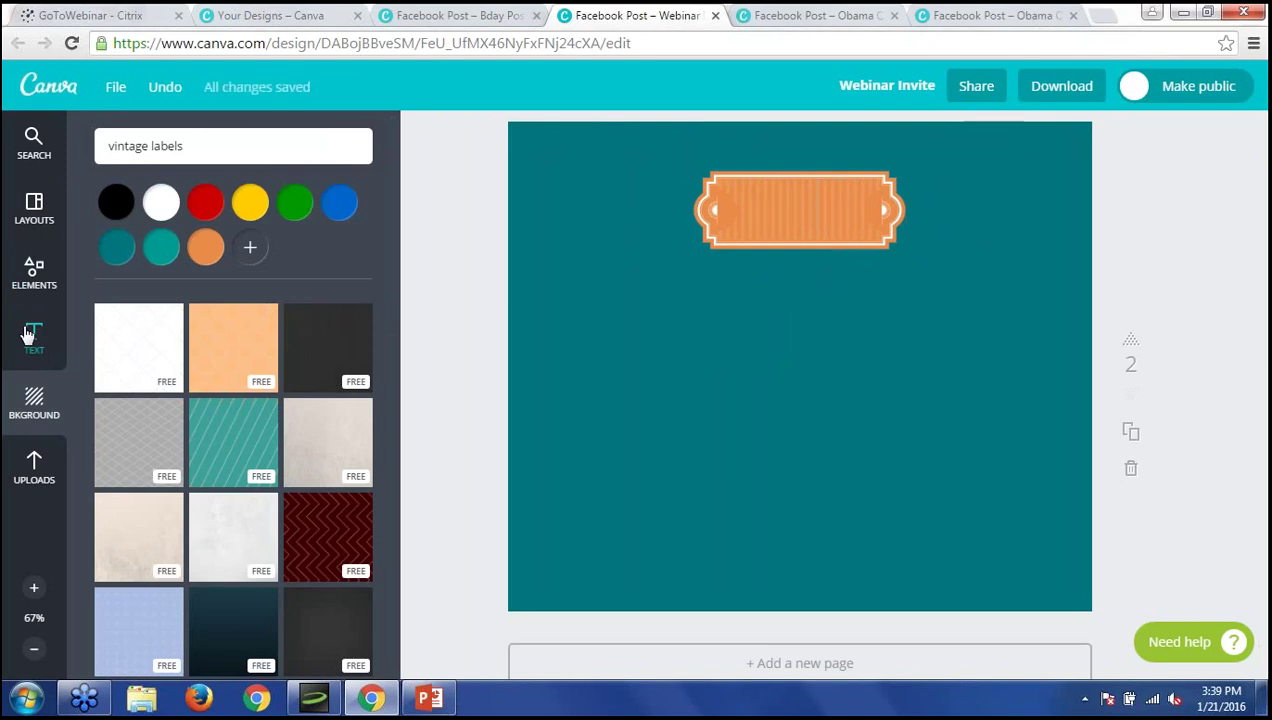
Search 'line with bubbled ends', lay the green line across the label, and place a copy lower.
click(219, 145)
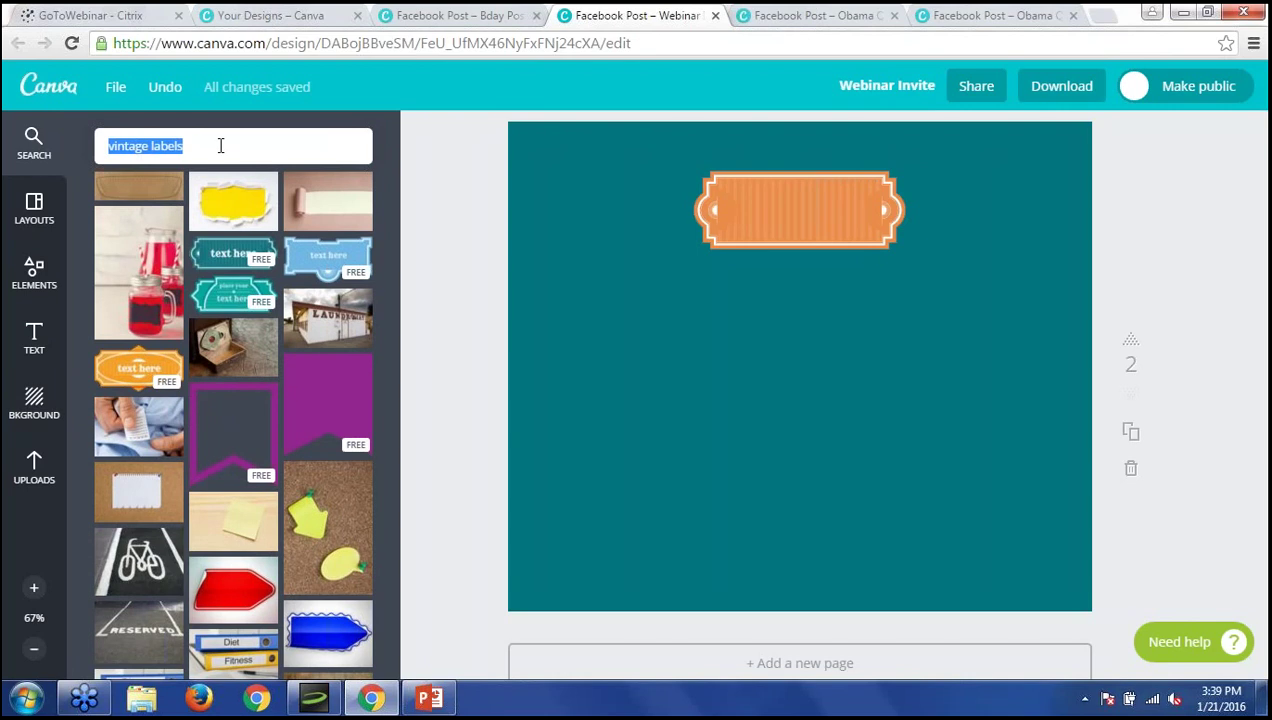
text(line wi)
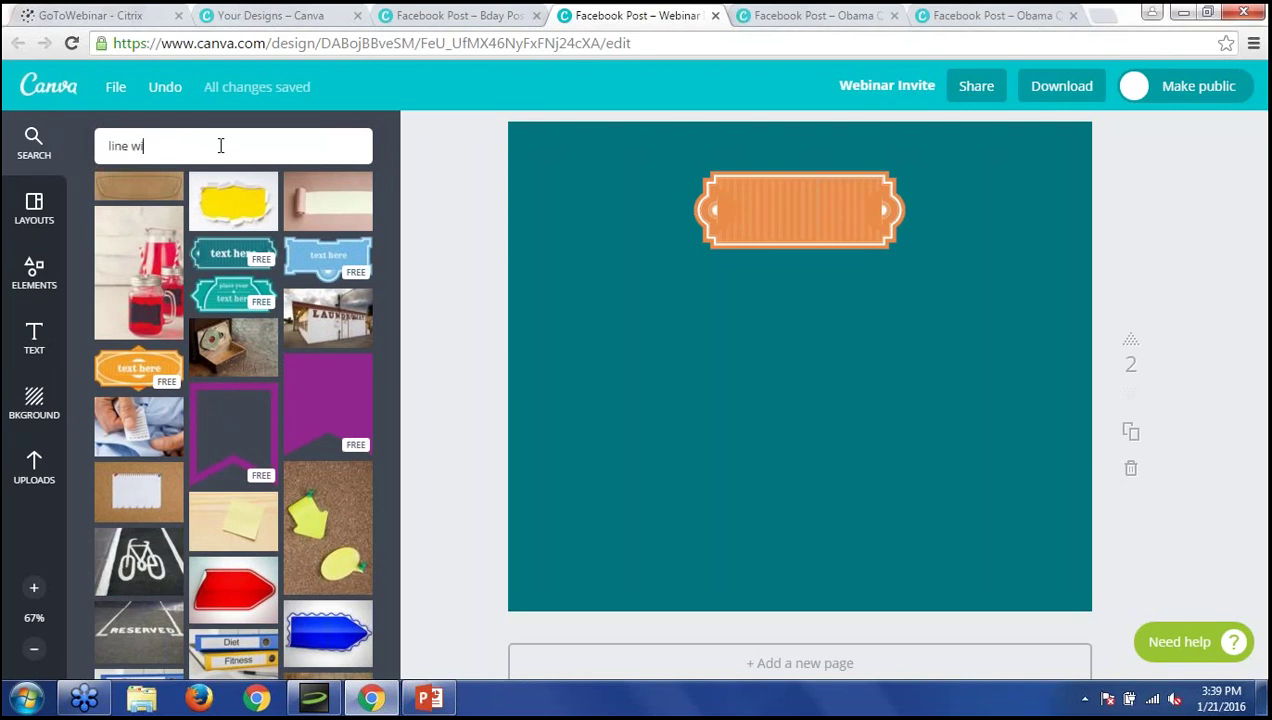
text(th bubbled ends)
key(Return)
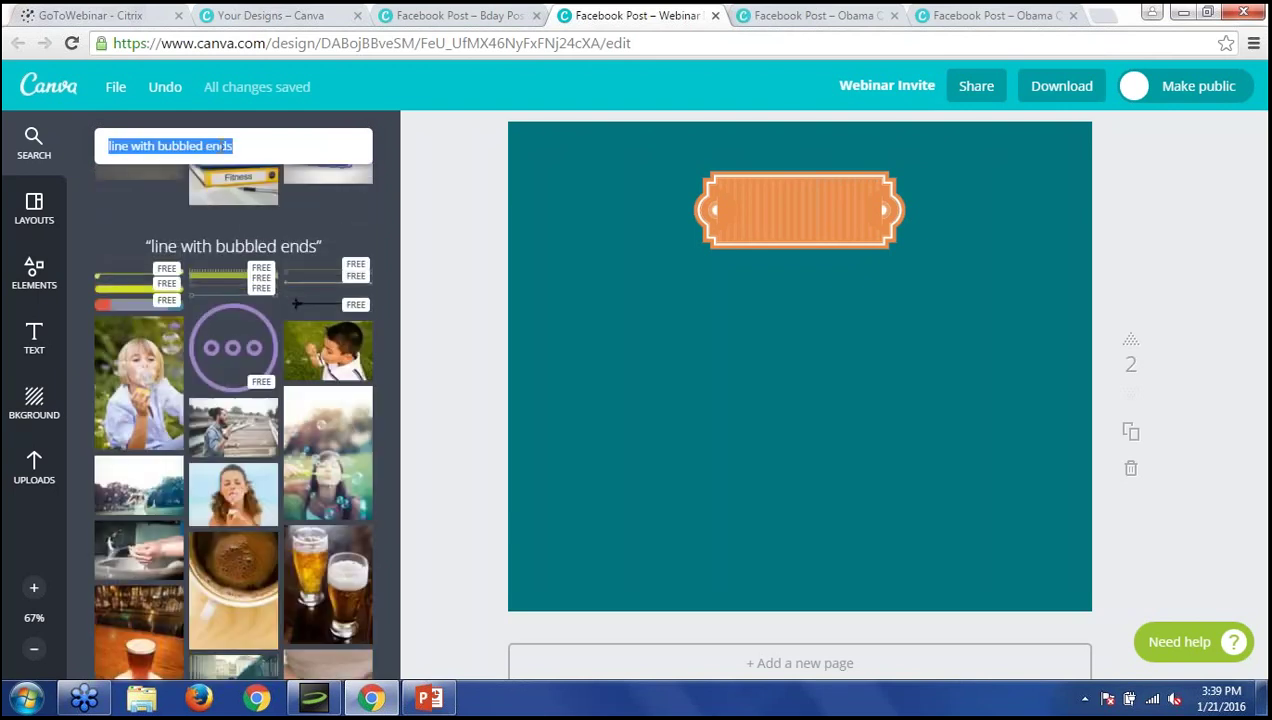
click(125, 277)
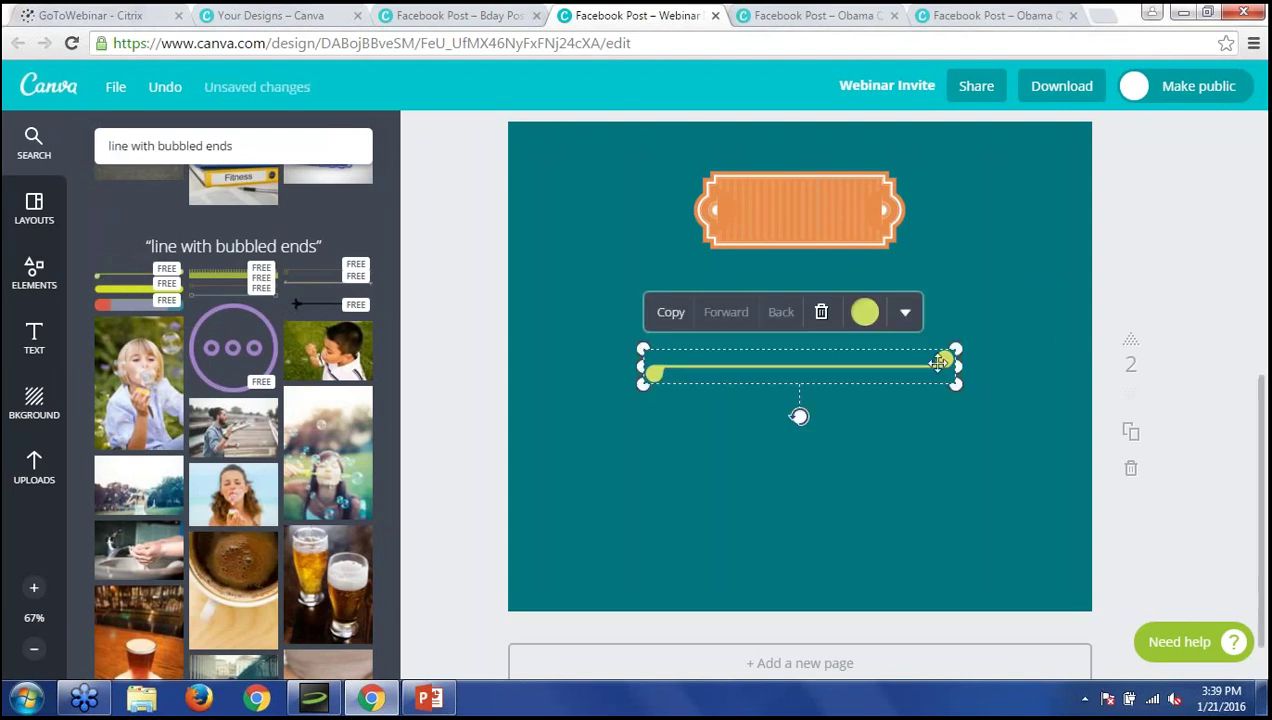
drag(941, 360, 1000, 203)
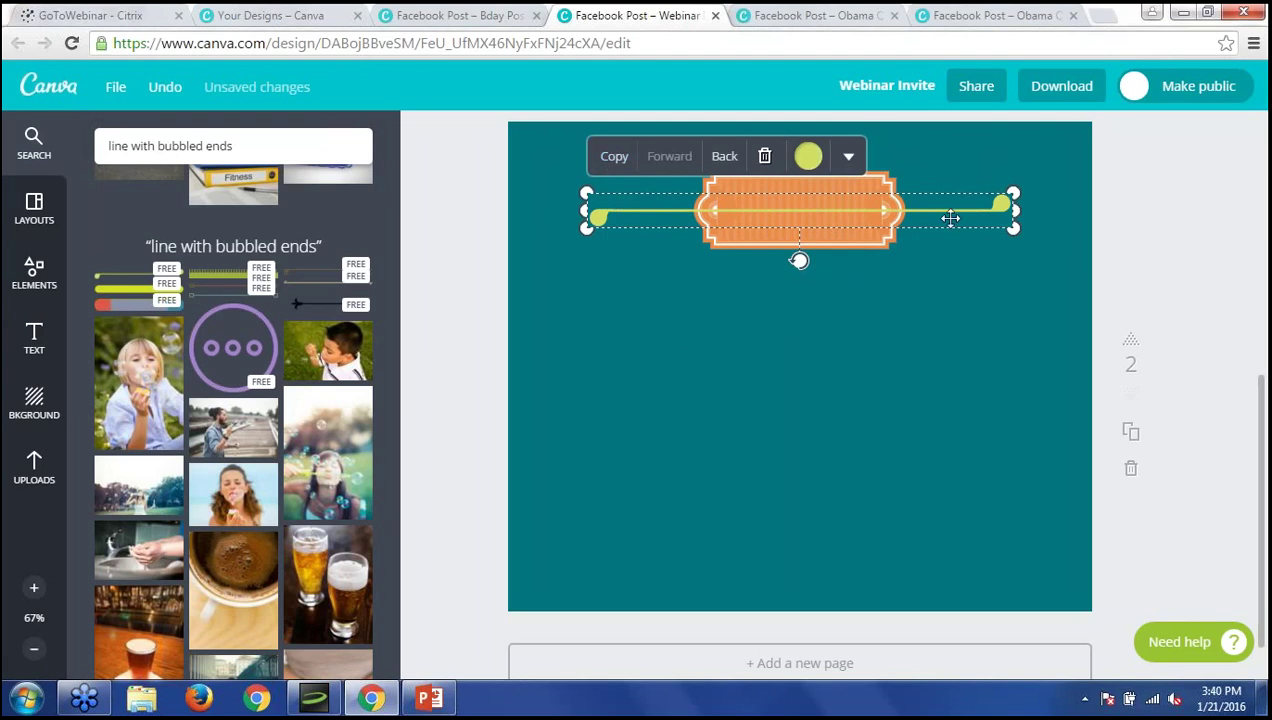
drag(968, 210, 968, 375)
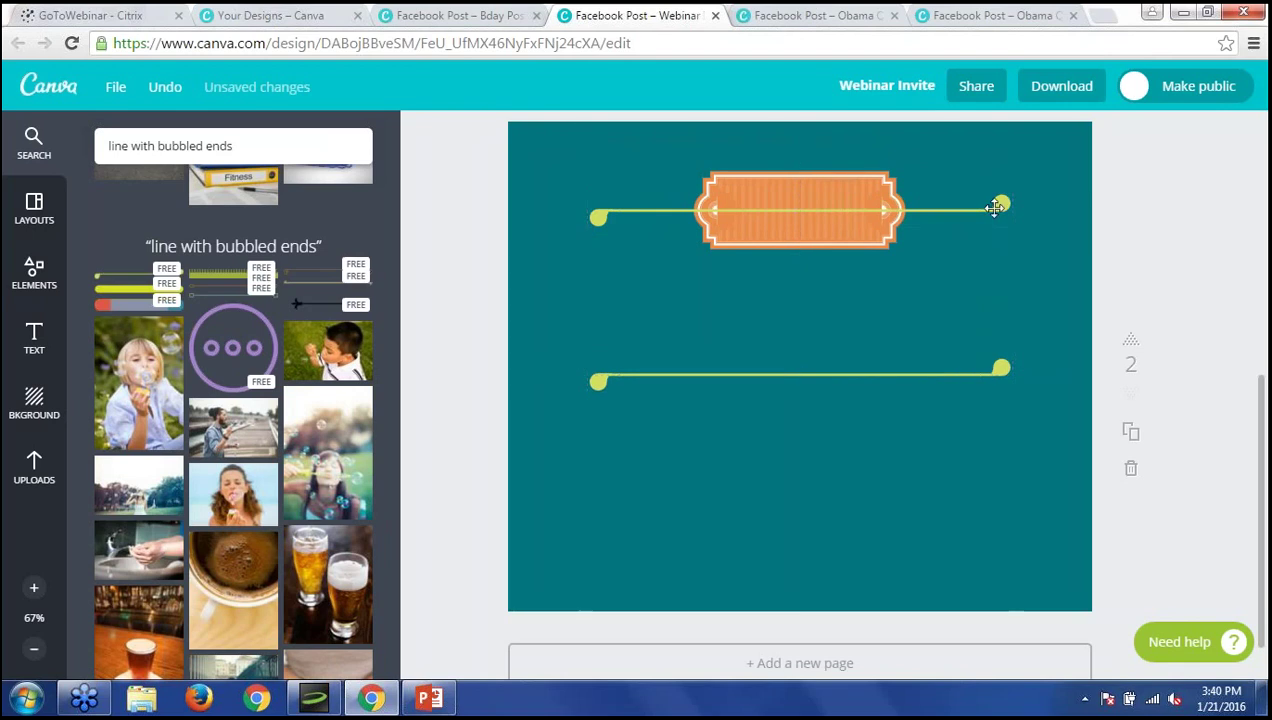
Recolour both the top and bottom bubbled-end lines white.
click(1000, 205)
shift+click(1001, 367)
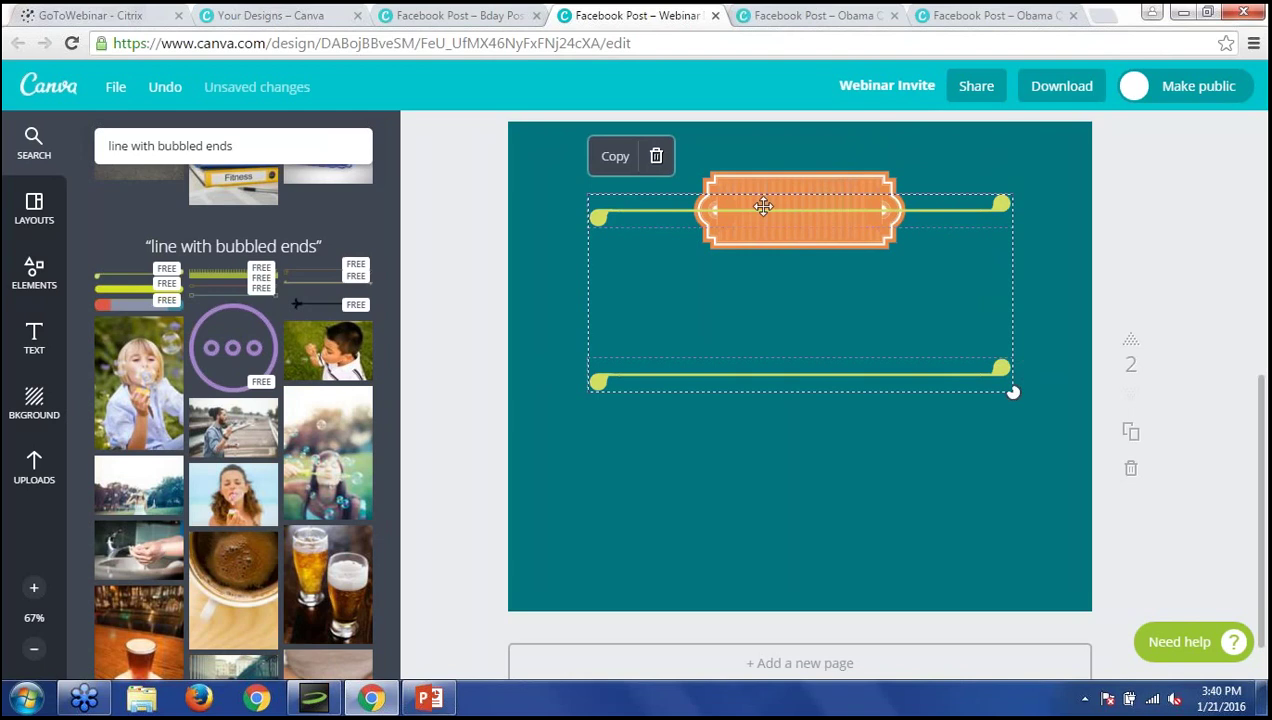
click(918, 180)
click(972, 208)
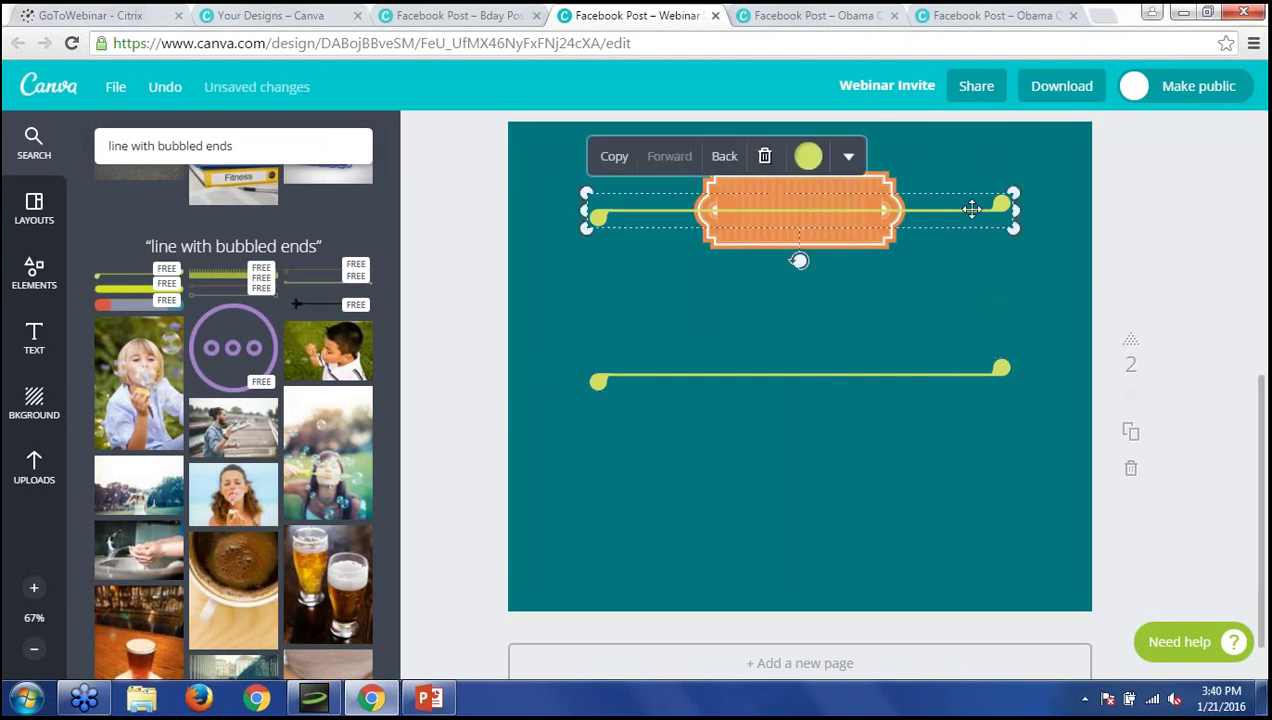
click(810, 157)
click(772, 207)
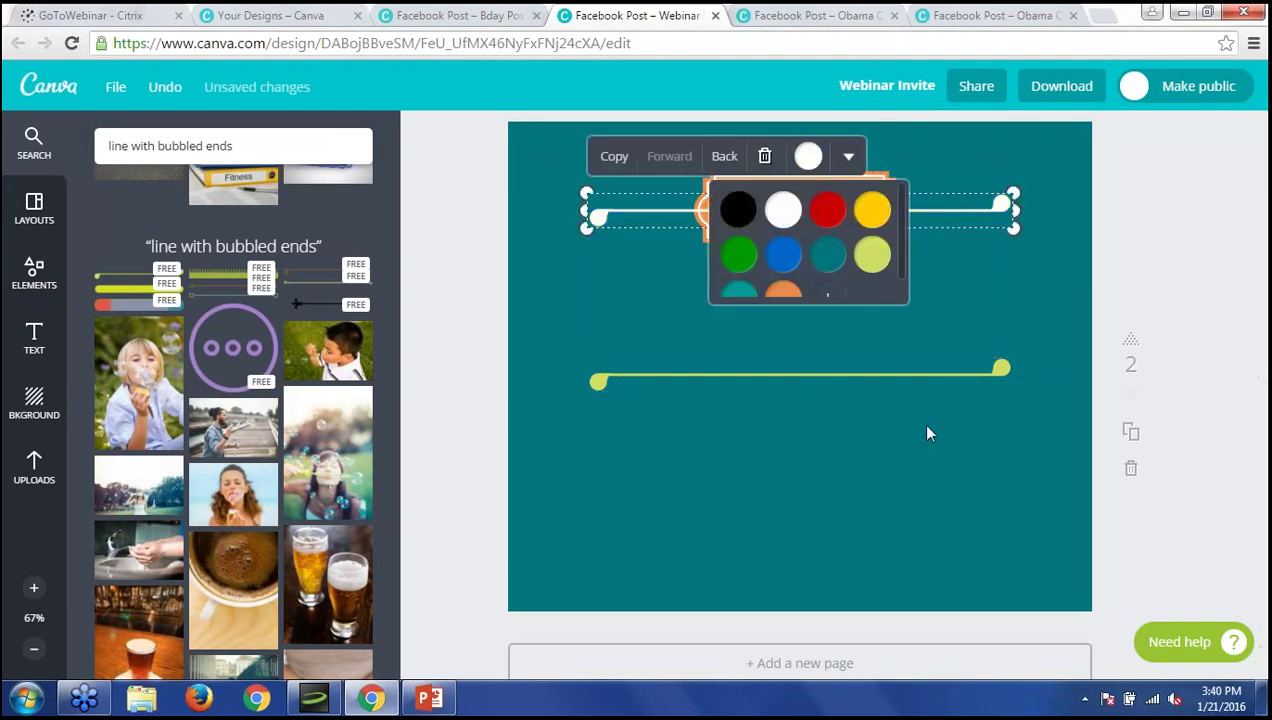
click(911, 374)
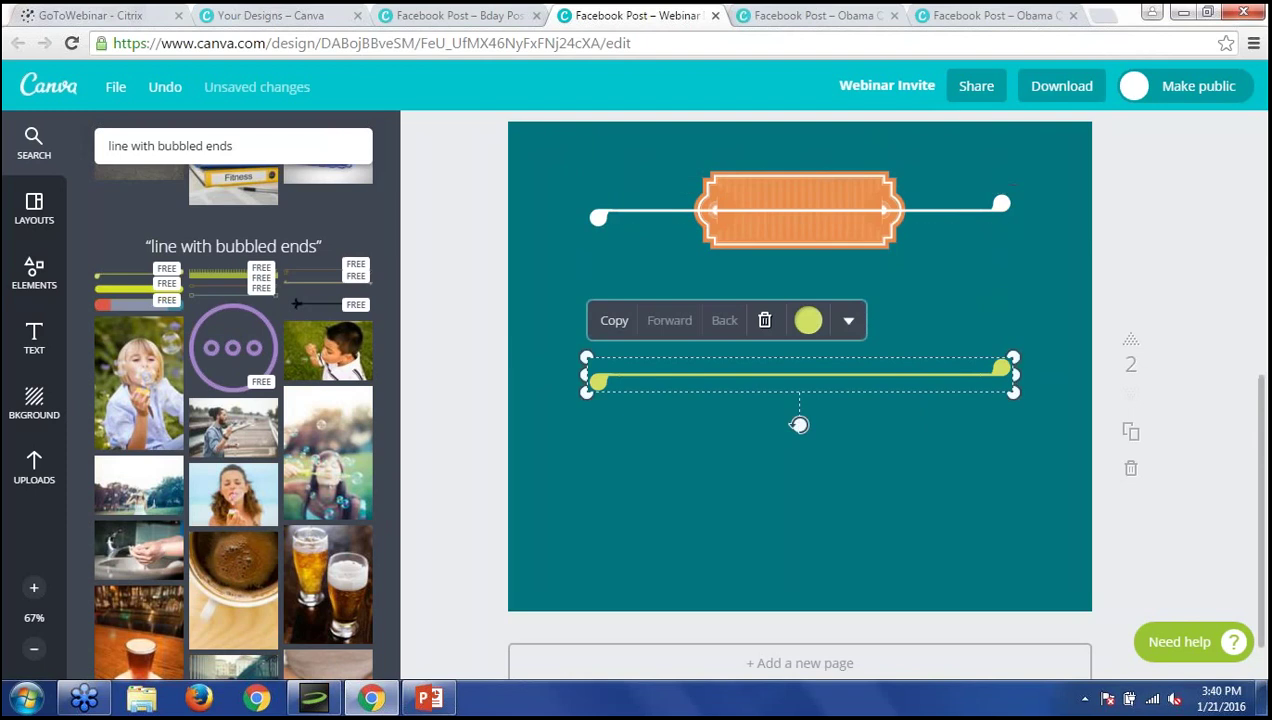
click(808, 320)
click(783, 203)
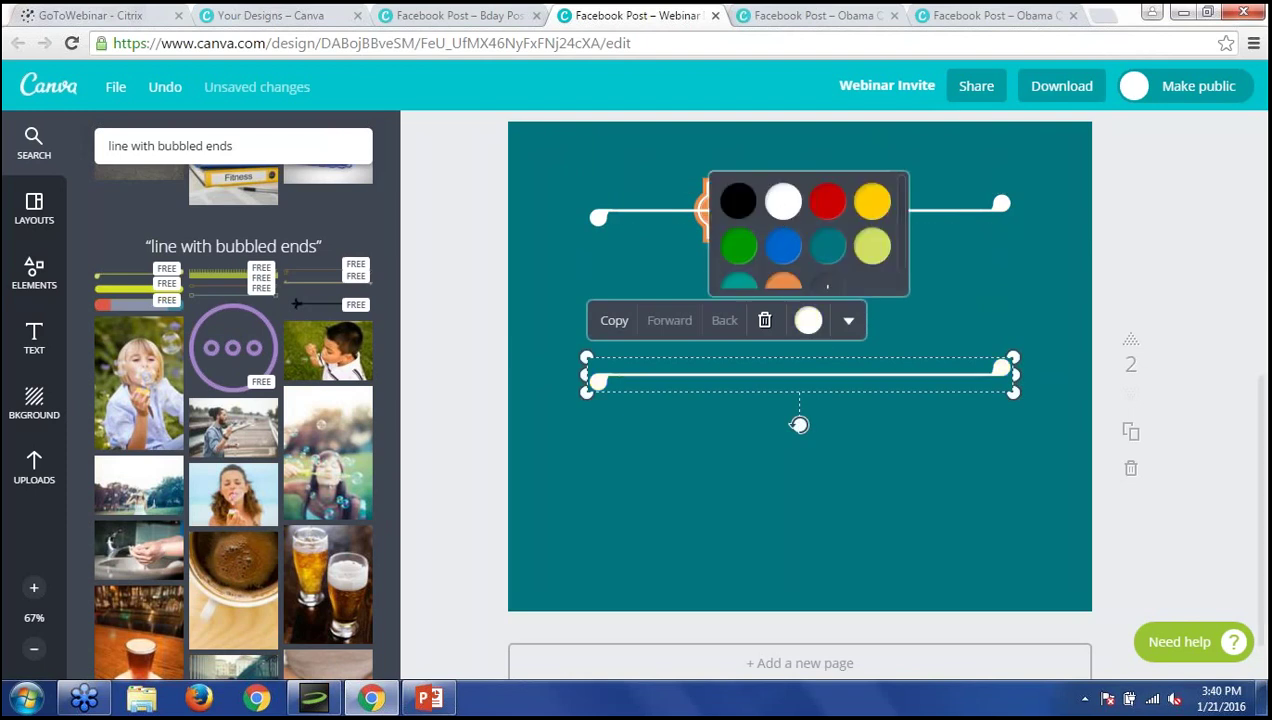
click(994, 192)
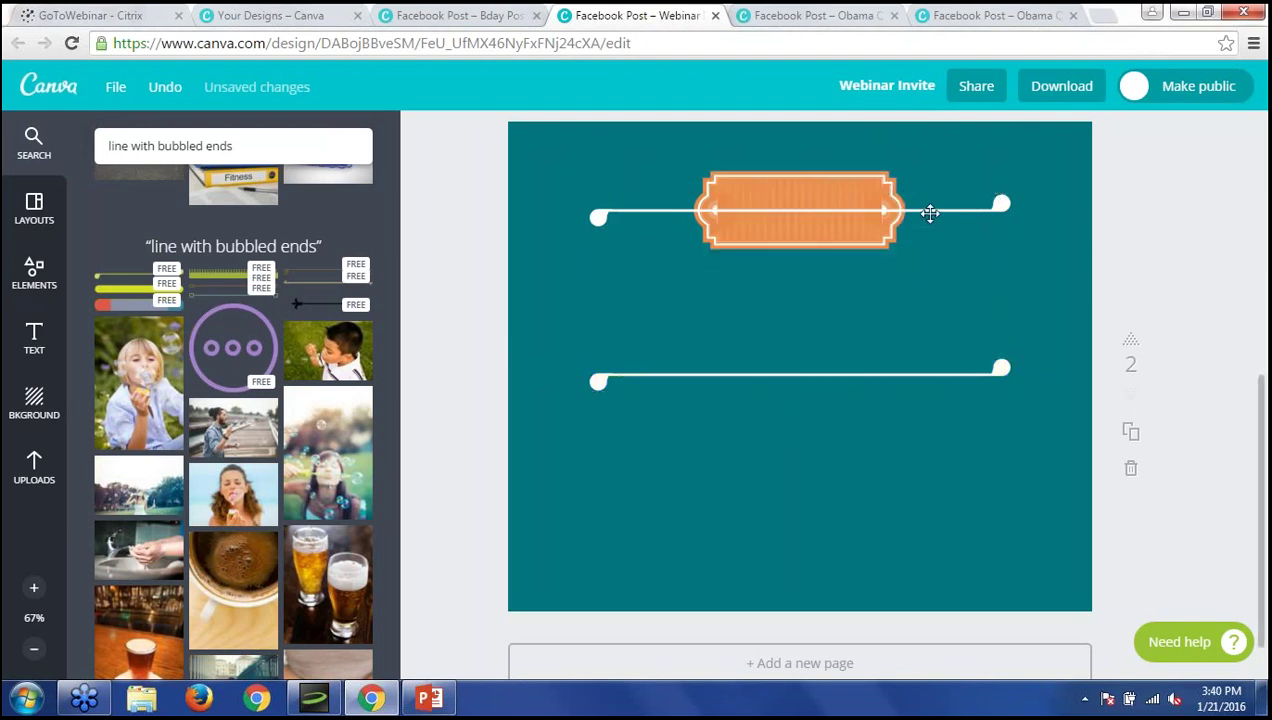
Send the top white line back behind the orange label.
click(616, 211)
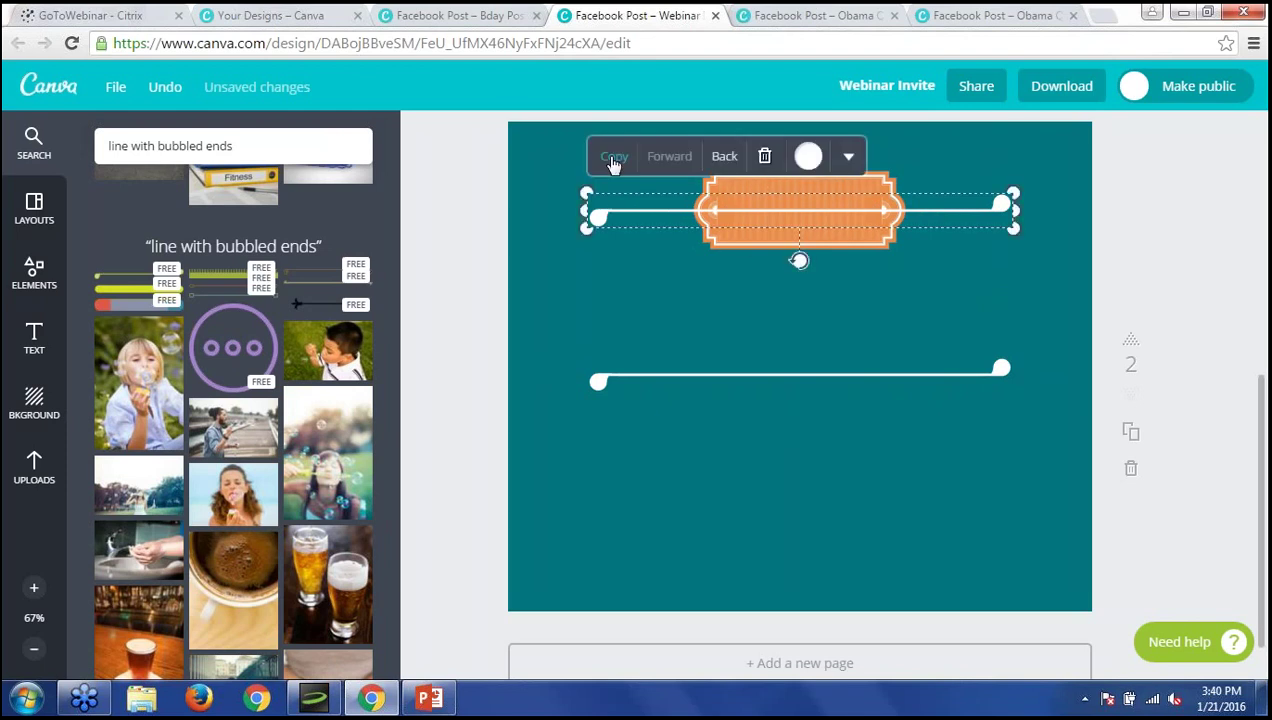
click(725, 158)
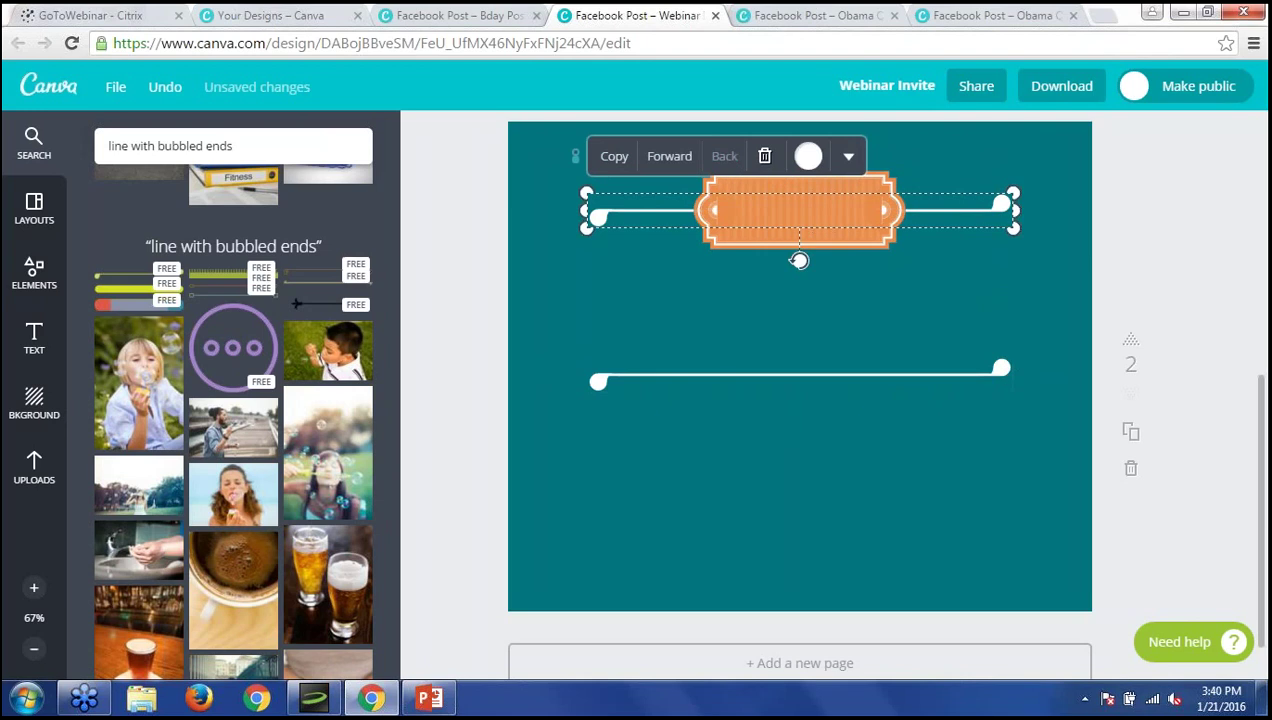
click(1020, 290)
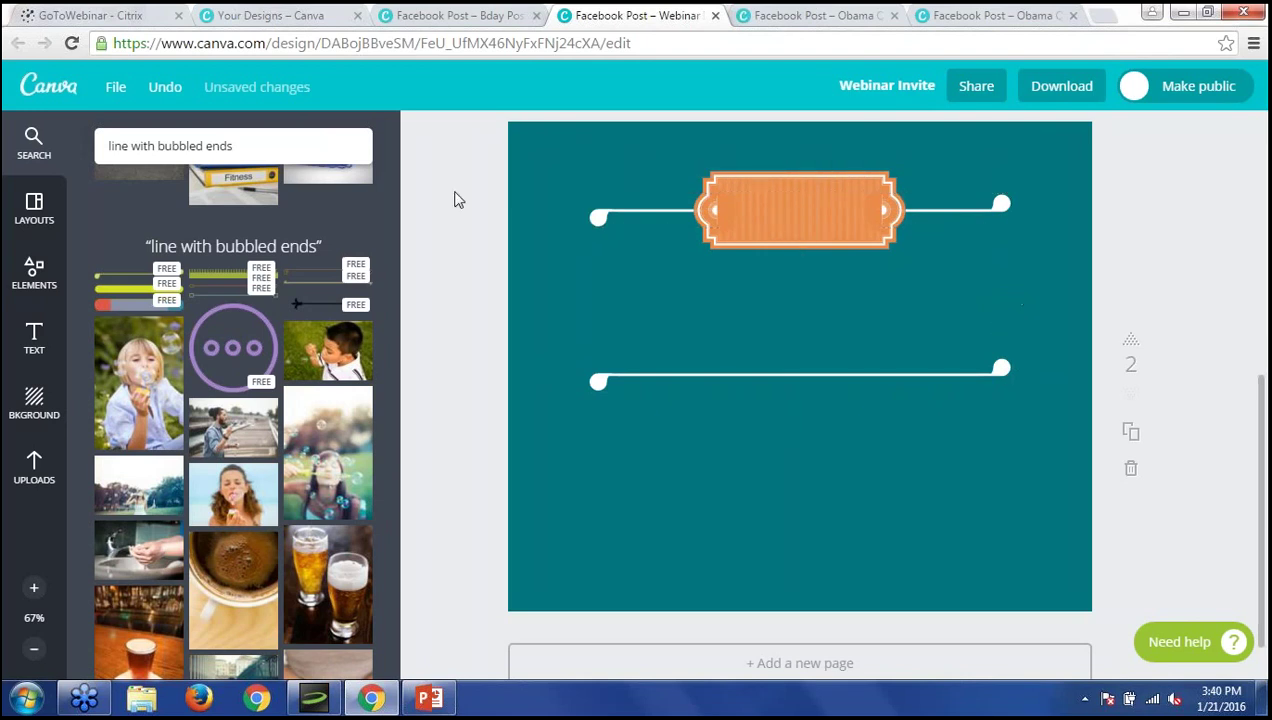
Add a body text box reading 'Join us for'.
click(33, 338)
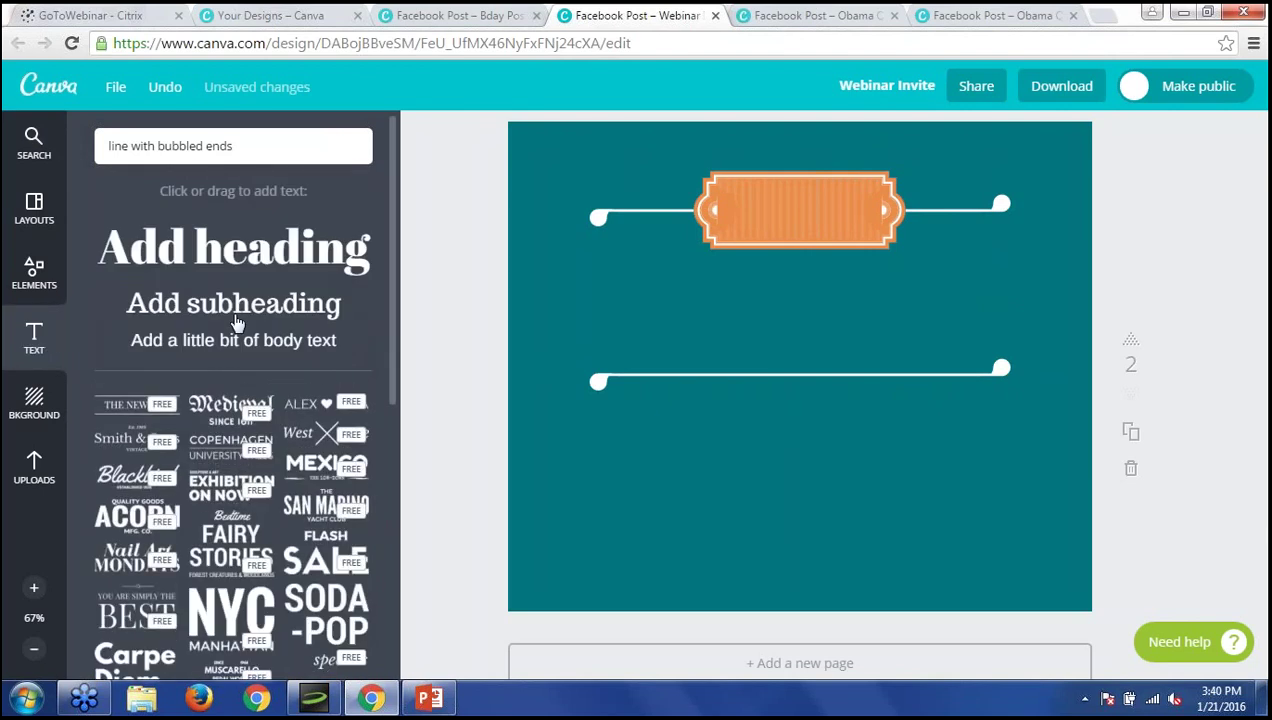
click(243, 341)
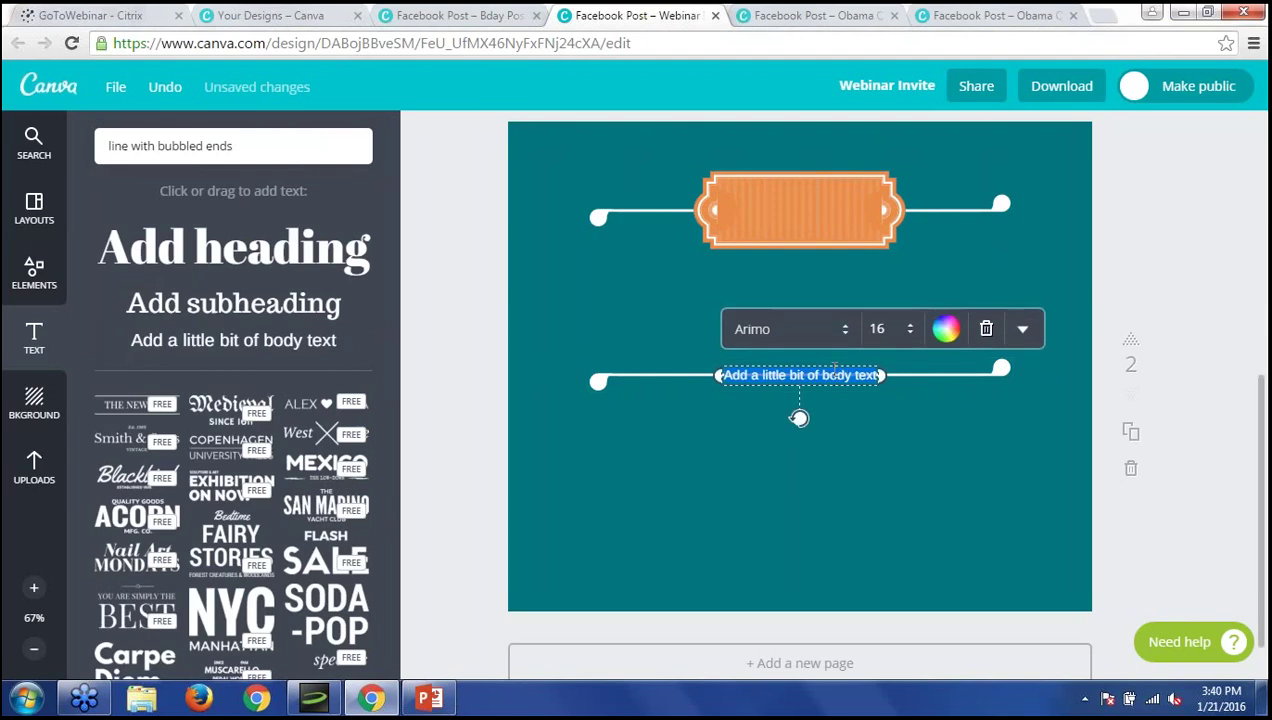
text(Join us for)
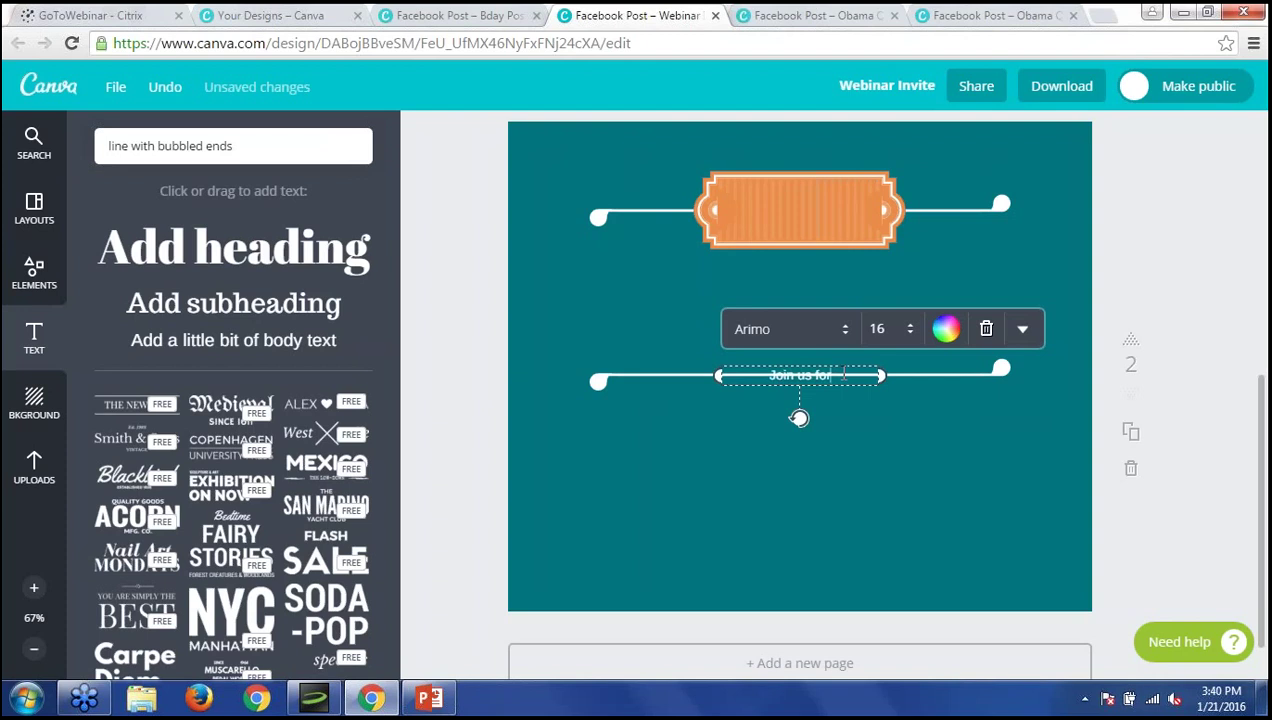
Set 'Join us for' to Lora at size 32 and centre it on the orange label.
drag(843, 374, 730, 352)
click(810, 334)
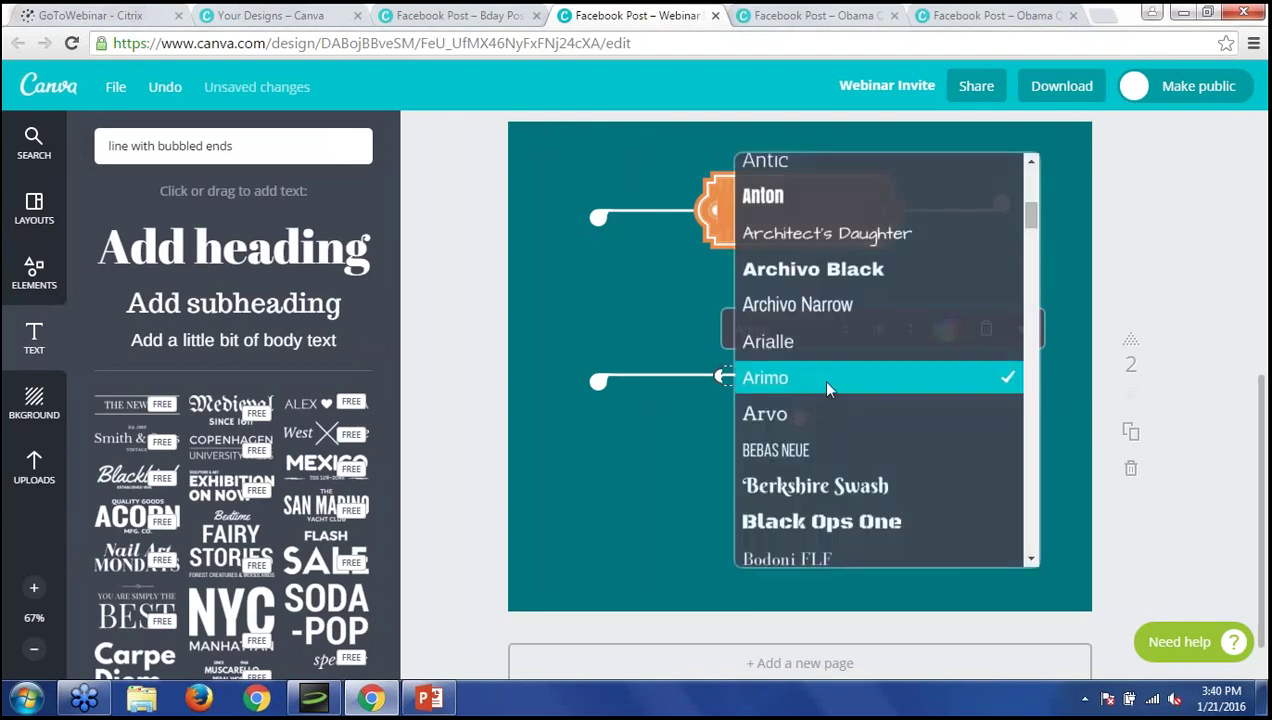
scroll(829, 386, down, 8)
scroll(836, 390, down, 10)
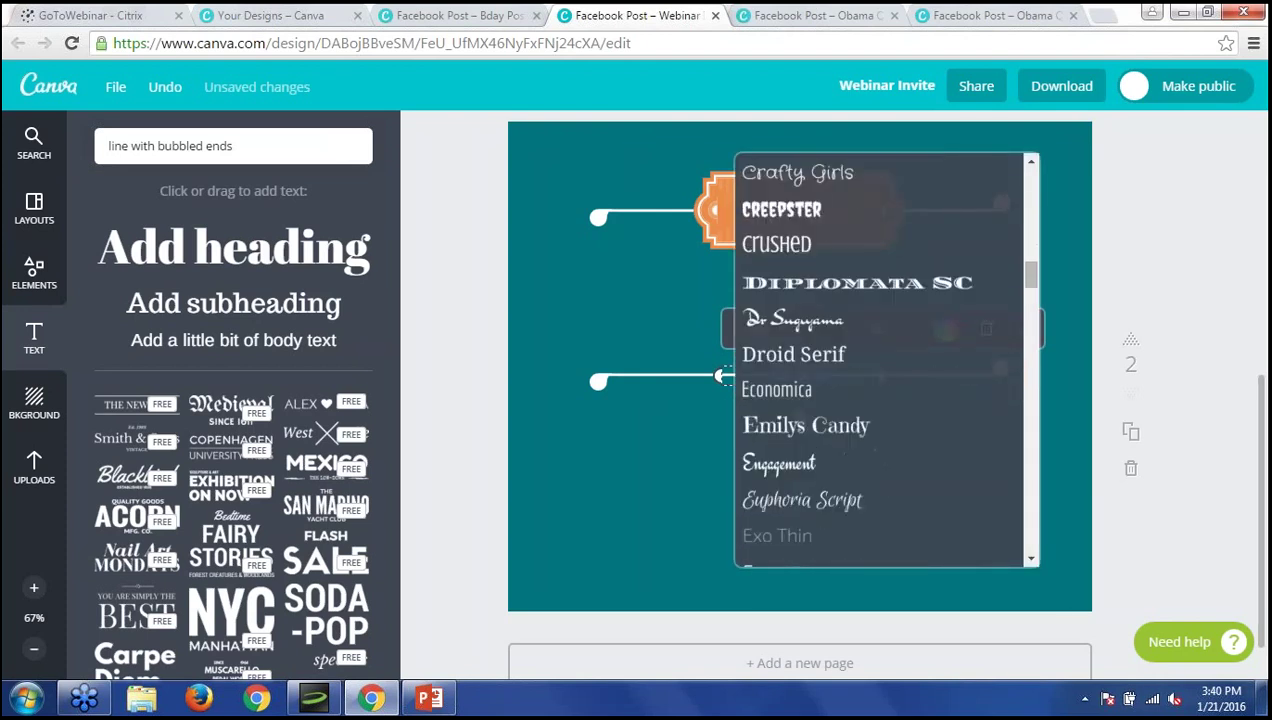
scroll(787, 350, down, 8)
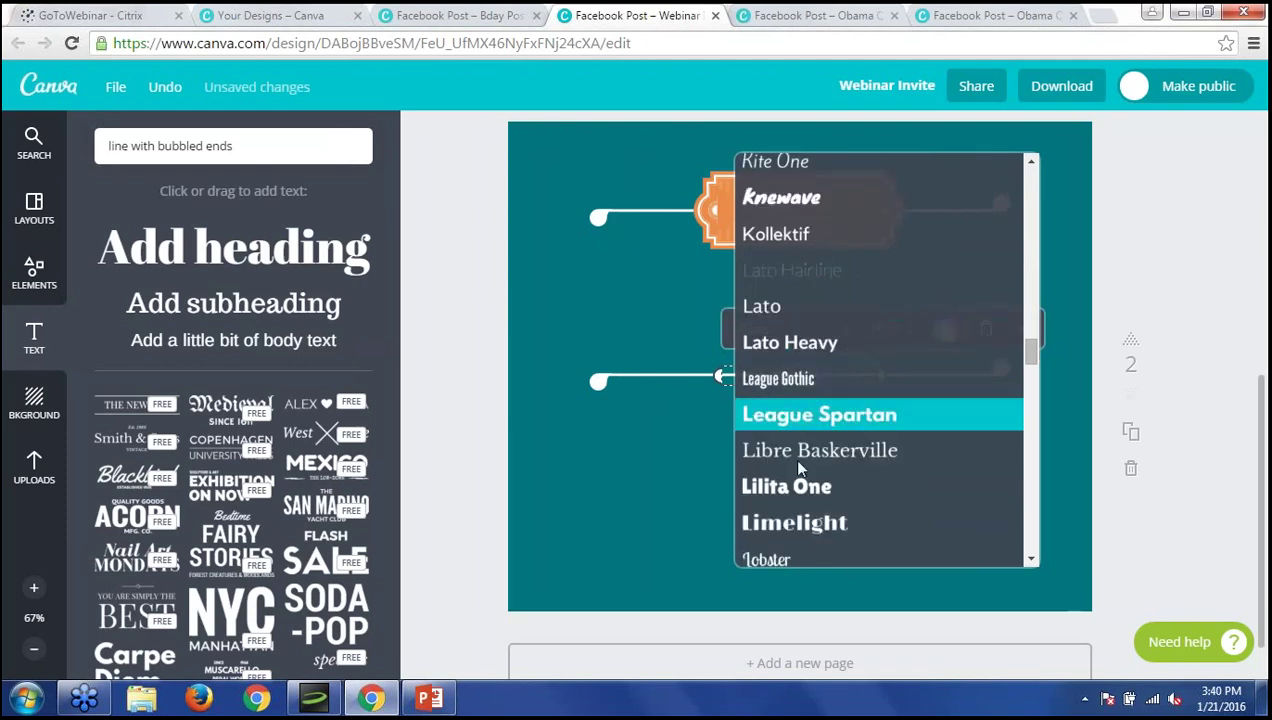
scroll(795, 475, down, 2)
scroll(798, 482, down, 1)
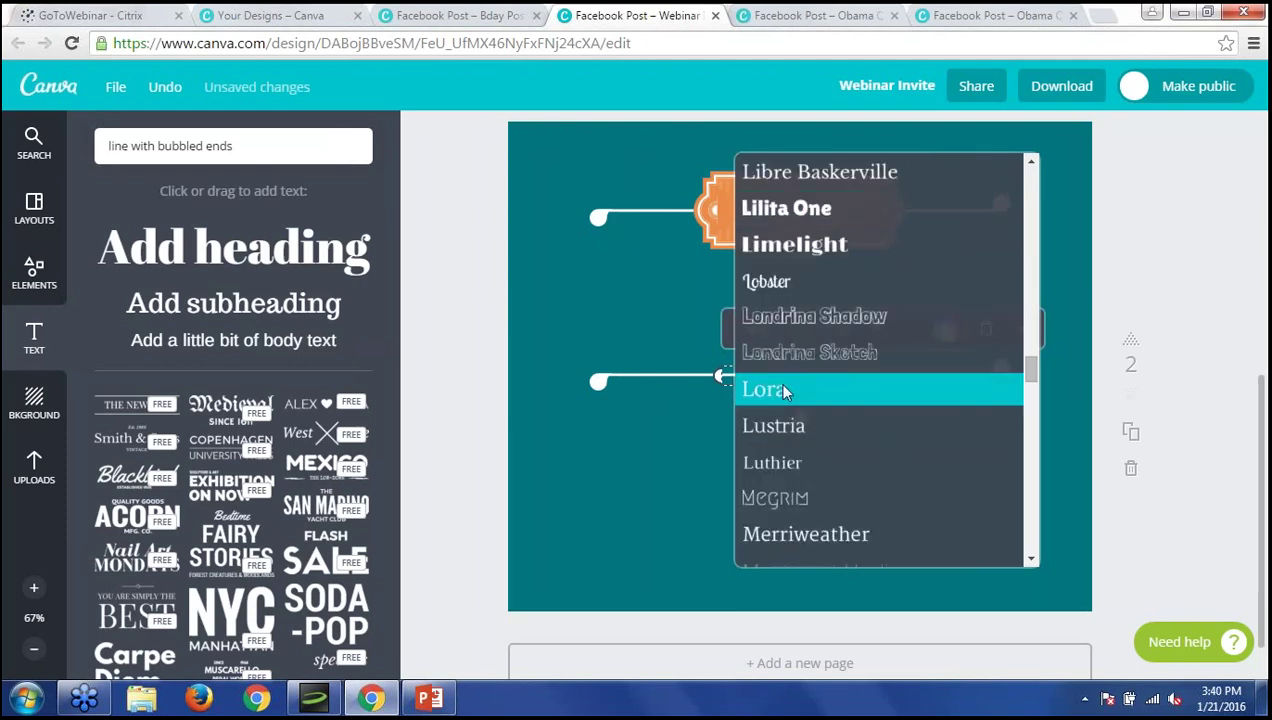
click(778, 386)
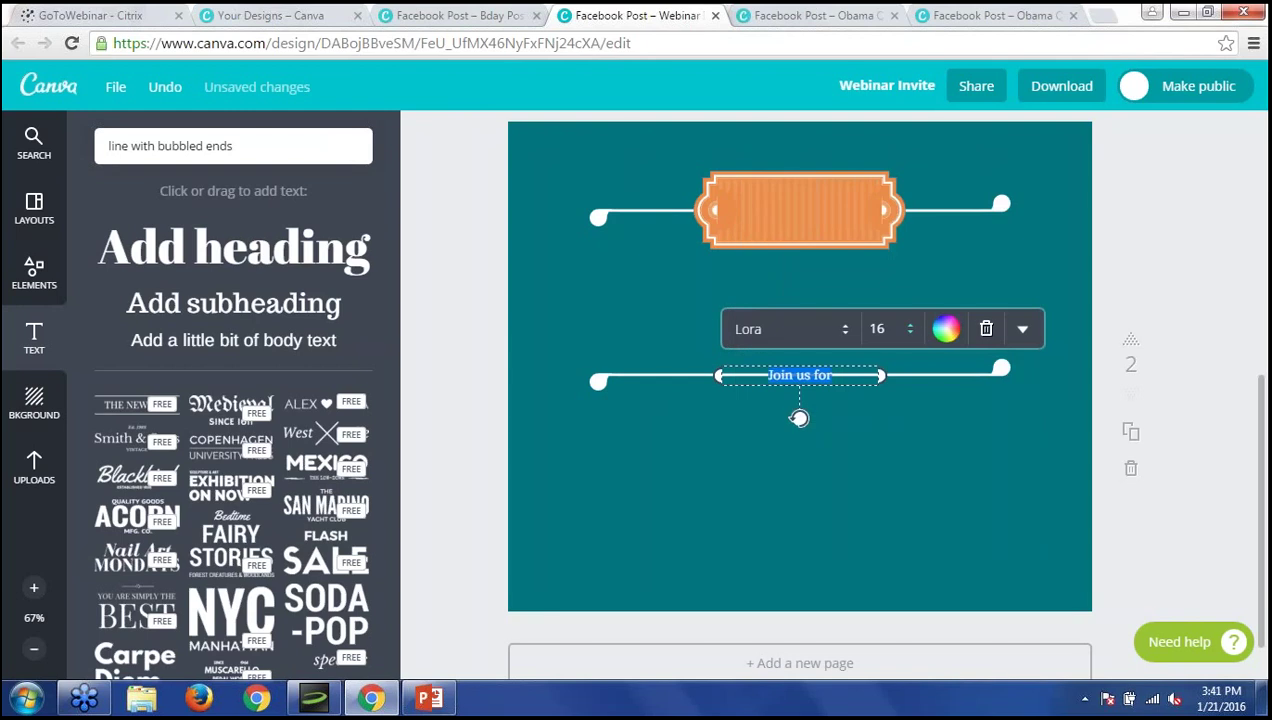
click(877, 329)
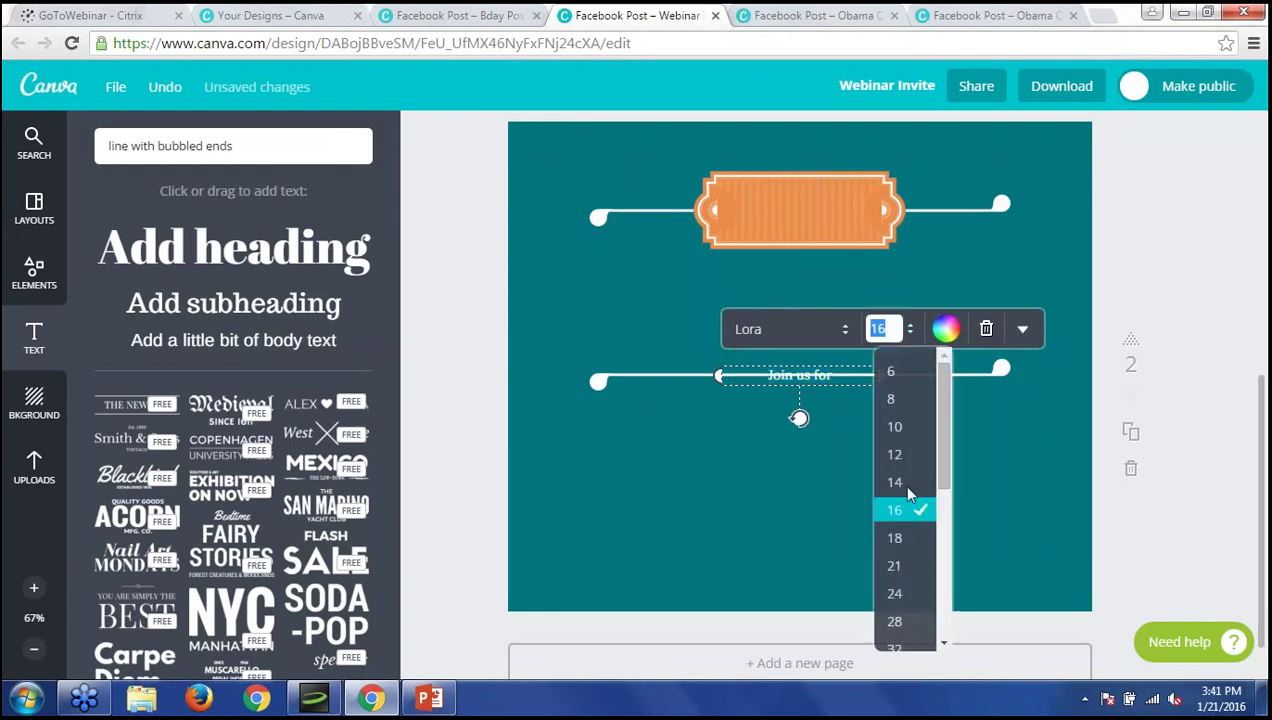
scroll(895, 540, down, 2)
click(899, 560)
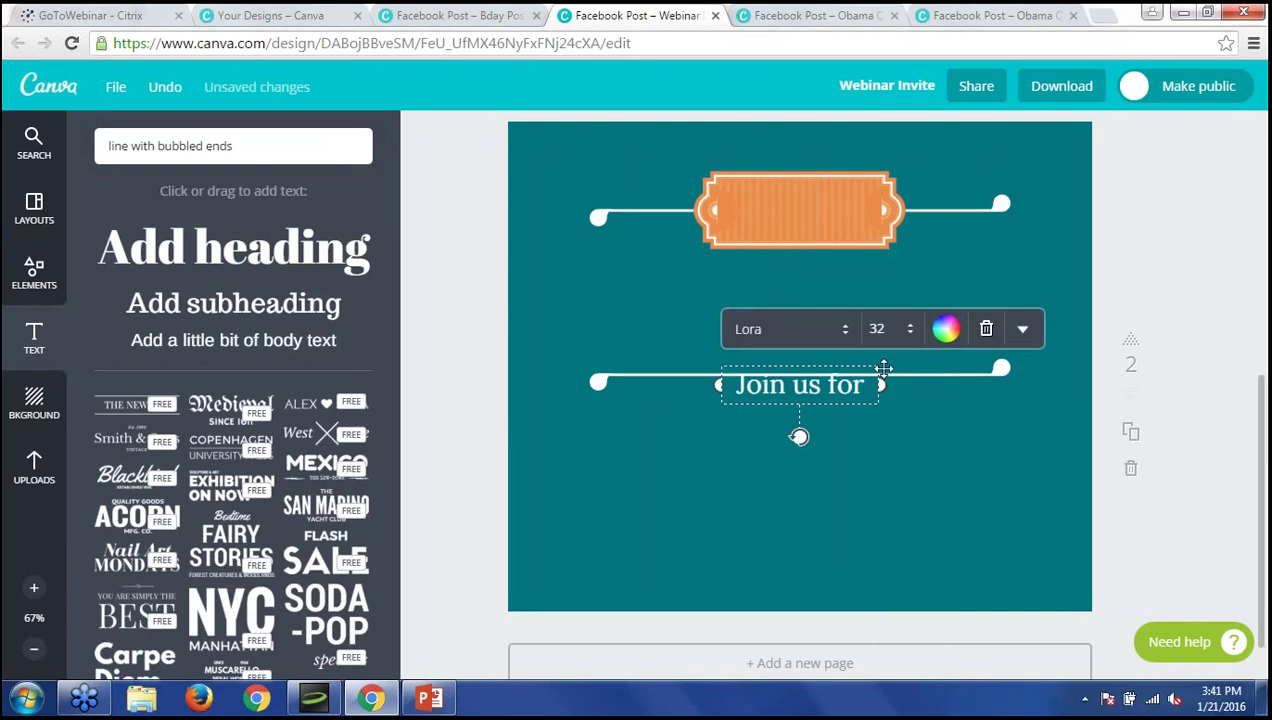
drag(860, 357, 862, 188)
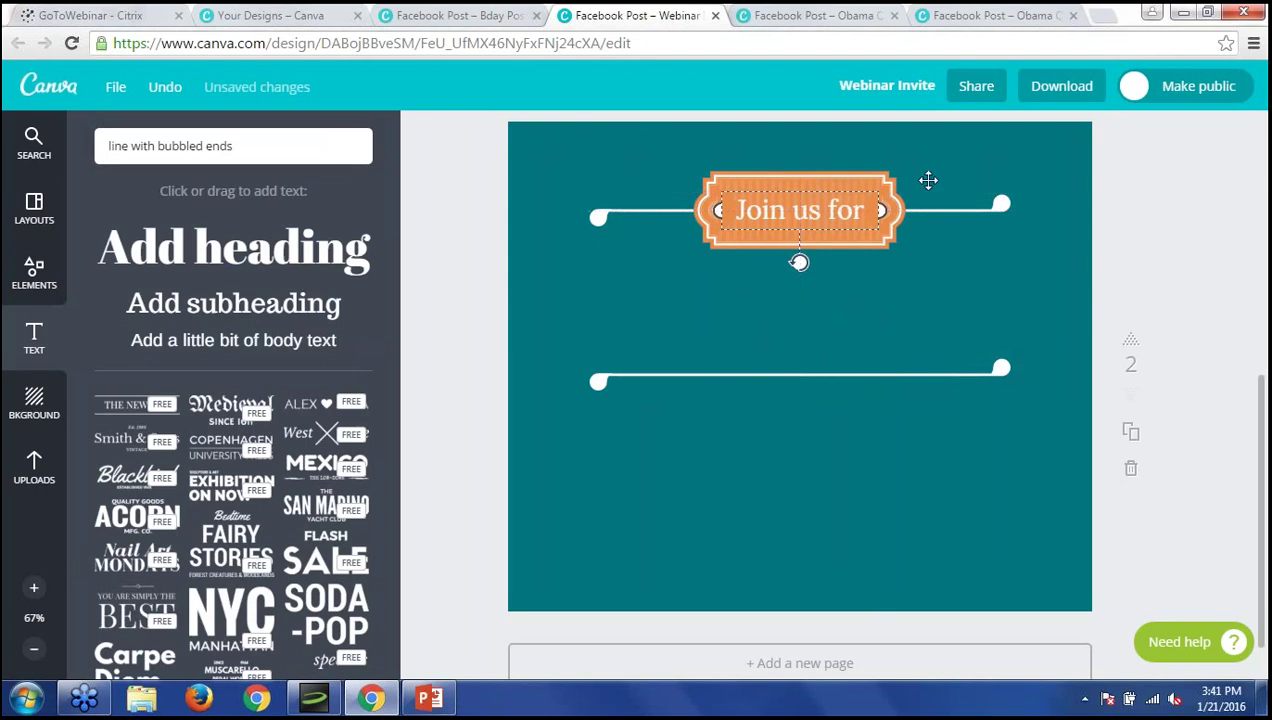
click(1059, 205)
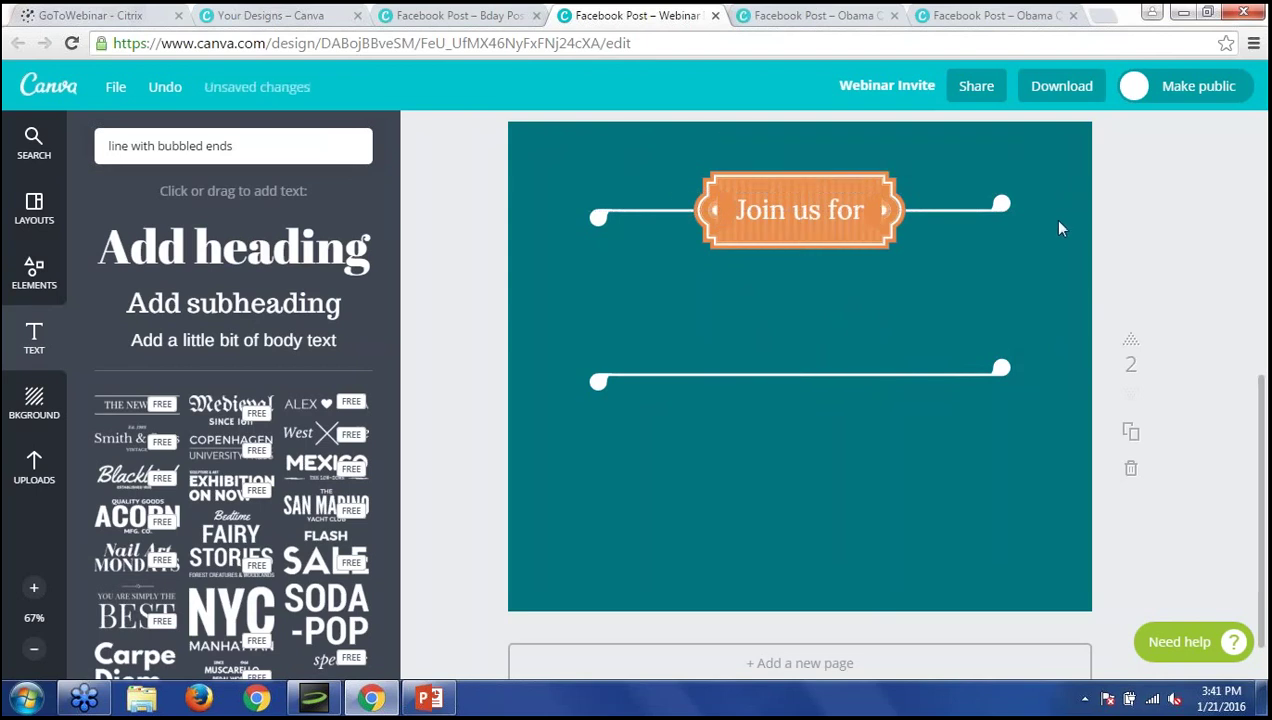
Add a heading reading 'OUTREACH GRAPHICS' just below the Join us for banner.
click(330, 250)
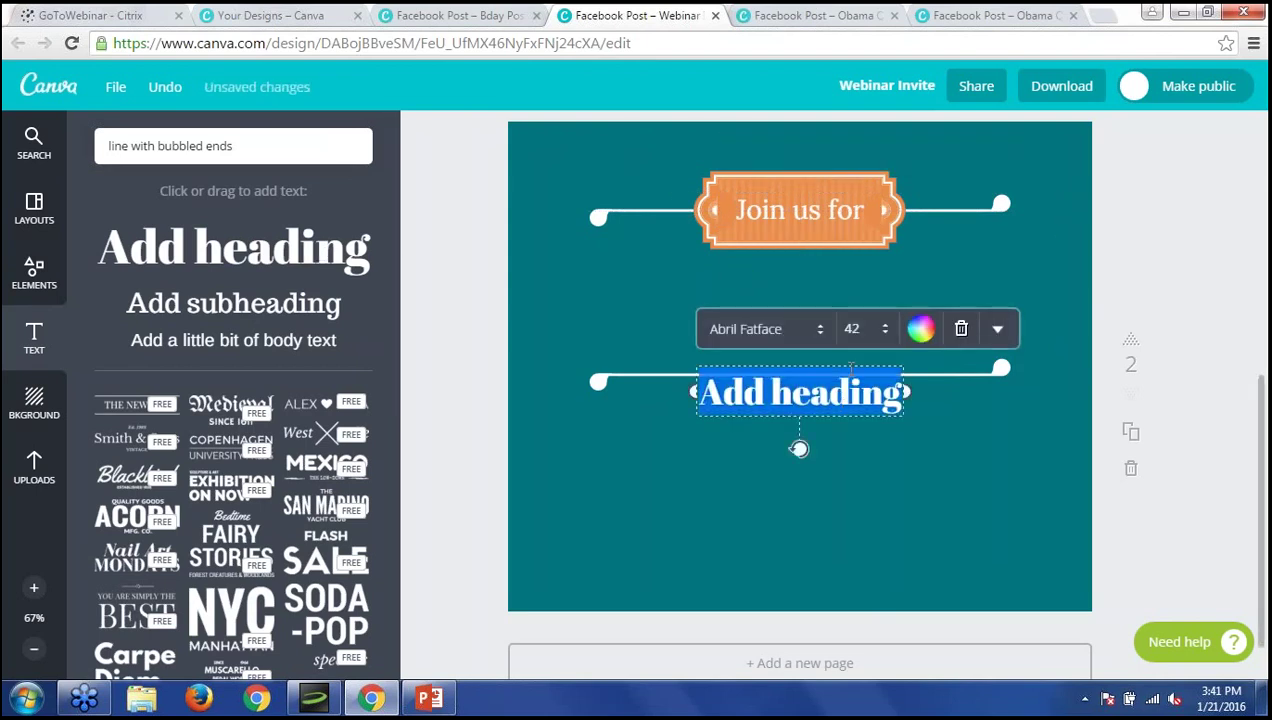
drag(854, 362, 851, 259)
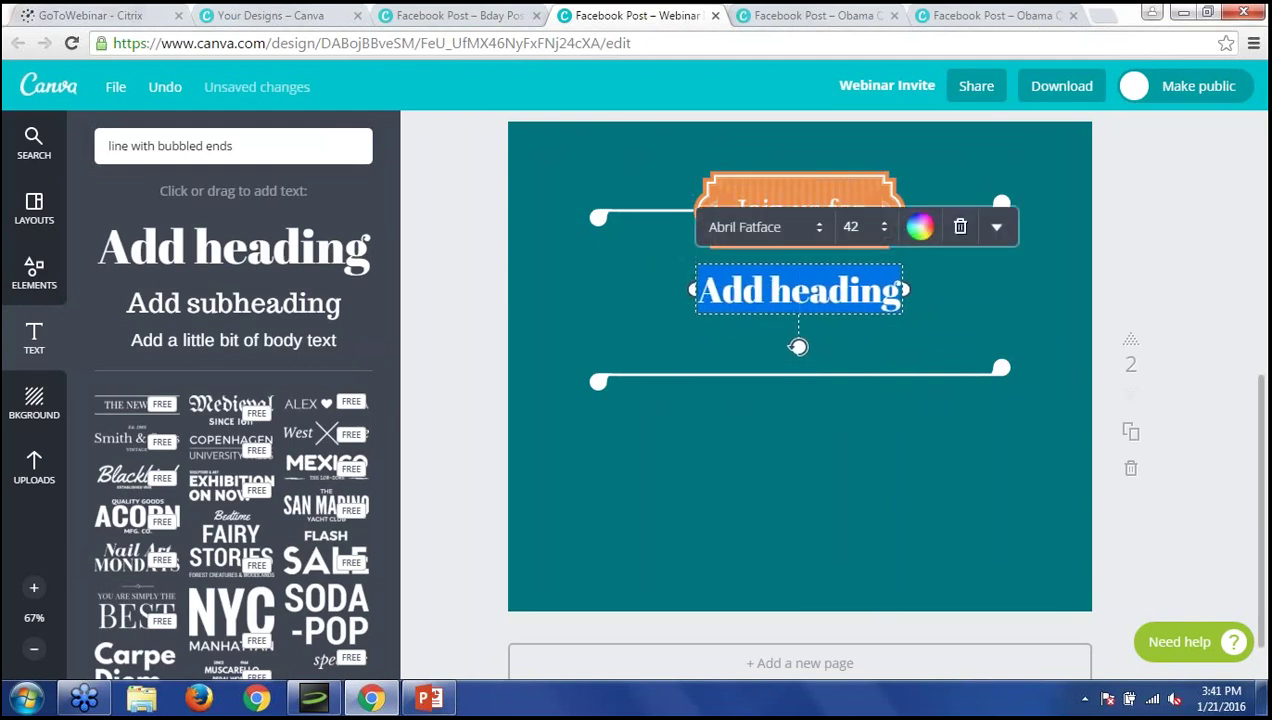
text(OUT)
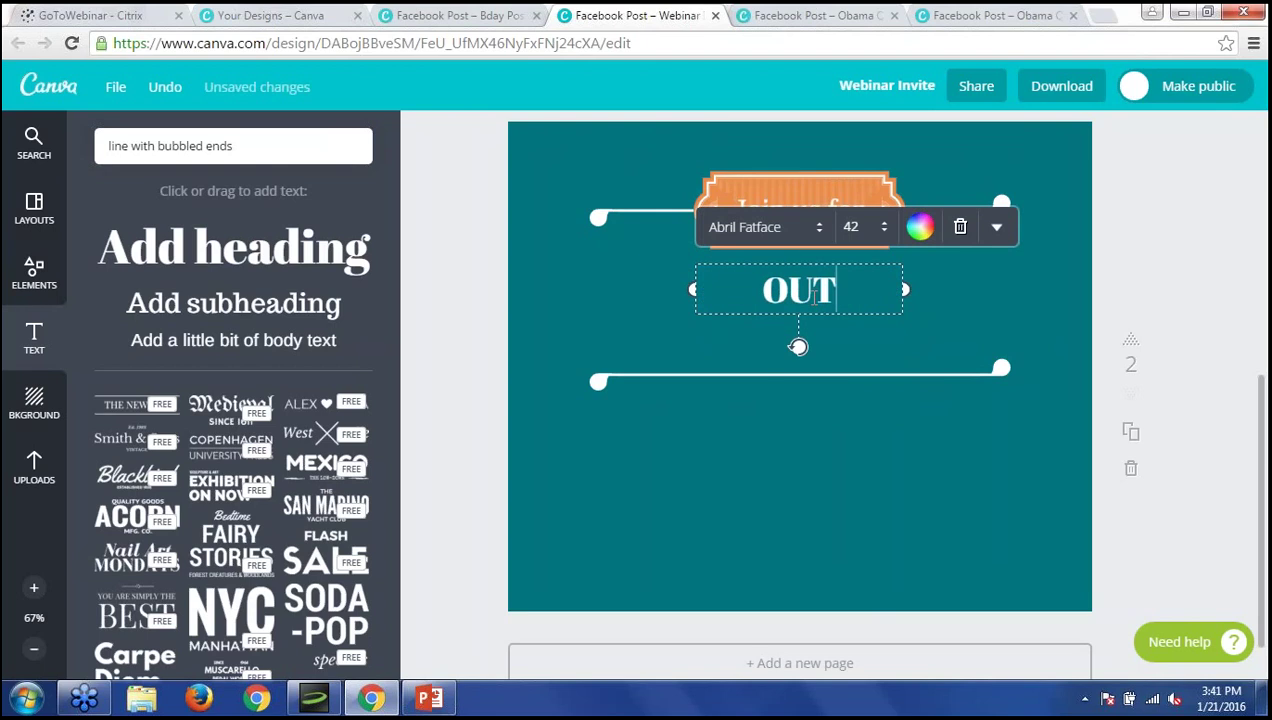
text(REACH GRAPHICS)
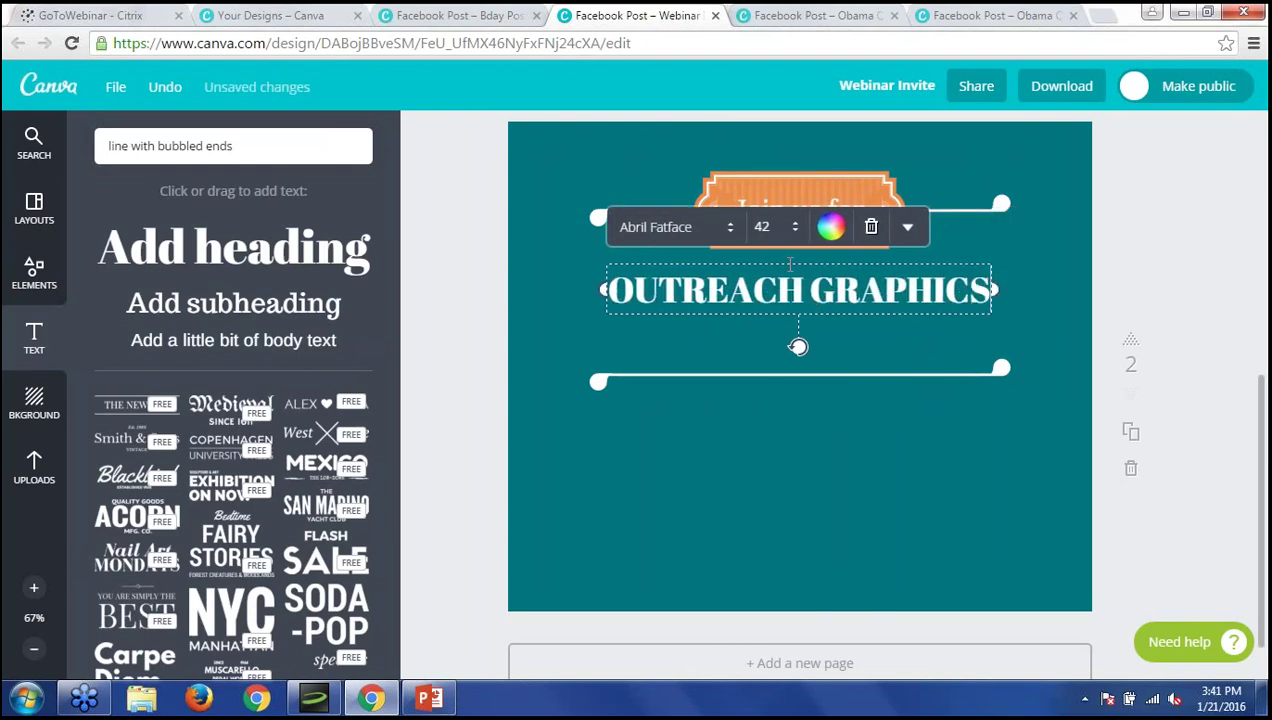
Set the heading to Voga at size 80, nudge it up, and undo an accidental delete.
click(720, 230)
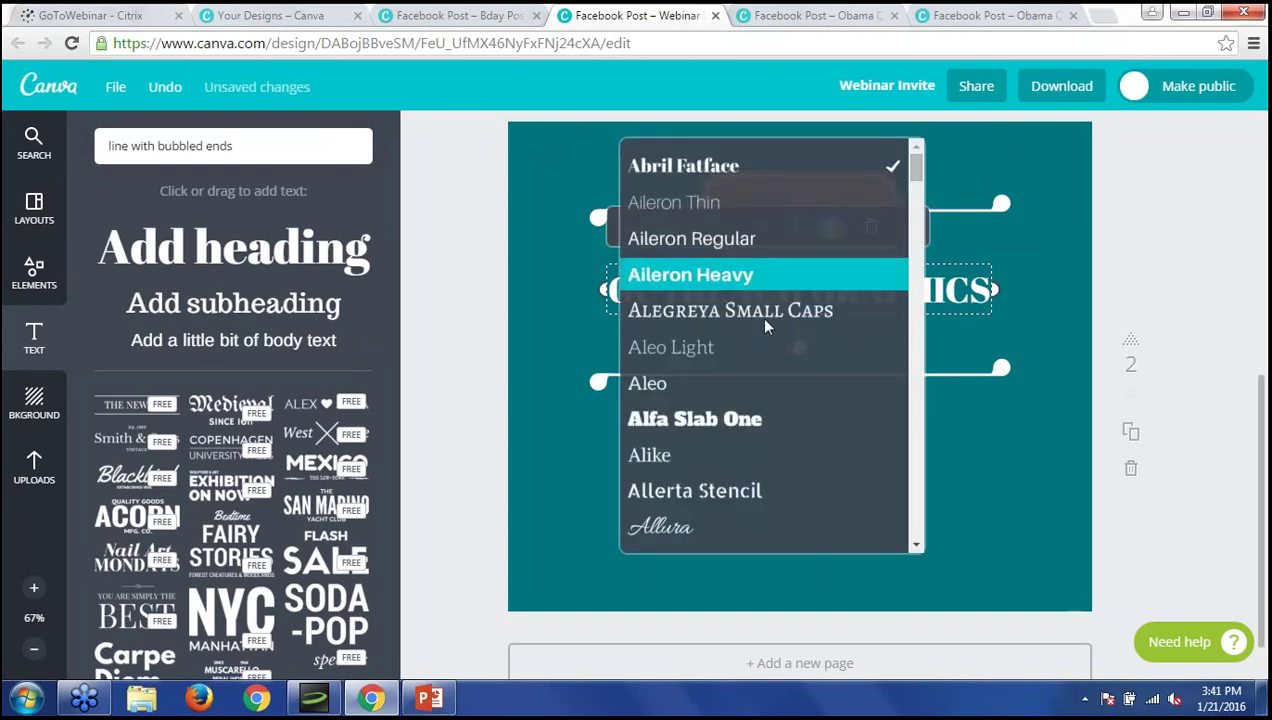
scroll(759, 316, down, 5)
scroll(690, 380, down, 20)
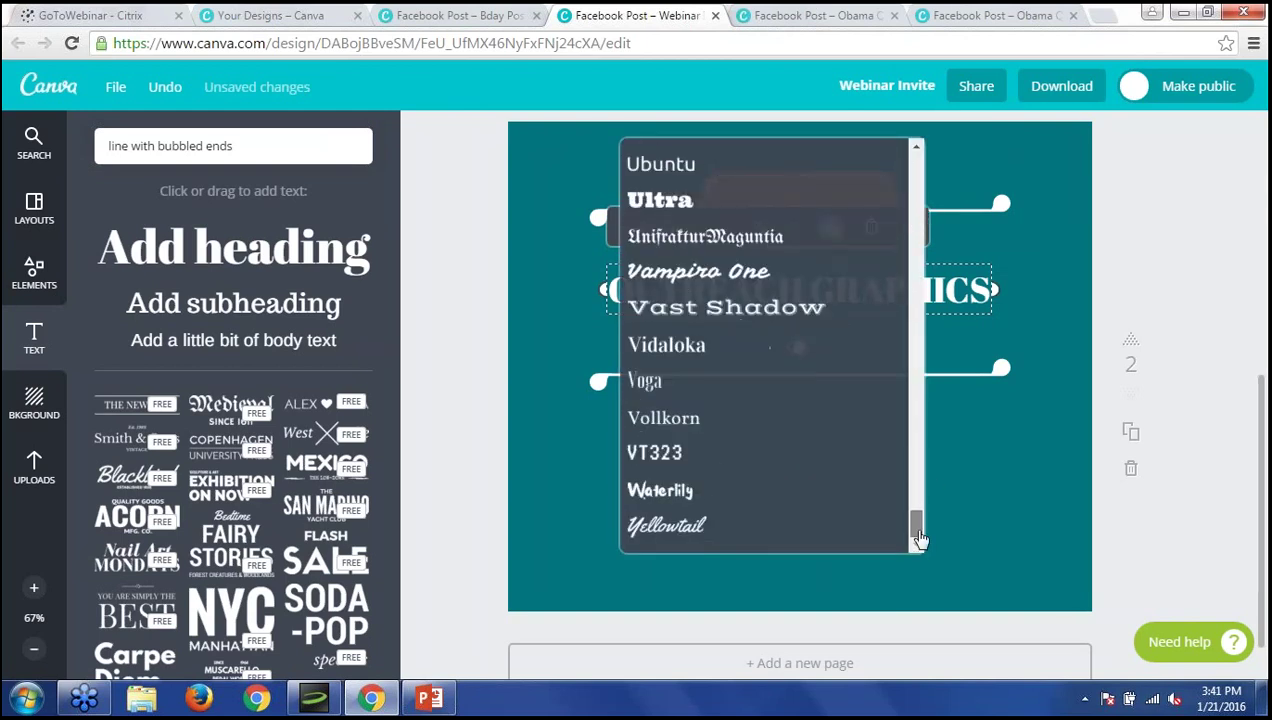
click(672, 378)
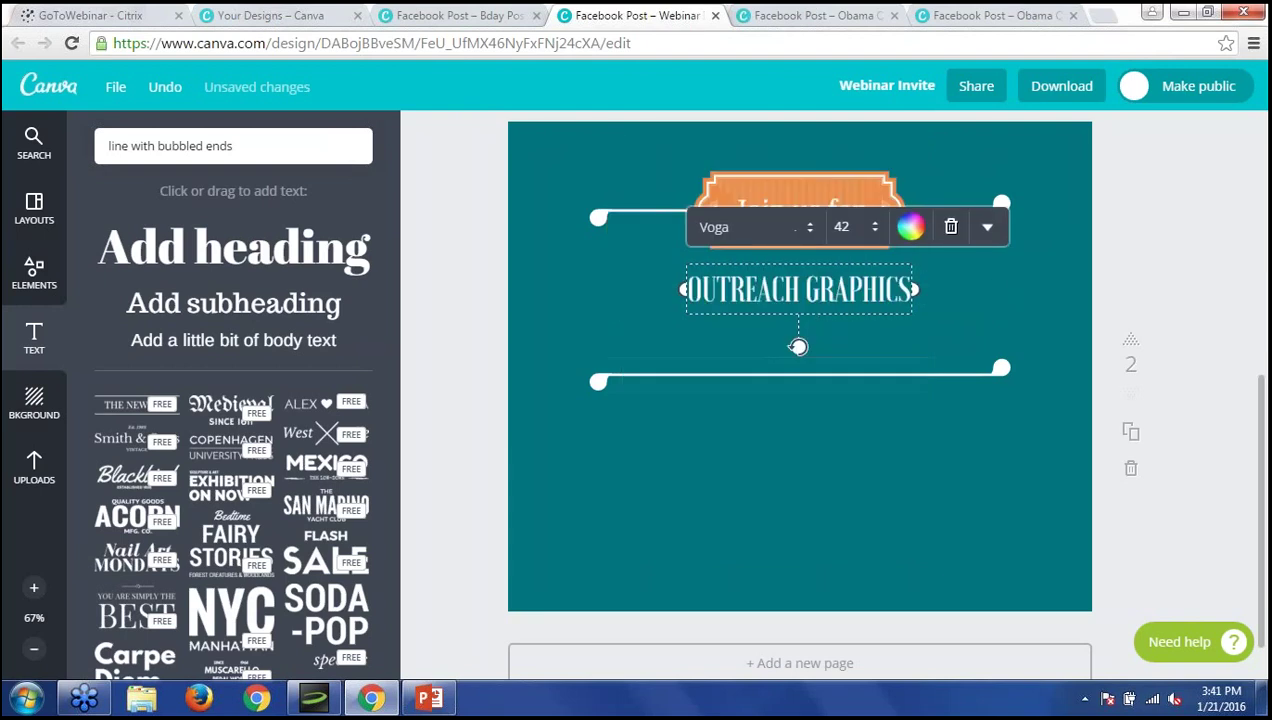
click(876, 227)
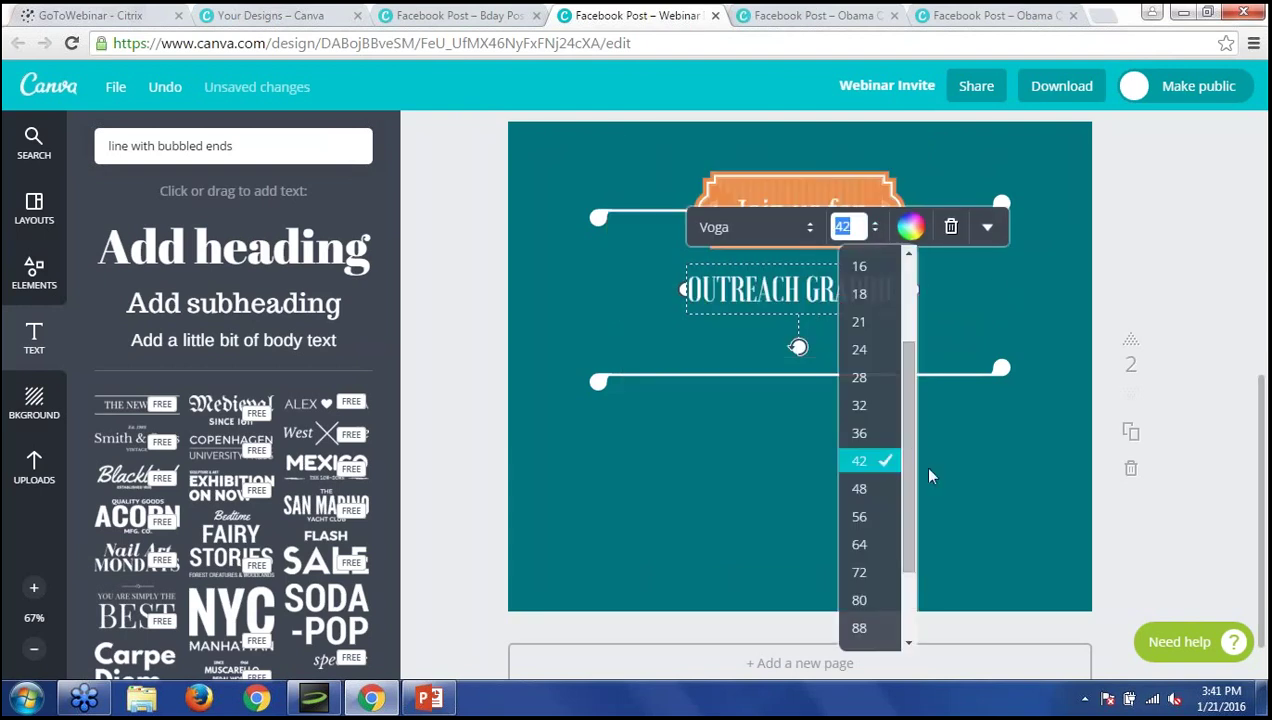
scroll(922, 465, down, 2)
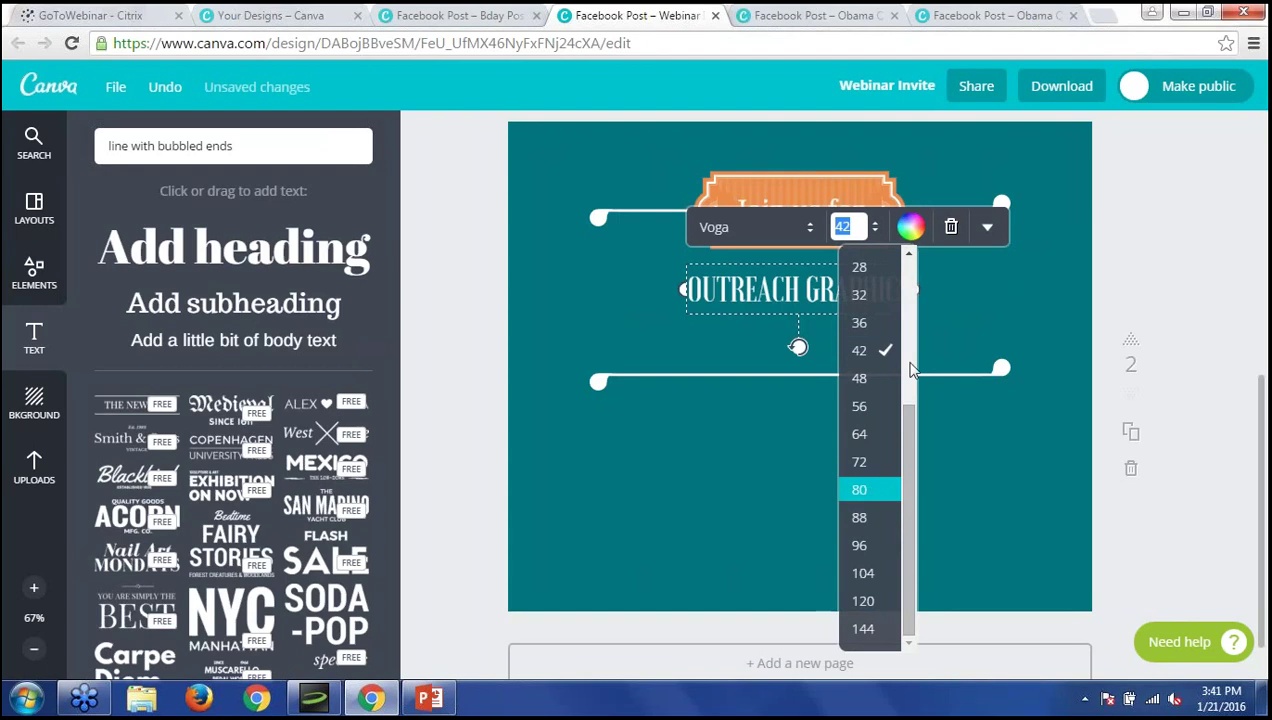
click(862, 489)
drag(946, 258, 947, 236)
click(847, 203)
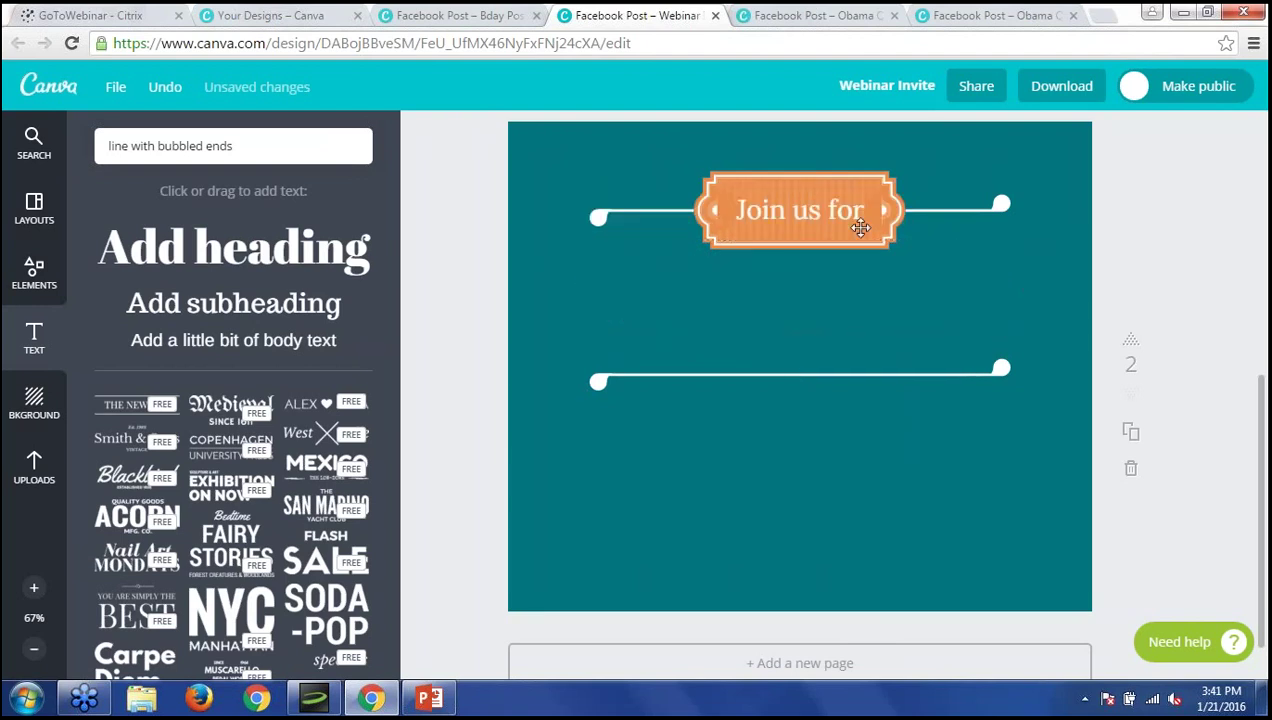
key(ctrl+z)
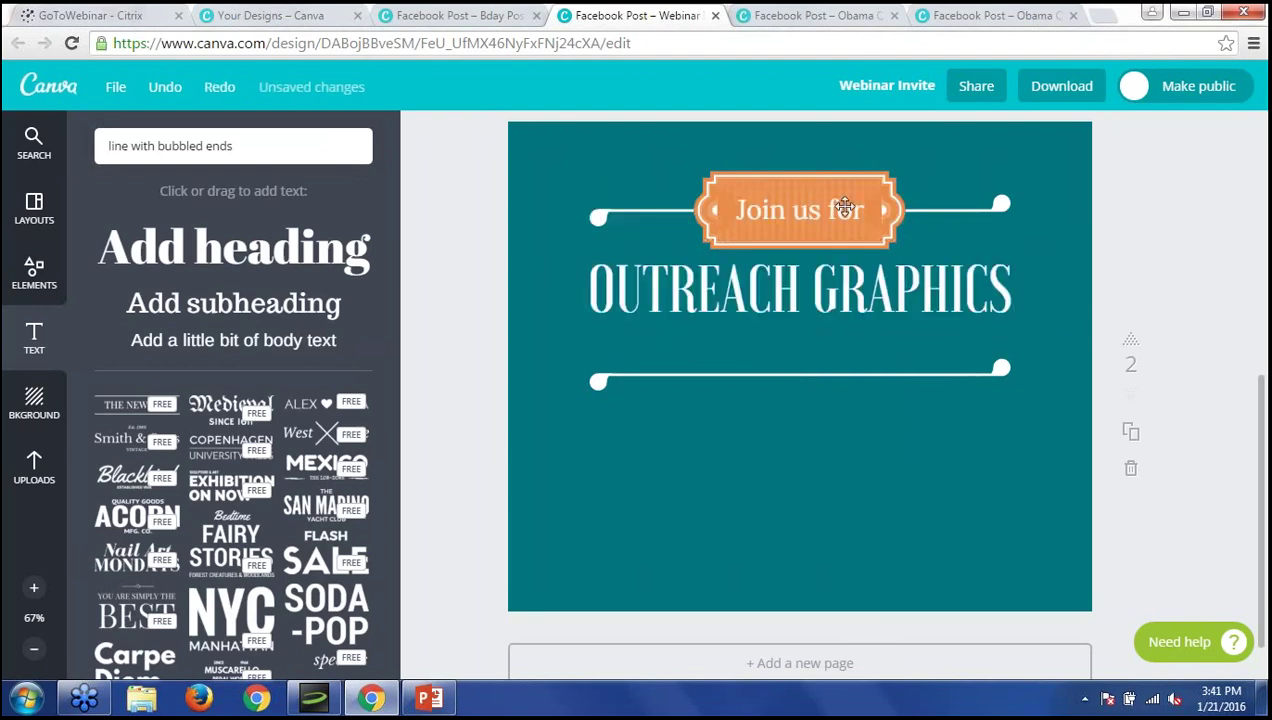
Copy 'Join us for' below the heading and retype the copy as 'made easy'.
click(845, 207)
click(815, 205)
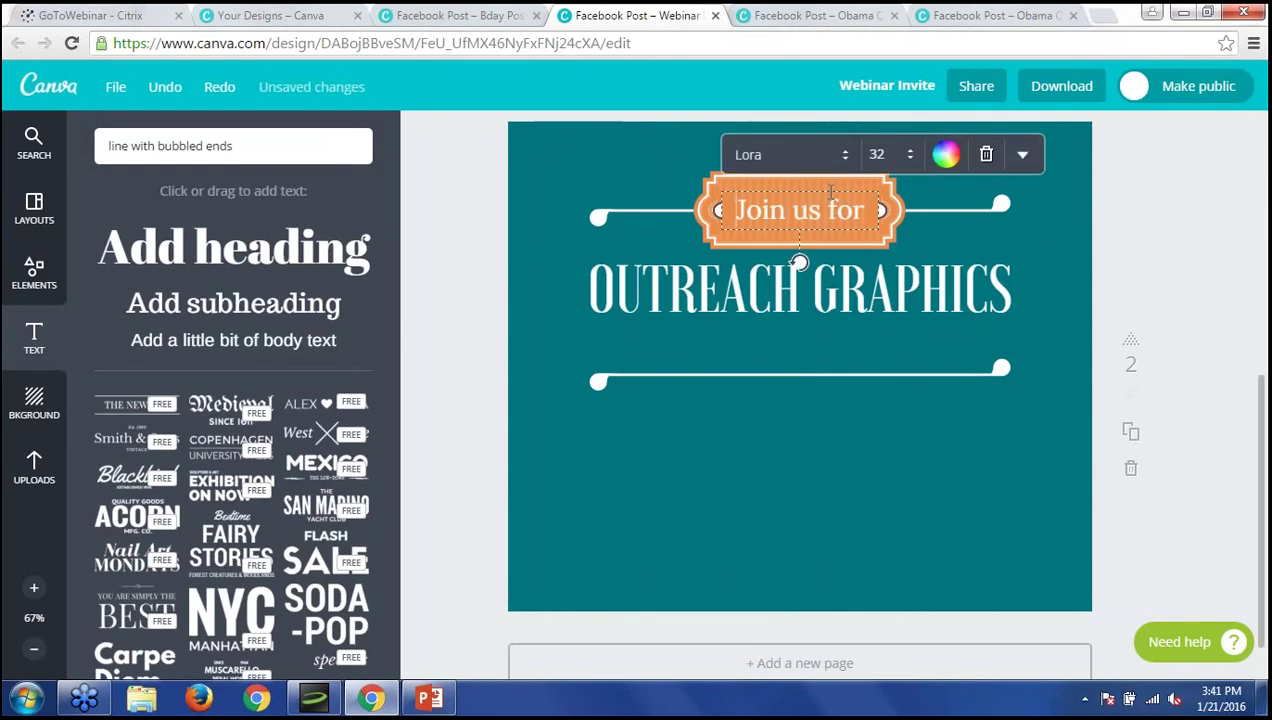
drag(830, 192, 817, 347)
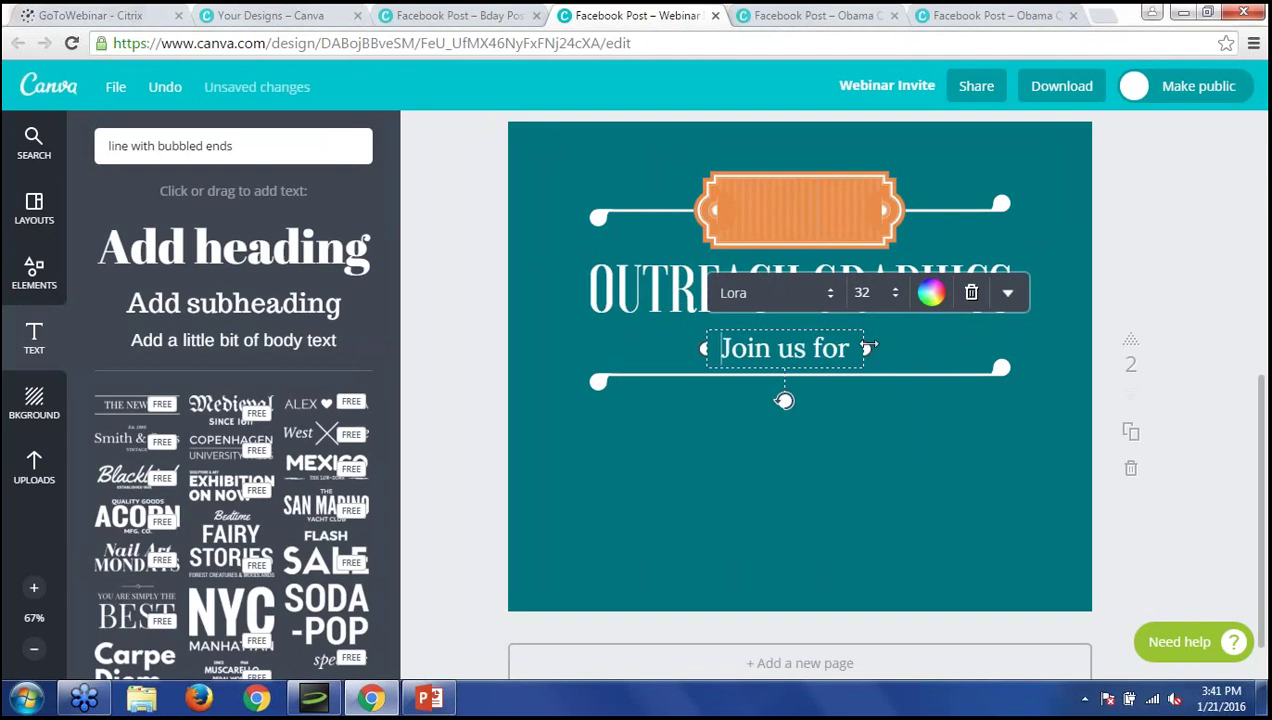
click(916, 358)
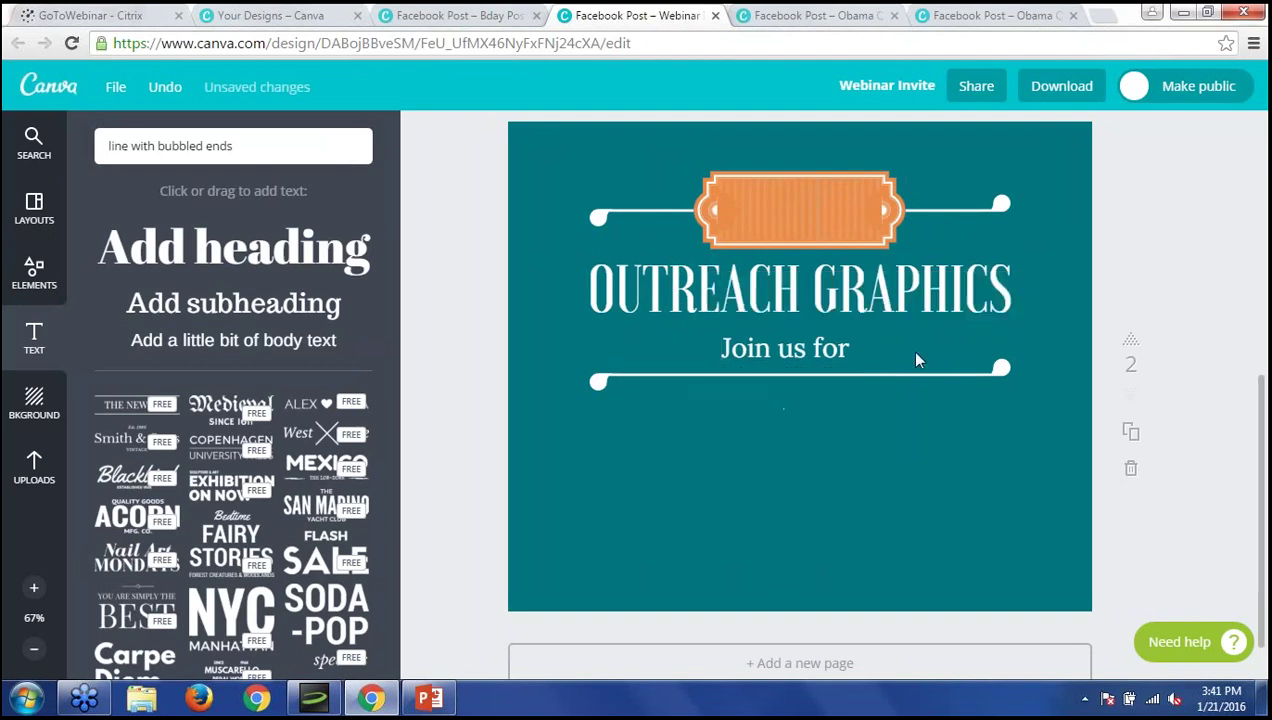
key(ctrl+z)
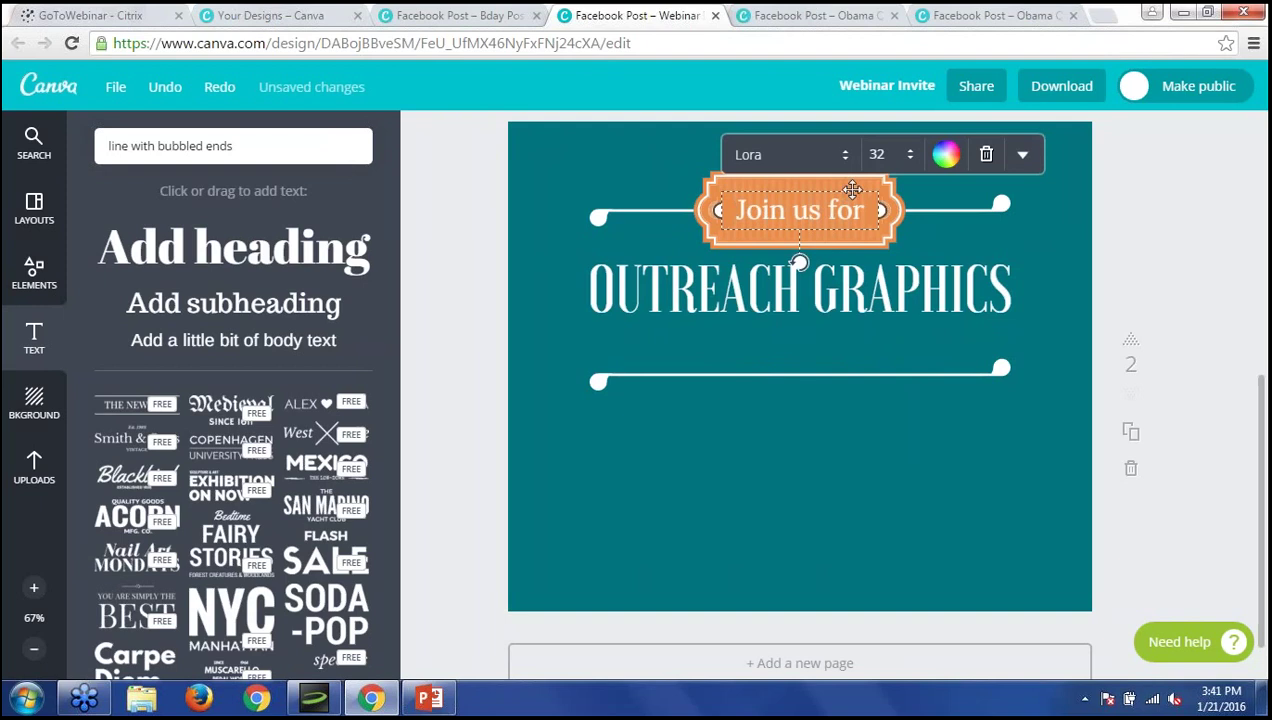
drag(851, 192, 812, 343)
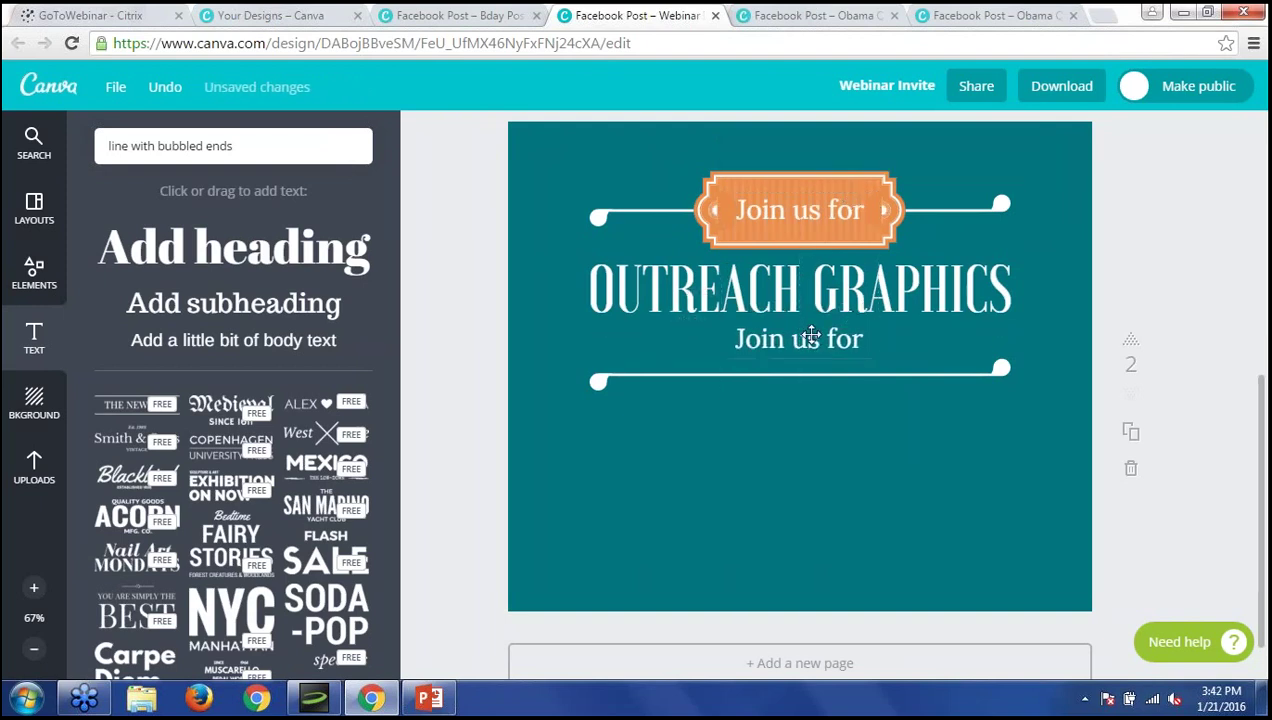
click(811, 332)
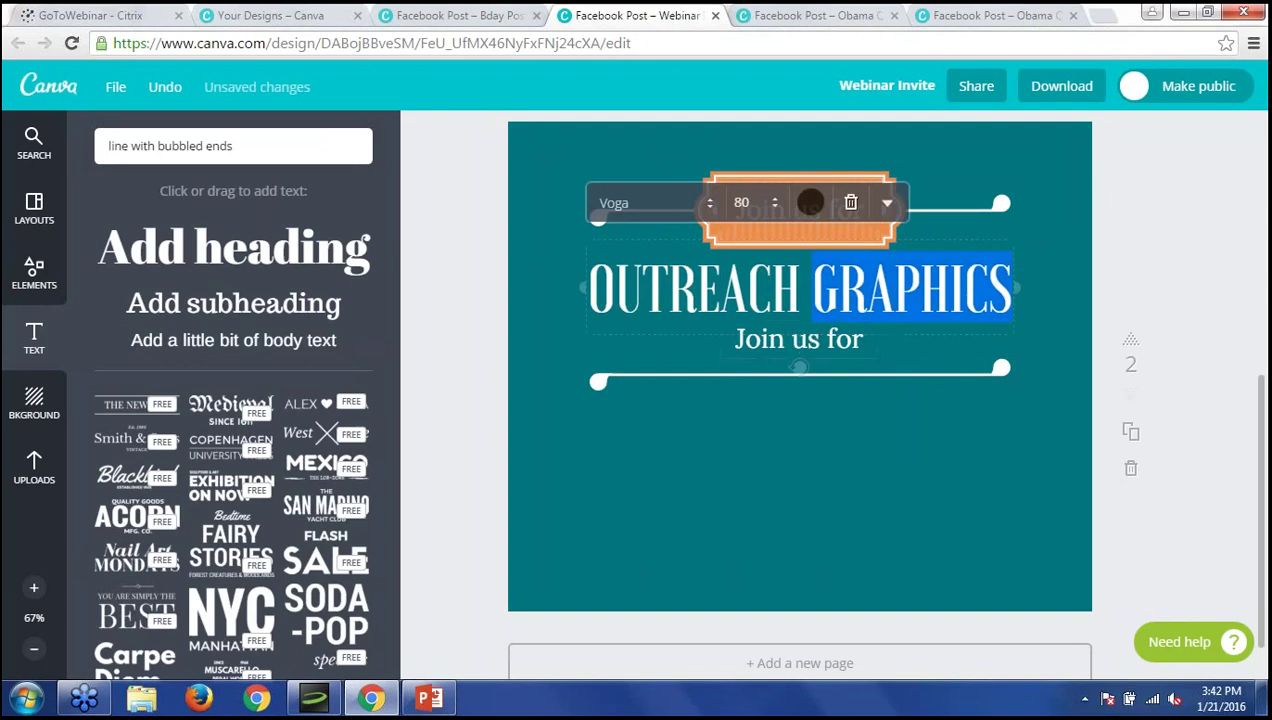
click(880, 400)
click(821, 340)
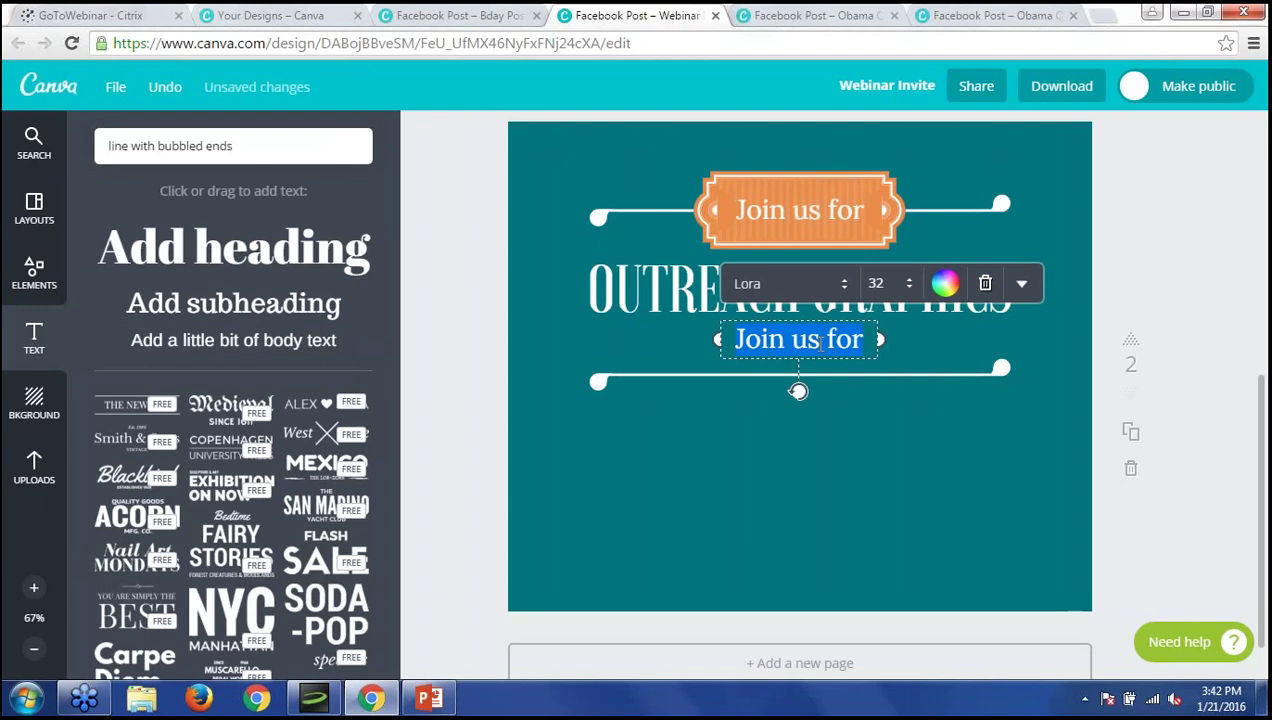
text(MADE)
key(BackSpace)
key(BackSpace)
key(BackSpace)
key(BackSpace)
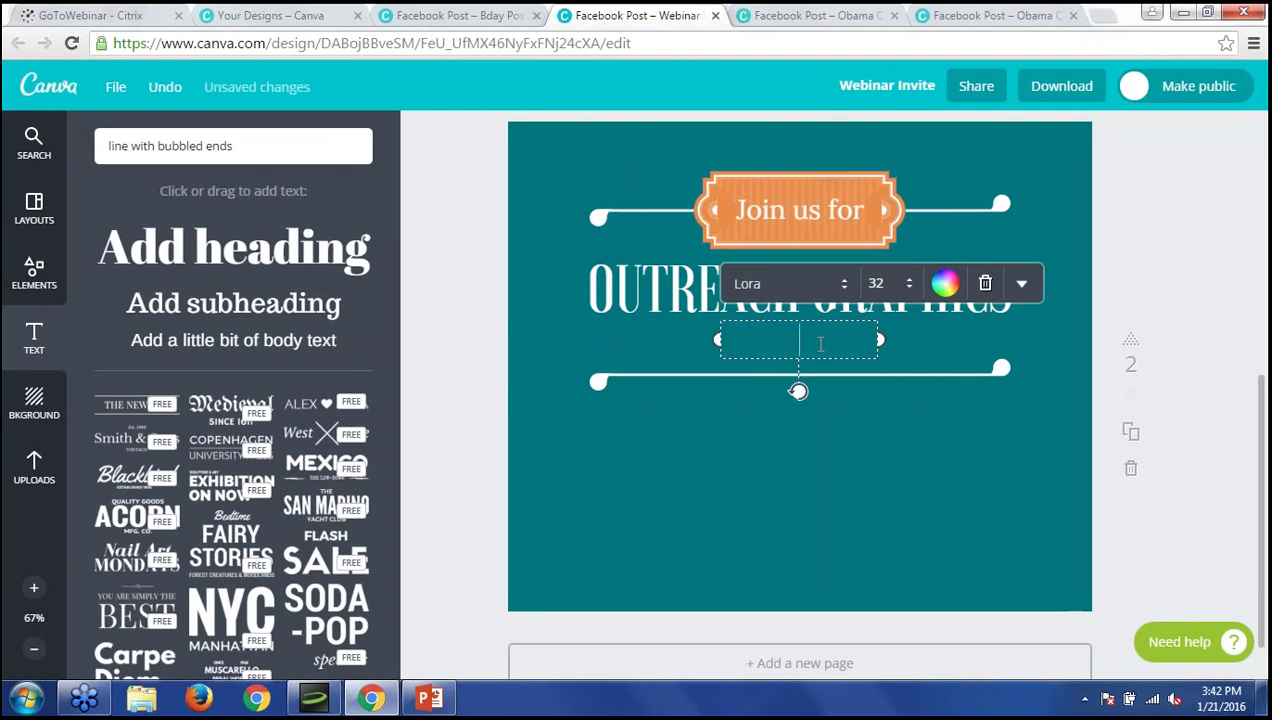
text(made easy)
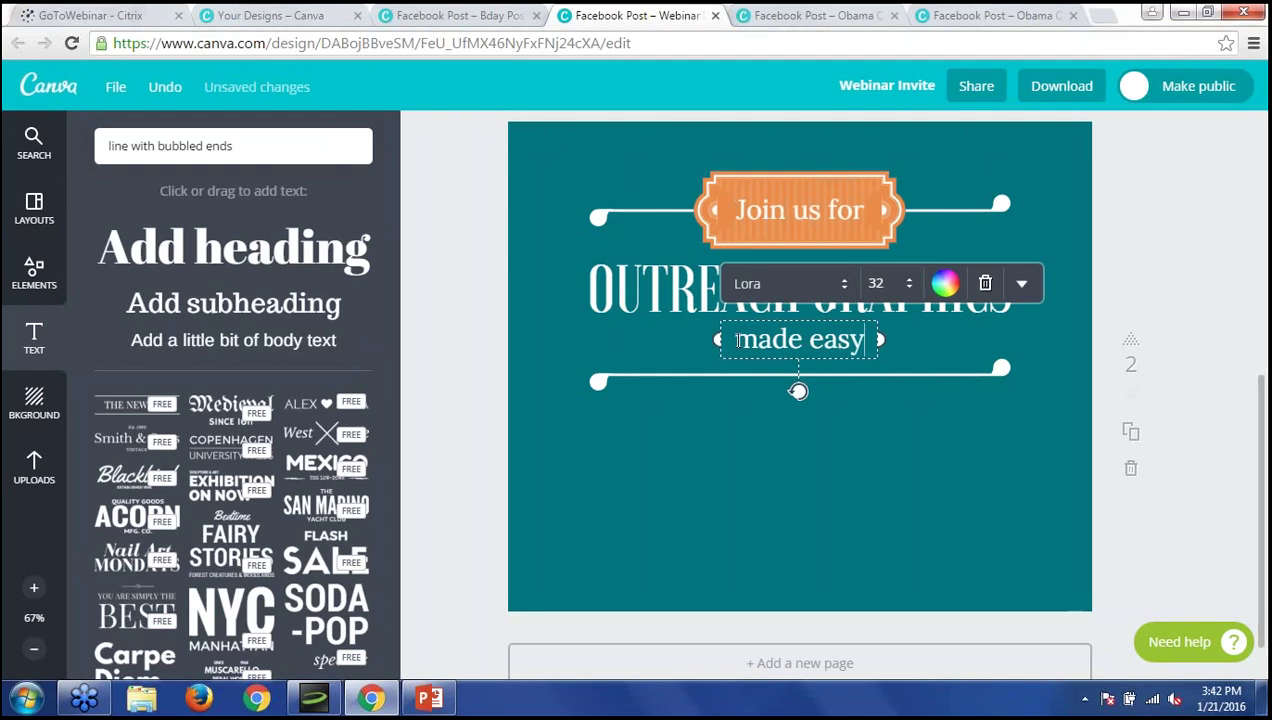
Set 'made easy' to size 42, widen and centre it under the heading, and italicise it.
key(ctrl+a)
click(852, 340)
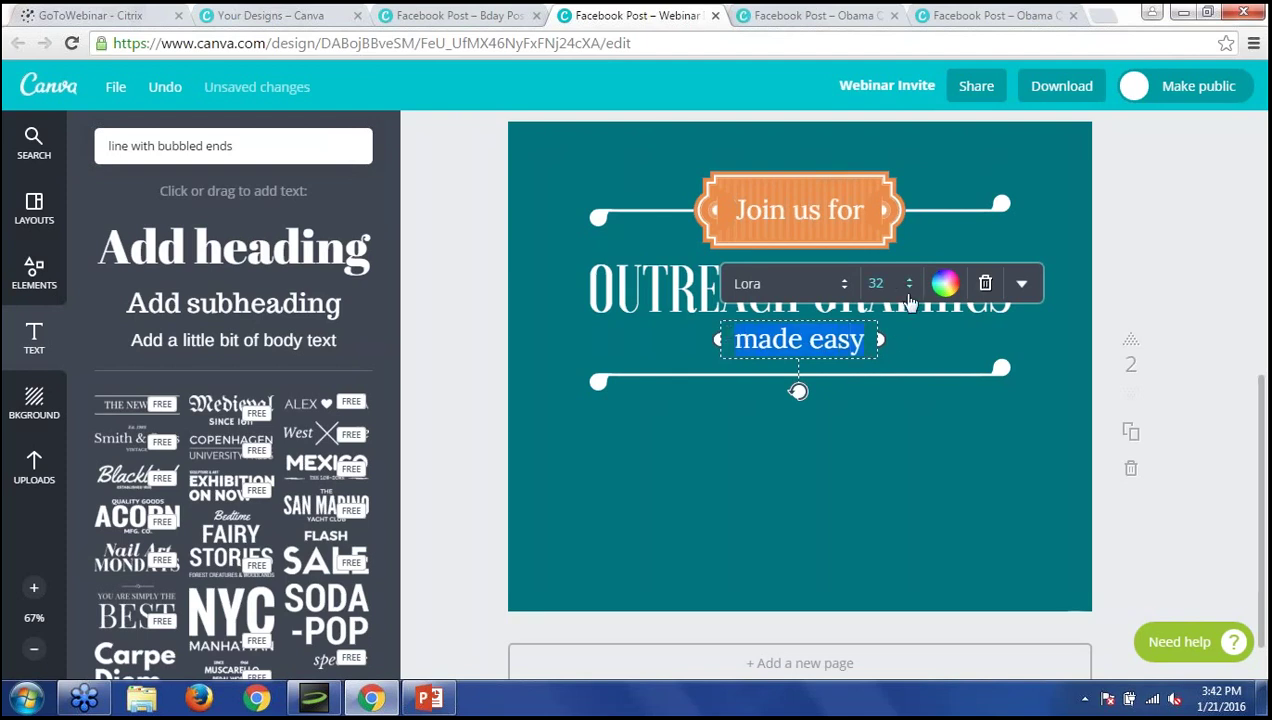
click(910, 290)
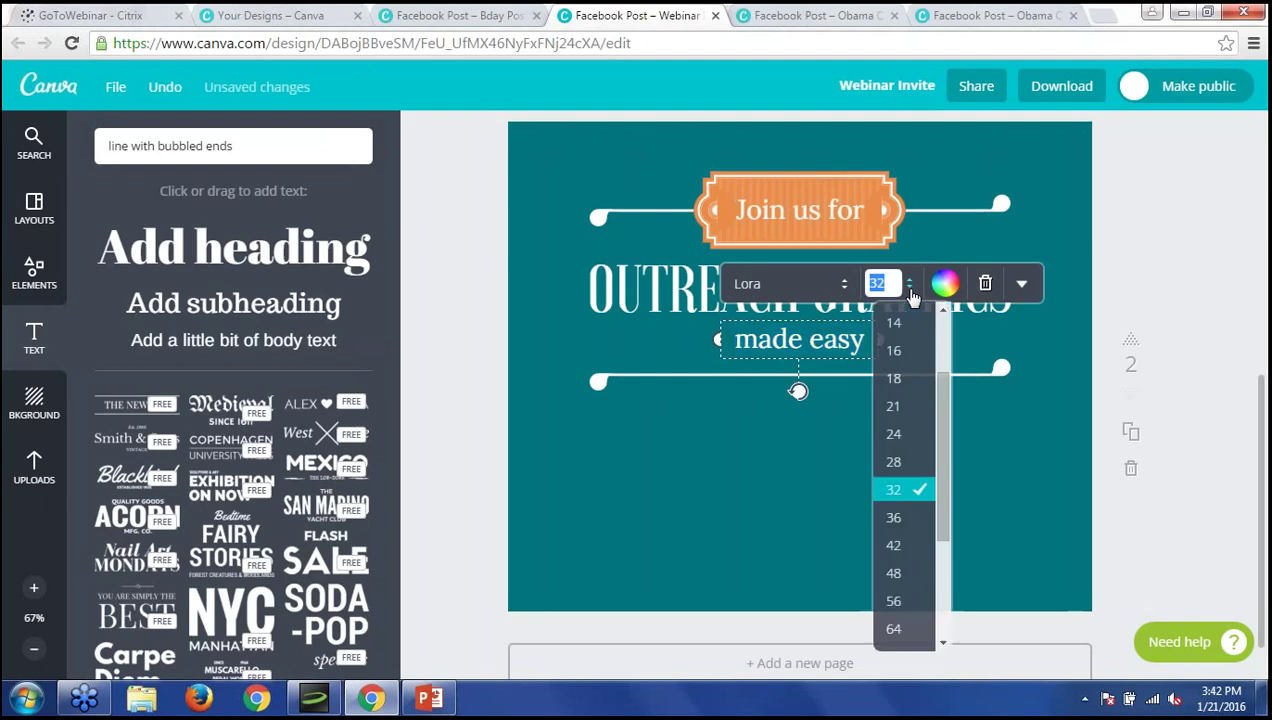
click(888, 551)
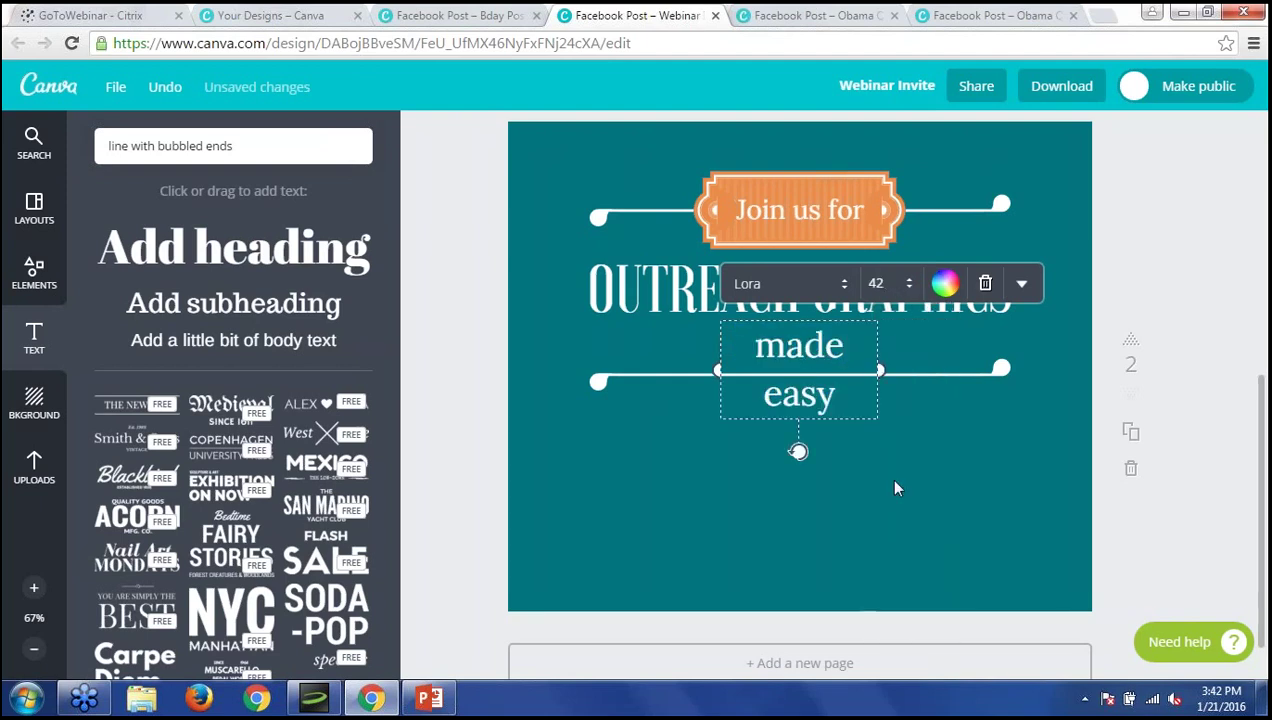
drag(905, 375, 923, 376)
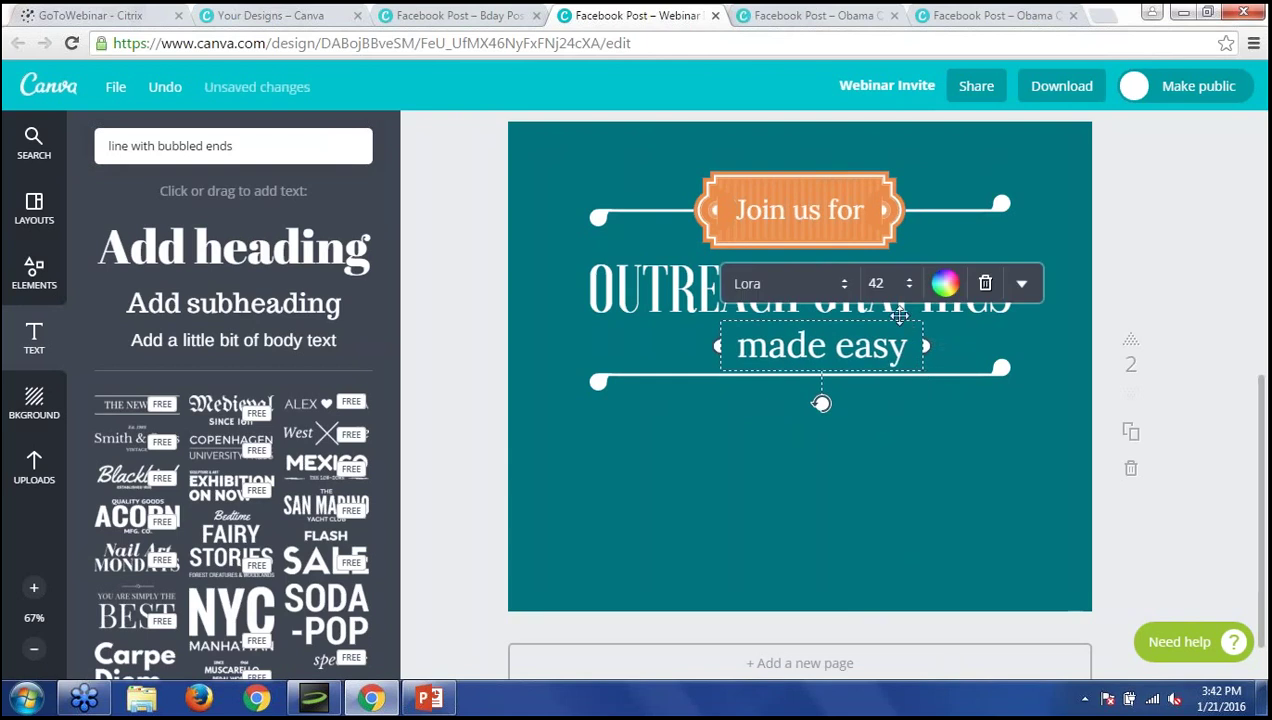
drag(899, 317, 876, 314)
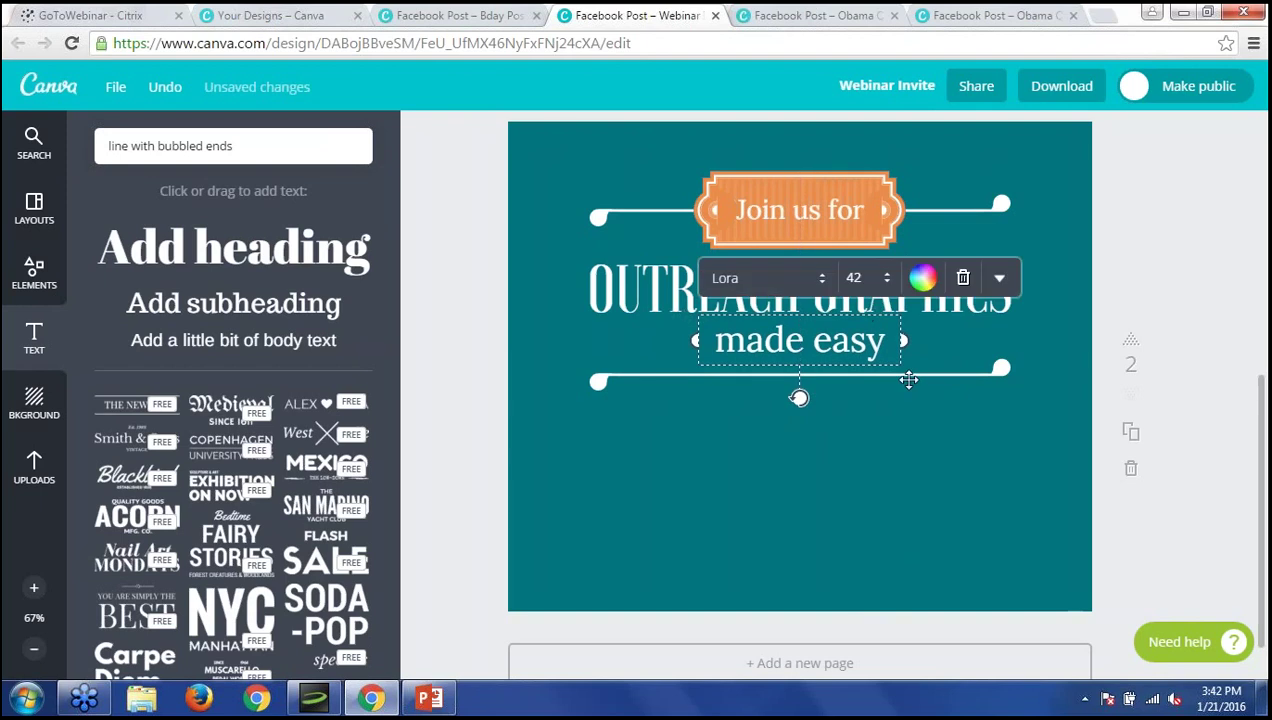
click(999, 280)
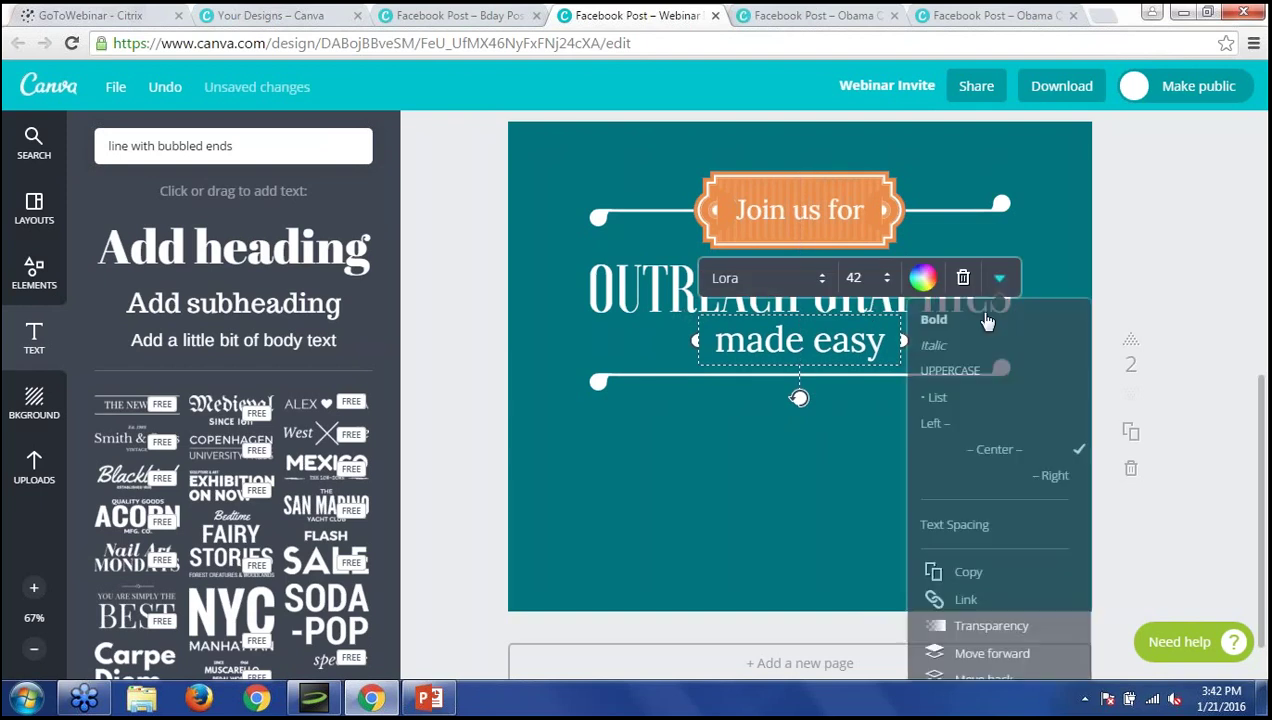
click(950, 346)
click(857, 460)
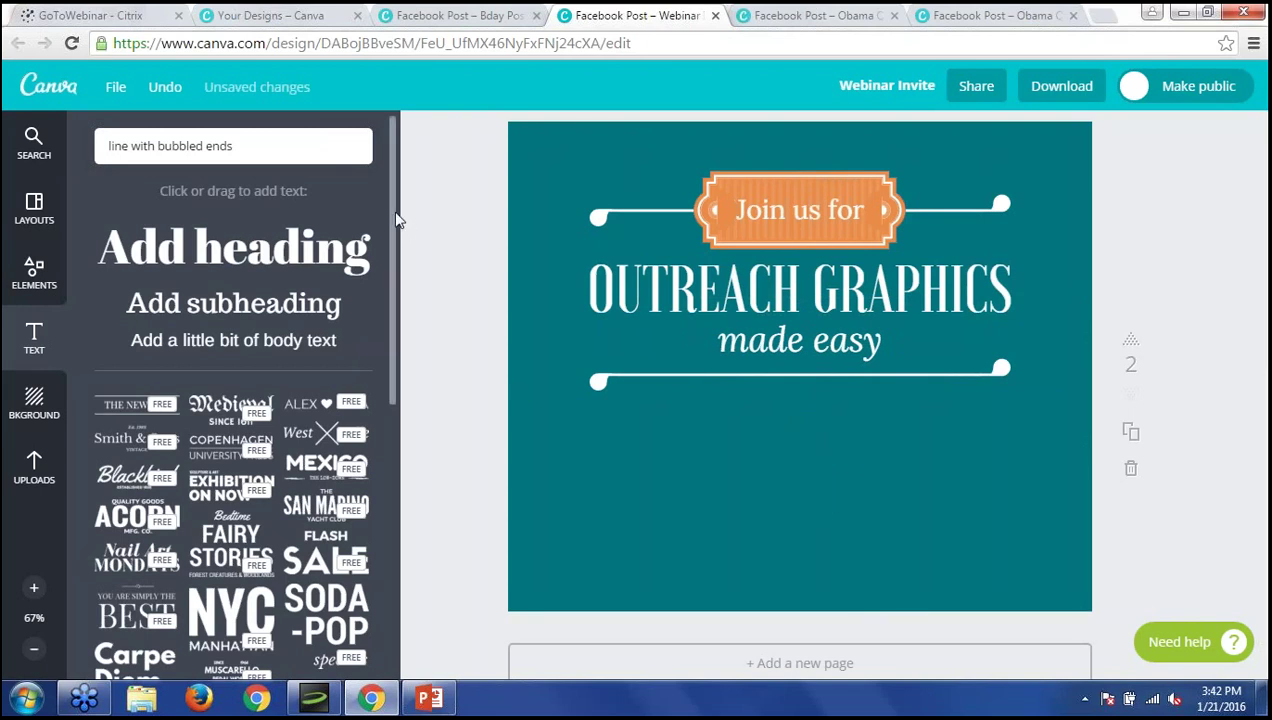
Add the SPRINGTIME 2016 COLLECTION text design and move it below 'made easy'.
drag(393, 225, 390, 356)
scroll(390, 360, down, 3)
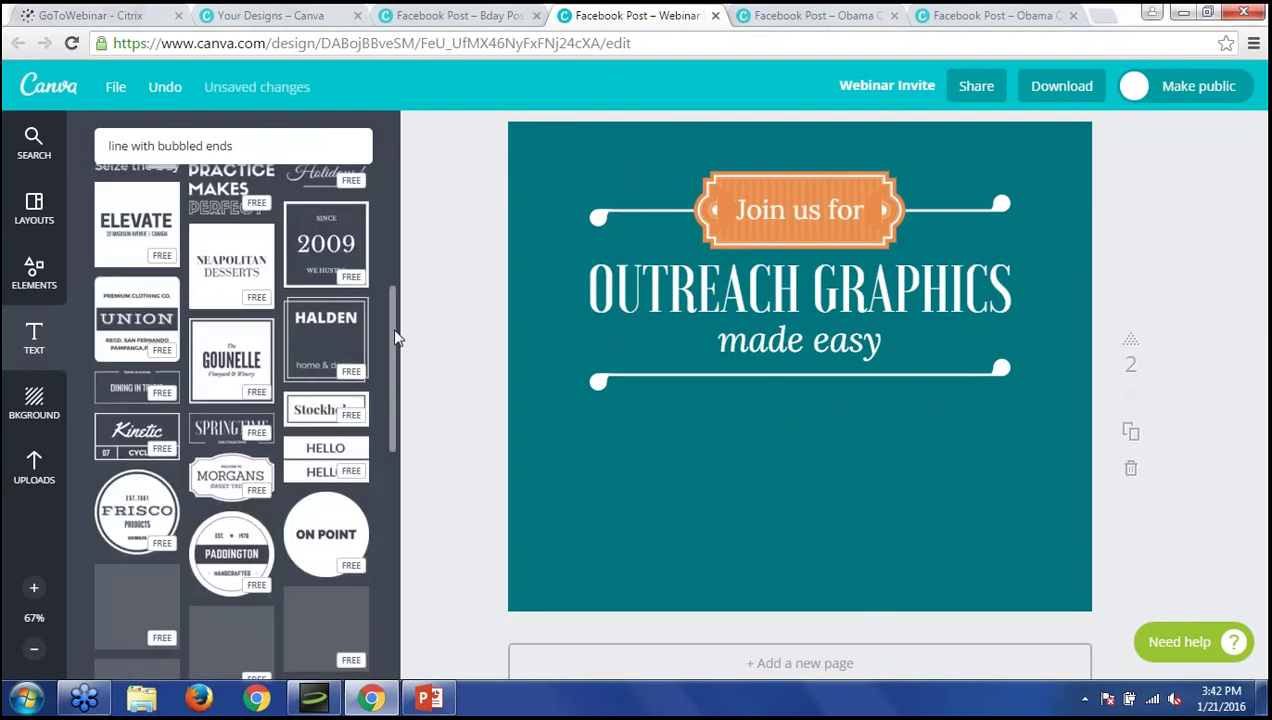
click(231, 416)
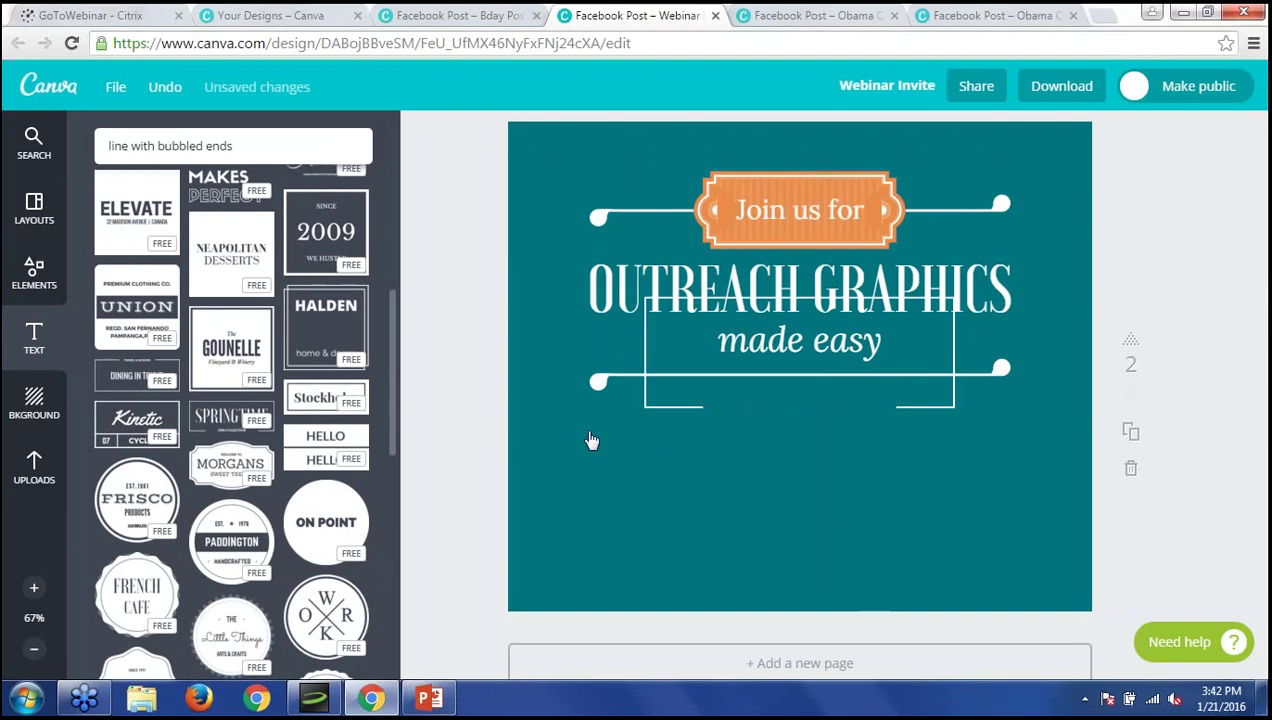
drag(829, 293, 828, 378)
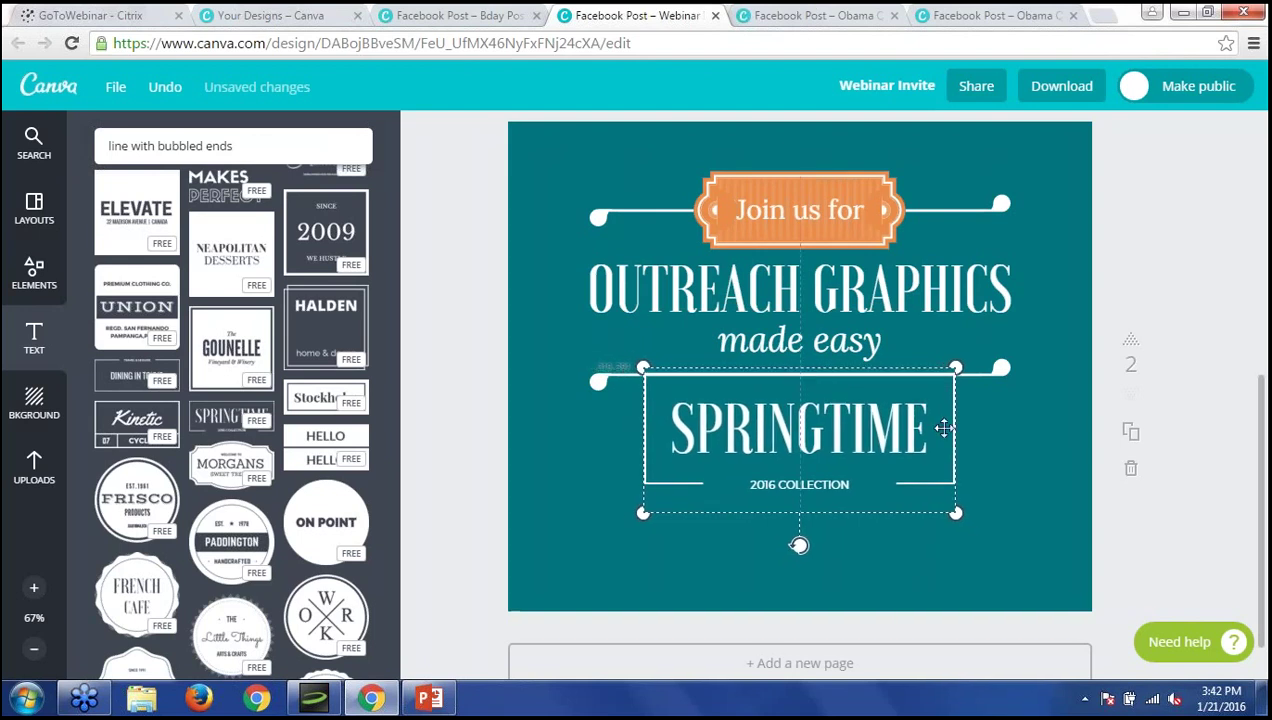
click(942, 428)
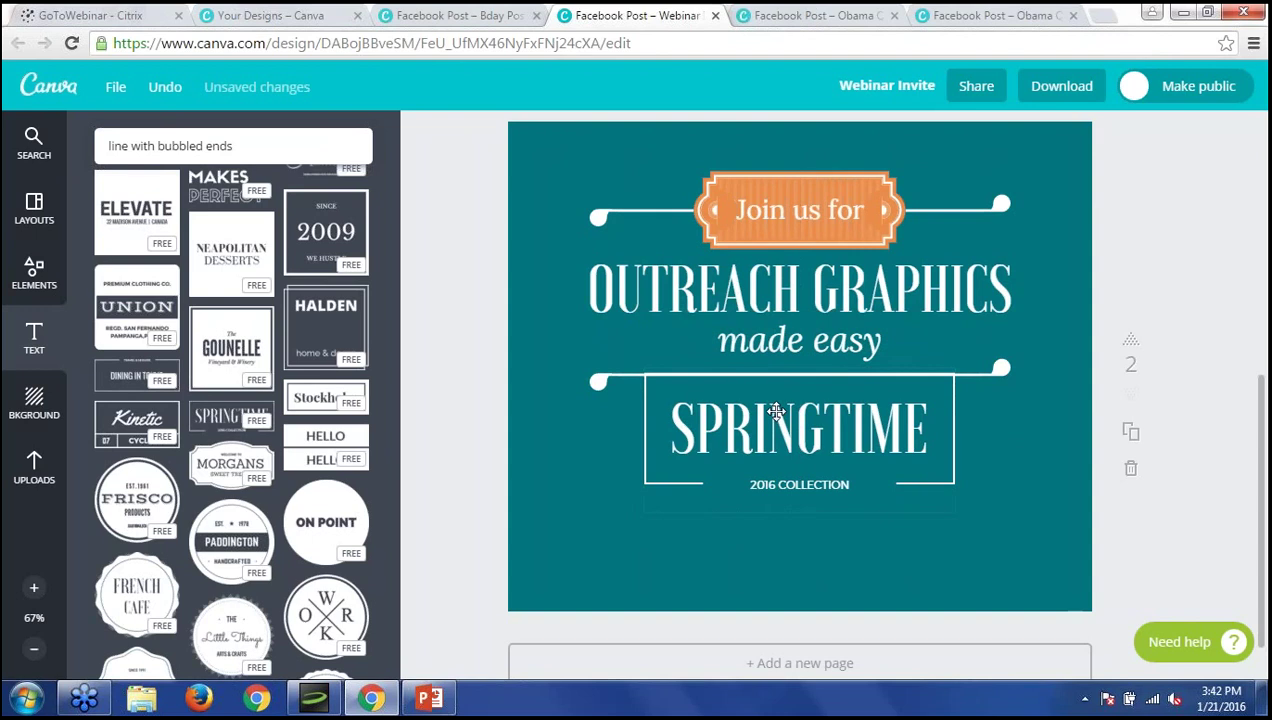
Enter edit mode on the heading and highlight the word SPRINGTIME.
double_click(830, 433)
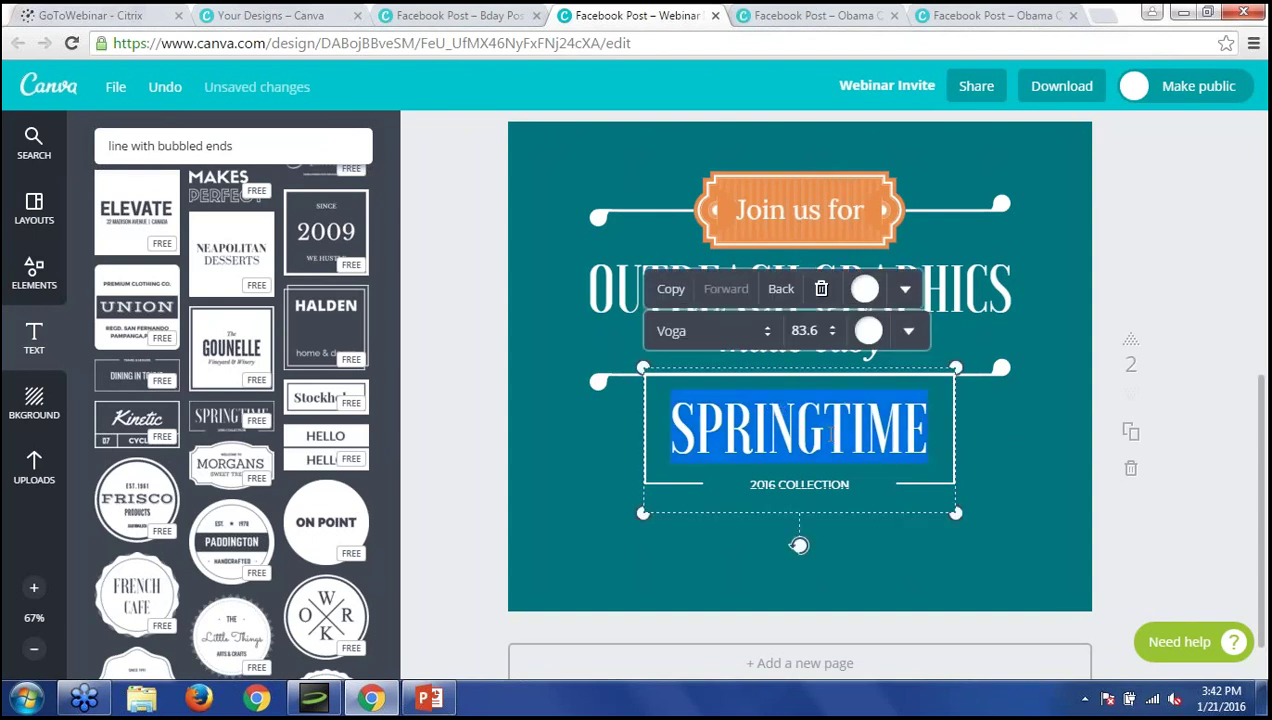
click(951, 400)
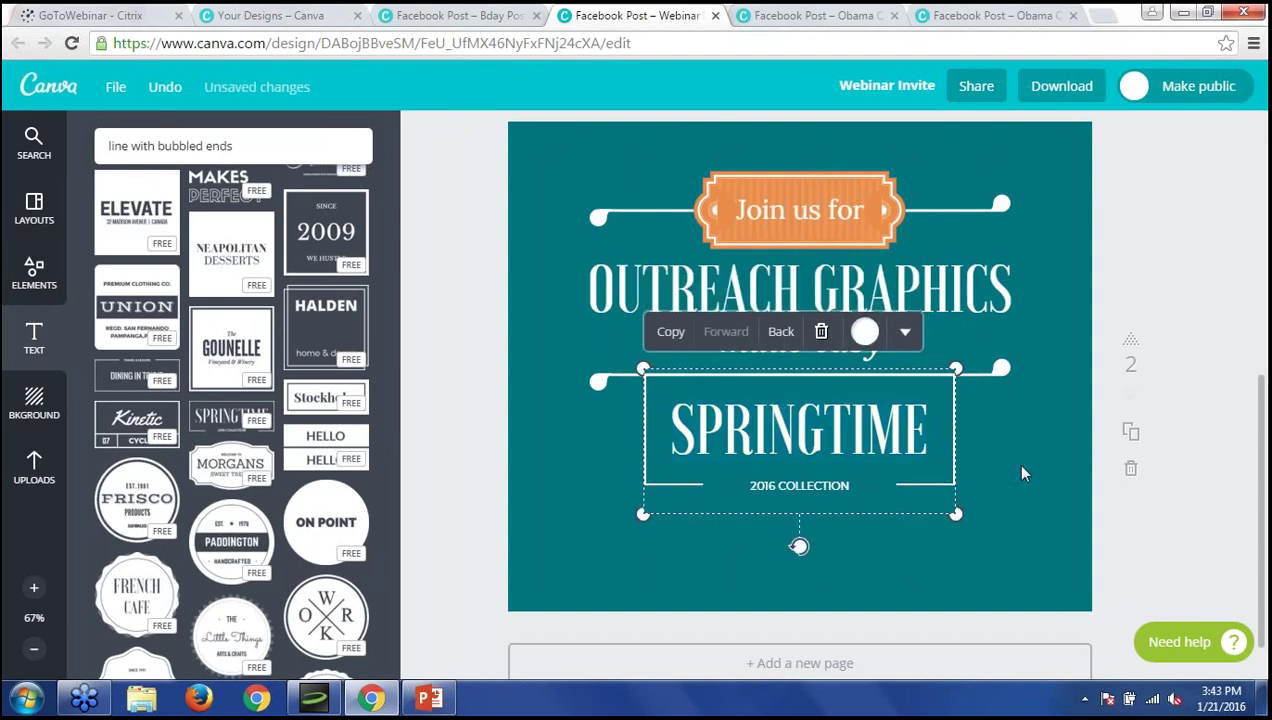
click(993, 472)
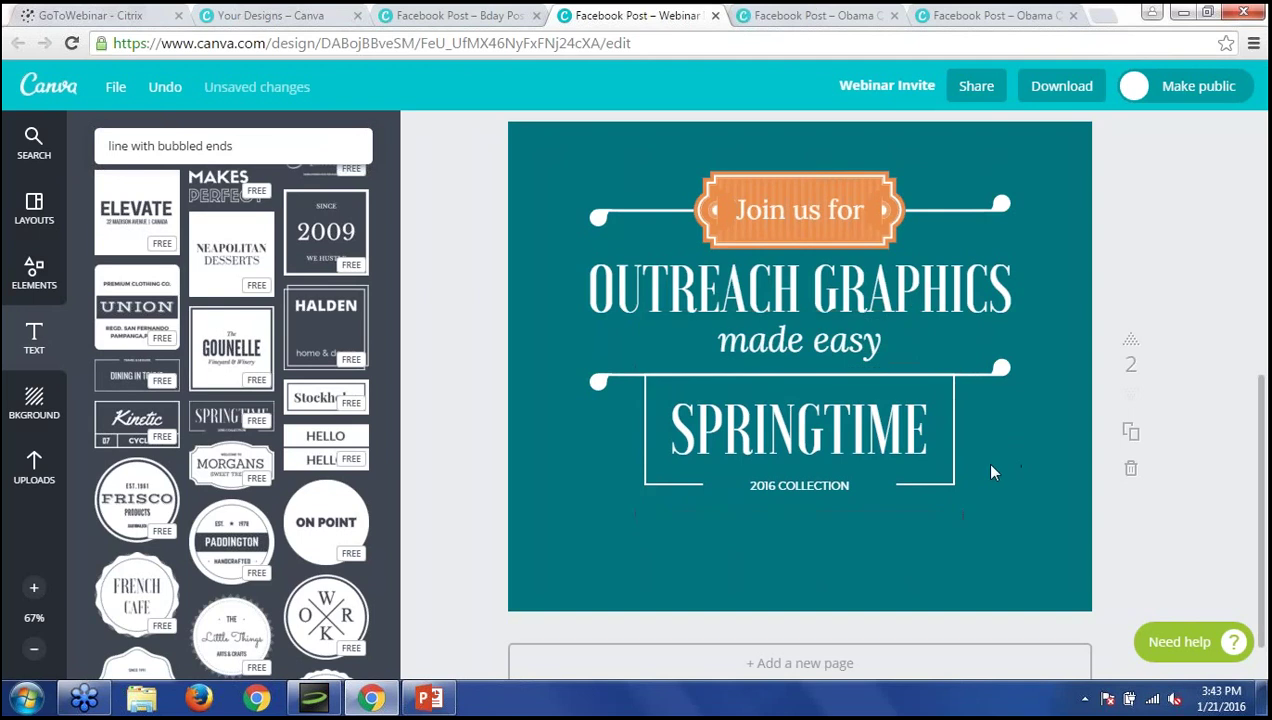
double_click(786, 426)
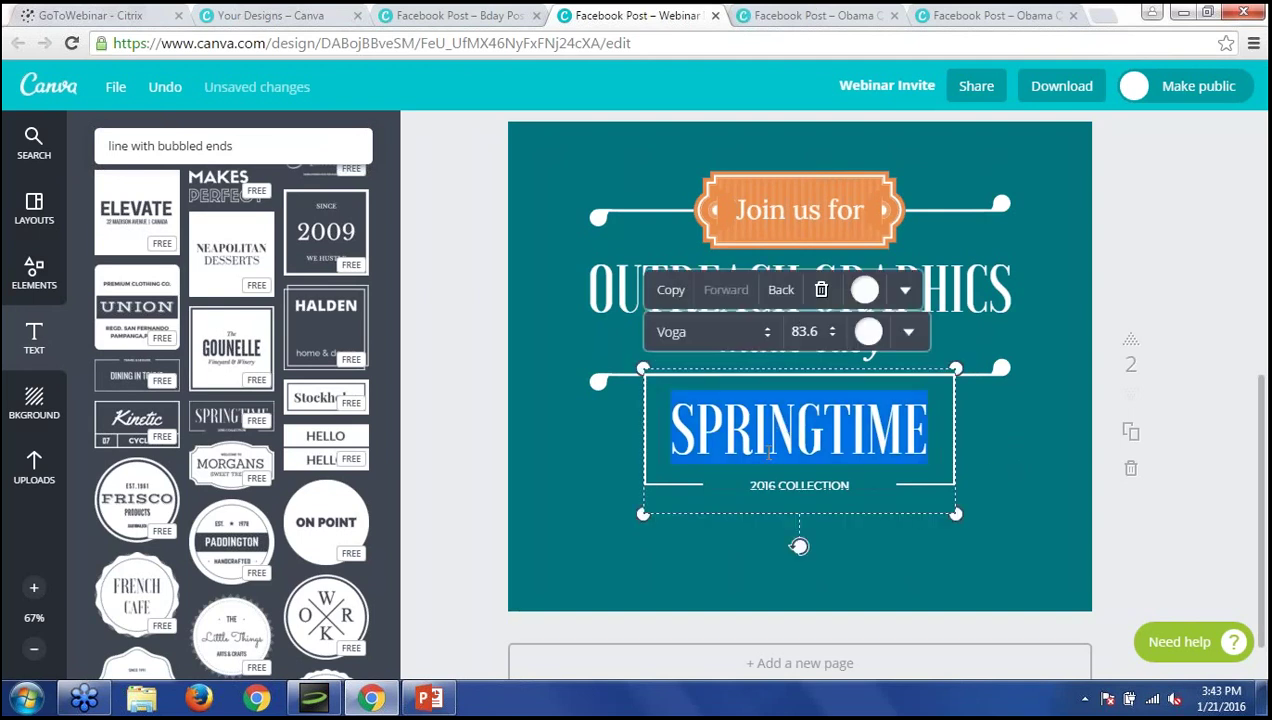
Replace SPRINGTIME with 'Thursday, January 21st 3:00 pm to 4:00 pm', resizing it to 28 then 36.
text(Thurs)
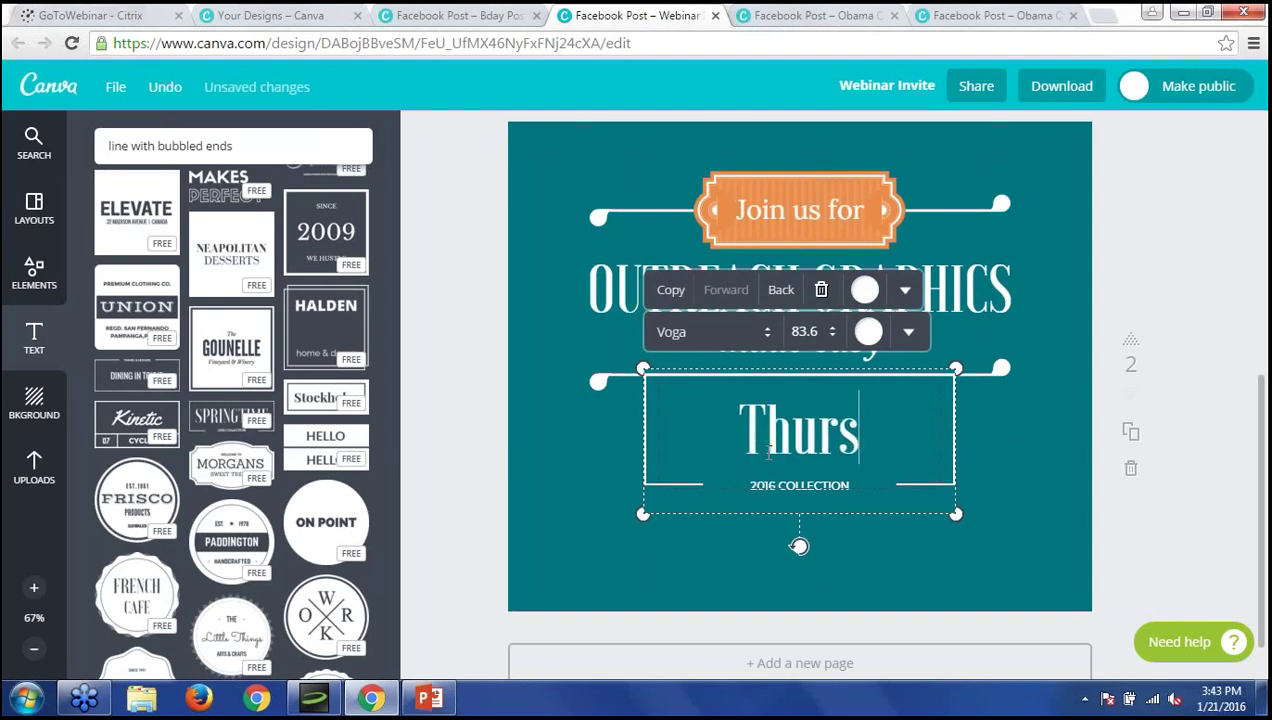
text(day, Ja)
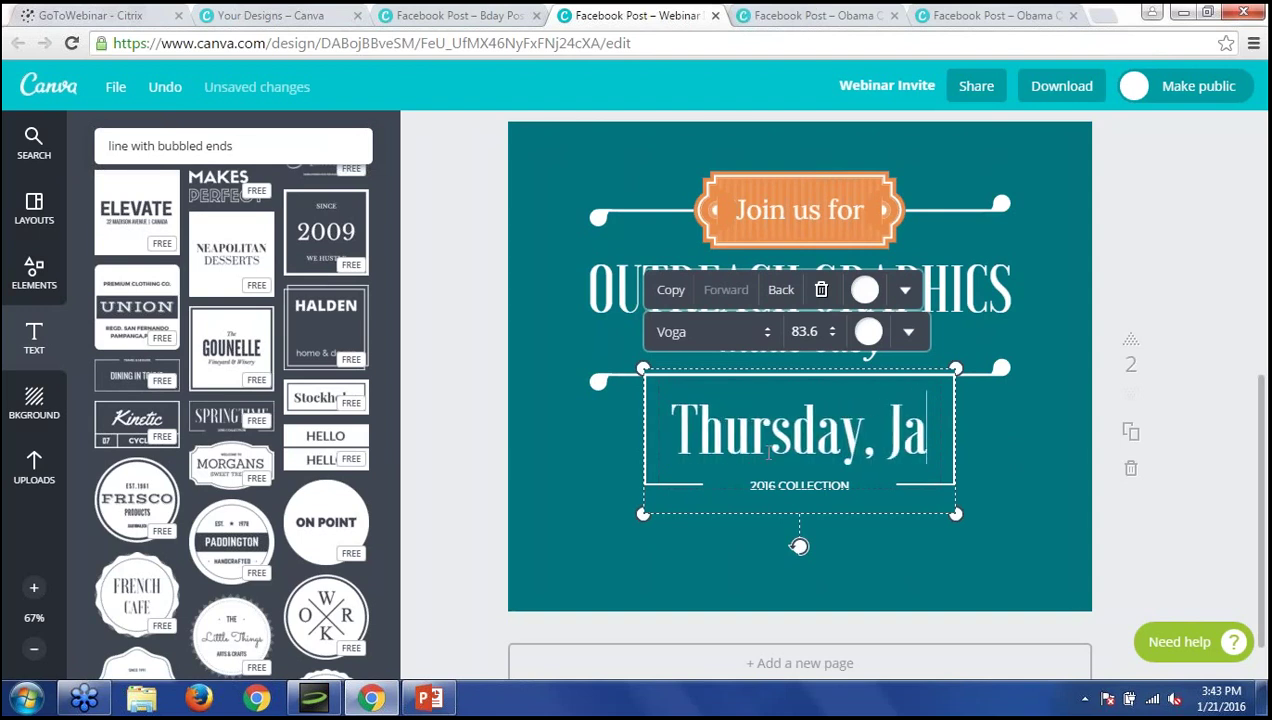
text(nuary 21st )
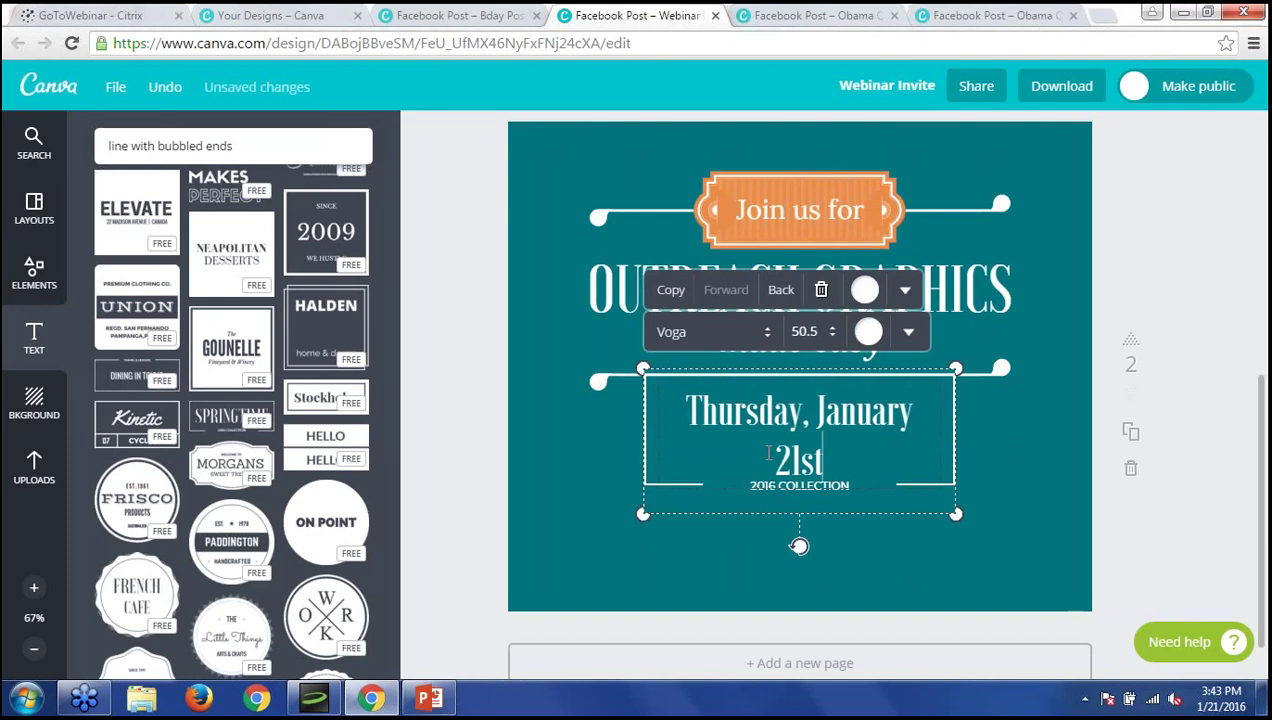
text(3:)
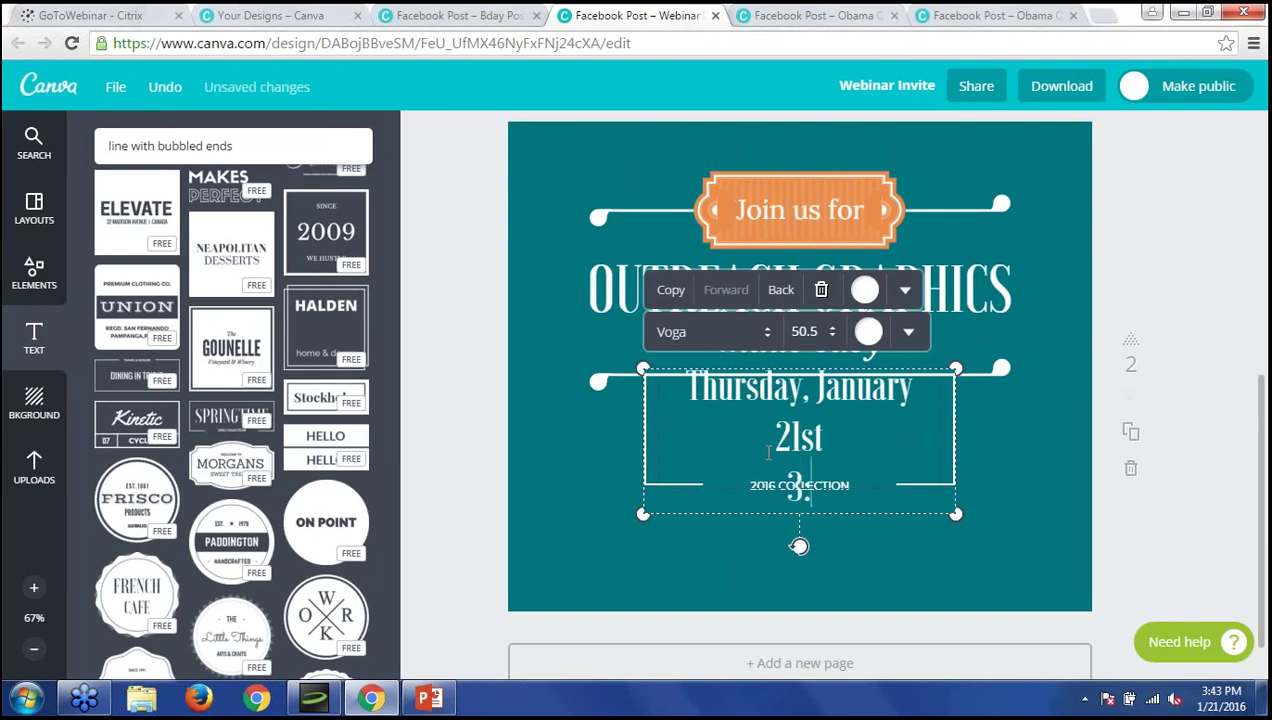
text(00 pm)
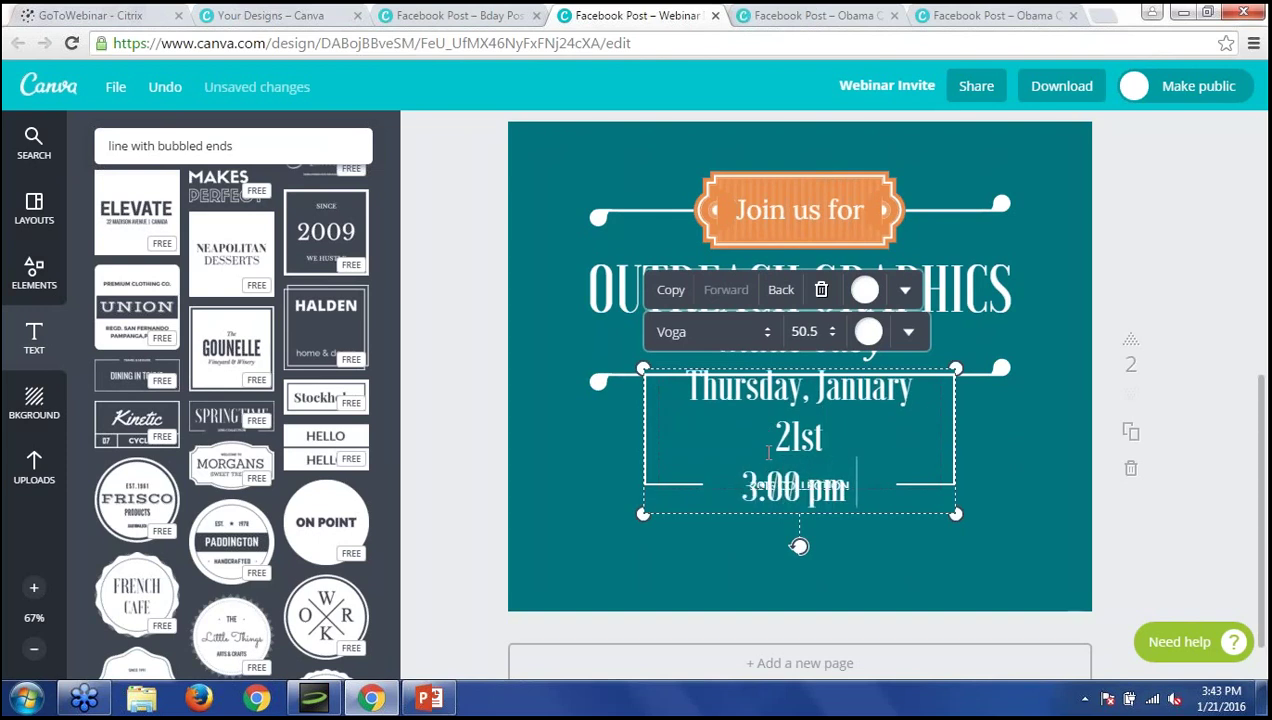
text( to 4:00 pm)
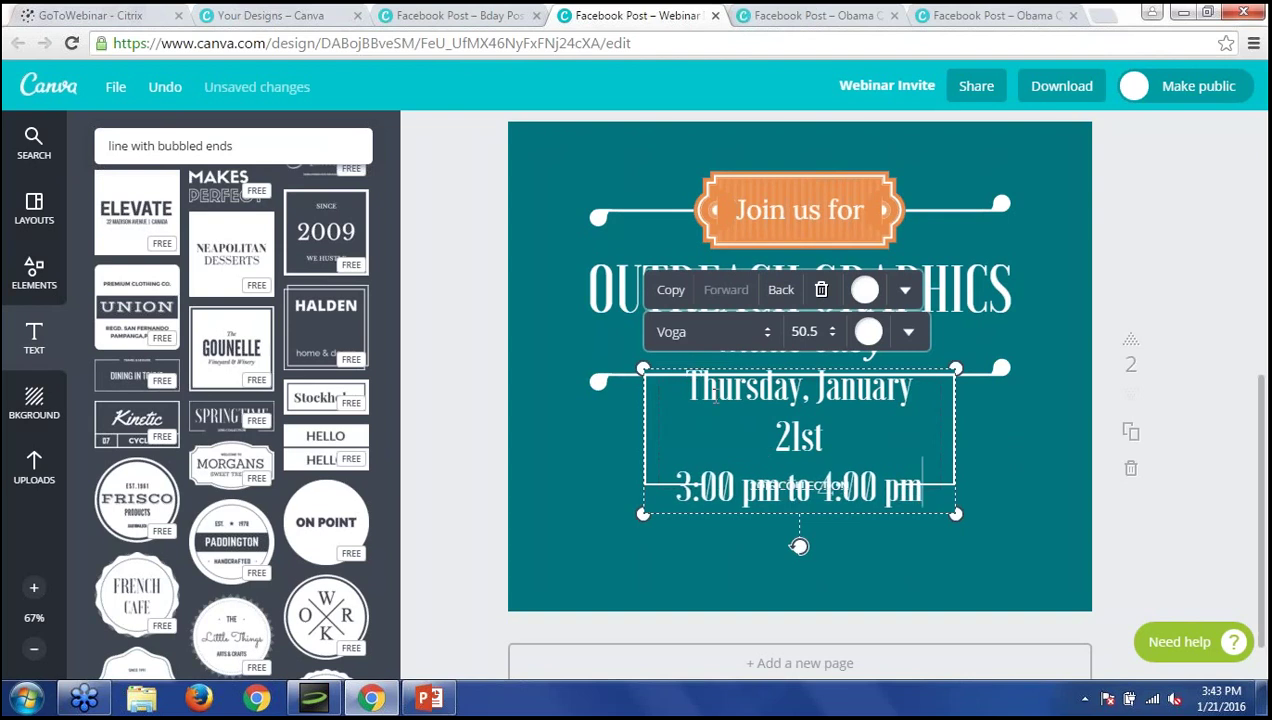
key(ctrl+a)
click(805, 331)
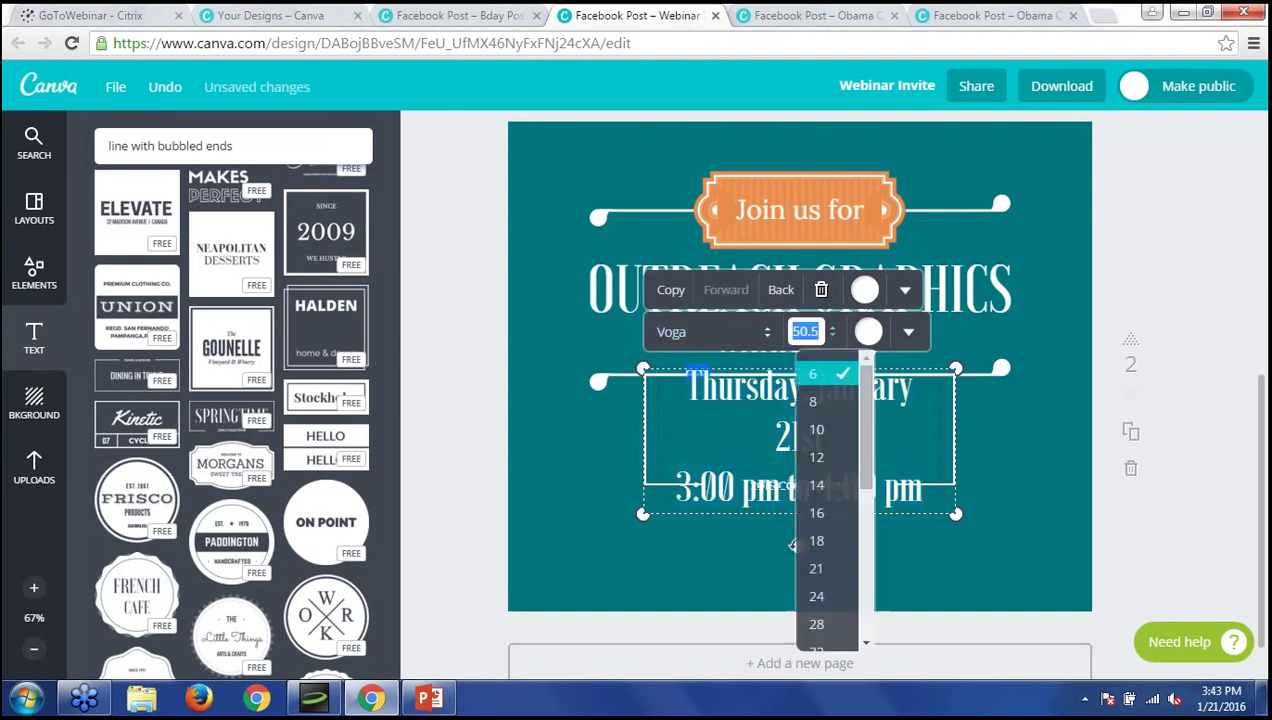
click(816, 623)
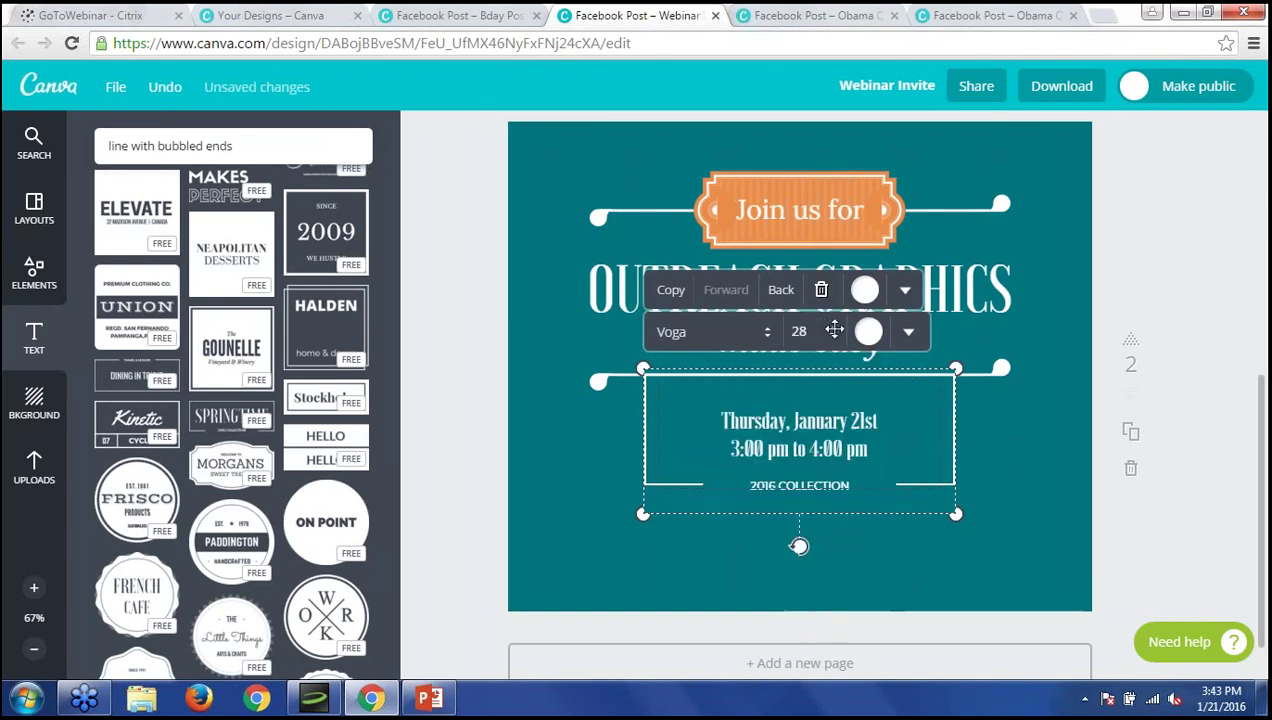
click(832, 331)
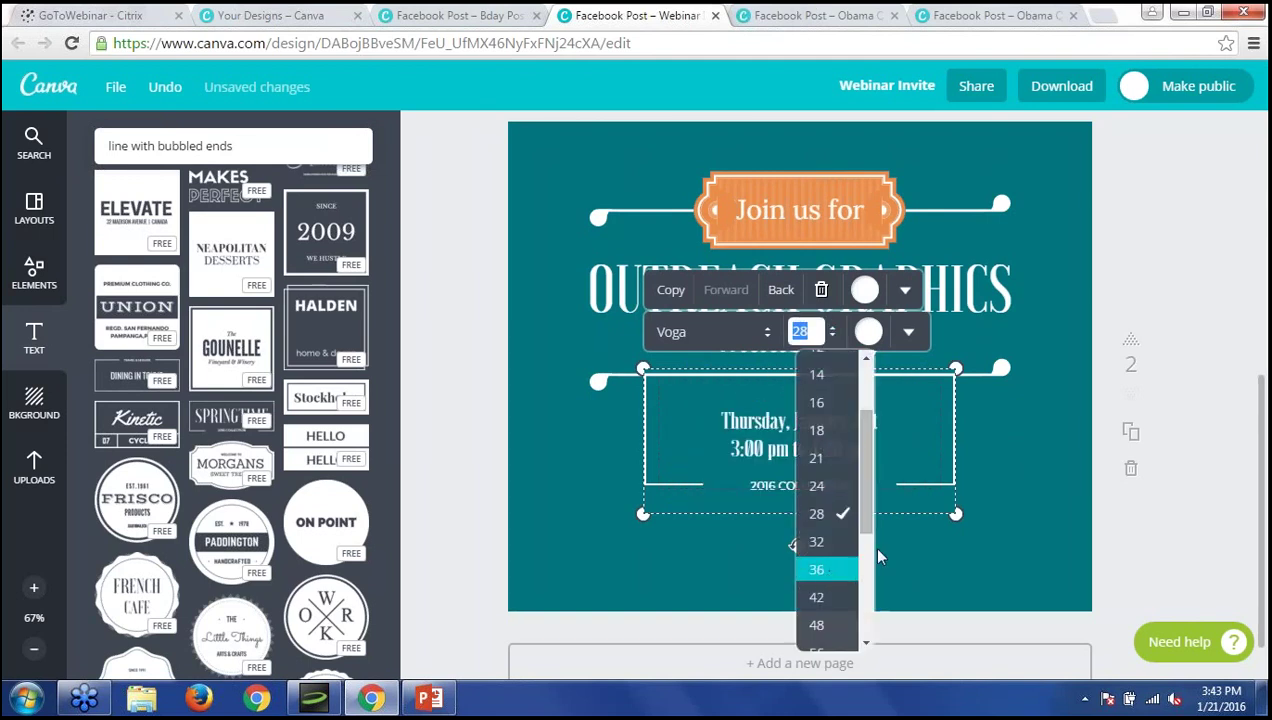
click(816, 569)
click(1020, 432)
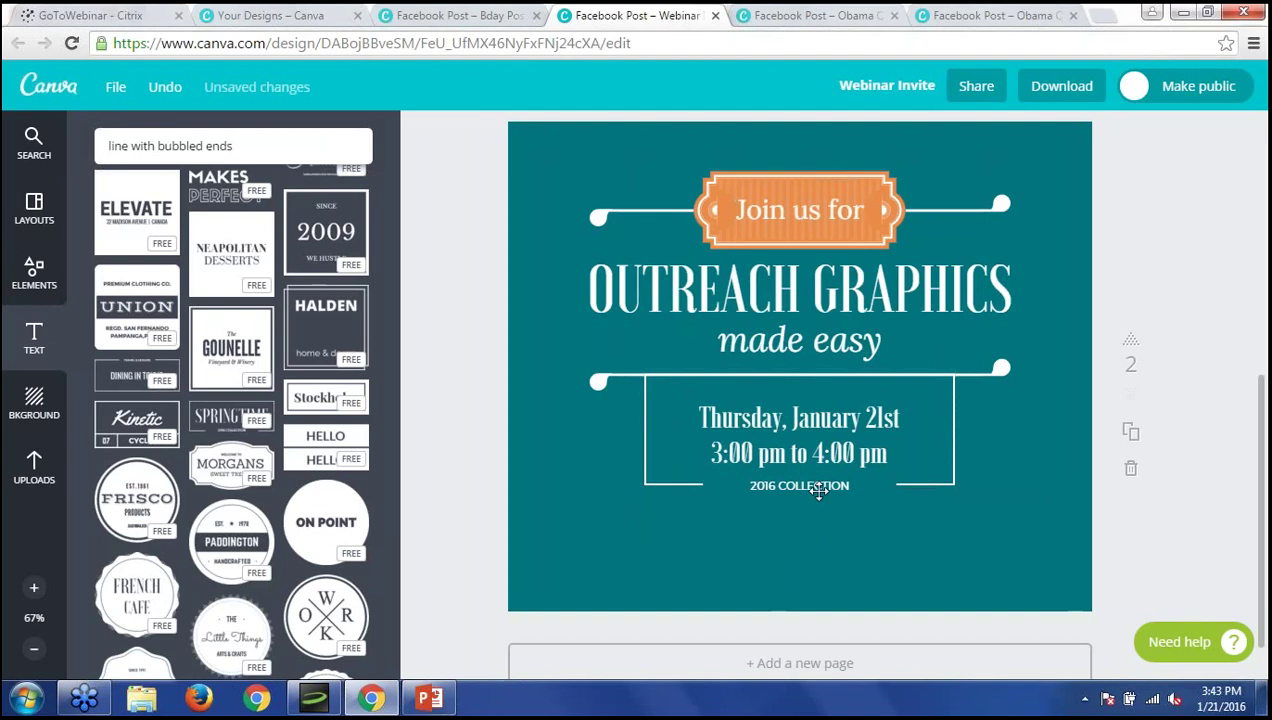
click(818, 487)
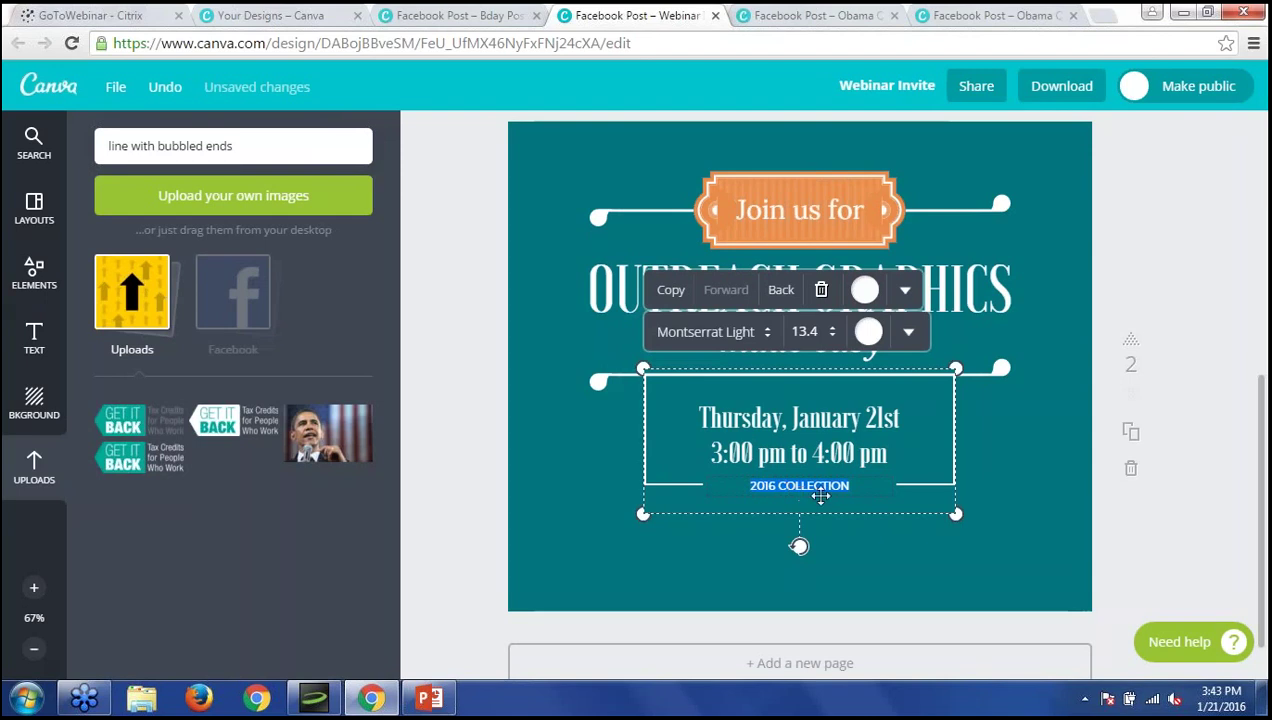
Change the 2016 COLLECTION line to 'on your computer'.
text(d)
text(your computer)
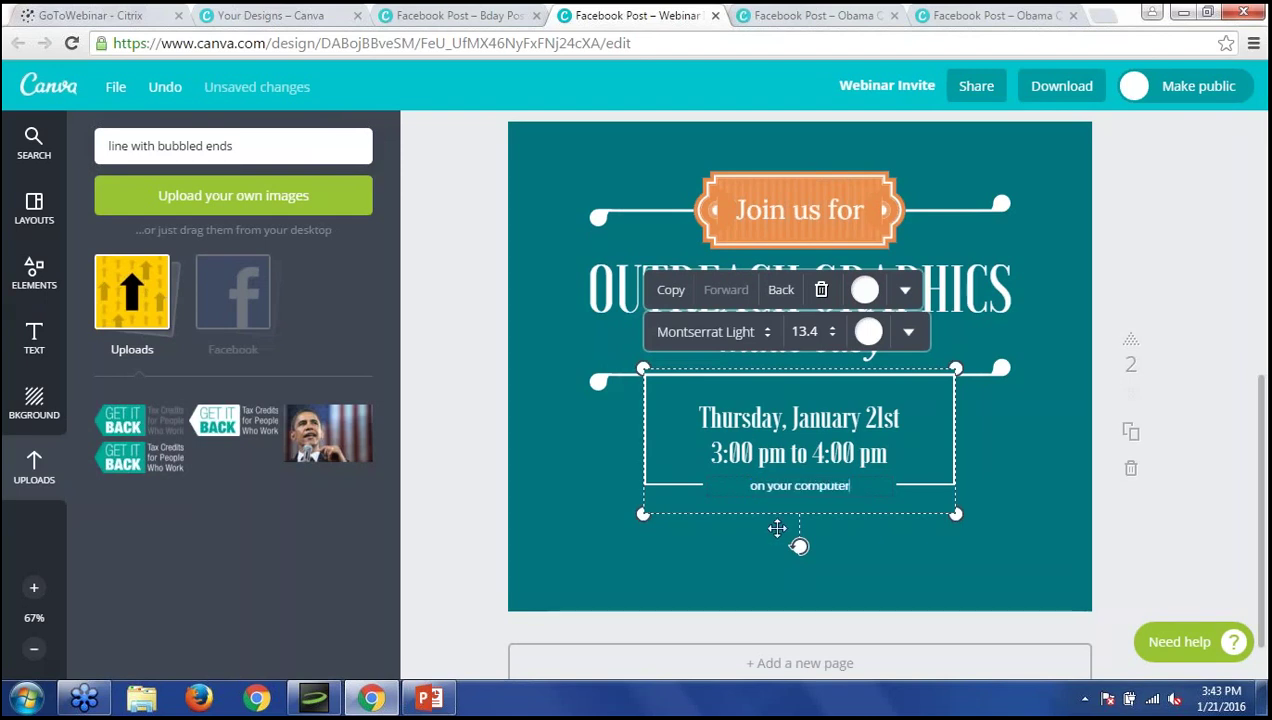
click(676, 540)
Place the GET IT BACK logo from Uploads beneath the framed date box.
click(562, 519)
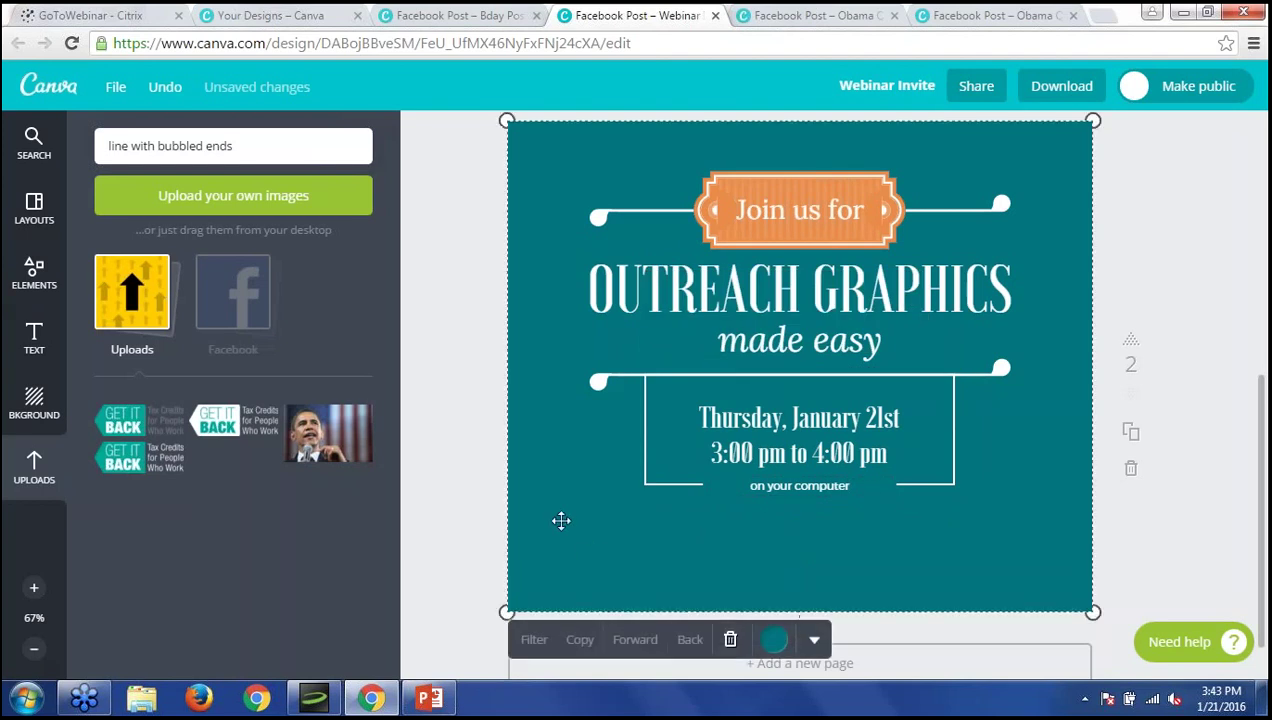
click(170, 468)
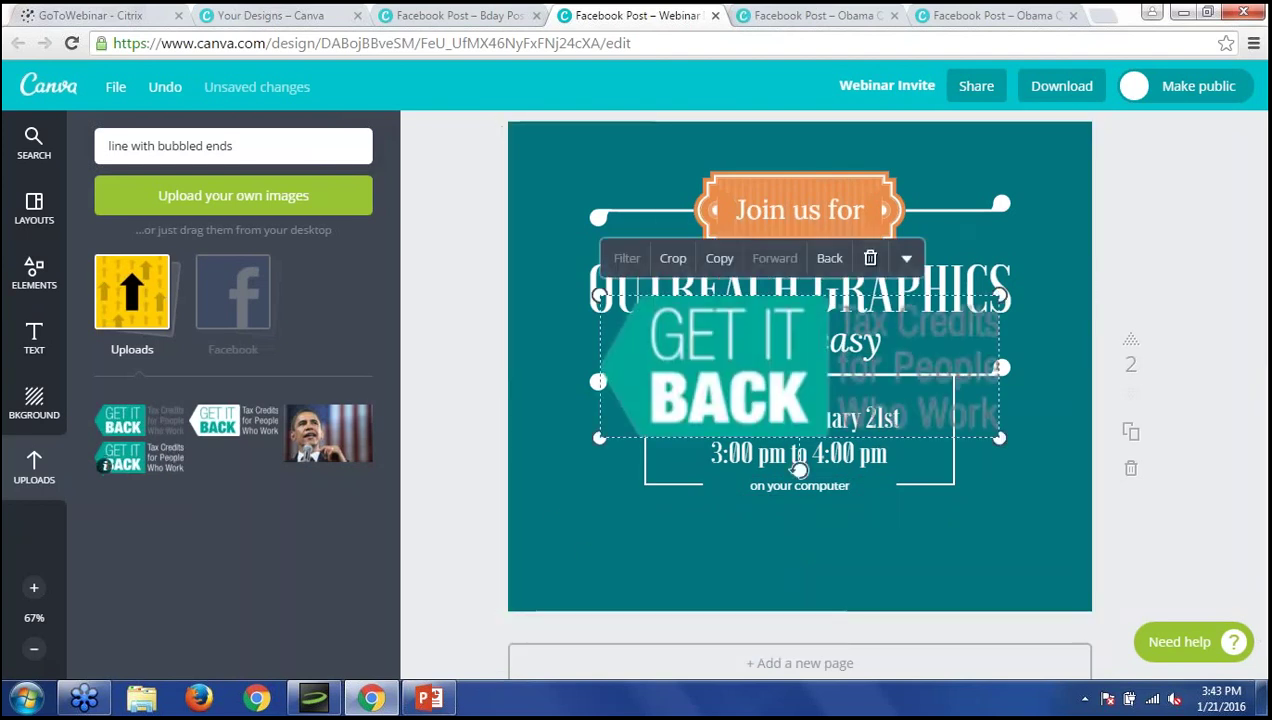
key(Delete)
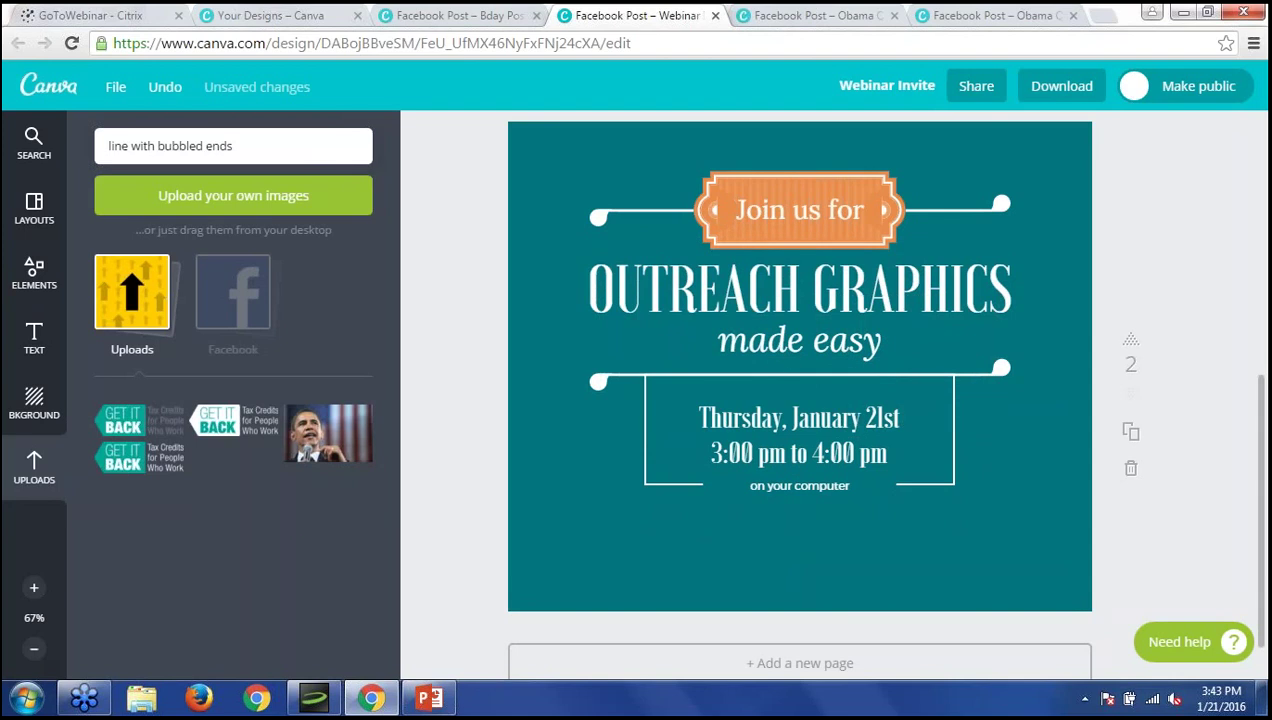
drag(140, 457, 754, 562)
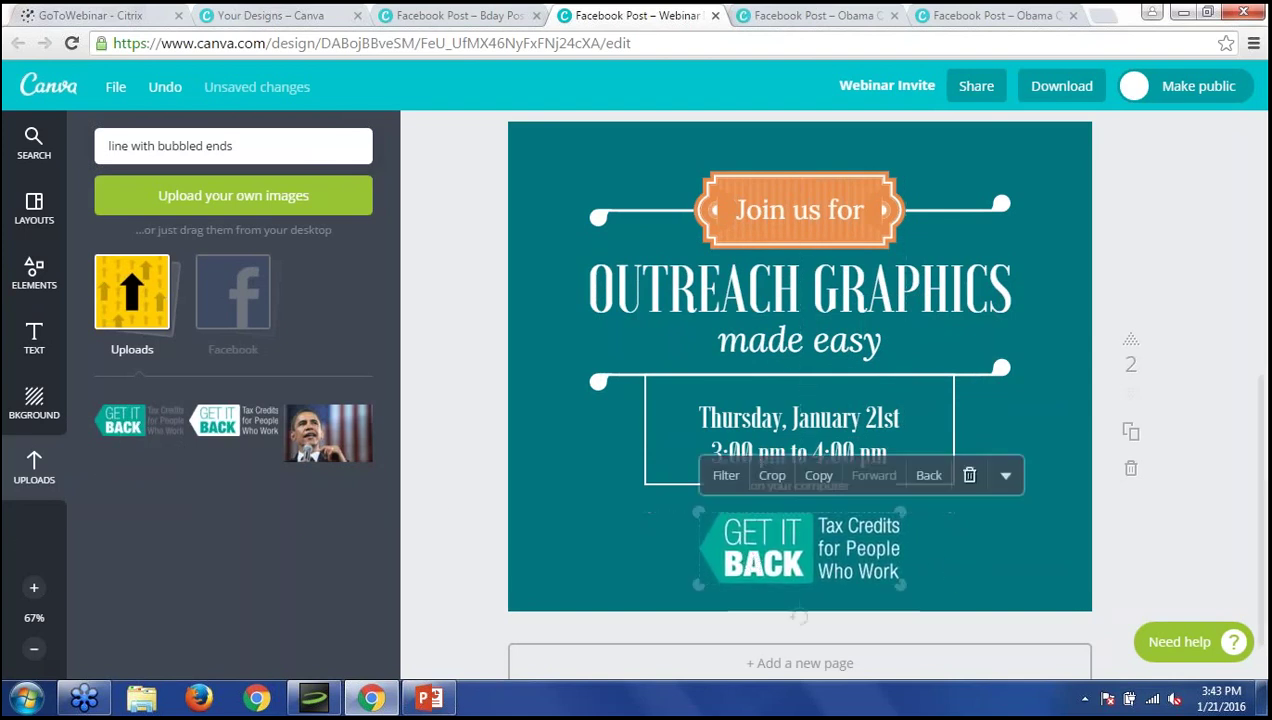
click(1006, 561)
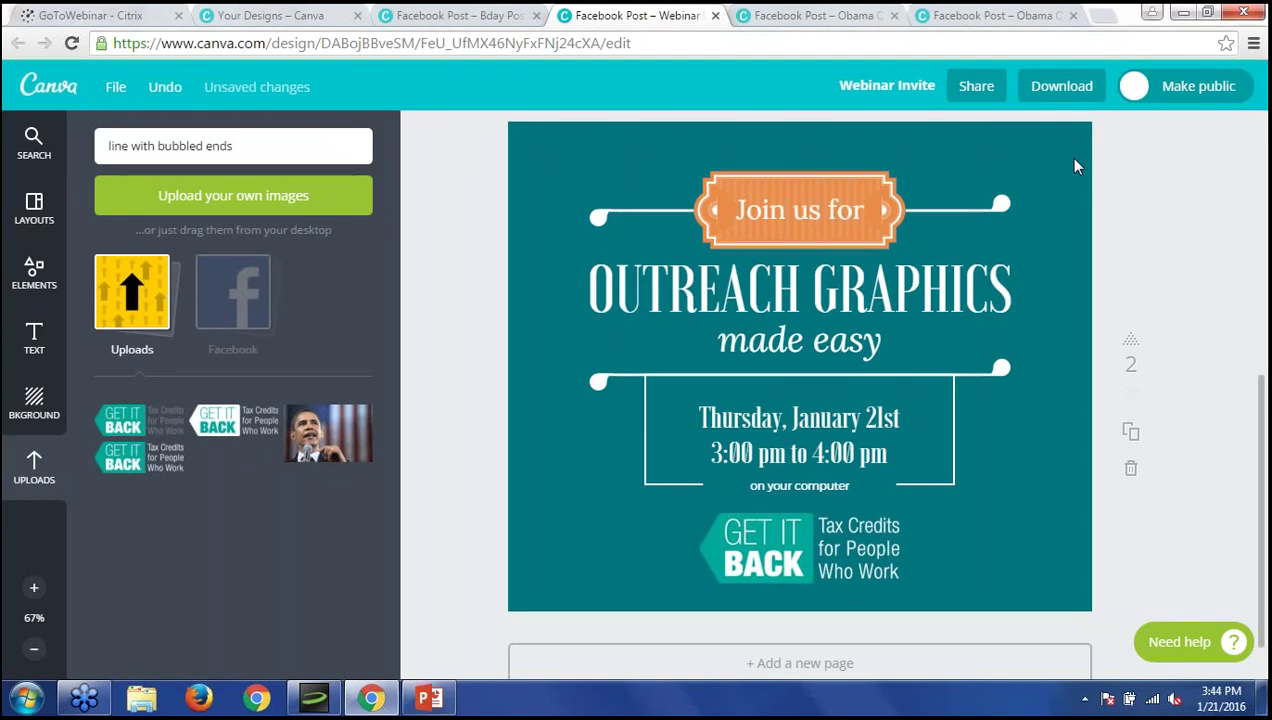
Check the Webinar Invite's download formats, then switch to the 'Facebook Post – Bday Post' design.
click(1062, 90)
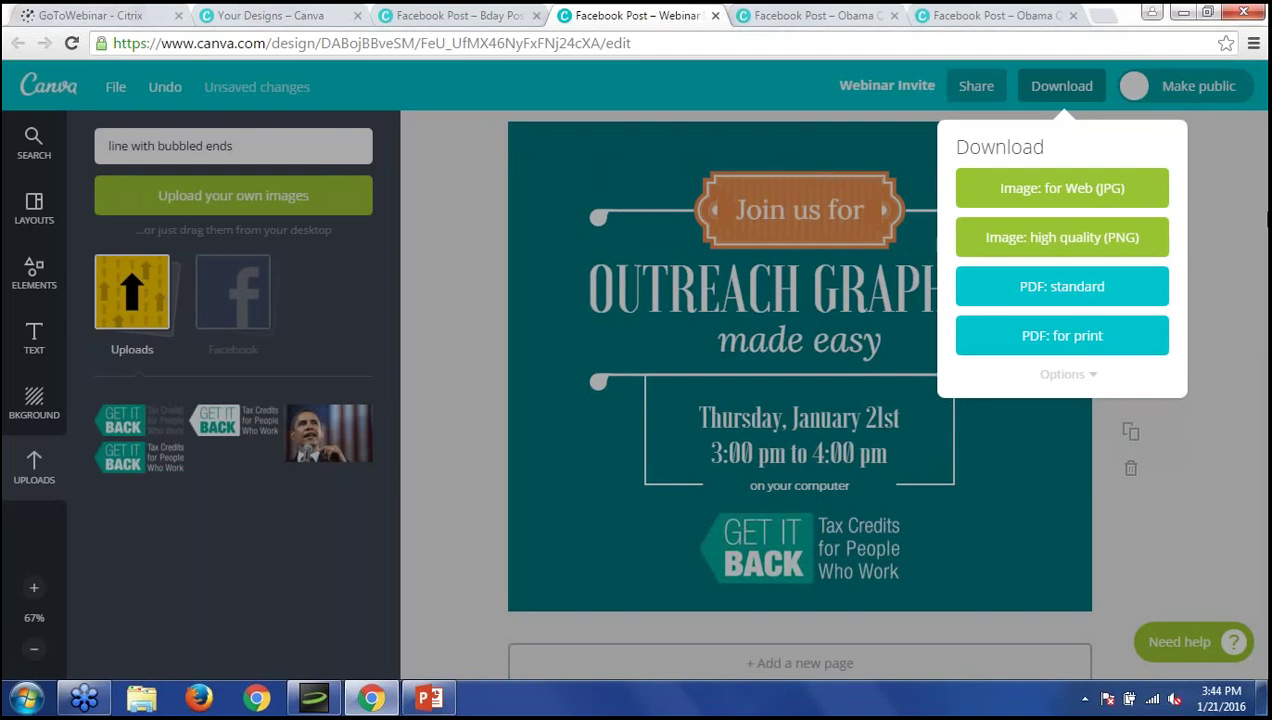
click(474, 14)
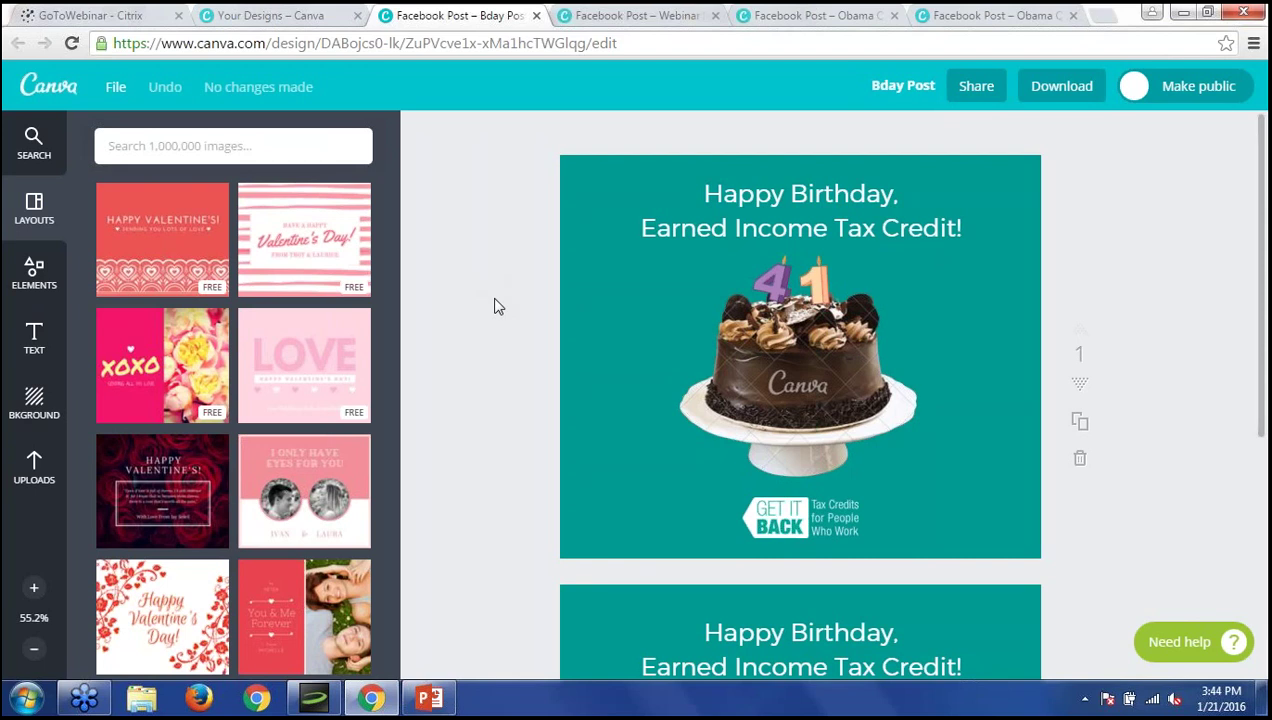
Clear all existing elements from page 2.
scroll(497, 305, down, 5)
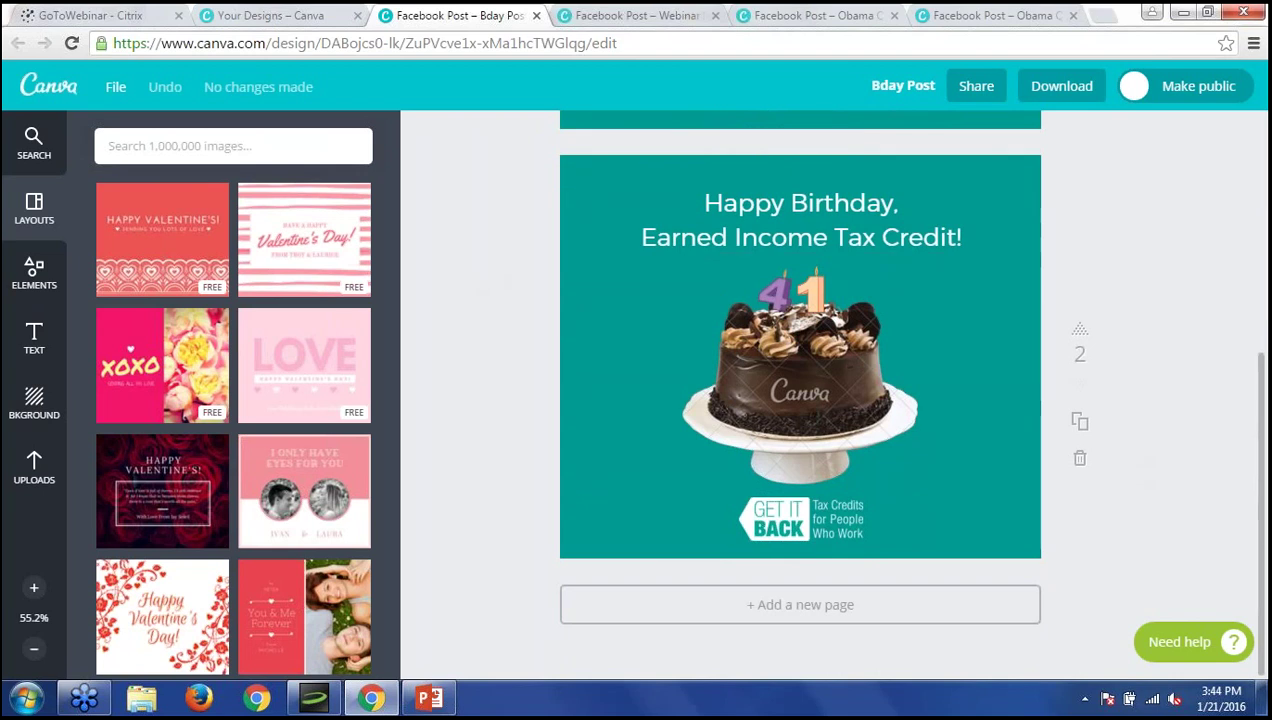
drag(535, 151, 1058, 579)
key(Delete)
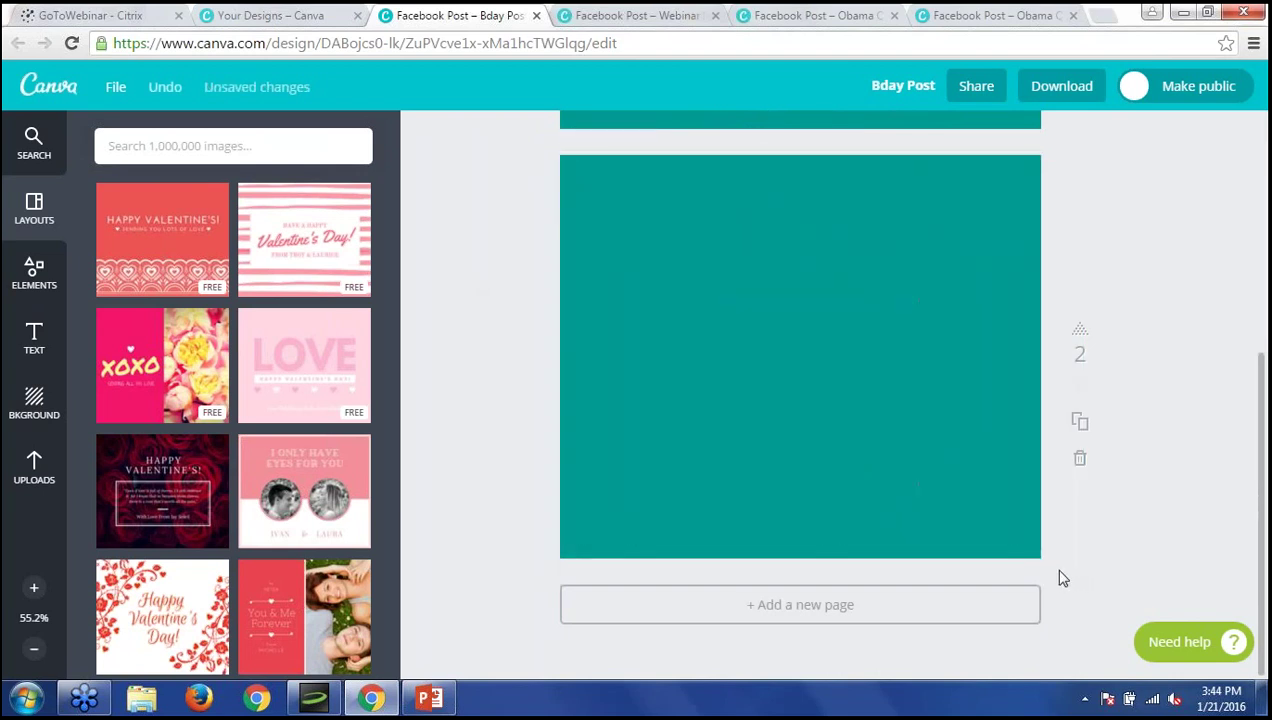
Add a heading reading 'Happy birthday,' and 'Earned Income Tax Credit' on two lines.
click(45, 341)
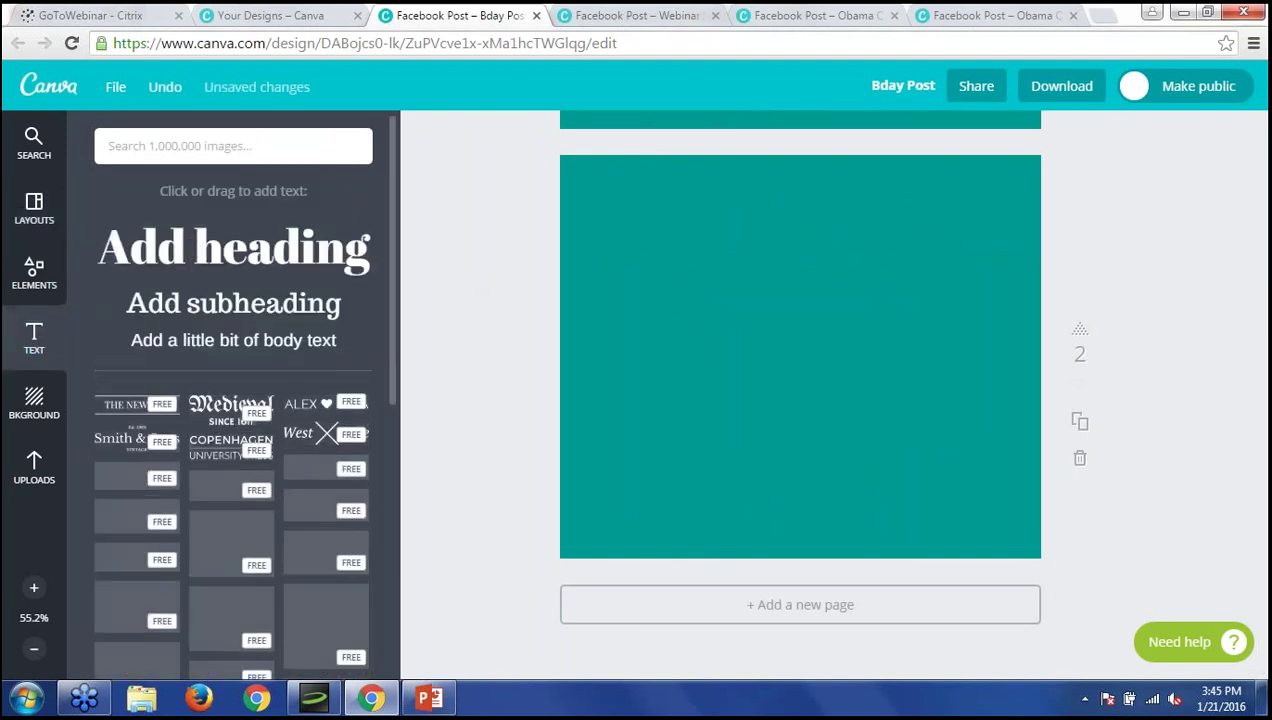
click(233, 247)
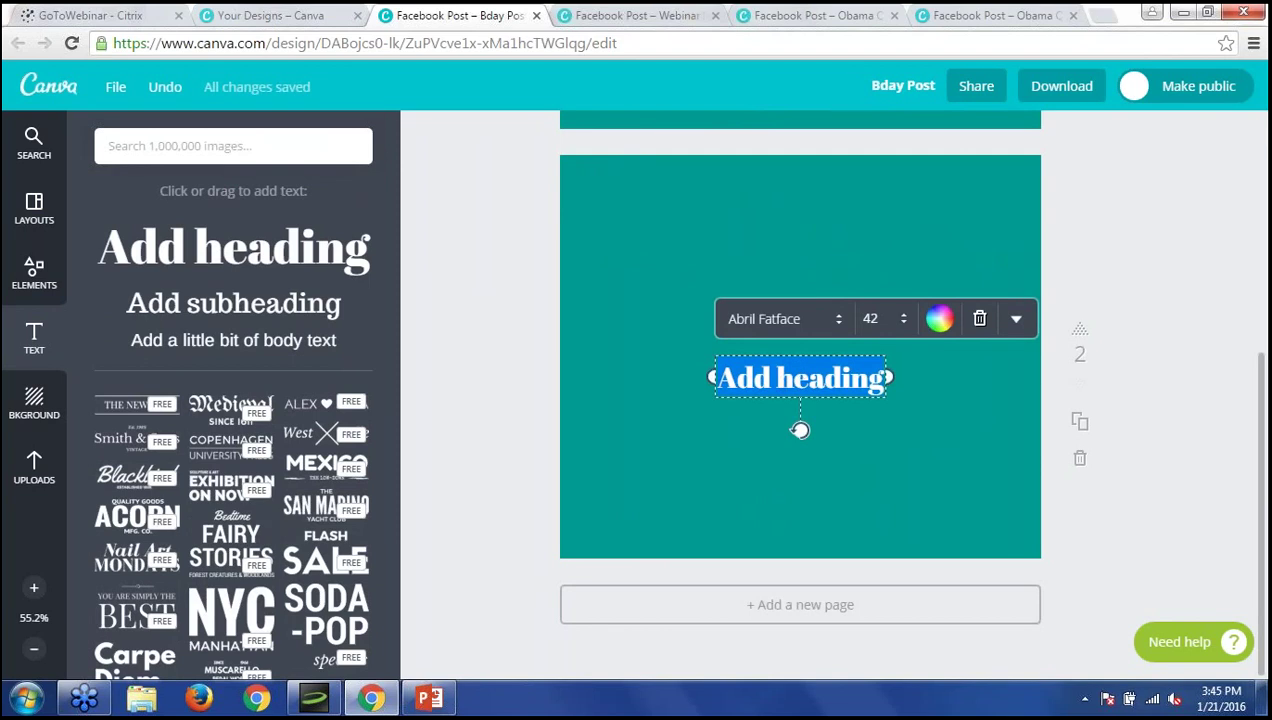
text(Happy)
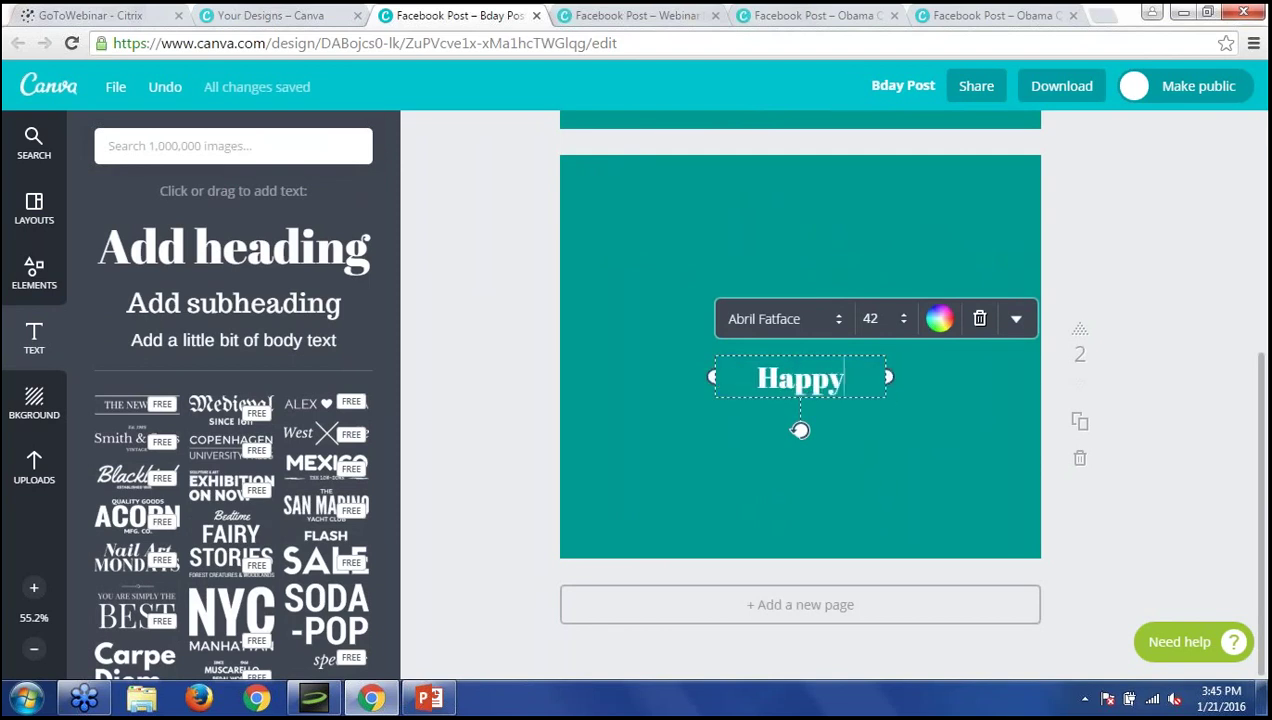
text( birthday,)
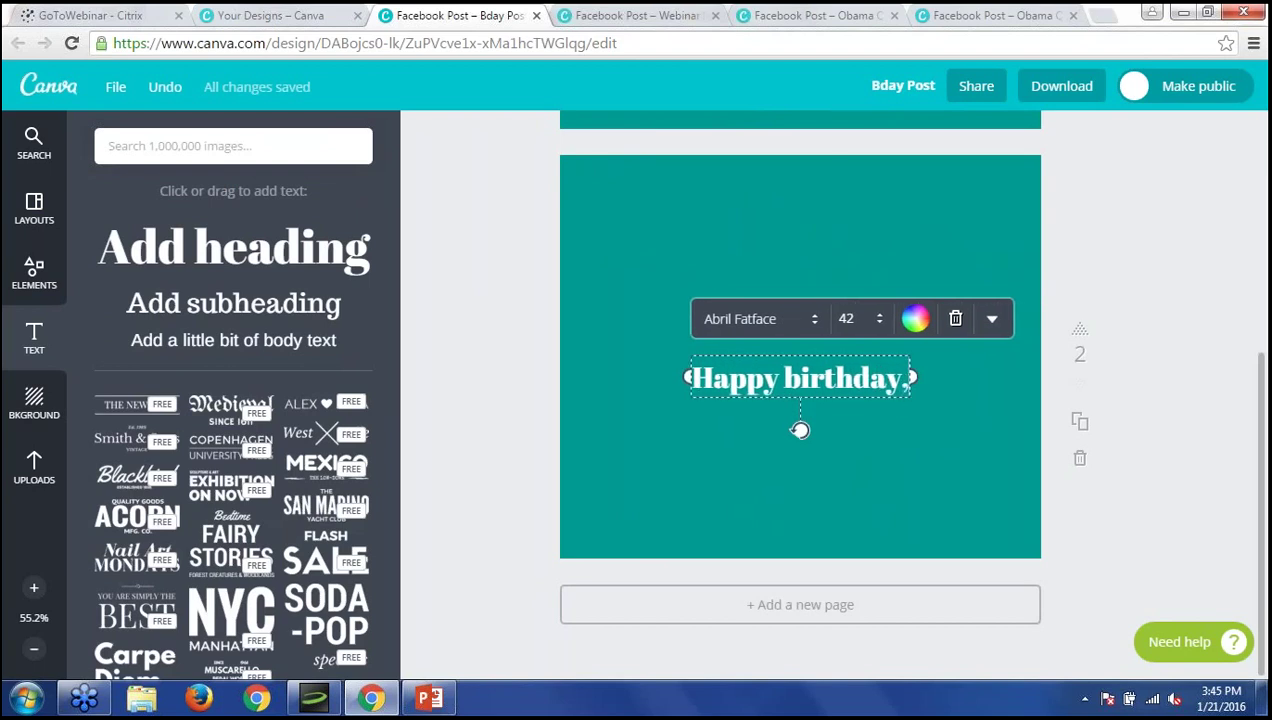
key(Return)
text(Earned Inc)
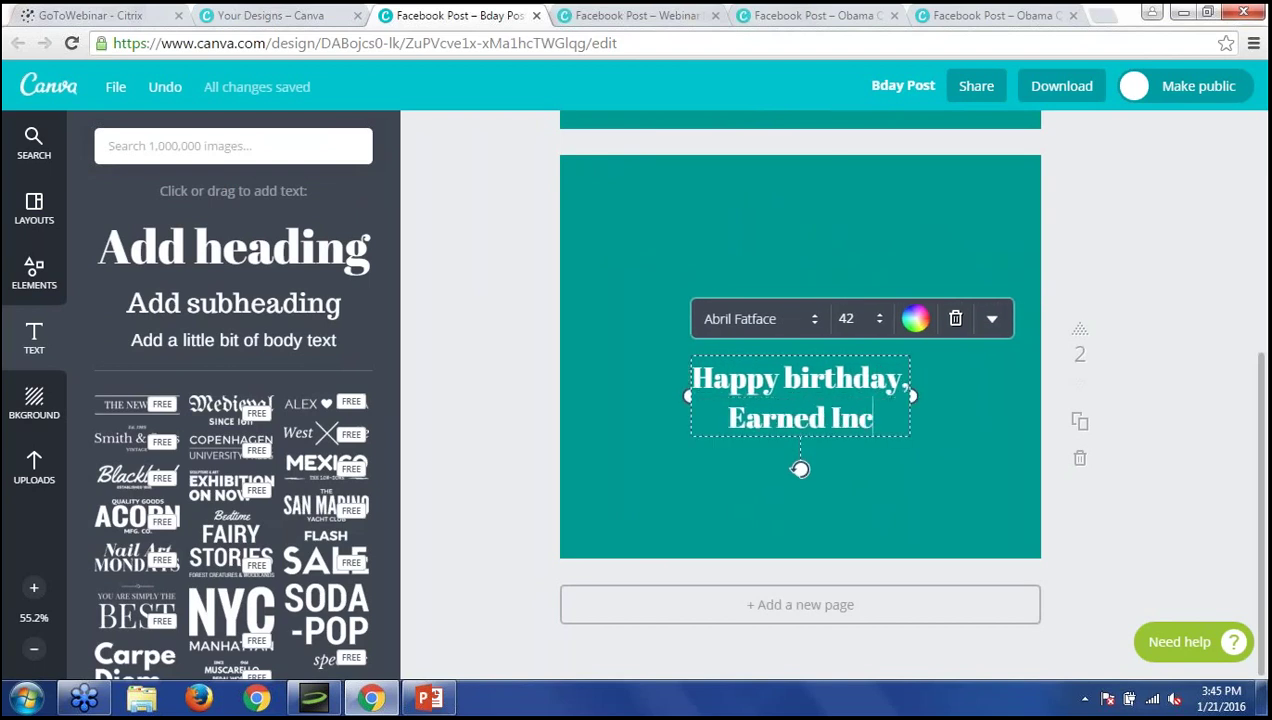
text(ome Tax Credit)
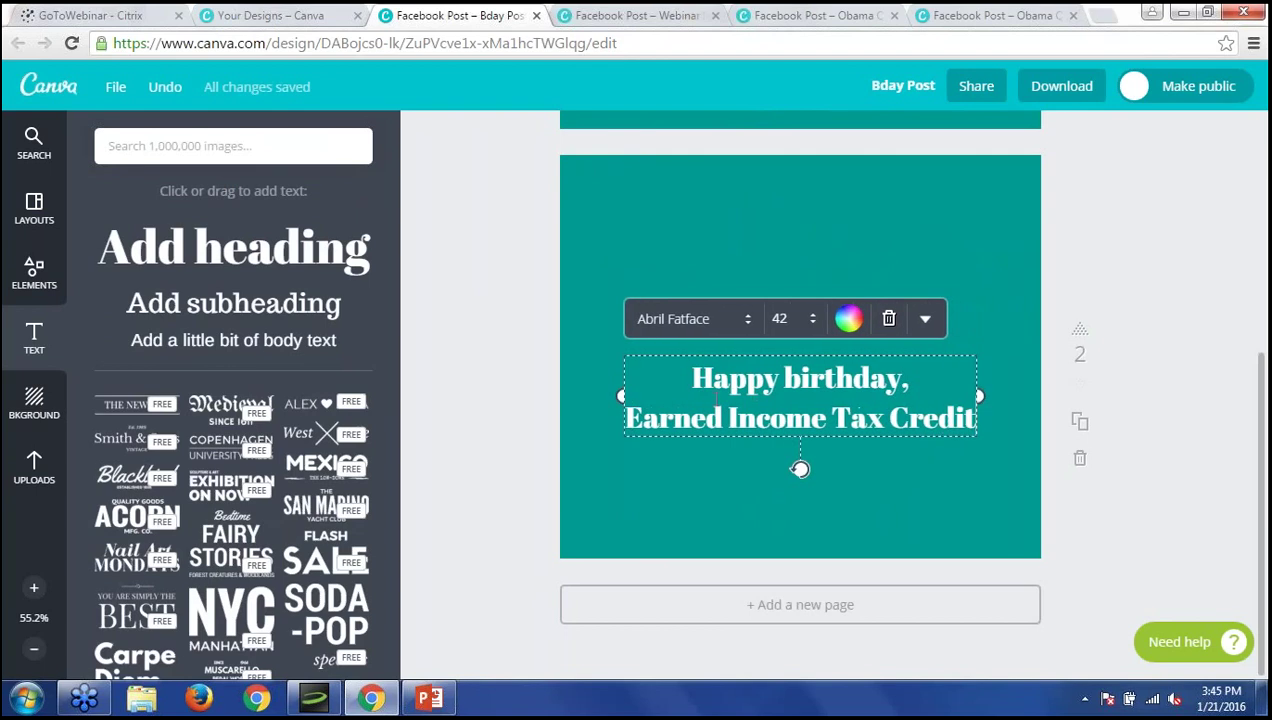
key(ctrl+a)
Set the heading font to Montserrat Light at size 42 and move it to the page top.
click(703, 322)
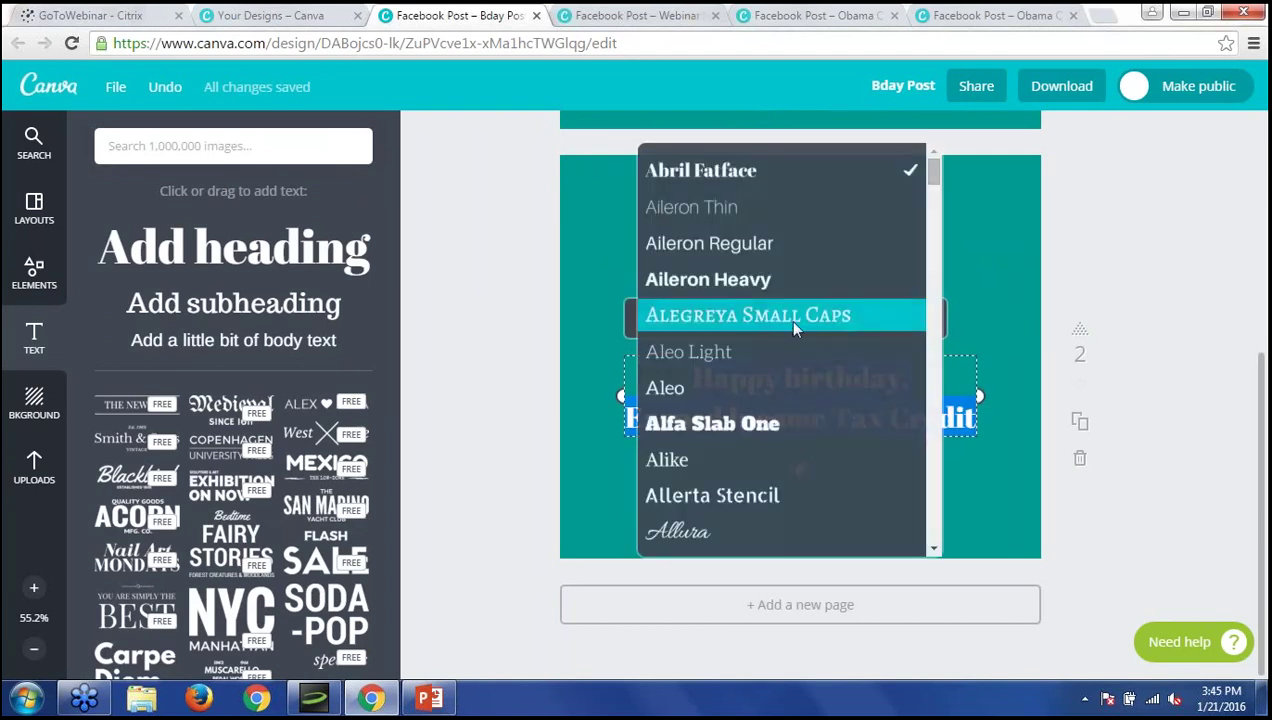
scroll(940, 285, down, 1)
drag(940, 285, 940, 378)
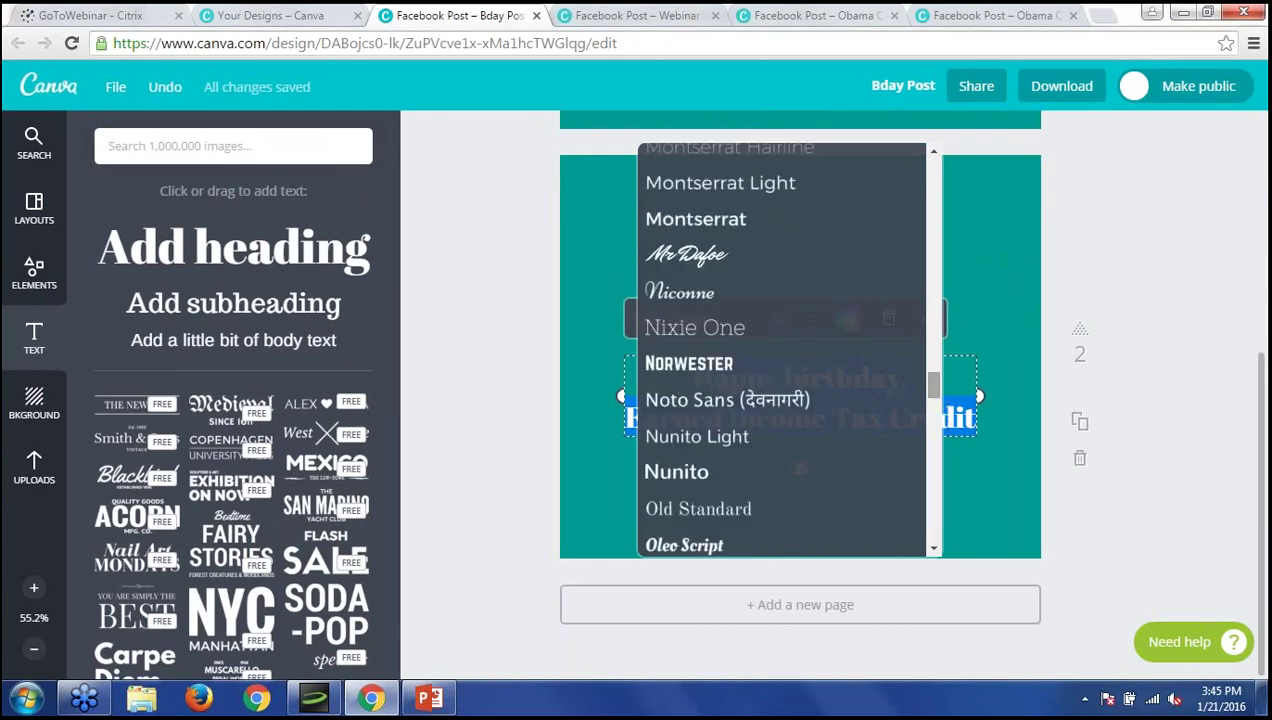
click(745, 181)
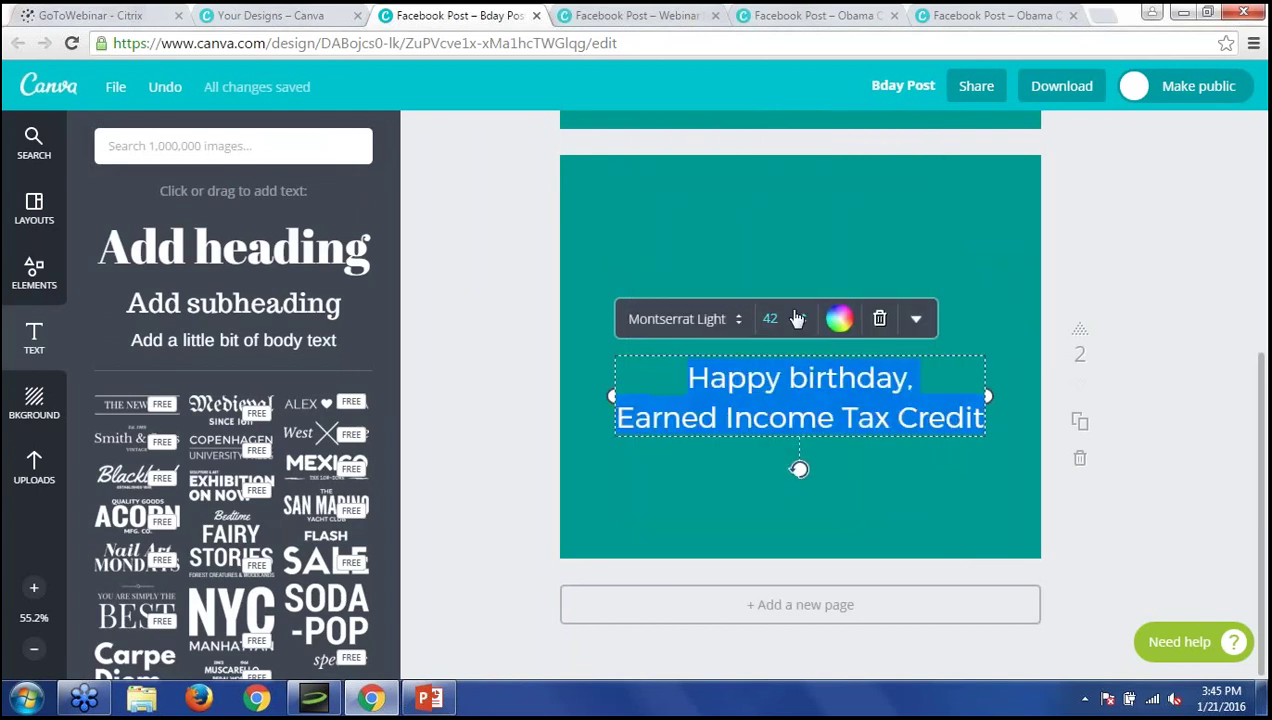
click(797, 318)
click(828, 272)
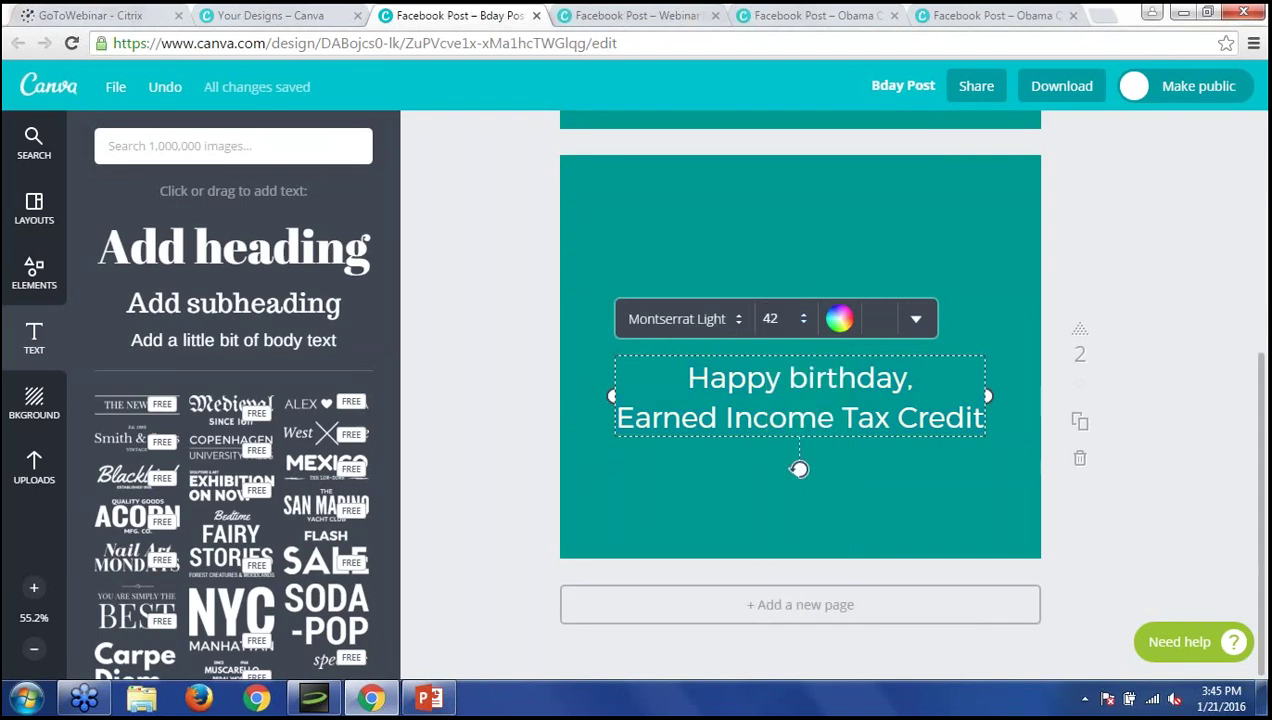
drag(901, 341, 900, 177)
click(641, 370)
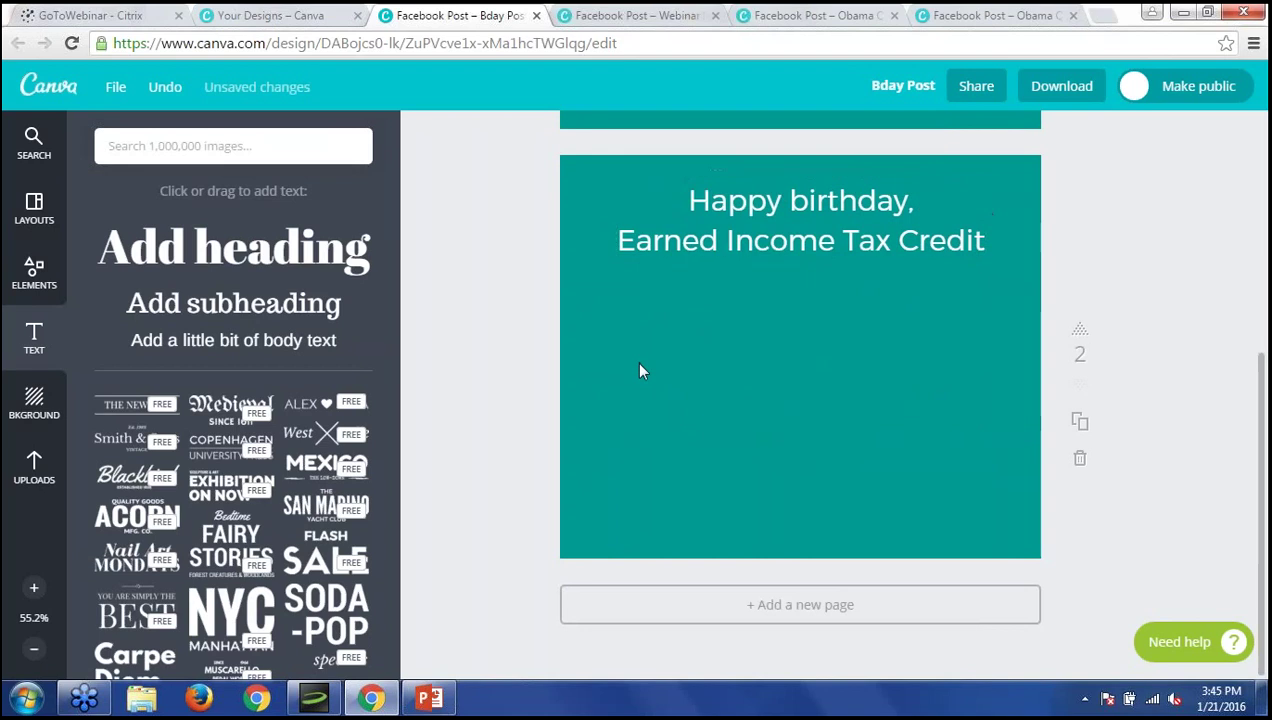
click(40, 290)
Search images for 'cake' and place the chocolate cake photo on page 2.
click(33, 143)
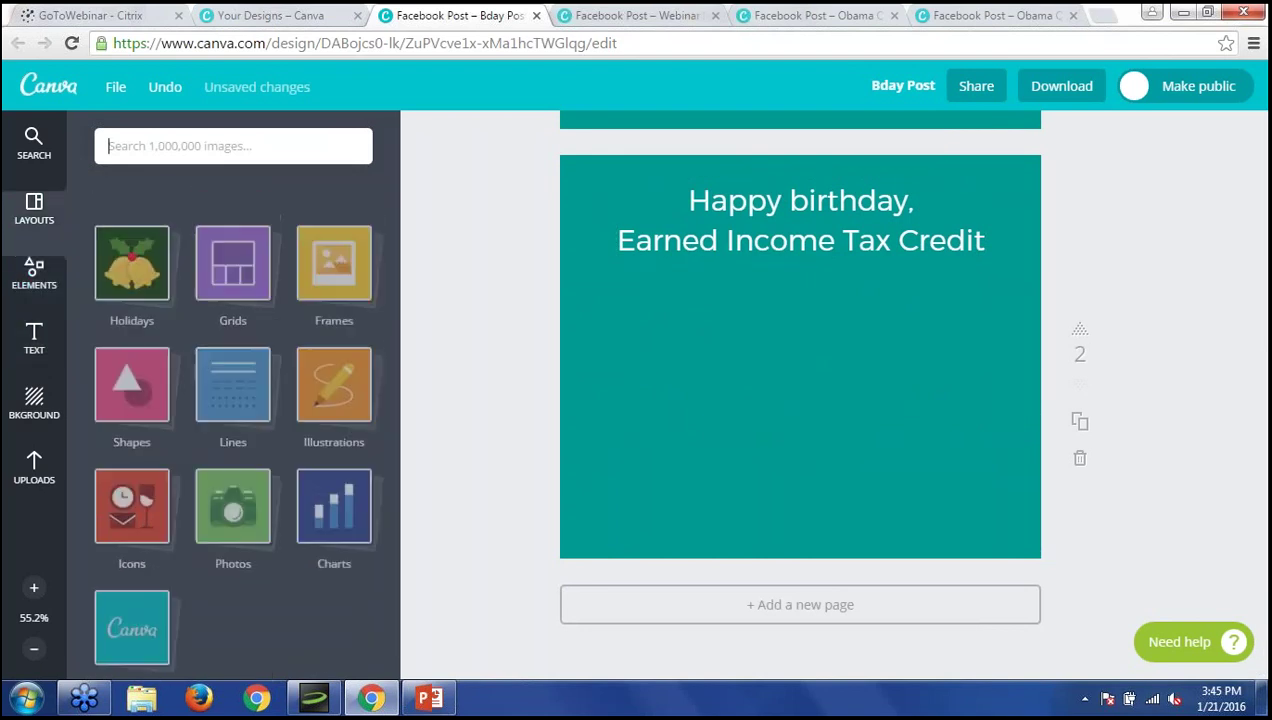
text(cake)
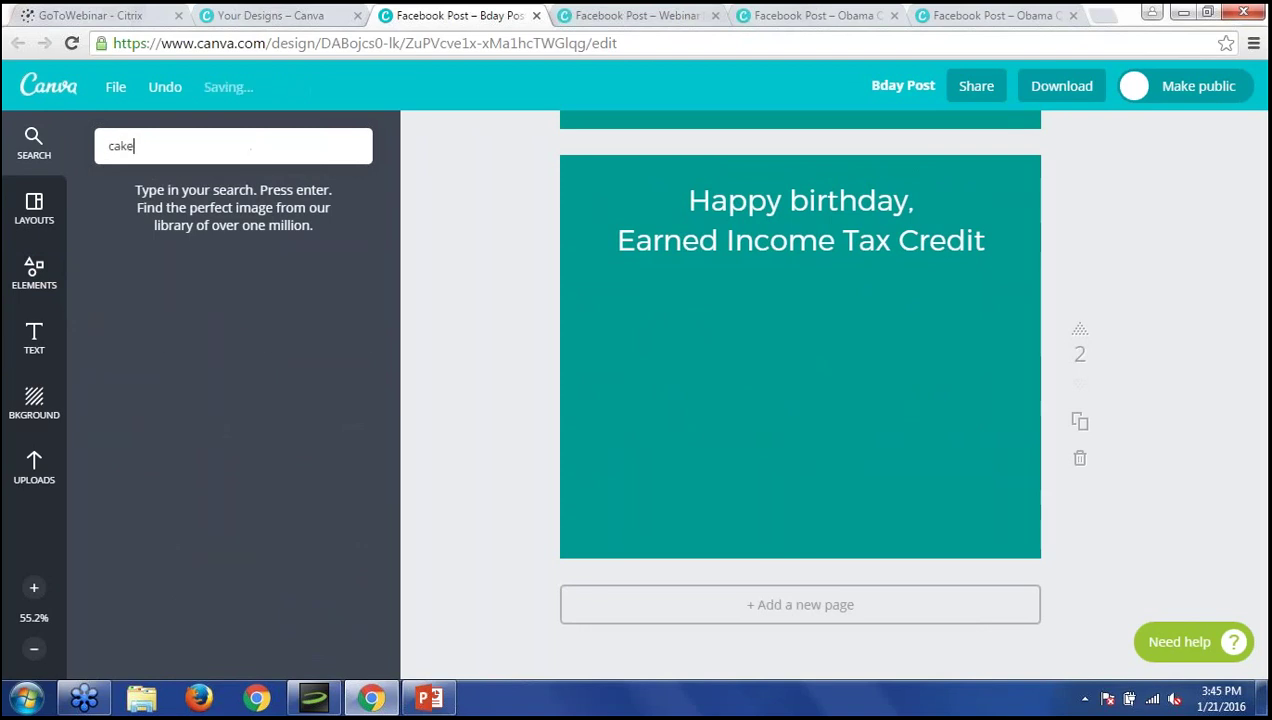
key(Return)
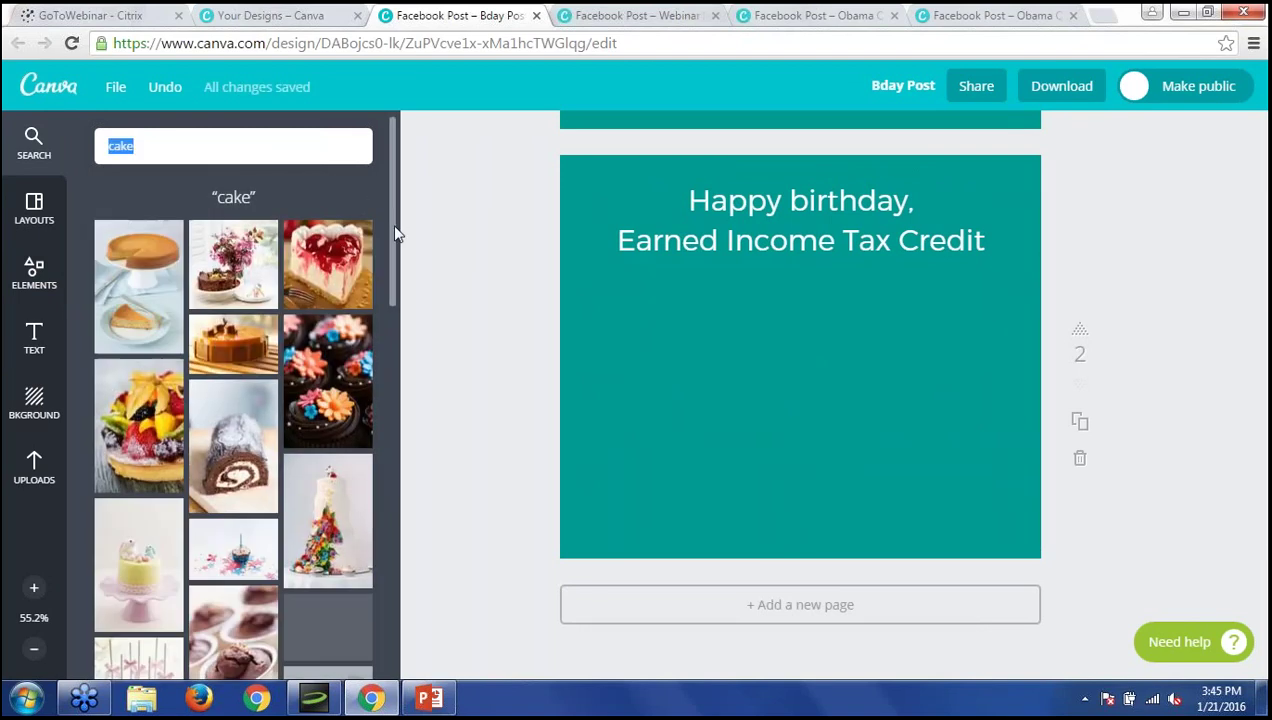
scroll(393, 240, down, 3)
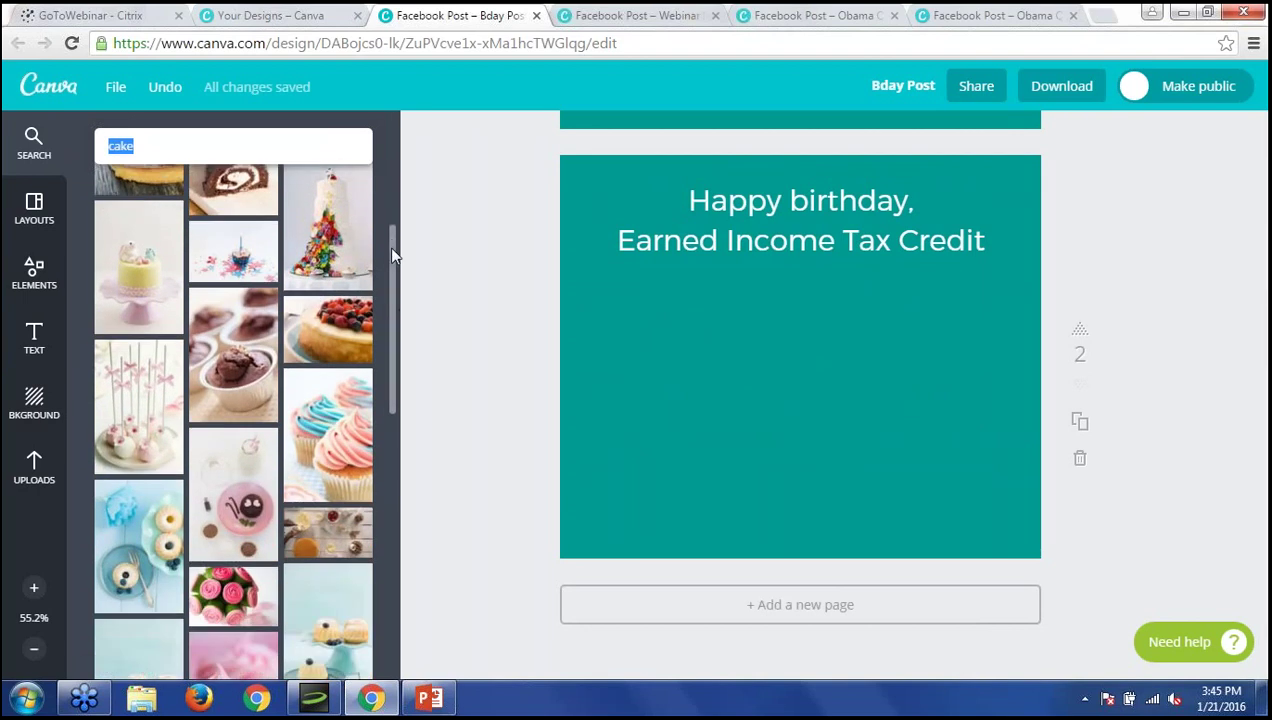
drag(393, 255, 392, 648)
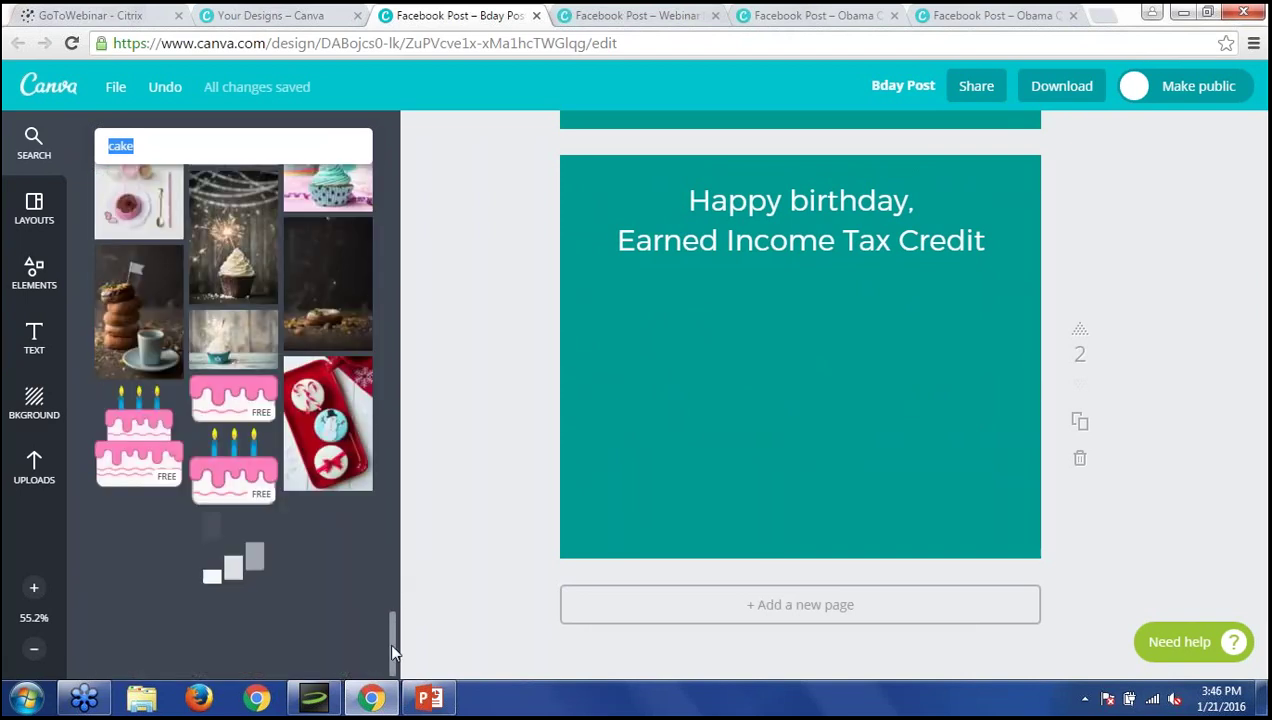
scroll(337, 412, down, 2)
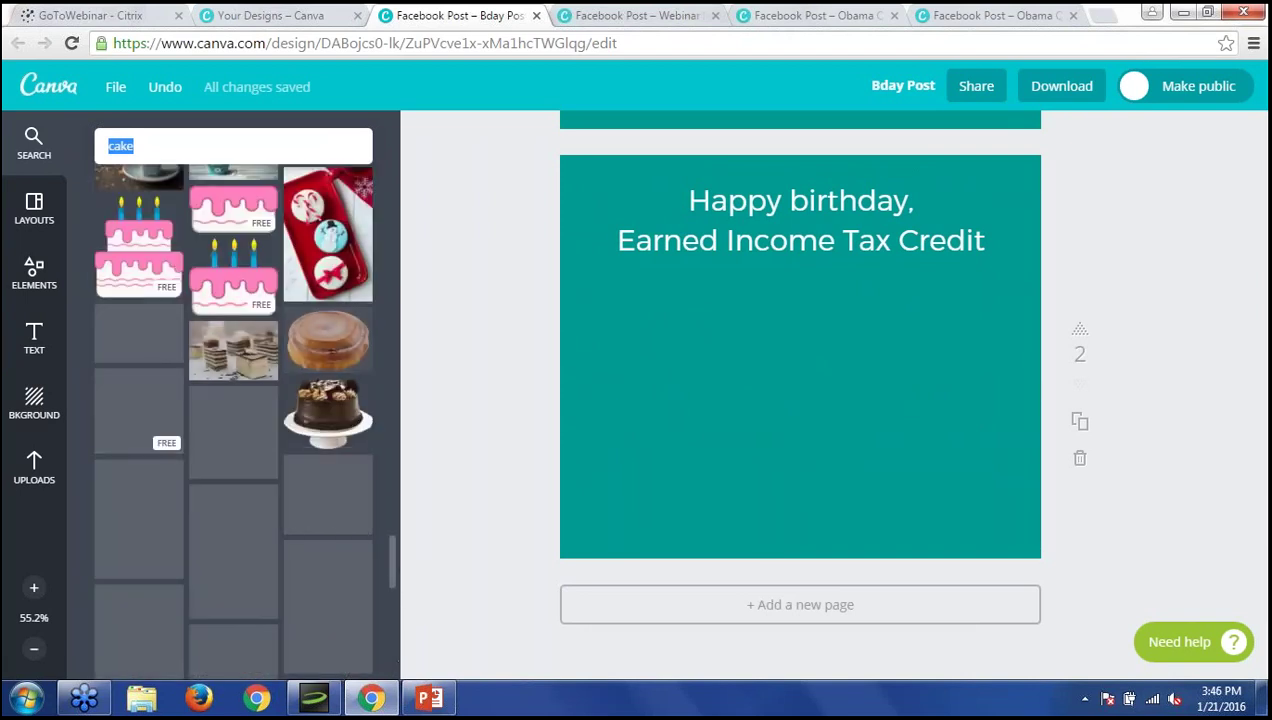
click(337, 412)
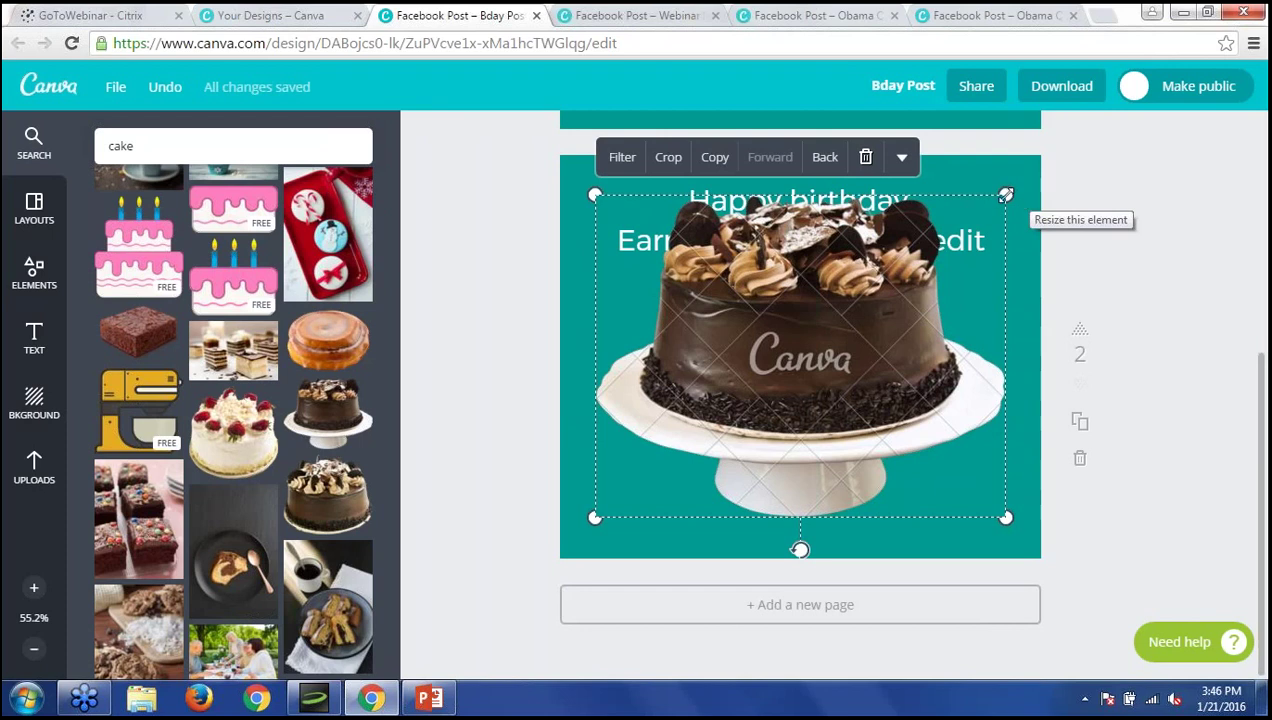
Shrink the chocolate cake photo in two passes and centre it under the heading.
drag(1006, 195, 860, 308)
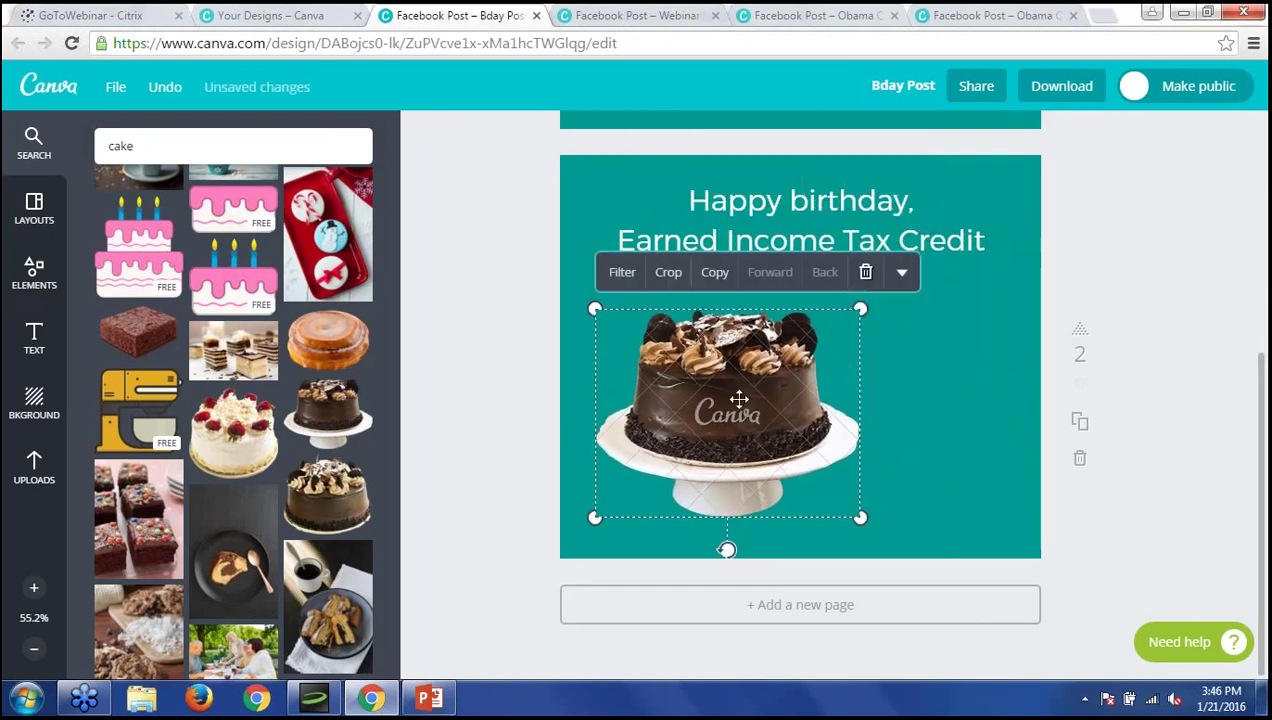
drag(770, 396, 842, 371)
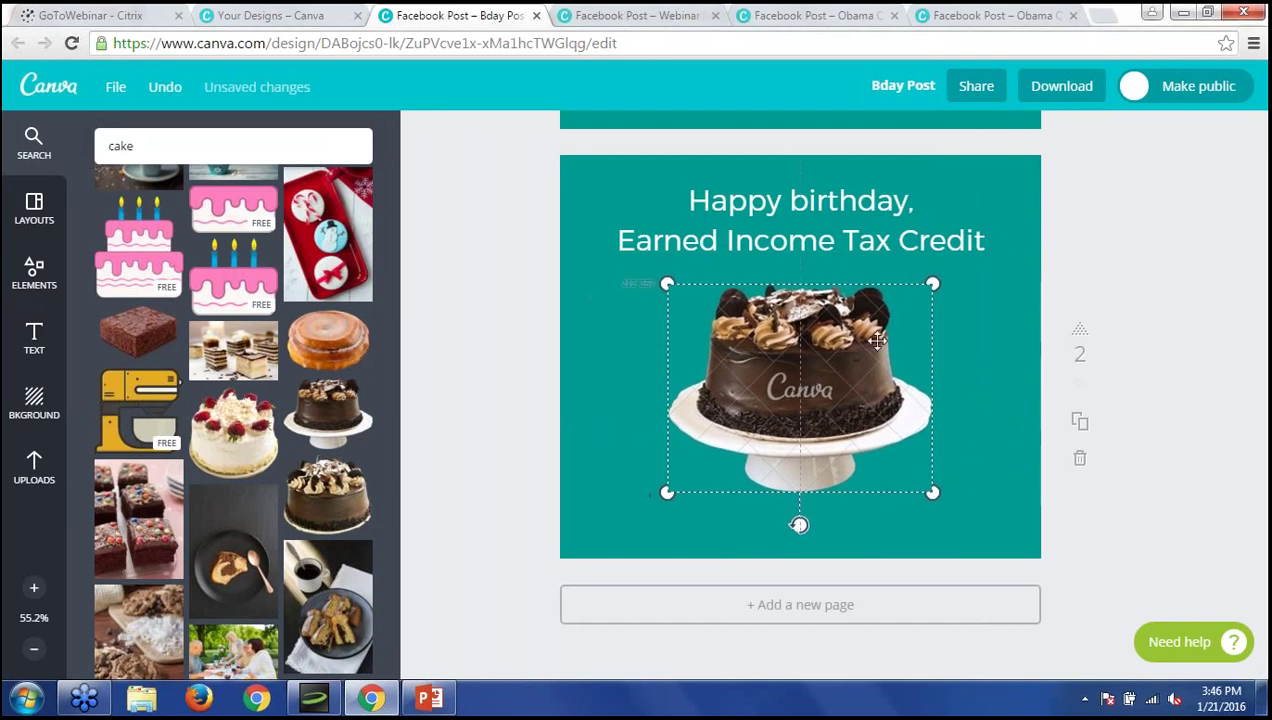
click(945, 240)
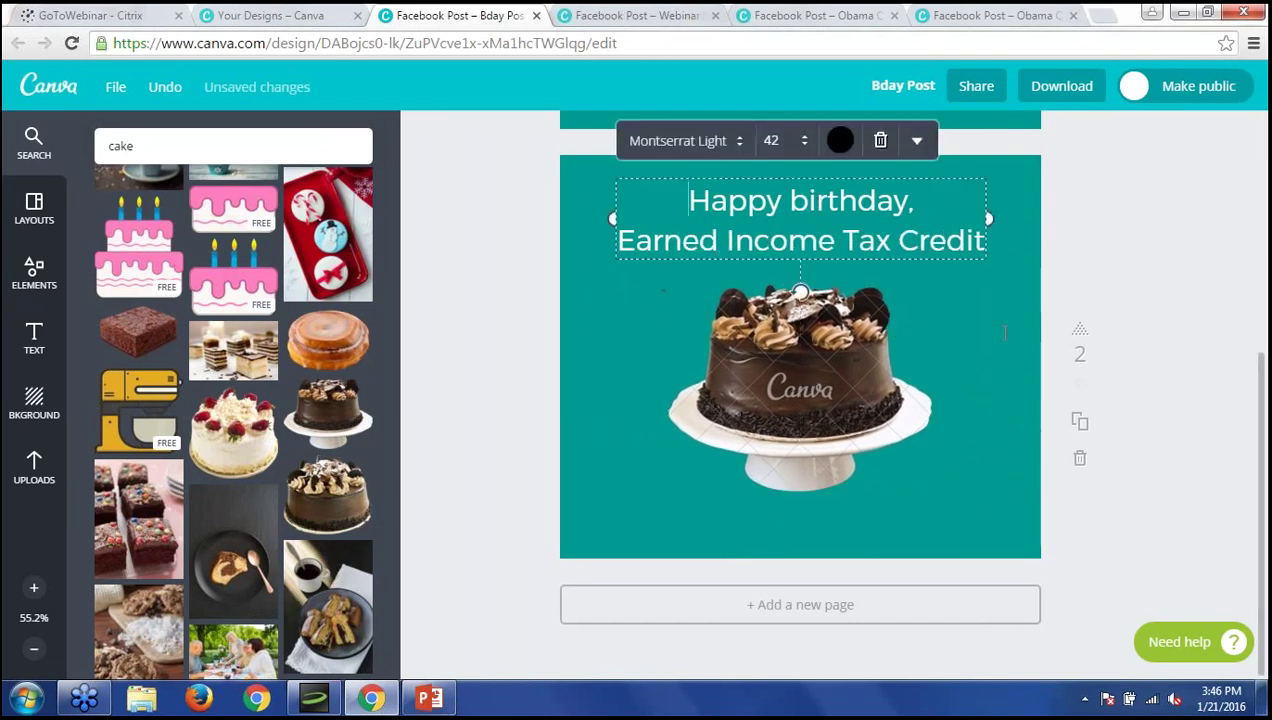
click(945, 325)
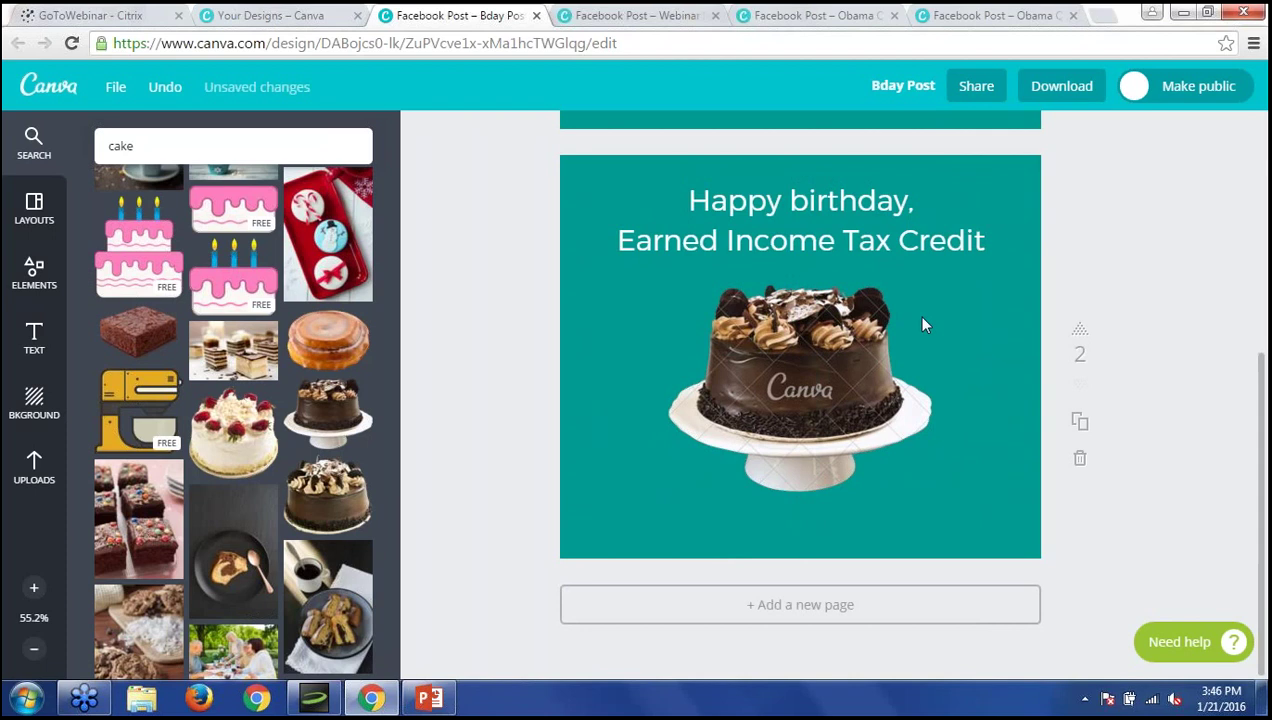
click(911, 287)
drag(931, 286, 900, 307)
mouse_move(770, 360)
mouse_down()
mouse_move(784, 371)
mouse_move(779, 356)
mouse_up()
Replace the search with 'birthday candles' and add the purple 4 candle from the results.
double_click(192, 138)
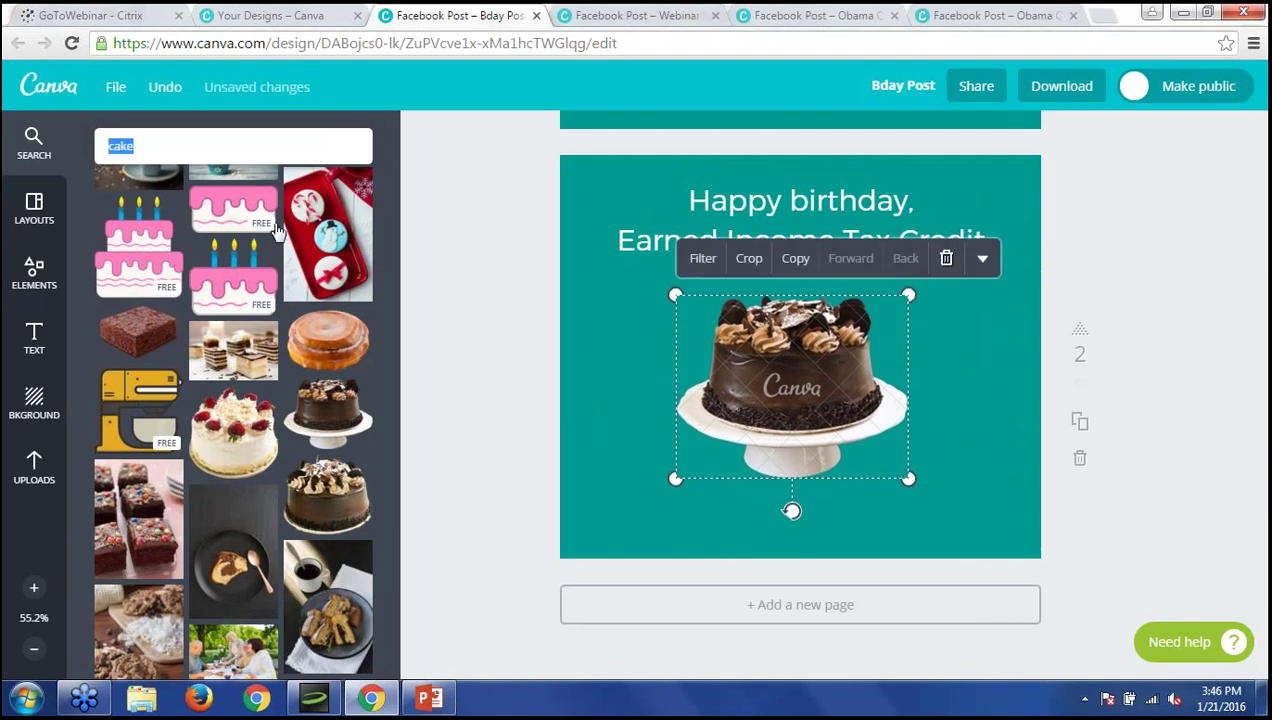
text(birthday c)
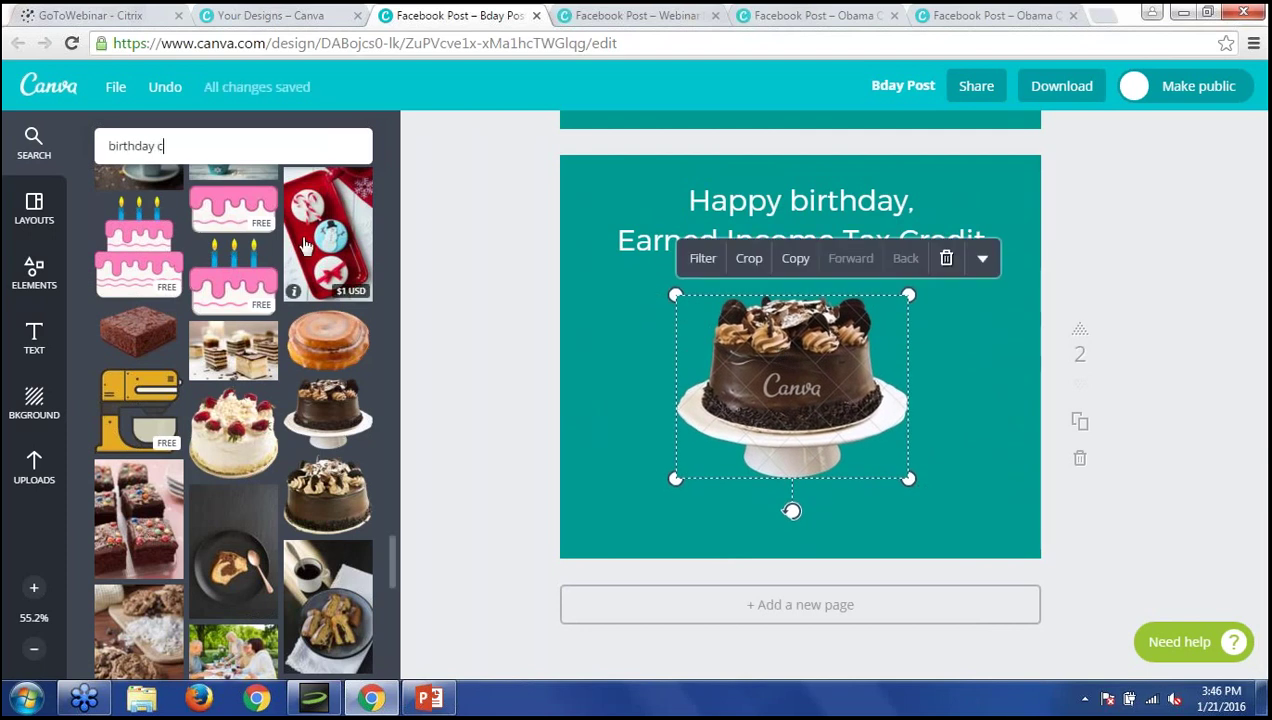
text(andles)
key(Return)
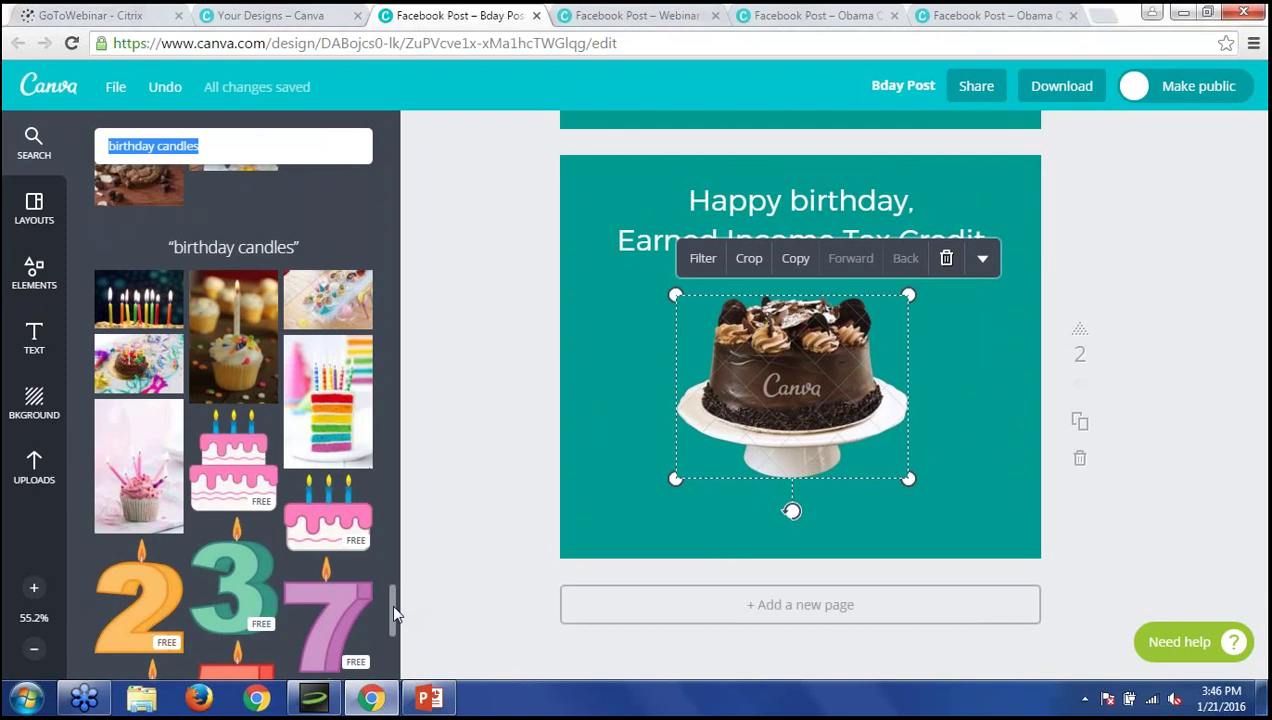
scroll(394, 615, down, 5)
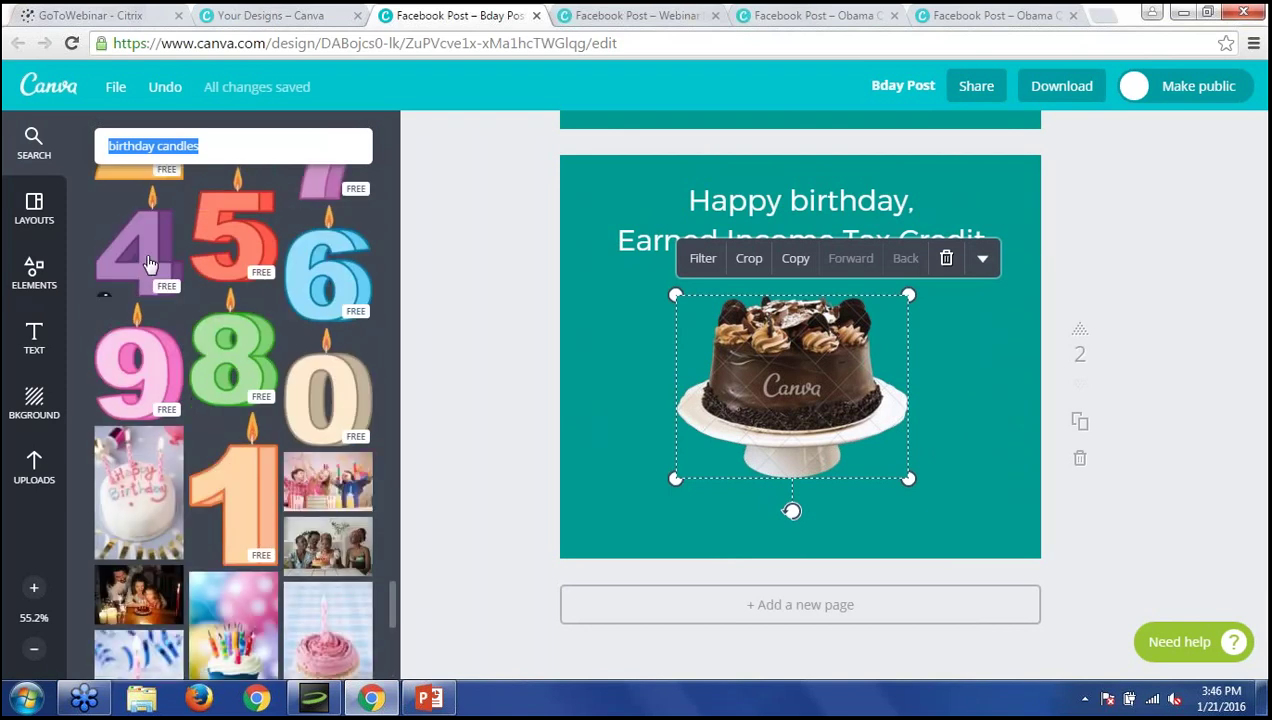
click(148, 263)
Arrange the 4 and 1 candles side by side as 41, shrink both, and set them on the cake.
click(252, 477)
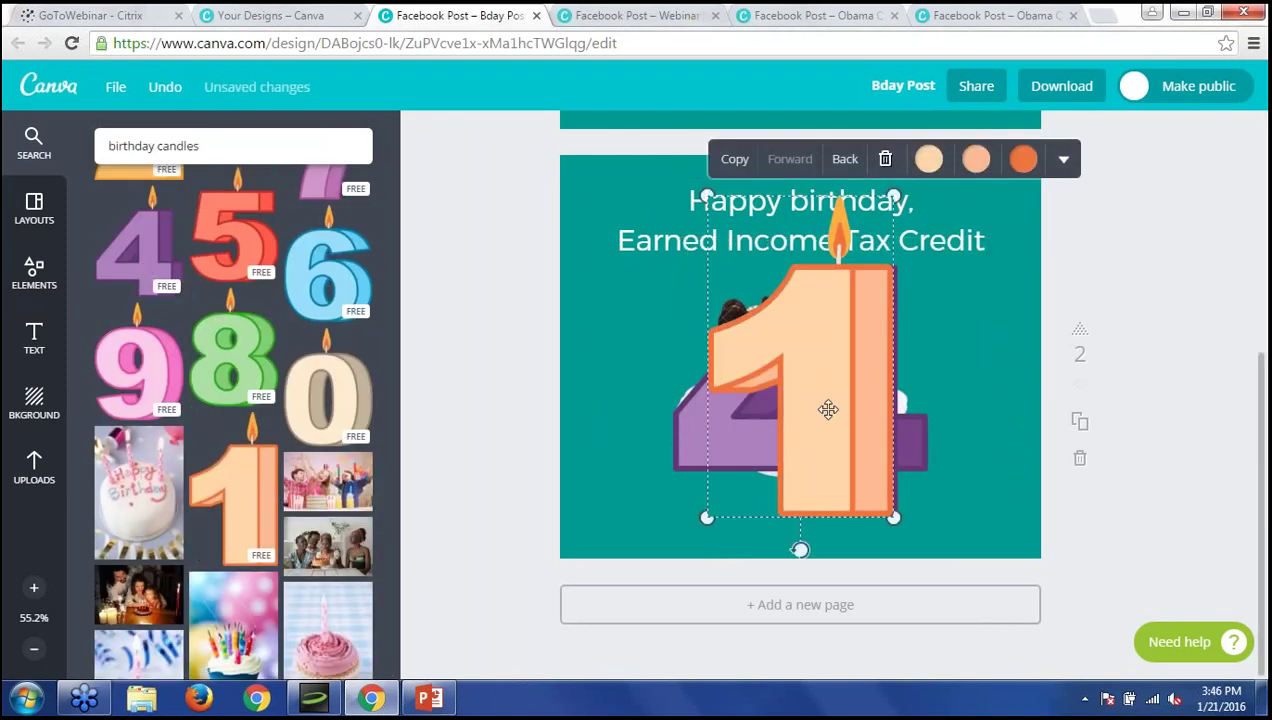
drag(826, 408, 925, 412)
drag(746, 391, 718, 330)
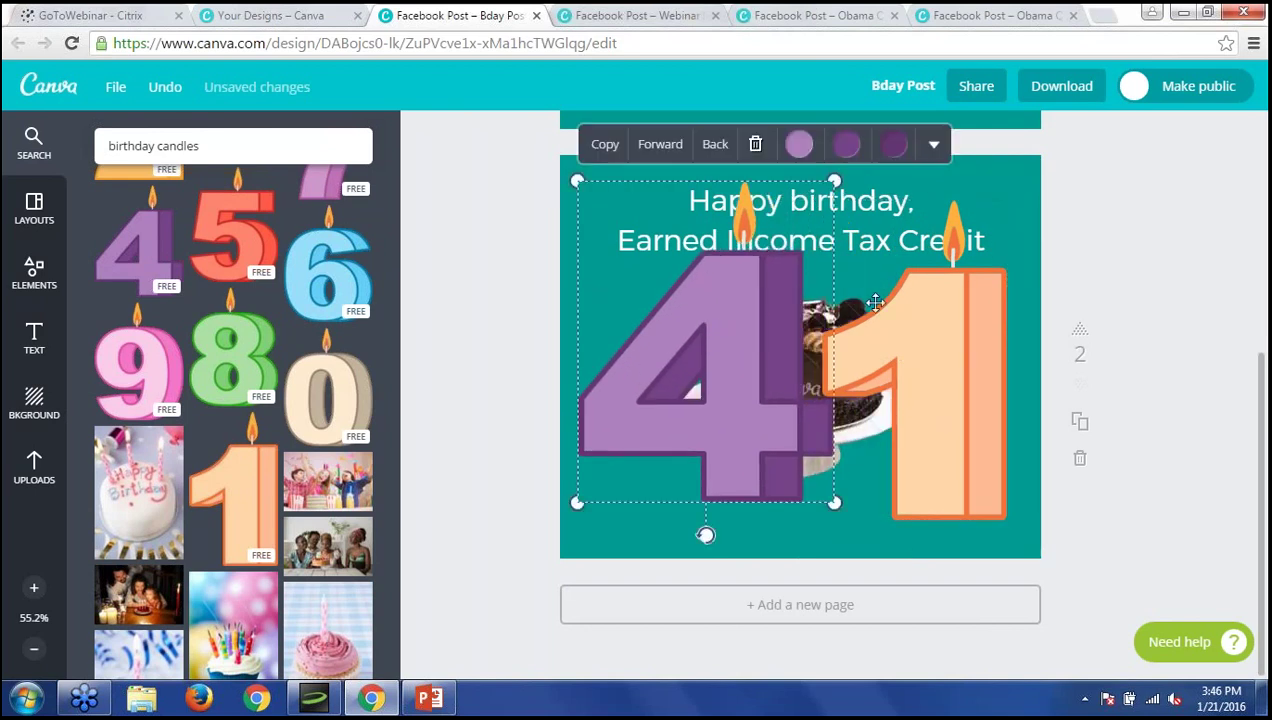
shift+click(926, 329)
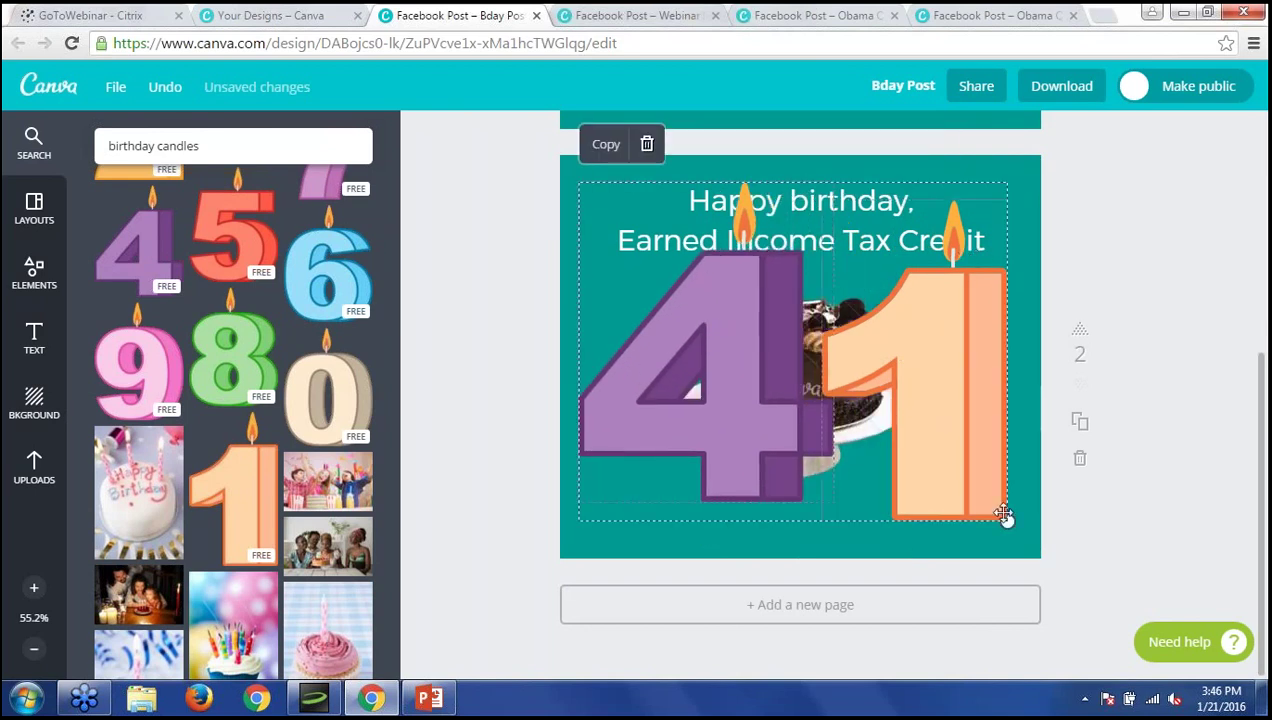
drag(1006, 520, 640, 280)
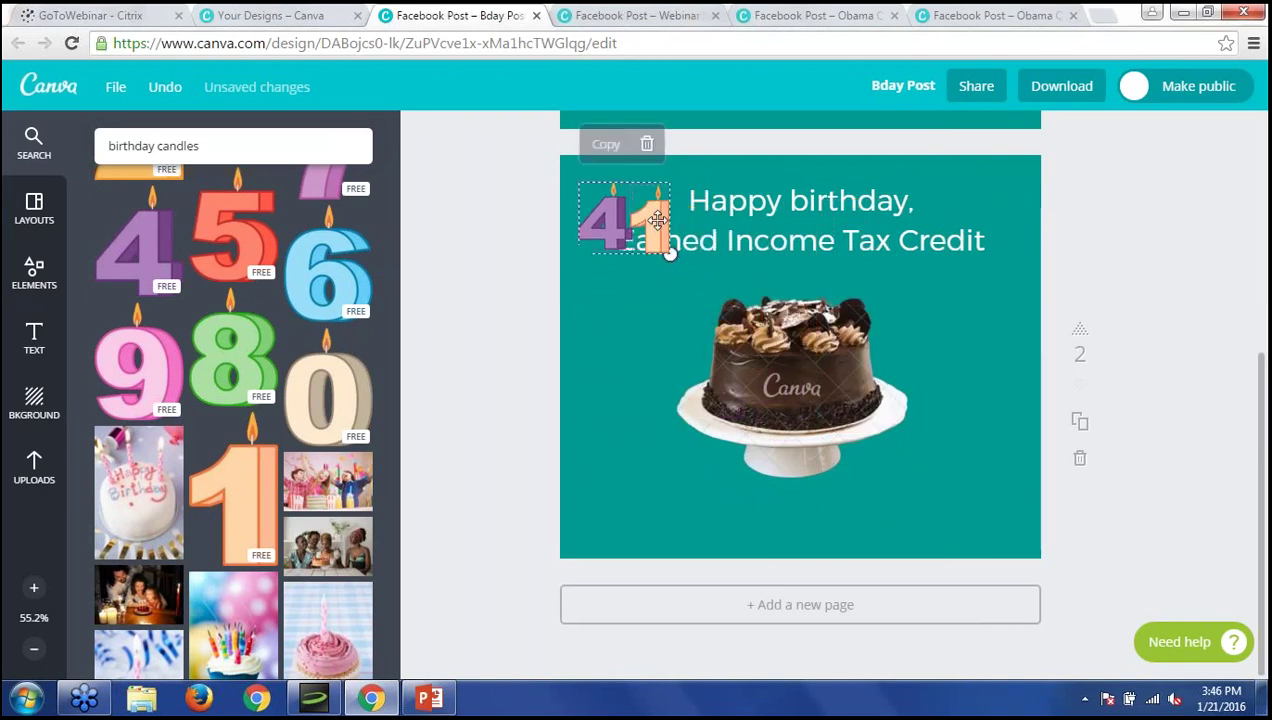
drag(666, 223, 804, 273)
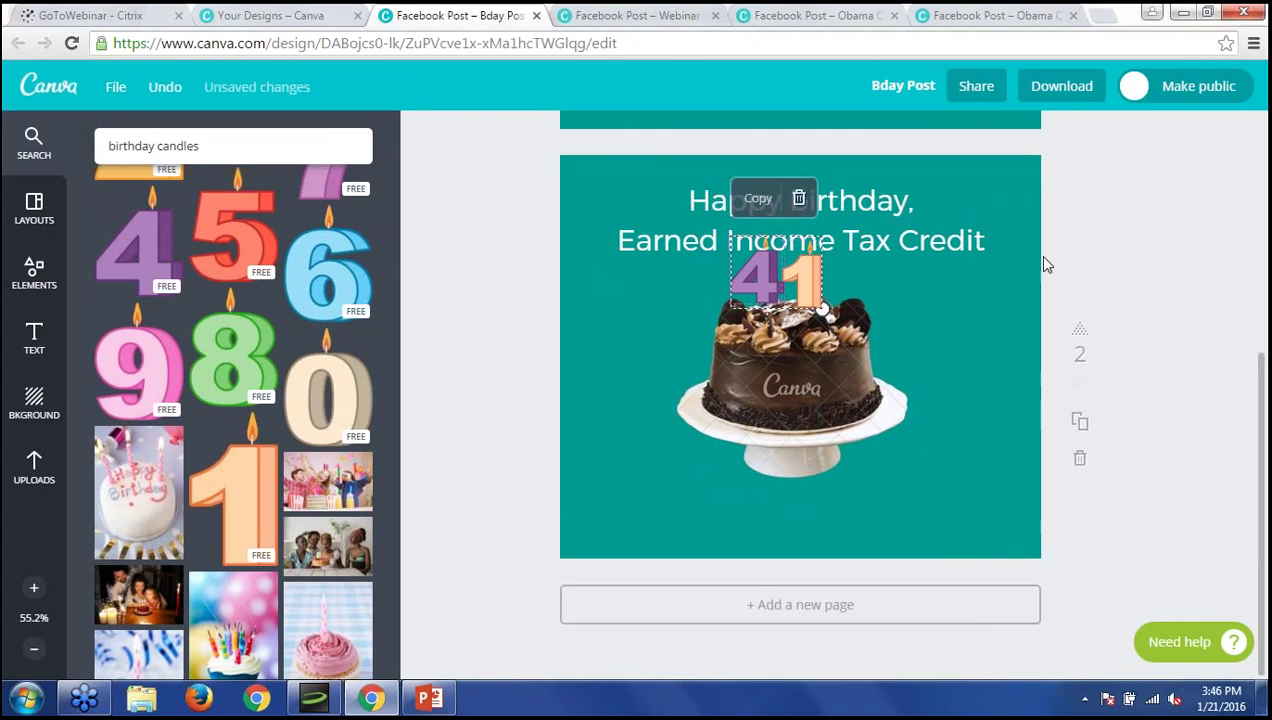
click(1121, 233)
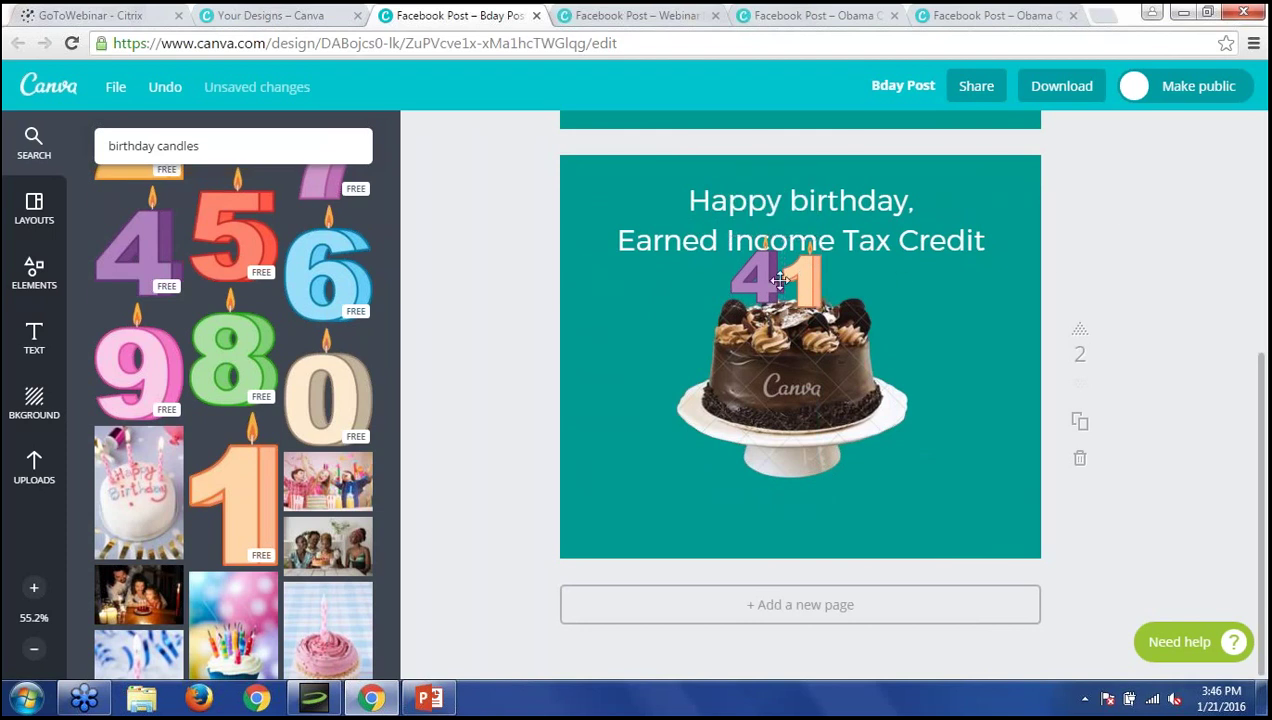
At 100% zoom, tilt the 4 counter-clockwise and the 1 clockwise, adjusting their positions.
click(34, 588)
click(34, 588)
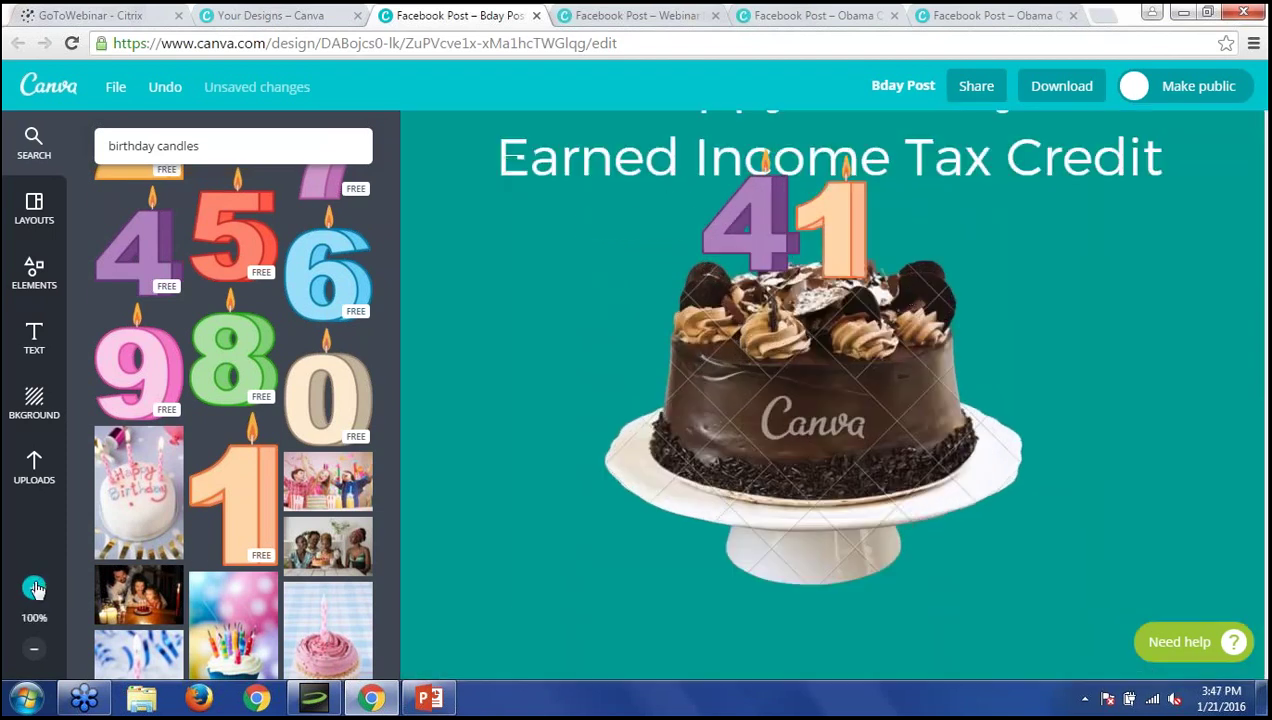
click(34, 588)
click(754, 322)
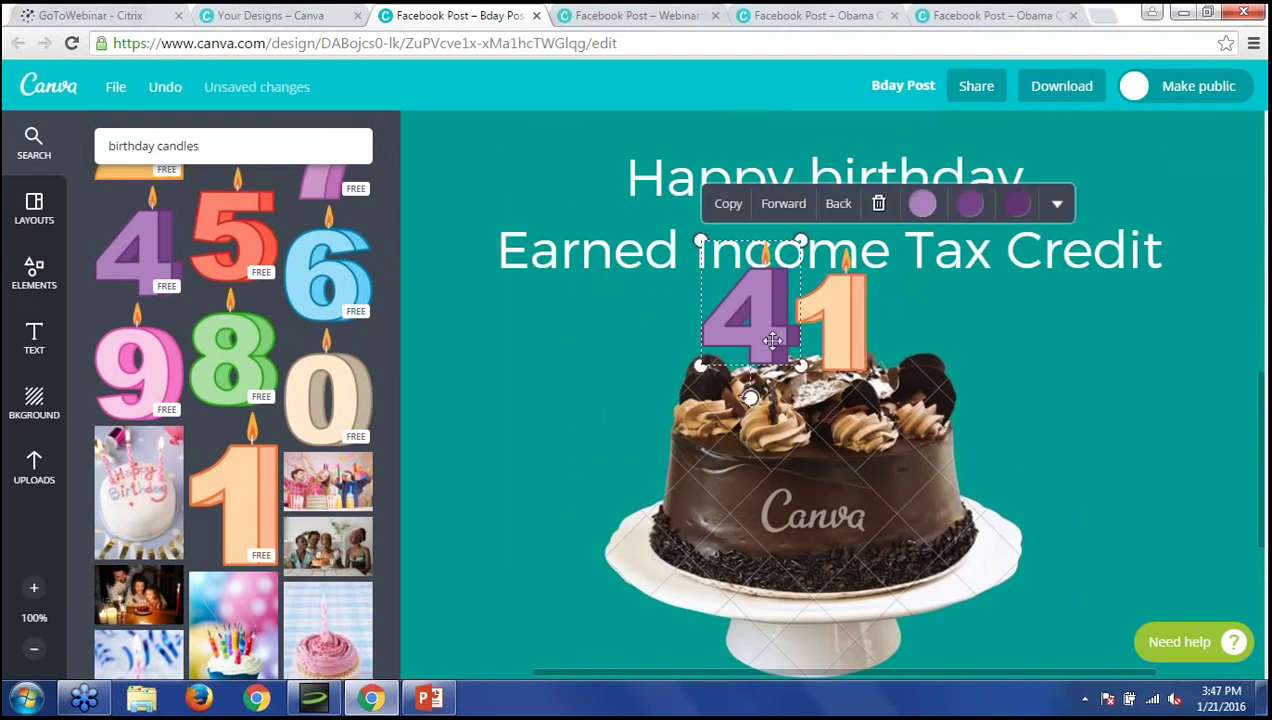
drag(752, 403, 729, 403)
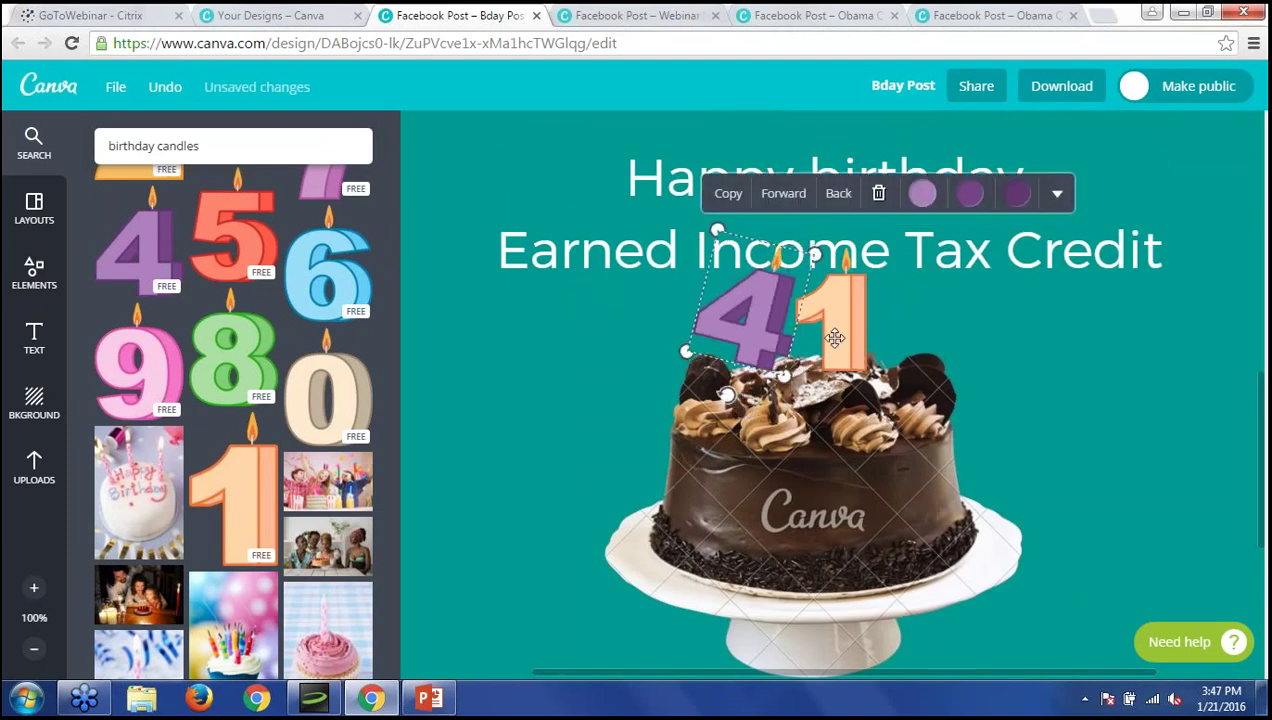
click(843, 322)
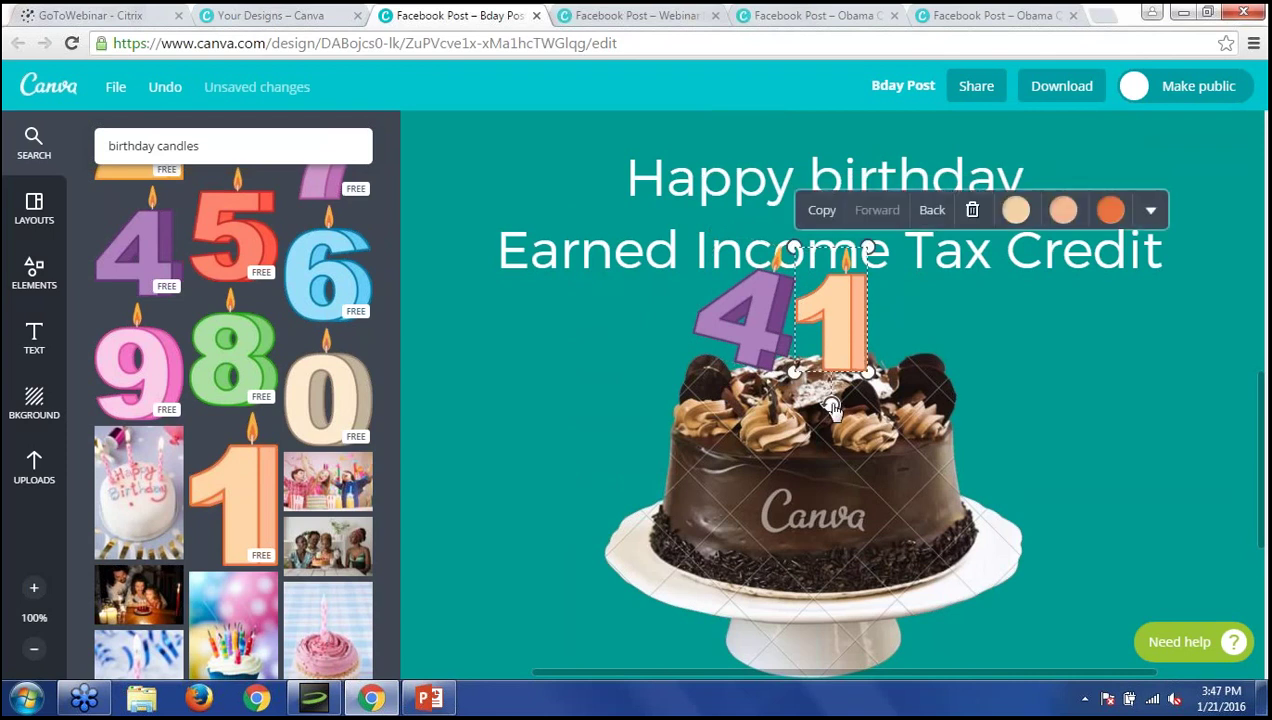
drag(830, 406, 843, 405)
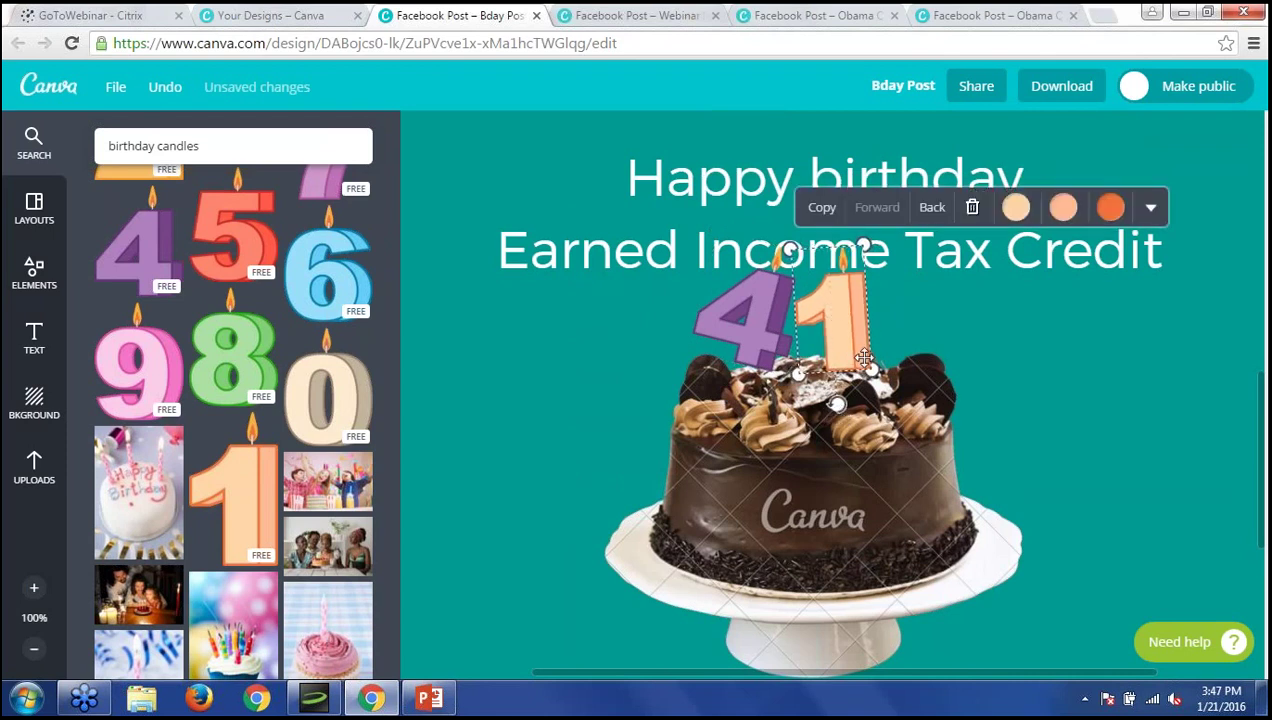
drag(858, 355, 873, 364)
drag(764, 316, 759, 331)
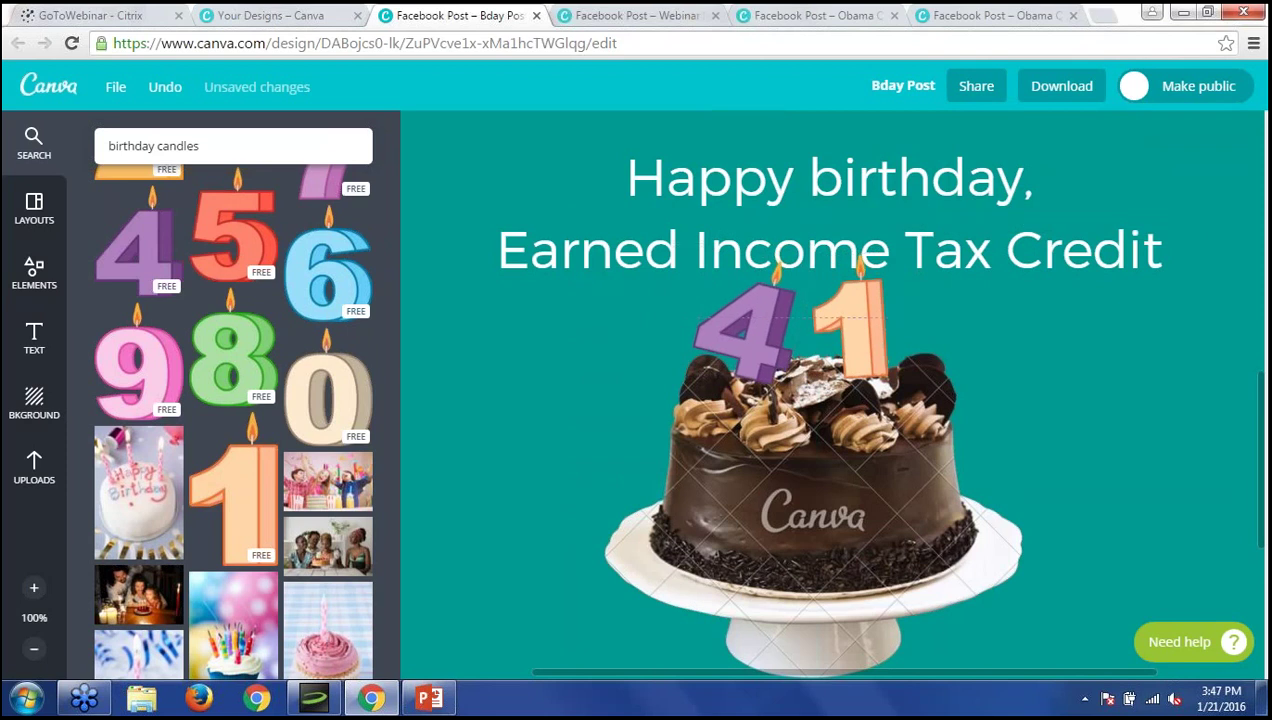
click(771, 318)
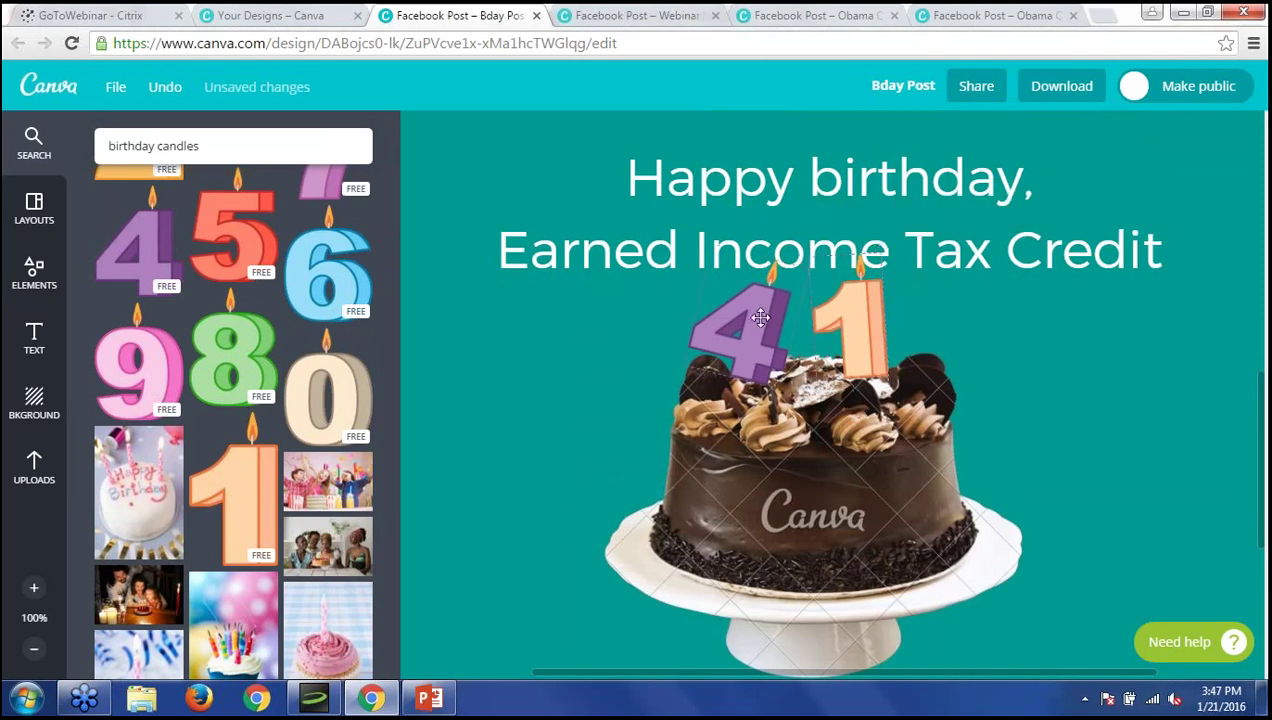
Move the cake with its candles down the page using Shift+Down.
click(843, 498)
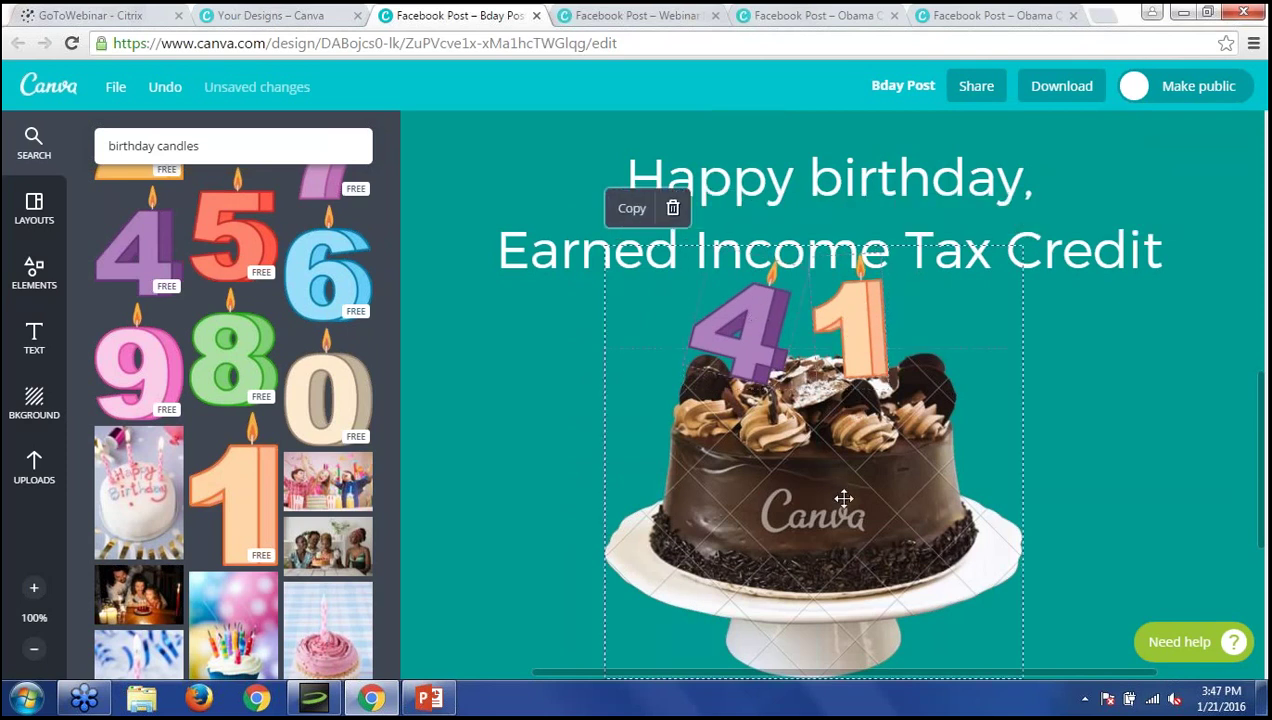
key(shift+Down)
key(shift+Down)
key(shift+Down)
key(shift+Down)
key(shift+Down)
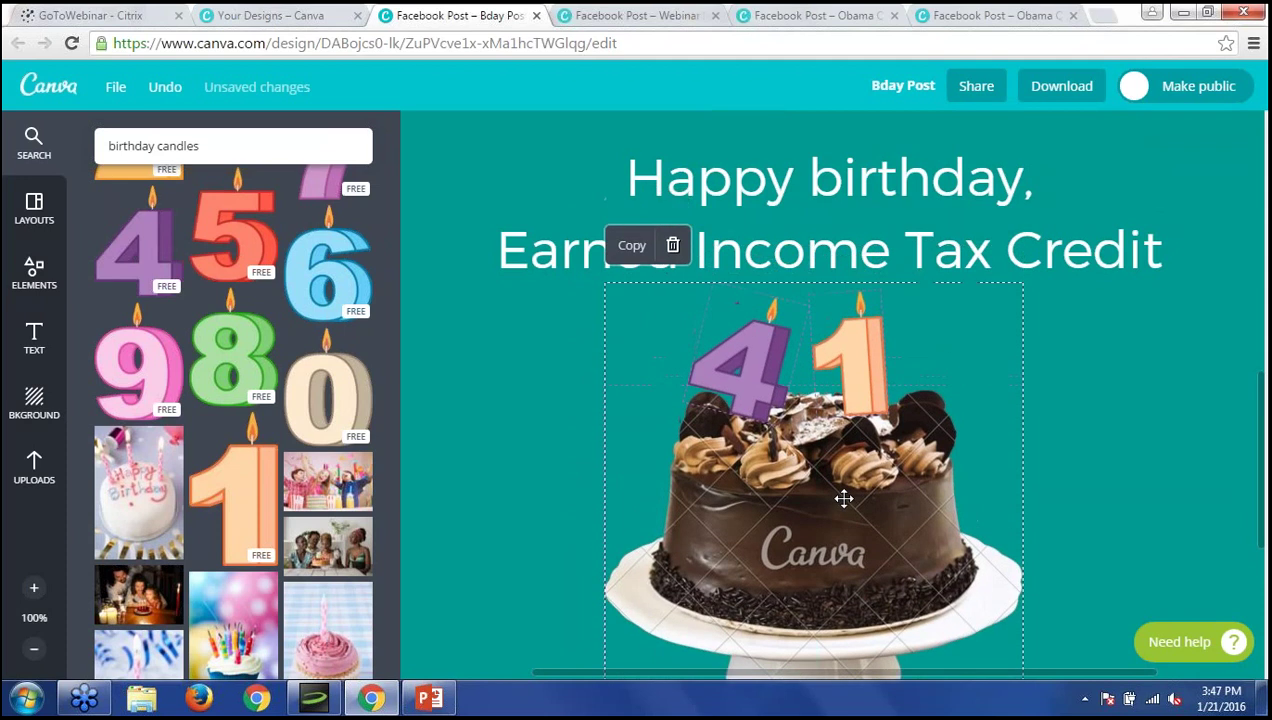
click(35, 654)
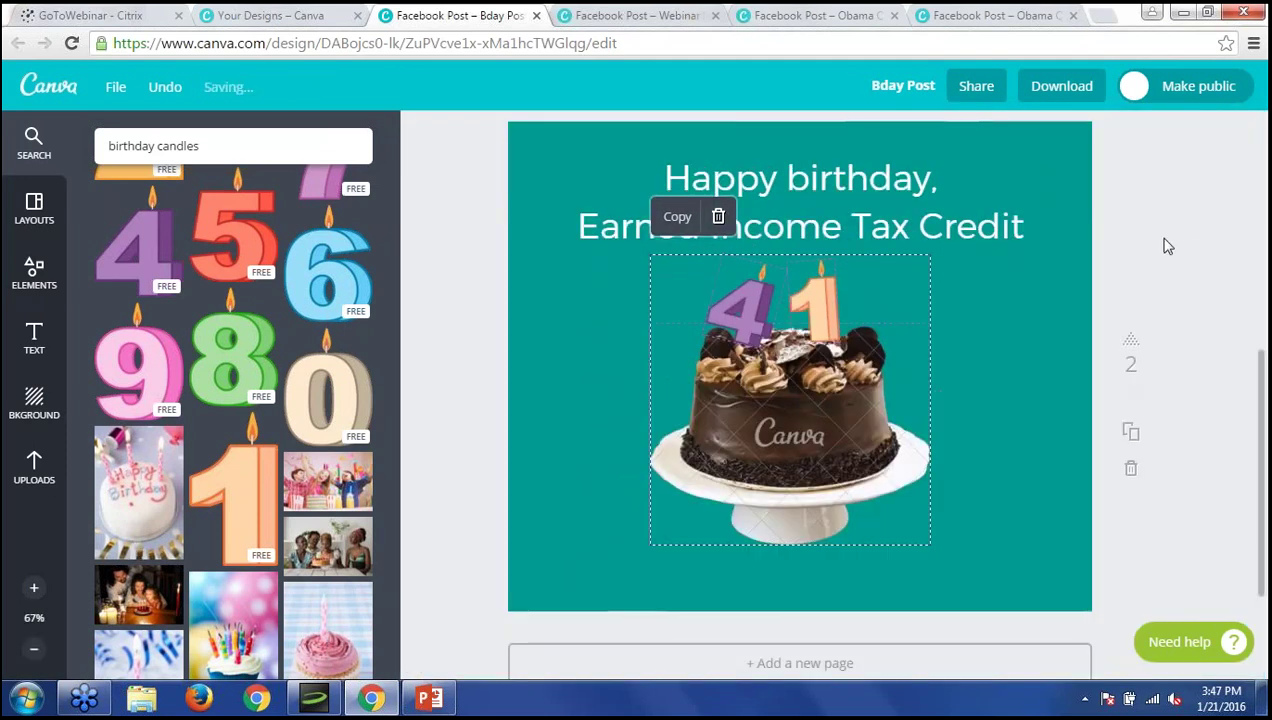
Nudge the 41 candles right, shrink the 1 candle, and bring the 4 up beside it.
click(780, 292)
shift+click(740, 290)
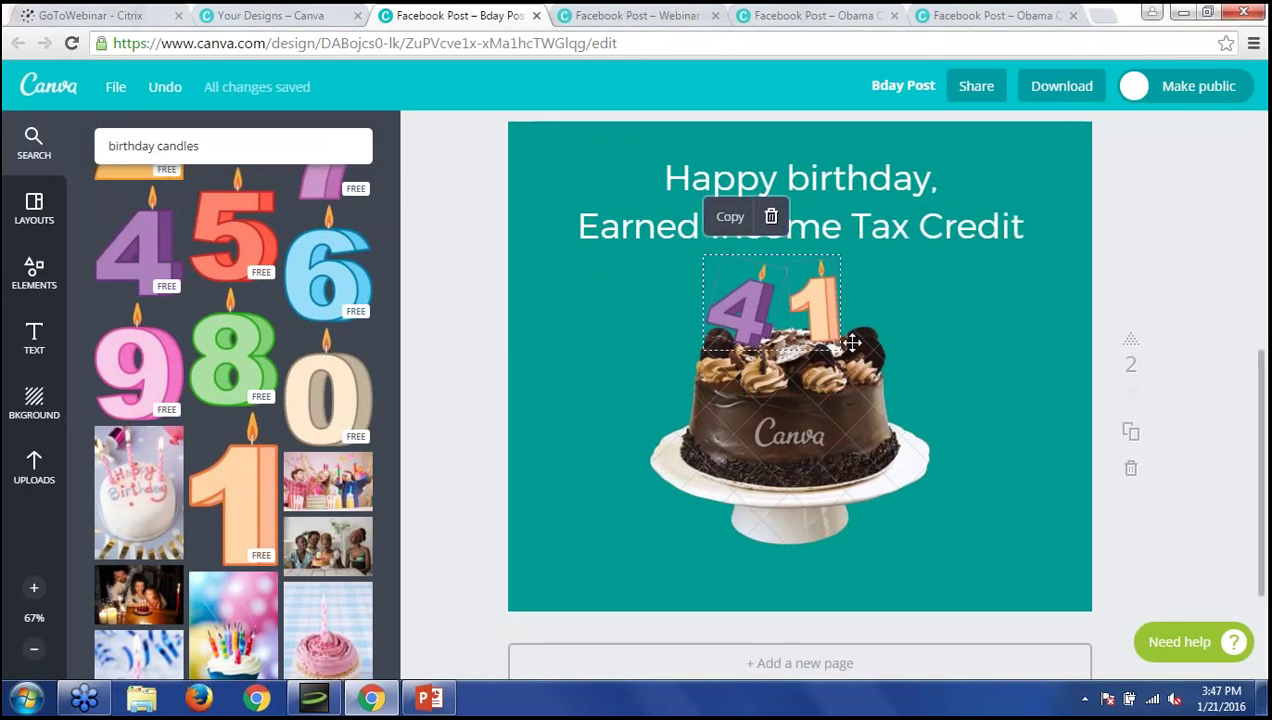
drag(816, 316, 830, 316)
click(862, 300)
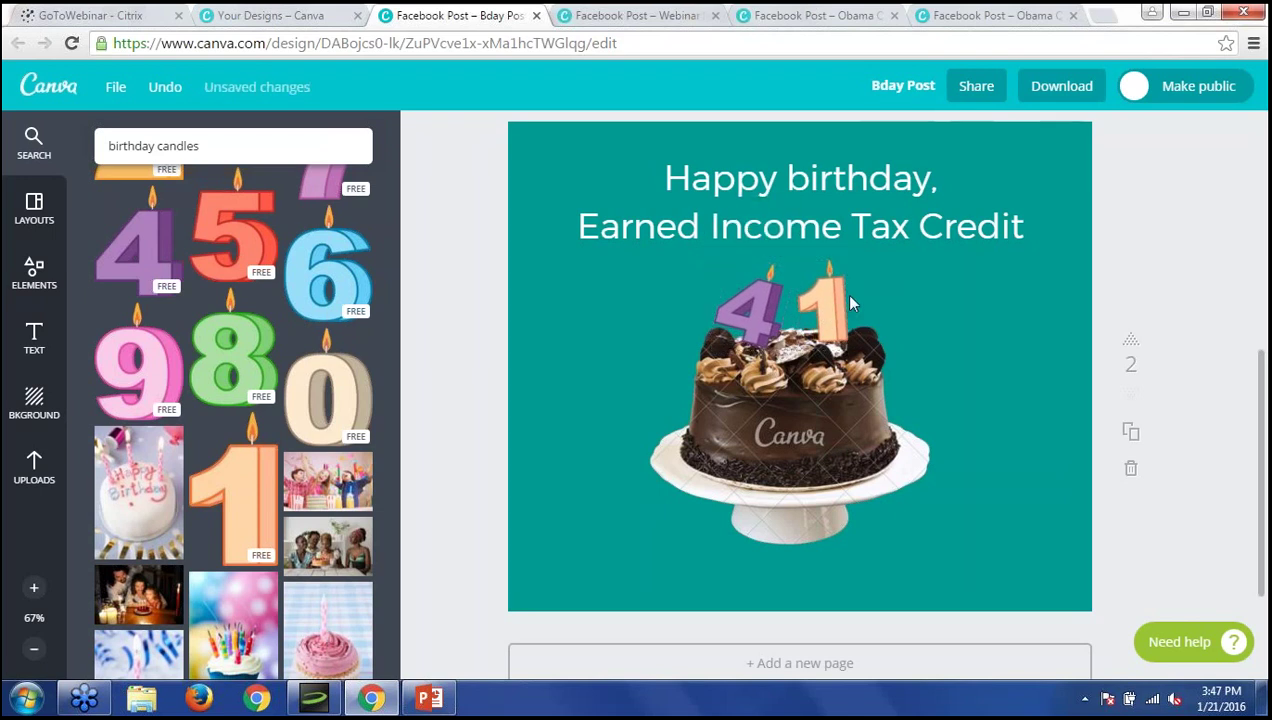
click(817, 292)
drag(797, 267, 828, 316)
click(769, 304)
click(842, 315)
click(914, 312)
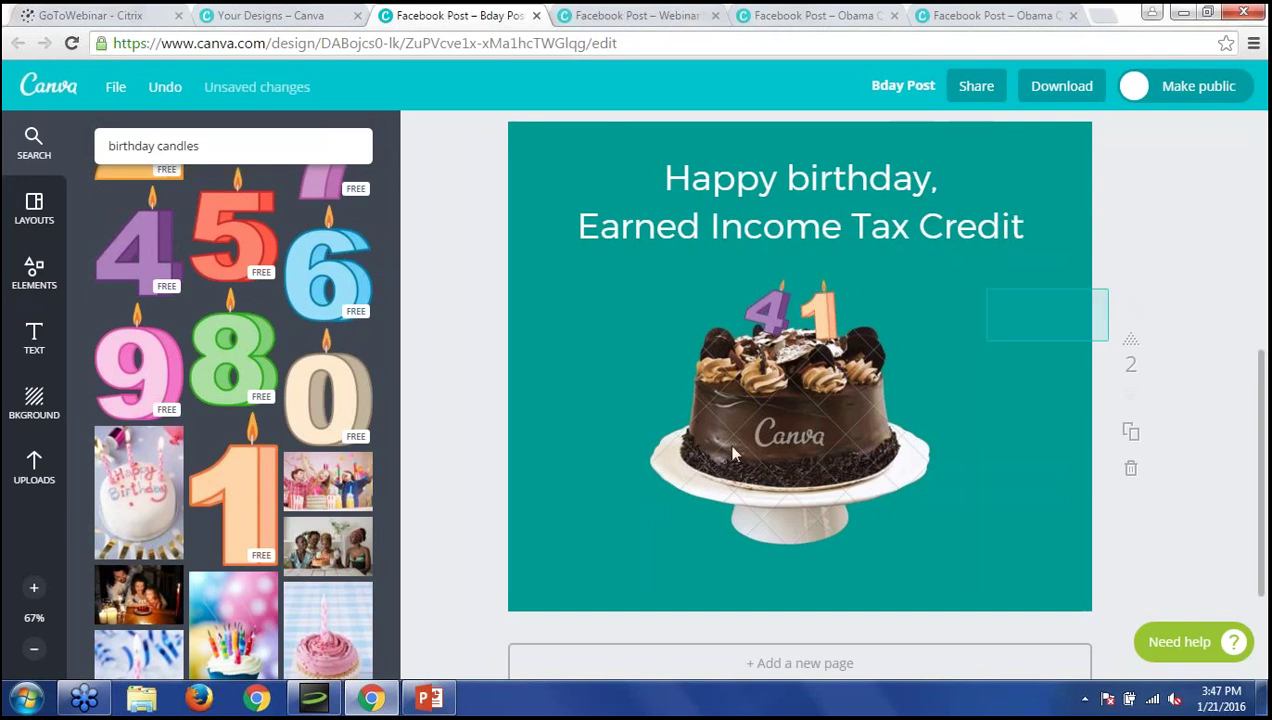
click(636, 492)
click(1158, 255)
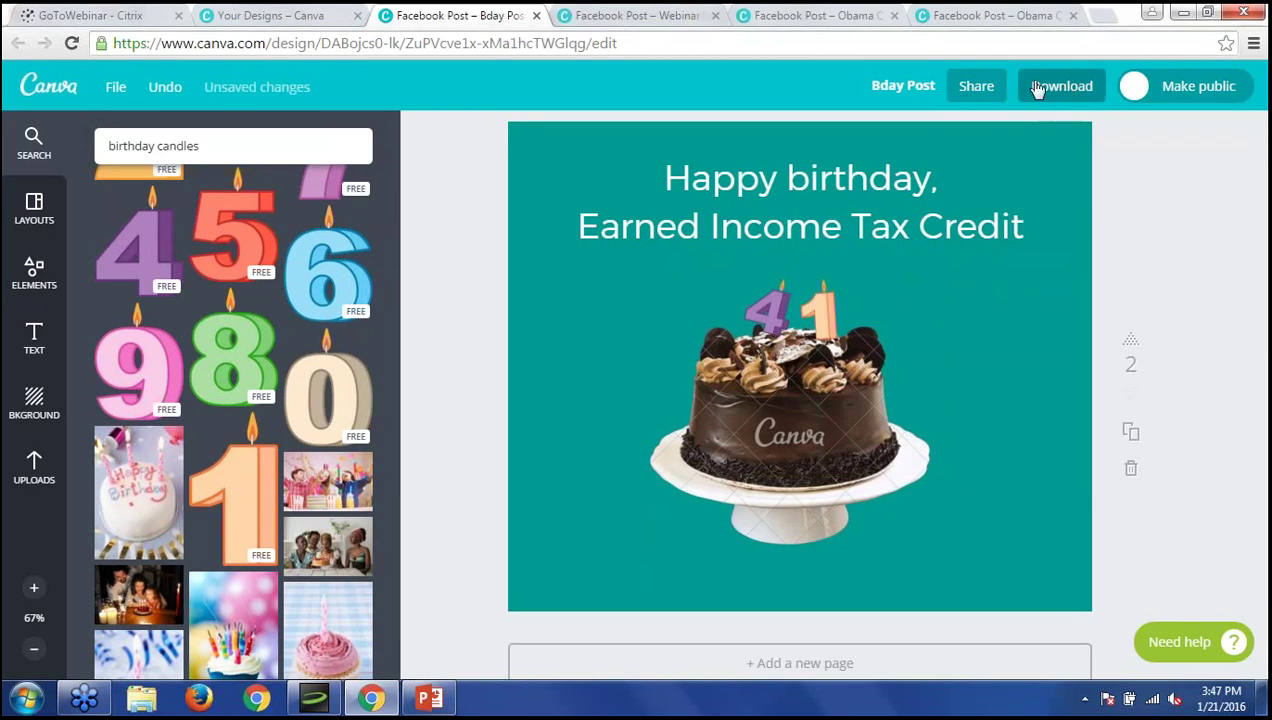
Check the Share options without adding a recipient, then scroll up to the first page.
click(975, 90)
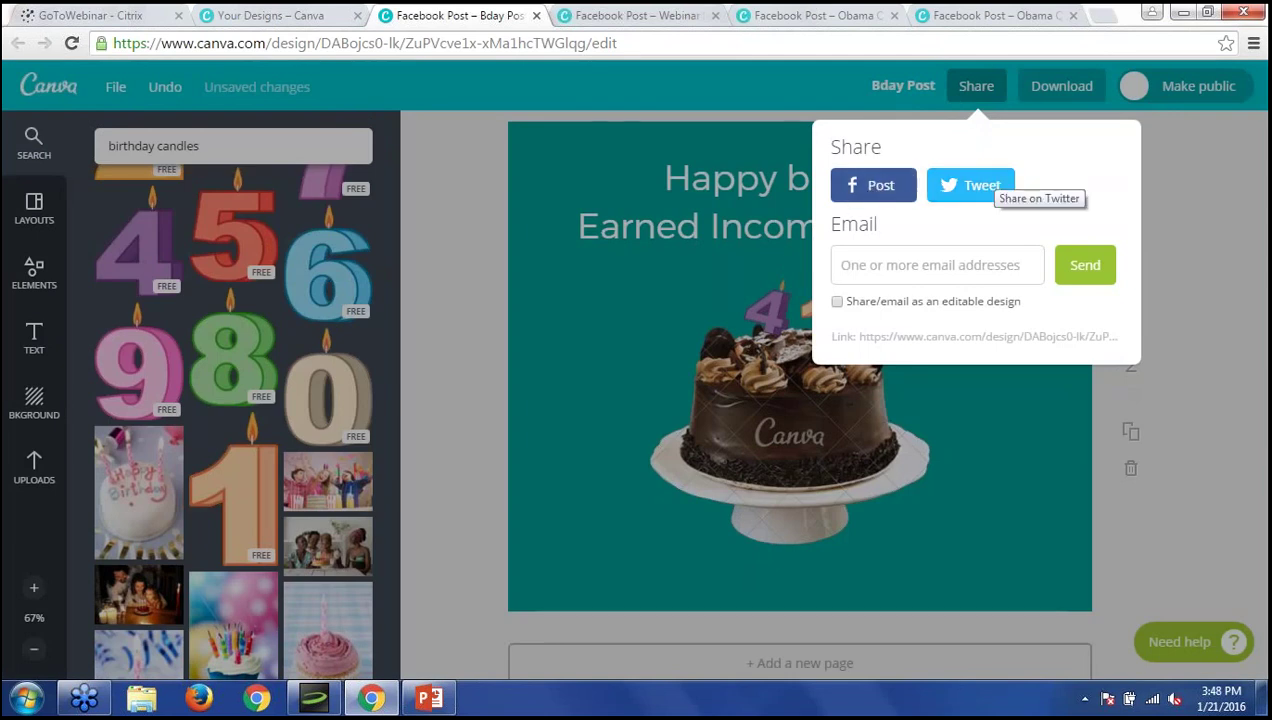
click(970, 268)
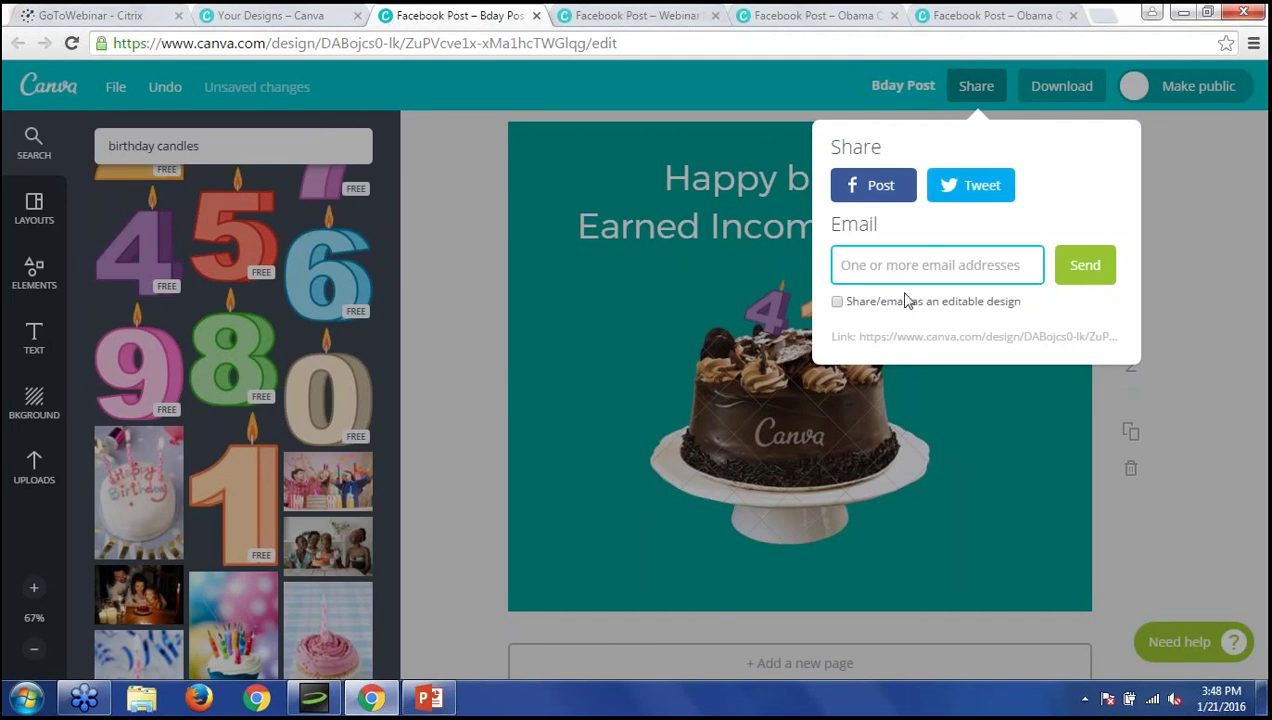
click(1192, 288)
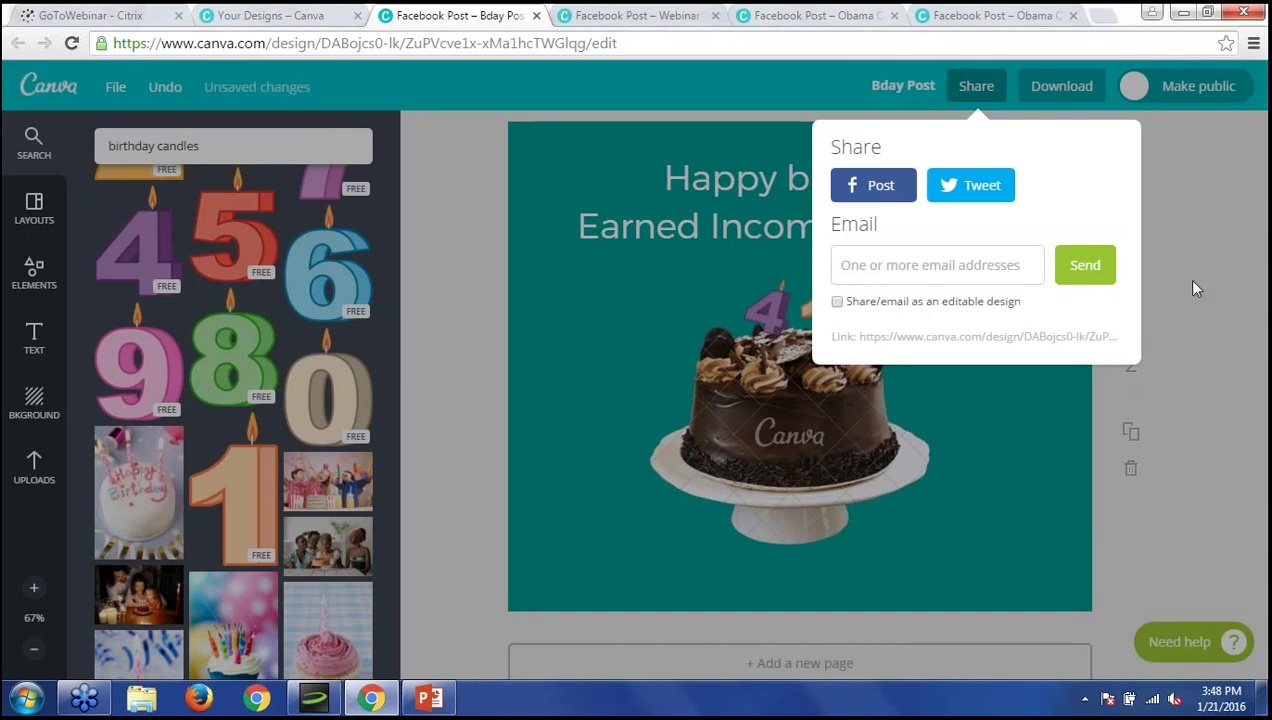
click(1193, 287)
scroll(1020, 305, up, 5)
scroll(1010, 310, up, 1)
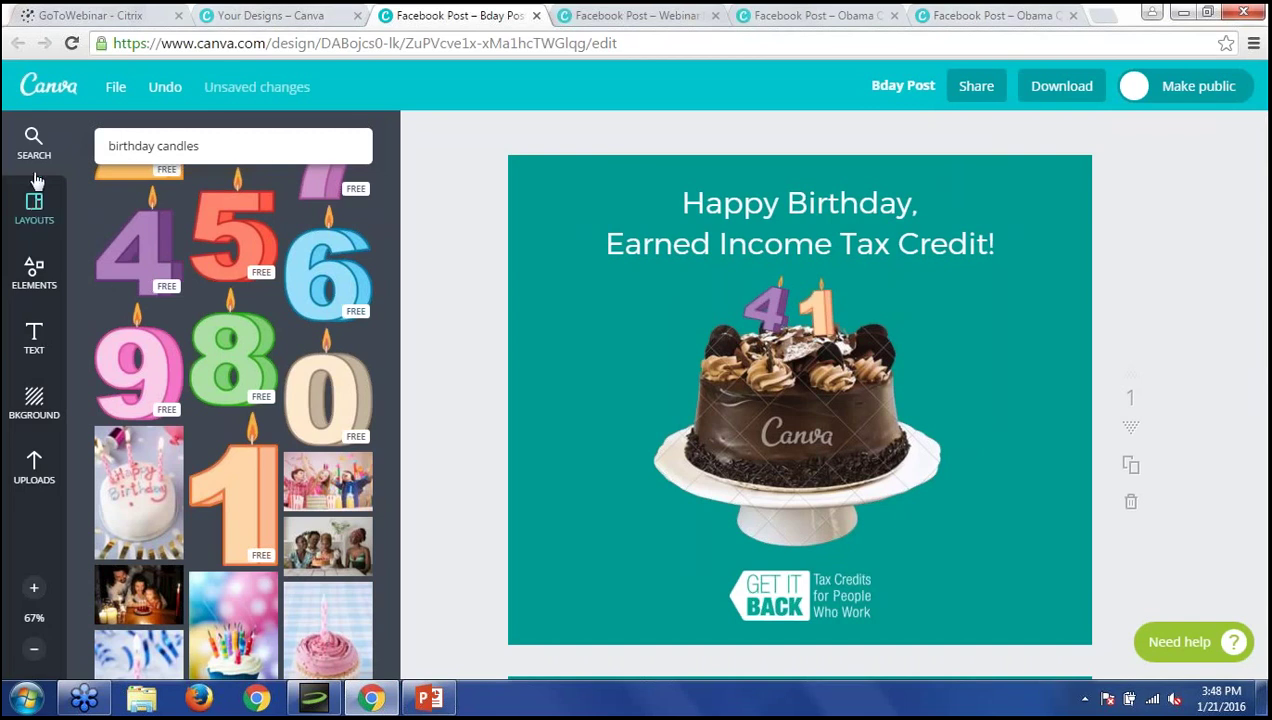
Browse the layout templates, then create a new Infographic design from the Your Designs tab.
click(34, 205)
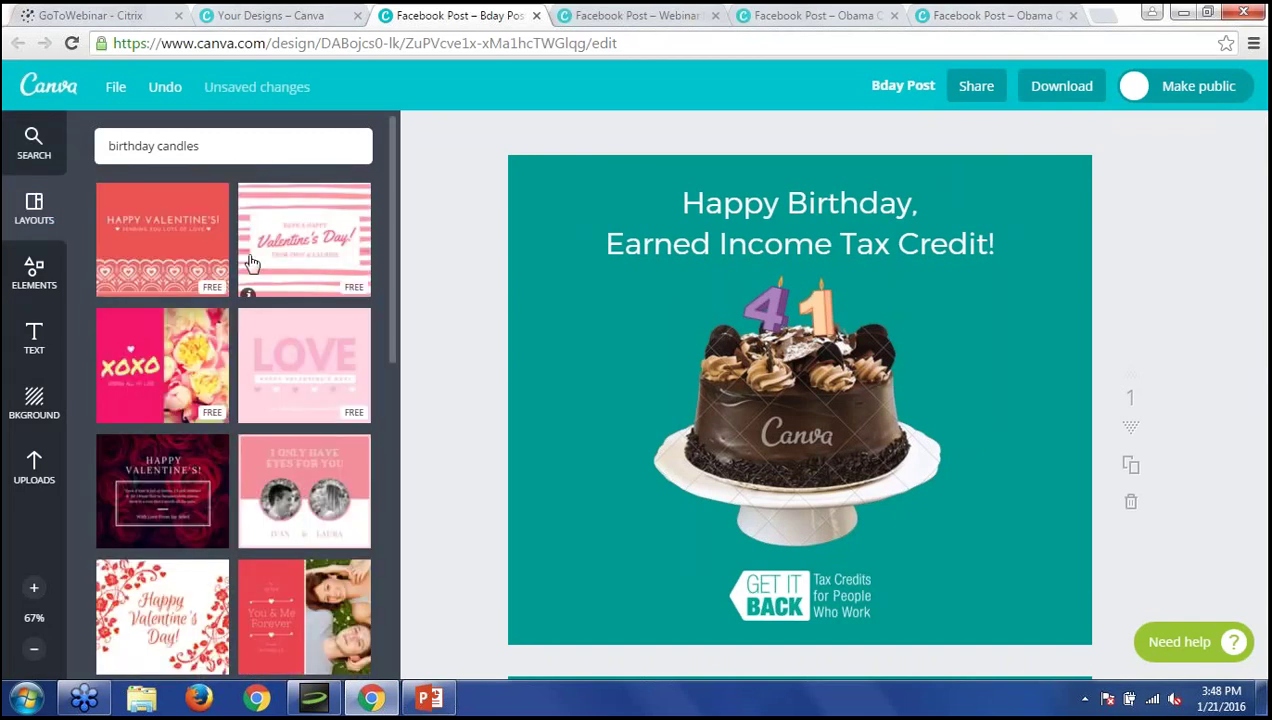
scroll(251, 262, down, 10)
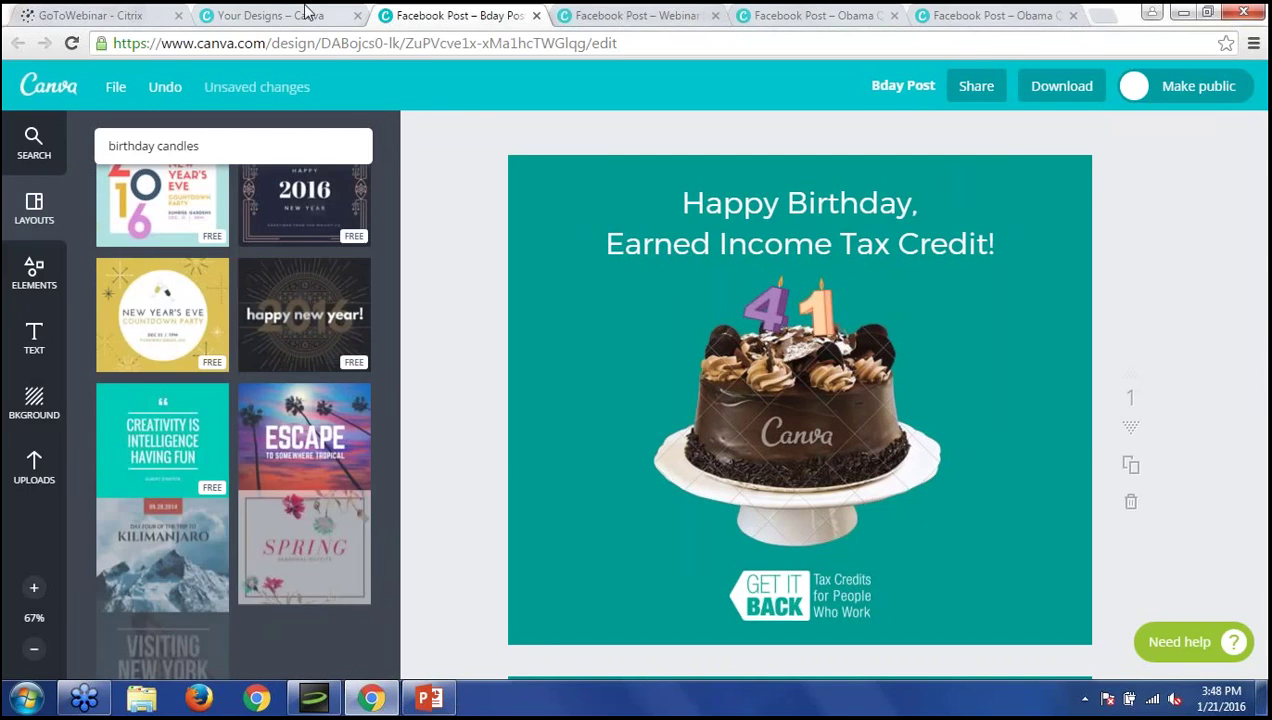
click(270, 15)
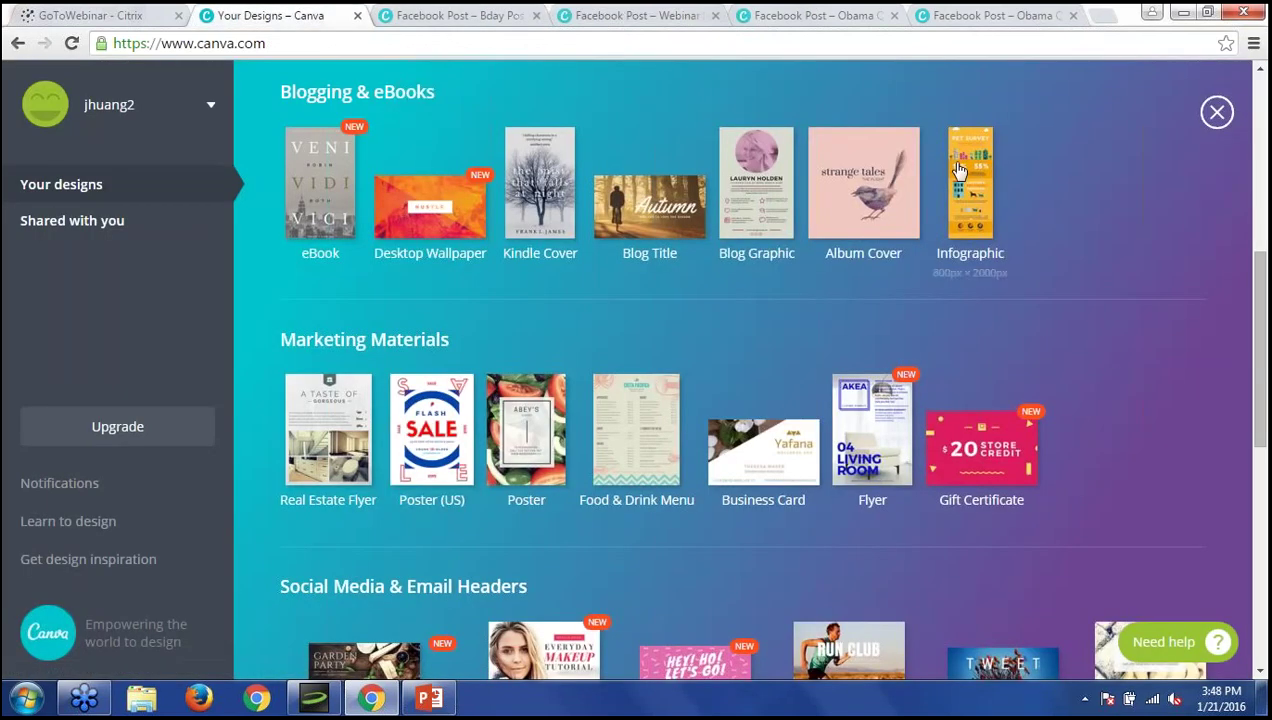
click(958, 172)
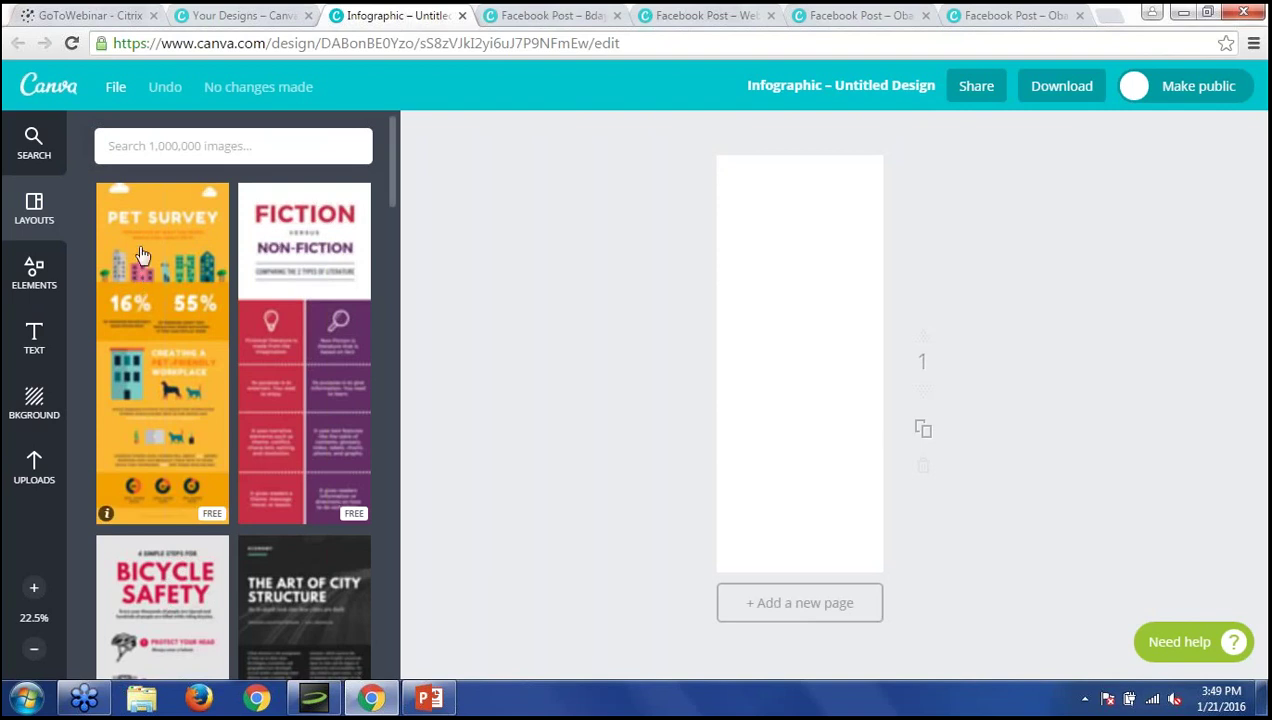
Apply The Art of City Structure layout to the infographic page, then zoom to 200%.
scroll(152, 258, down, 1)
scroll(157, 261, down, 3)
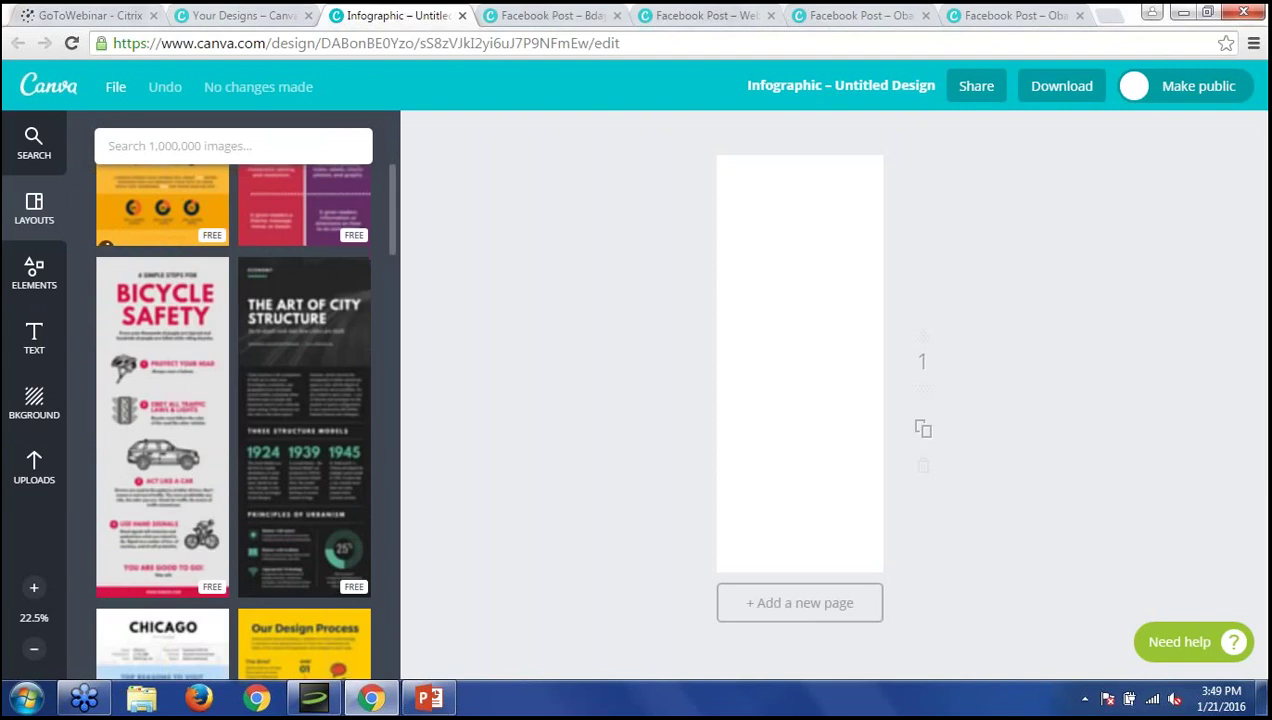
click(326, 275)
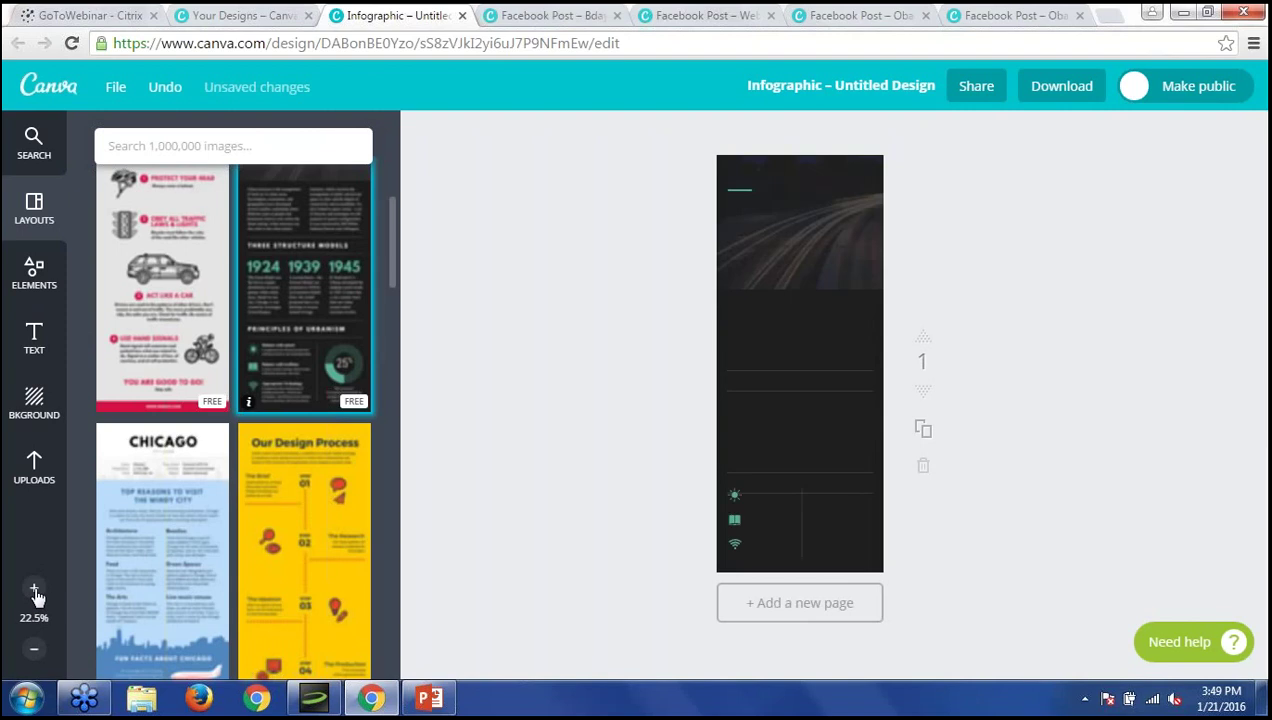
click(34, 593)
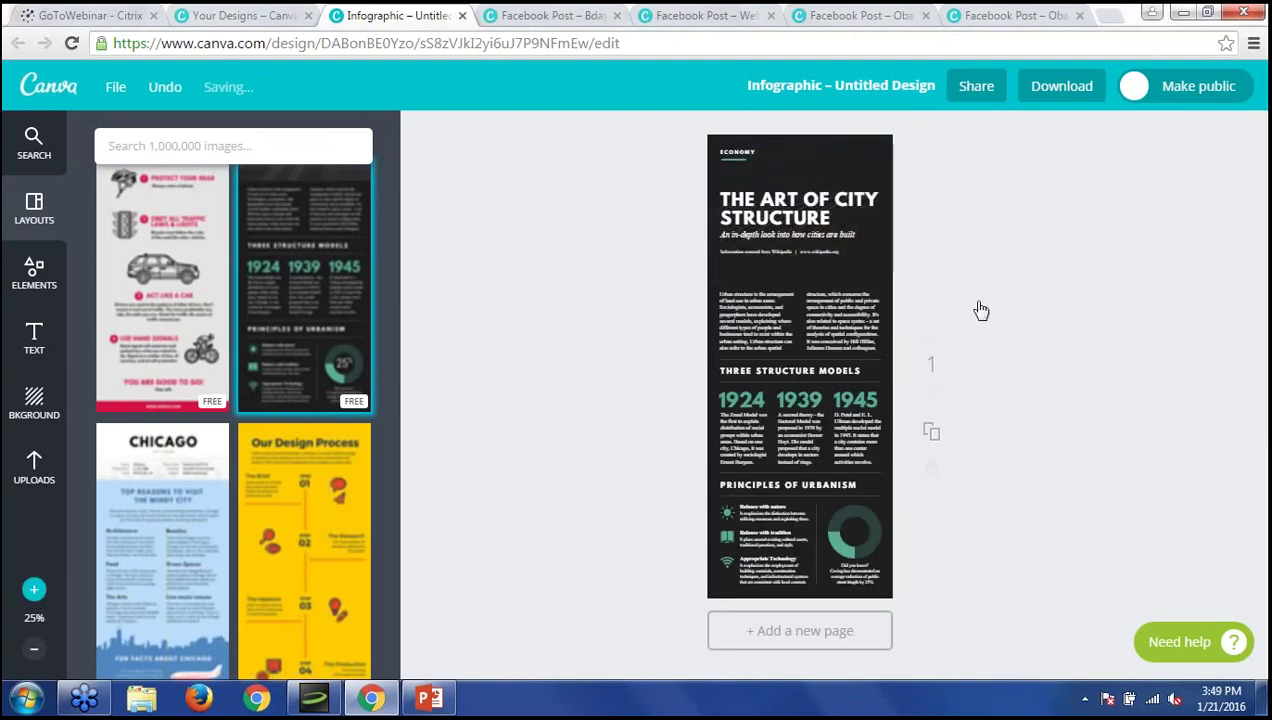
click(34, 589)
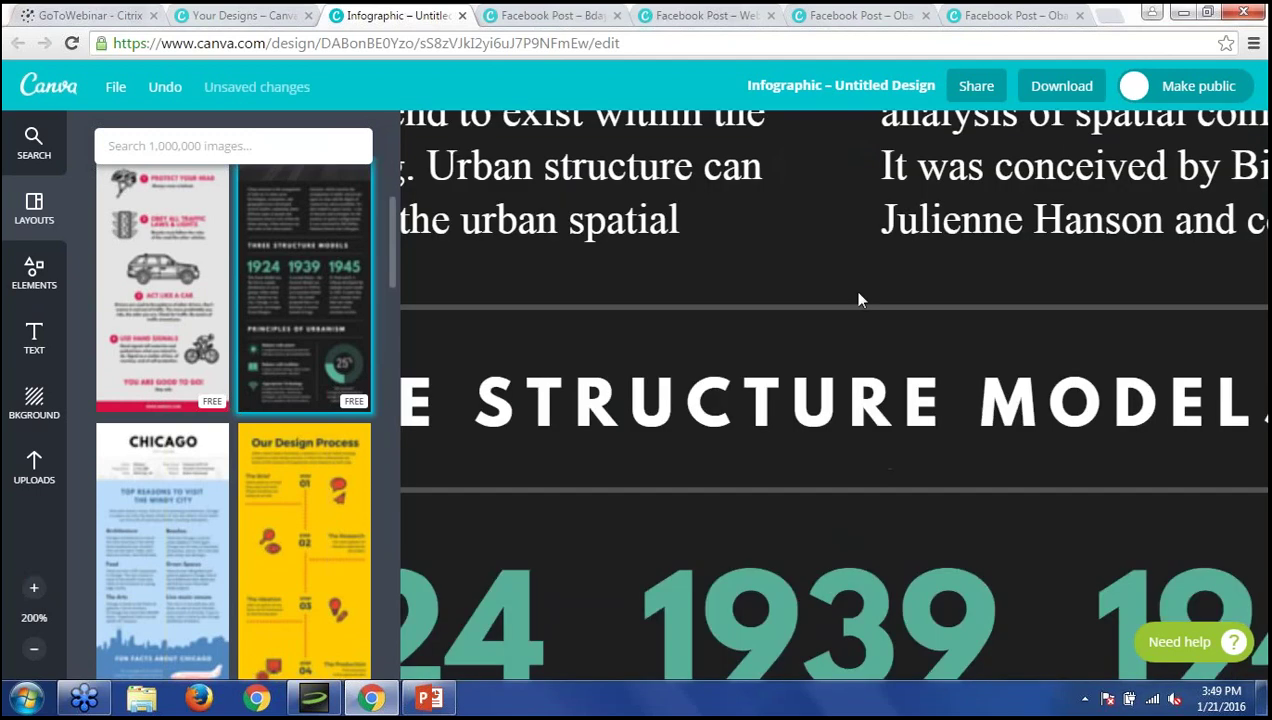